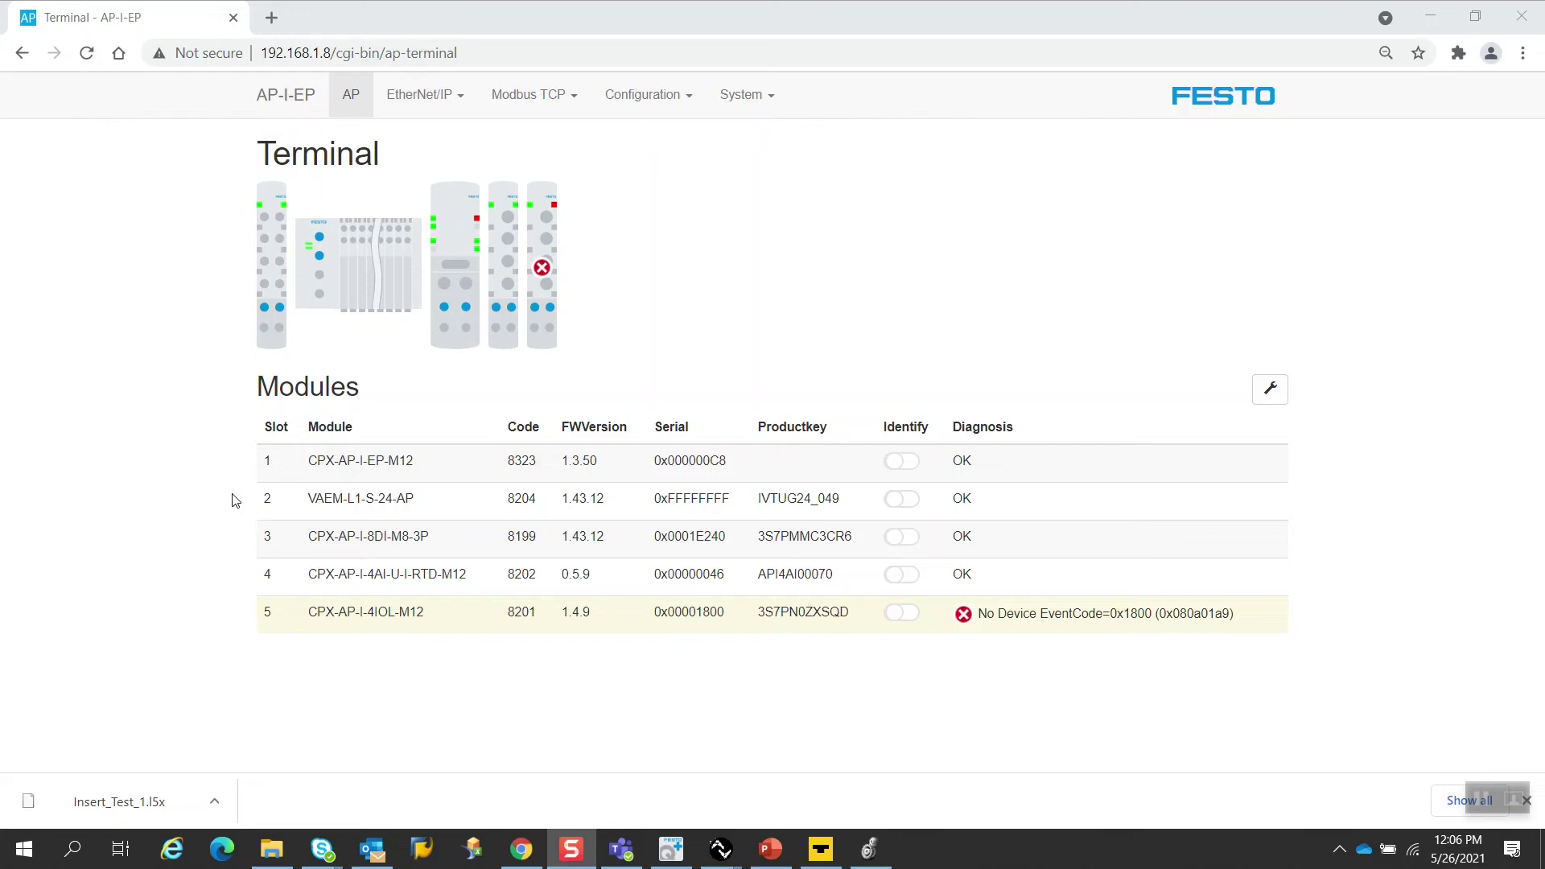
Step: Glance at the running project's MainRoutine ladder, then return to the Festo AP-I-EP Terminal page
click(872, 851)
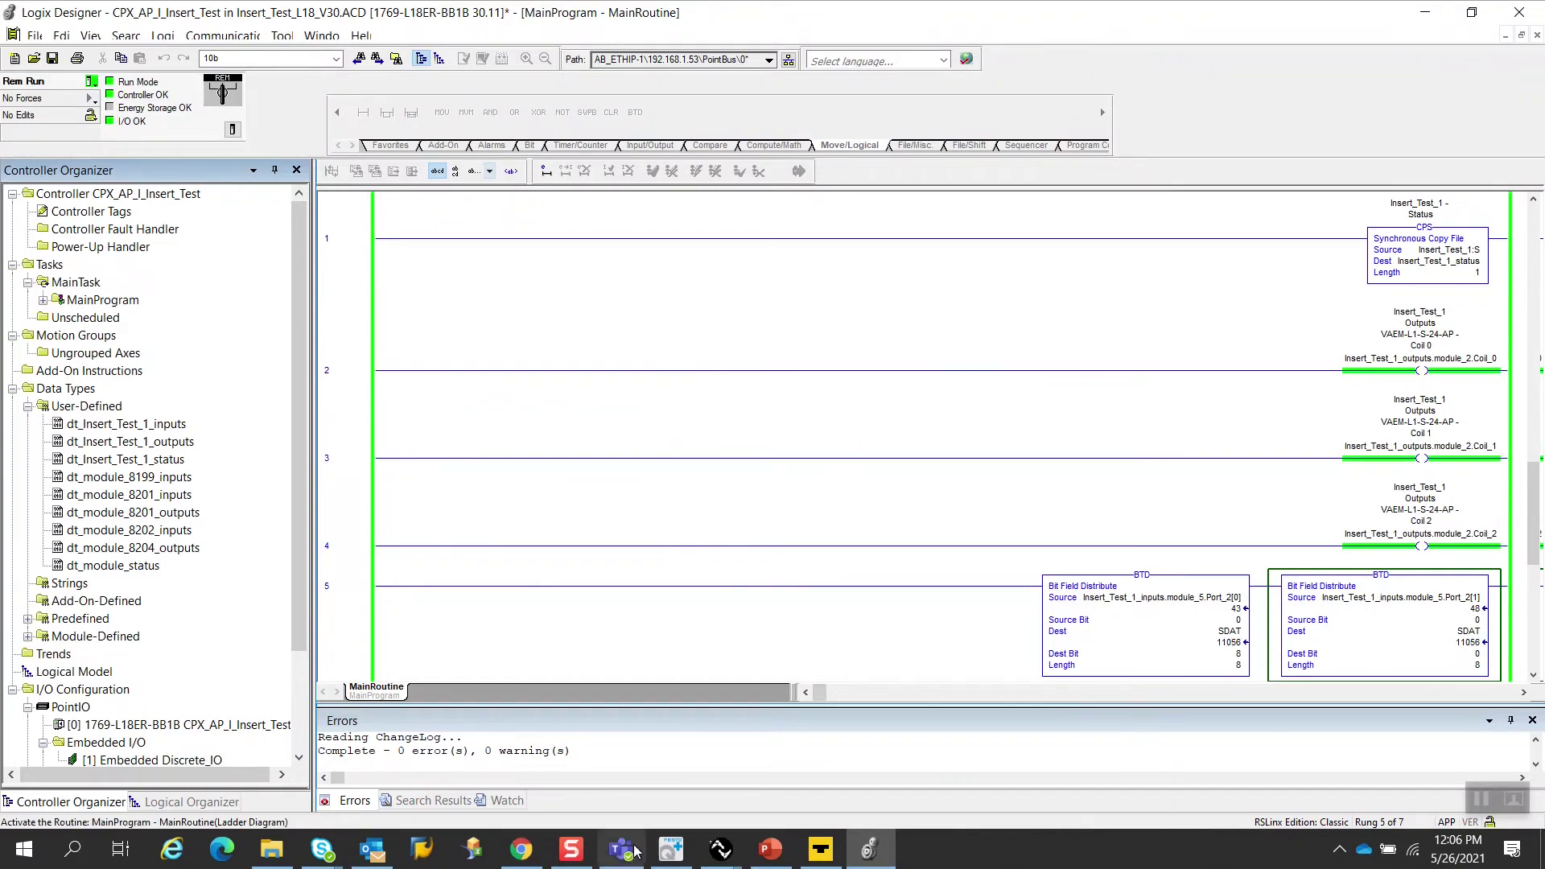
click(523, 860)
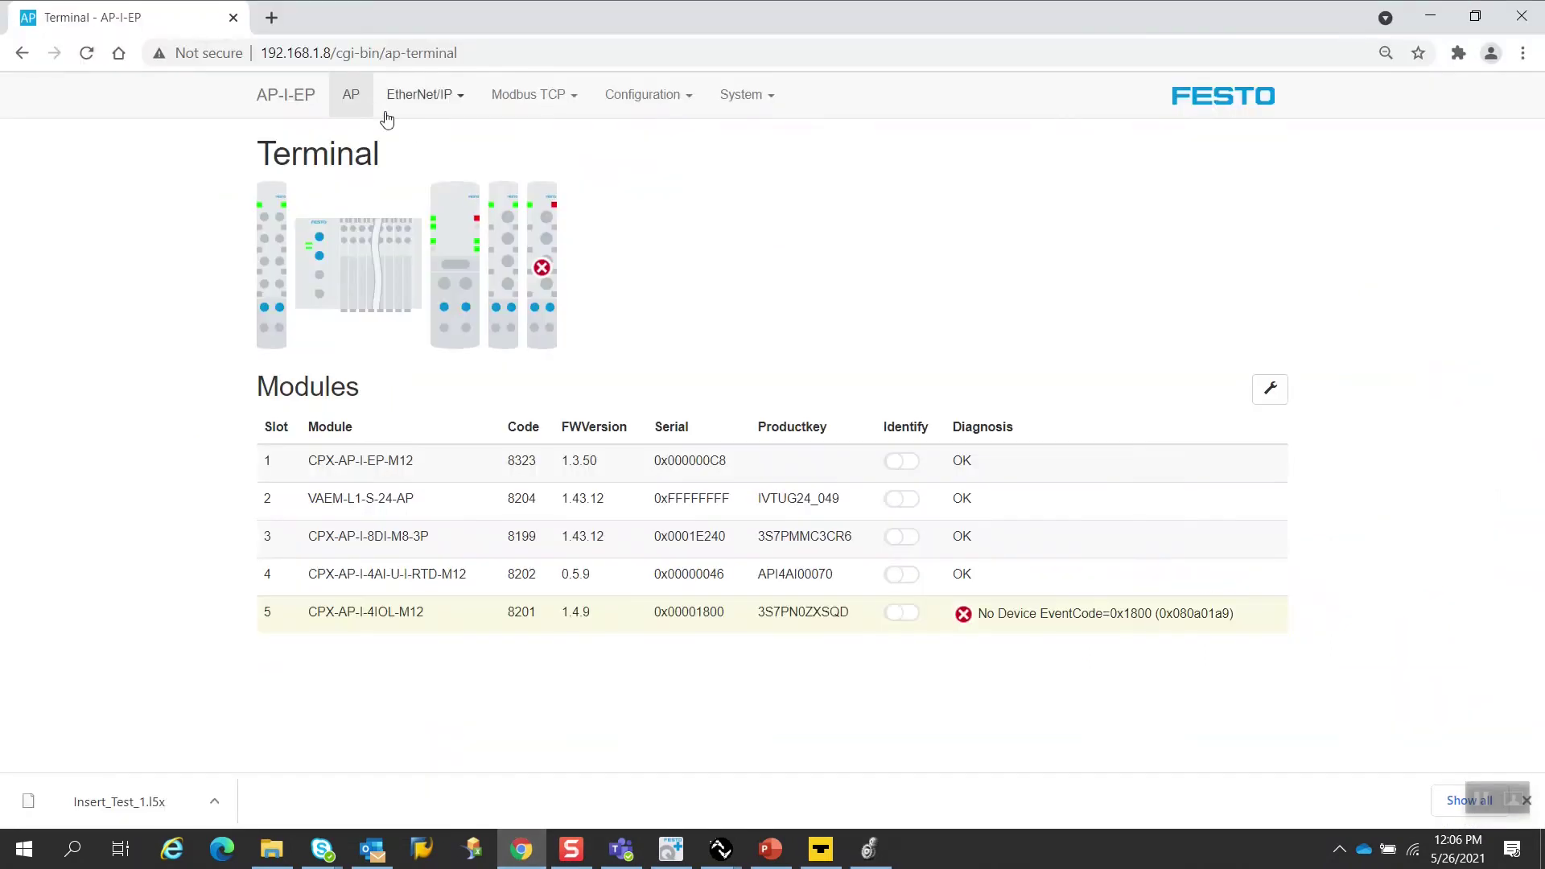
Step: Open the EtherNet/IP Rockwell L5X Project export page, showing default name ap_i_ep
click(426, 96)
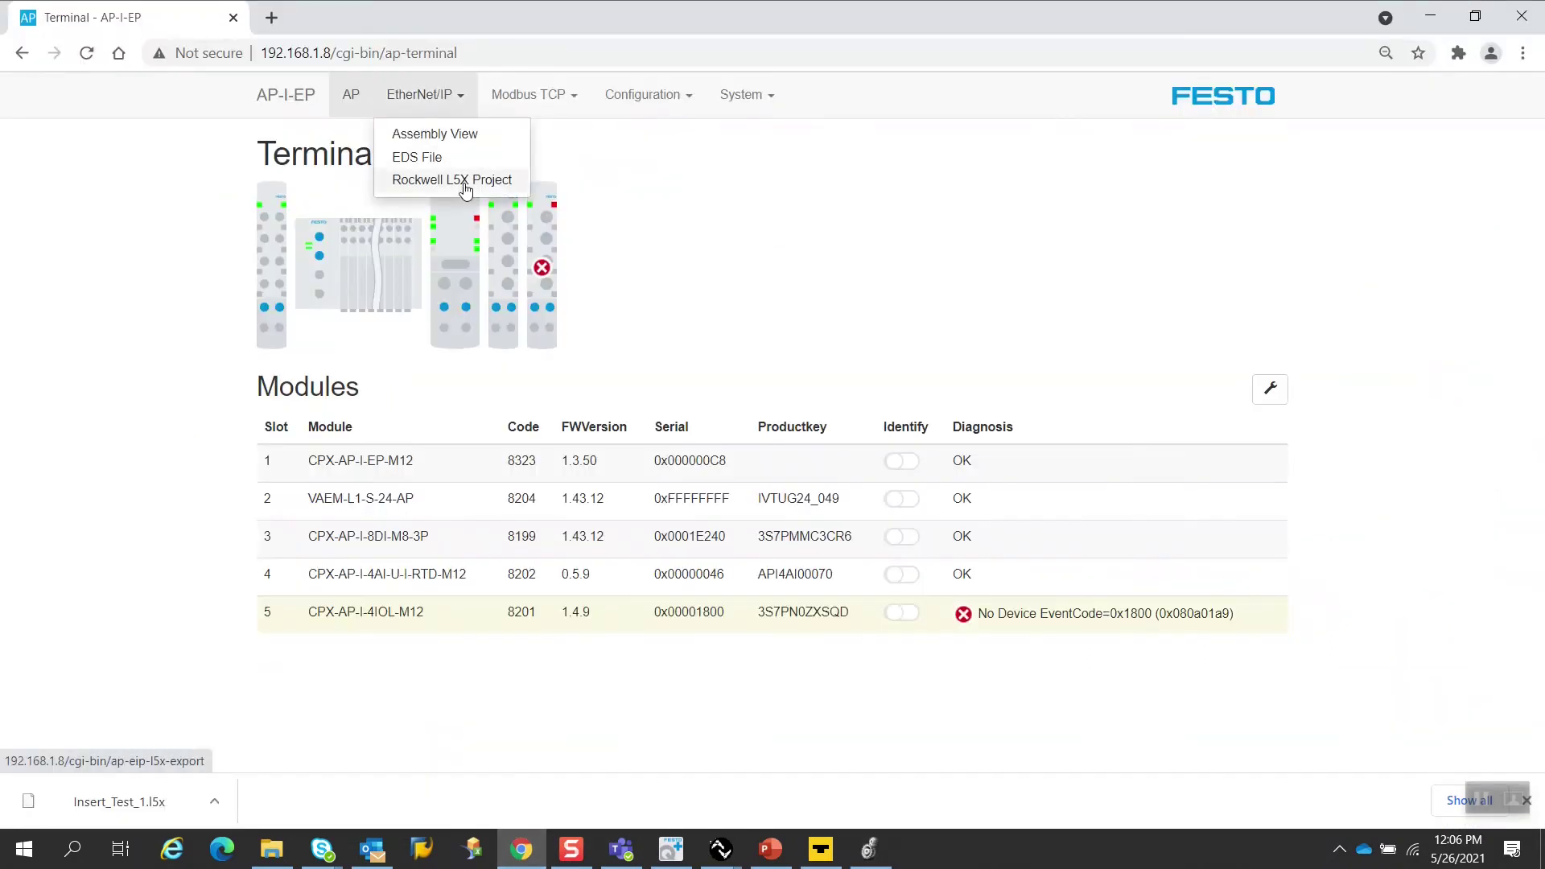
click(465, 188)
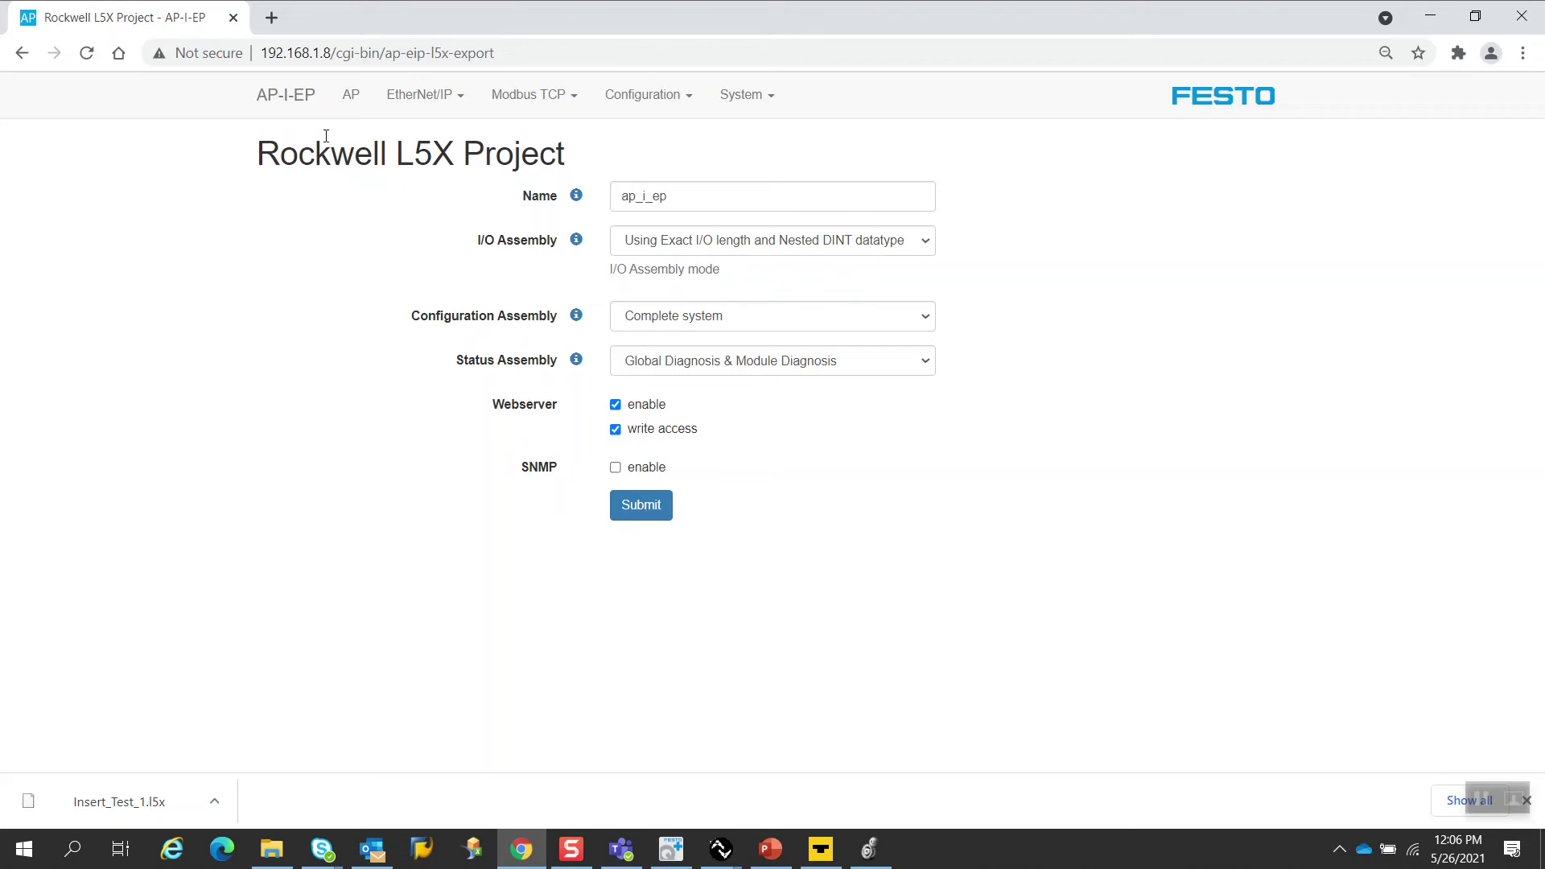
click(293, 95)
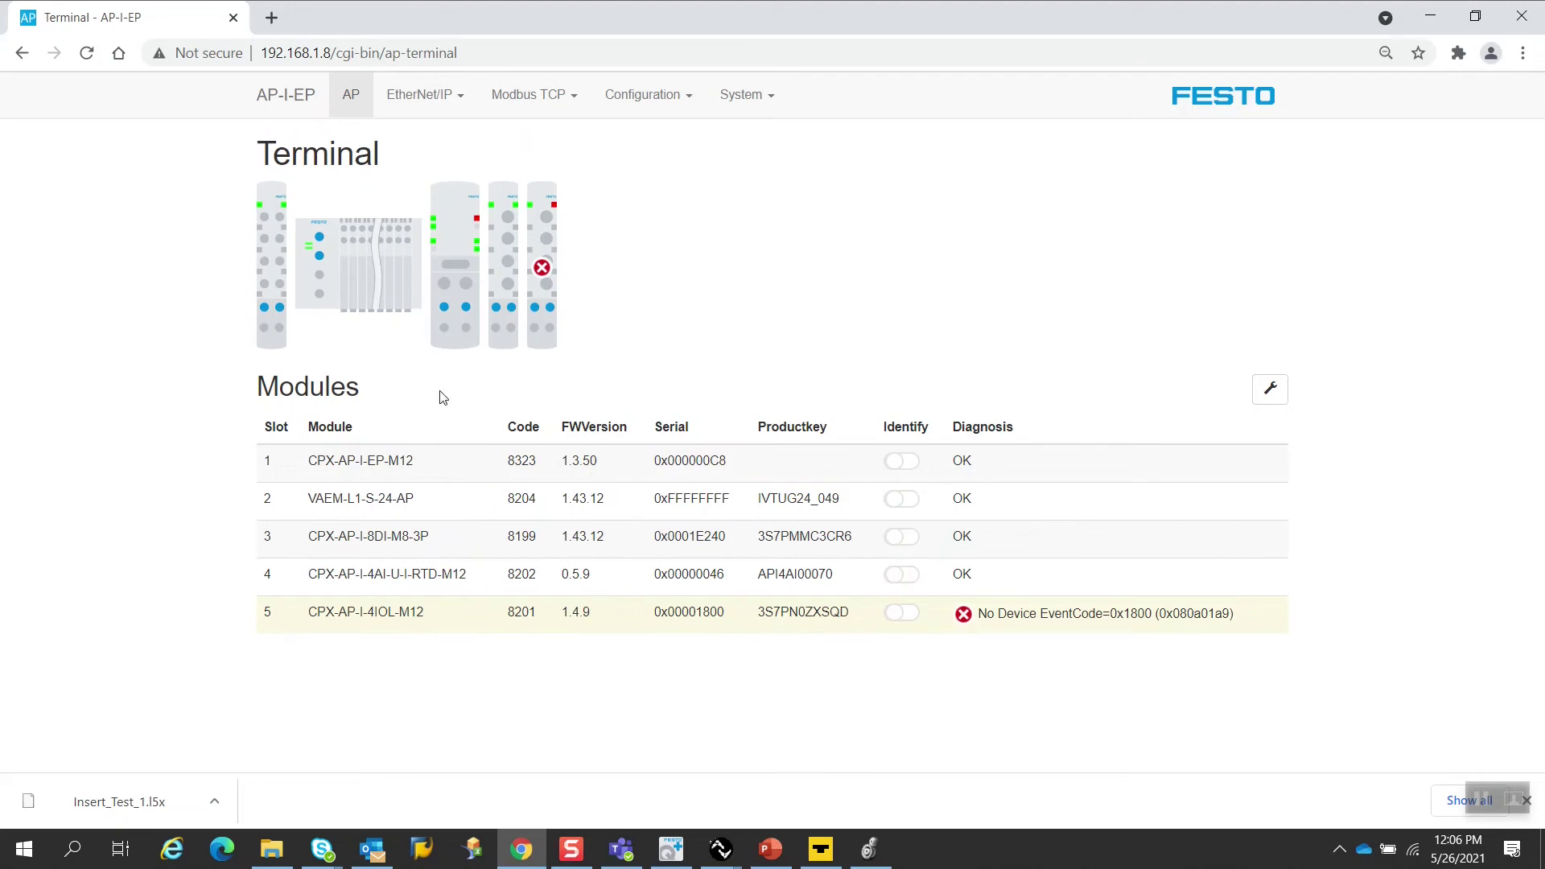
mouse_move(422, 100)
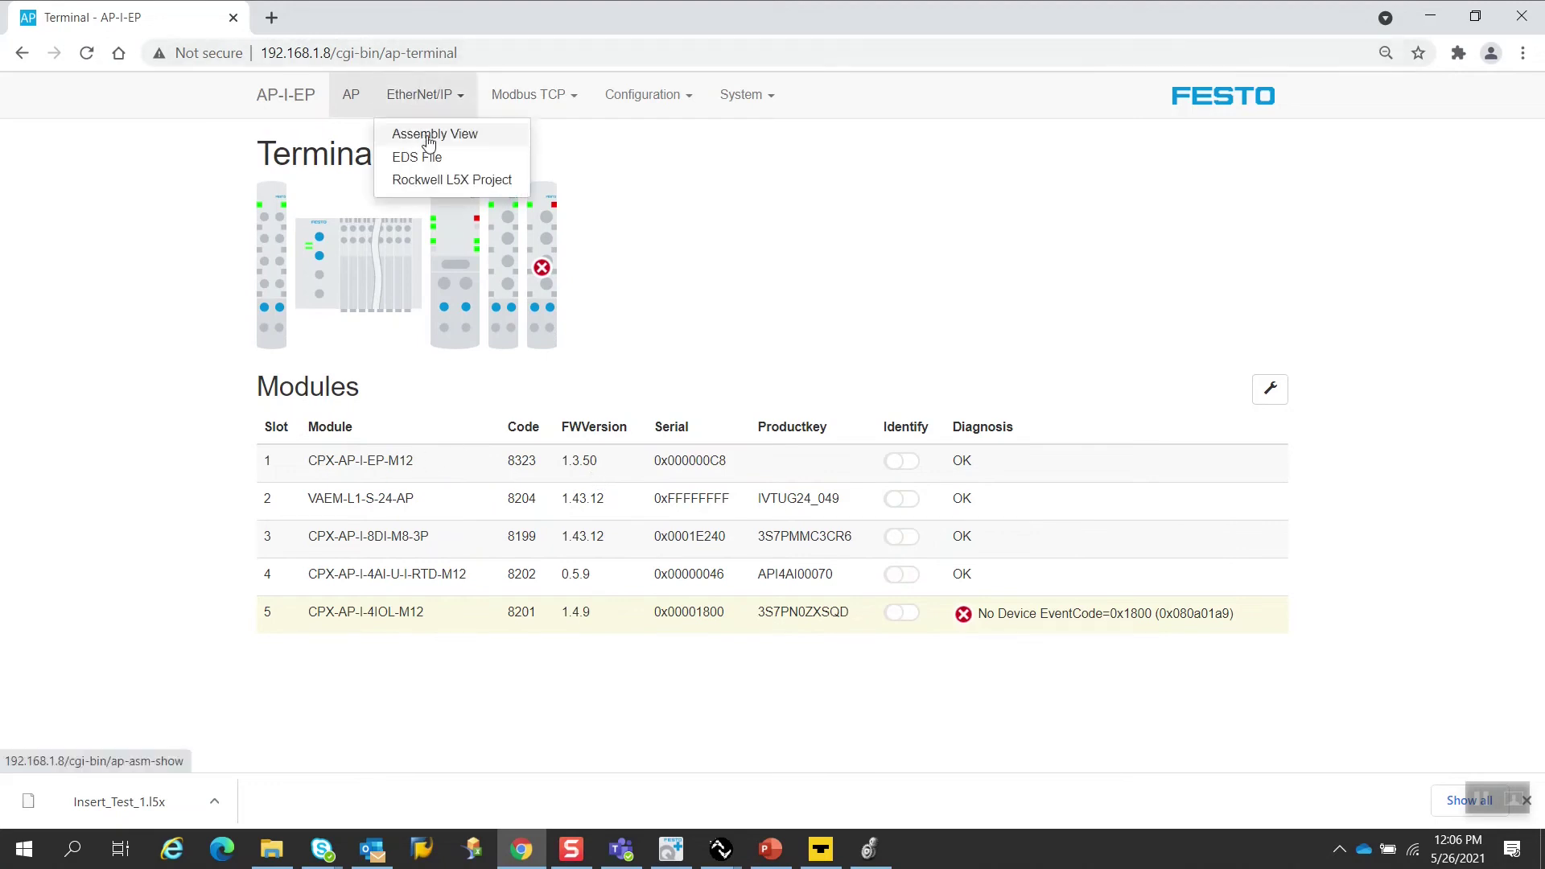
click(435, 180)
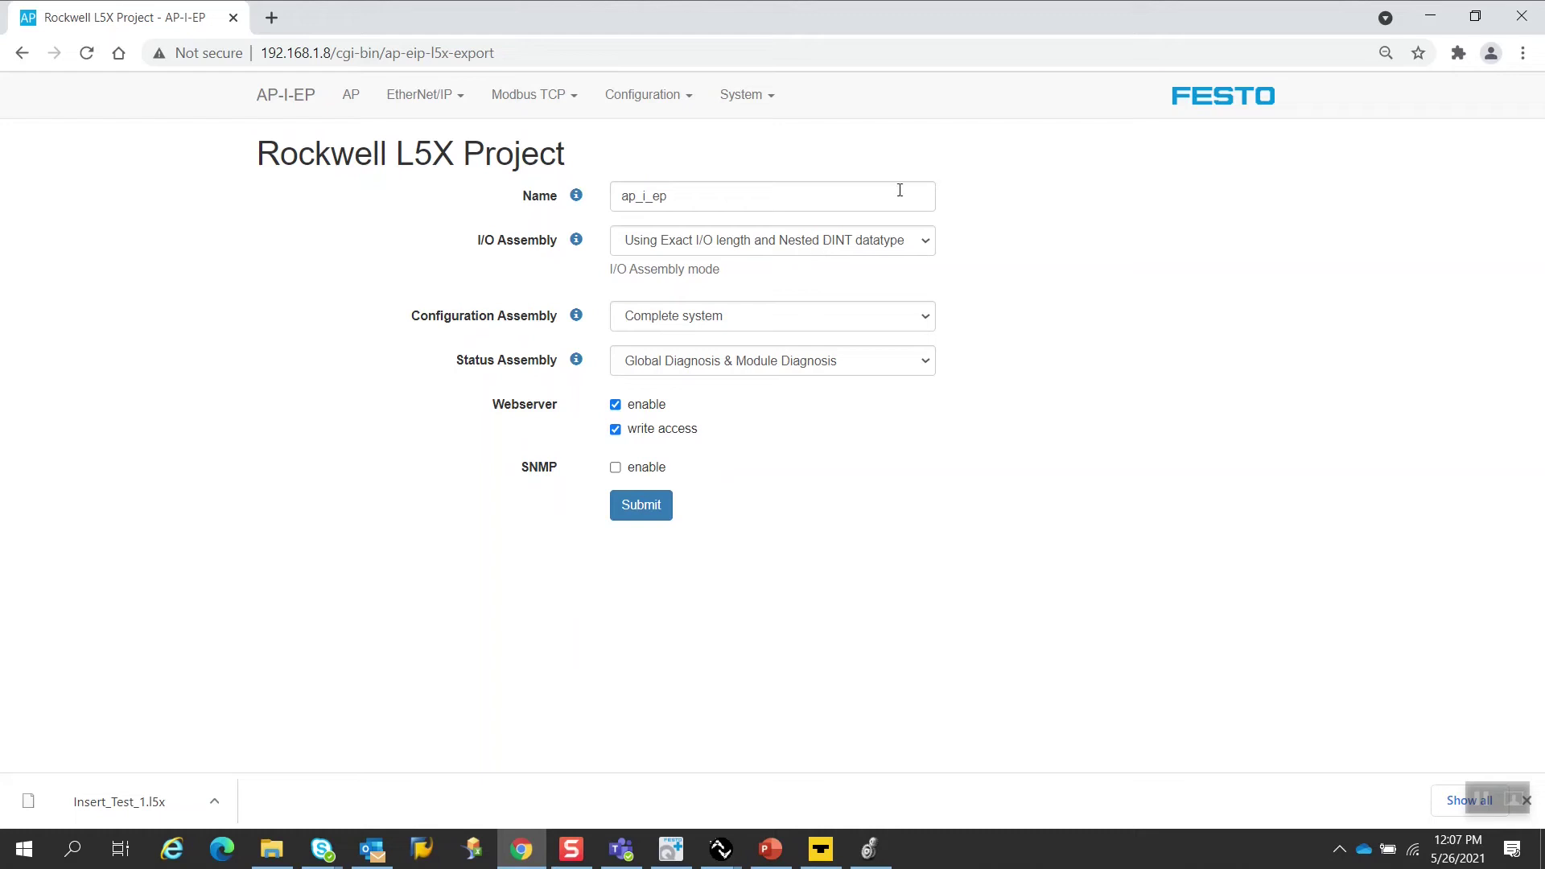
Step: Switch to the running CPX_AP_I_Insert_Test project and inspect the BTD rungs' live input values
click(869, 849)
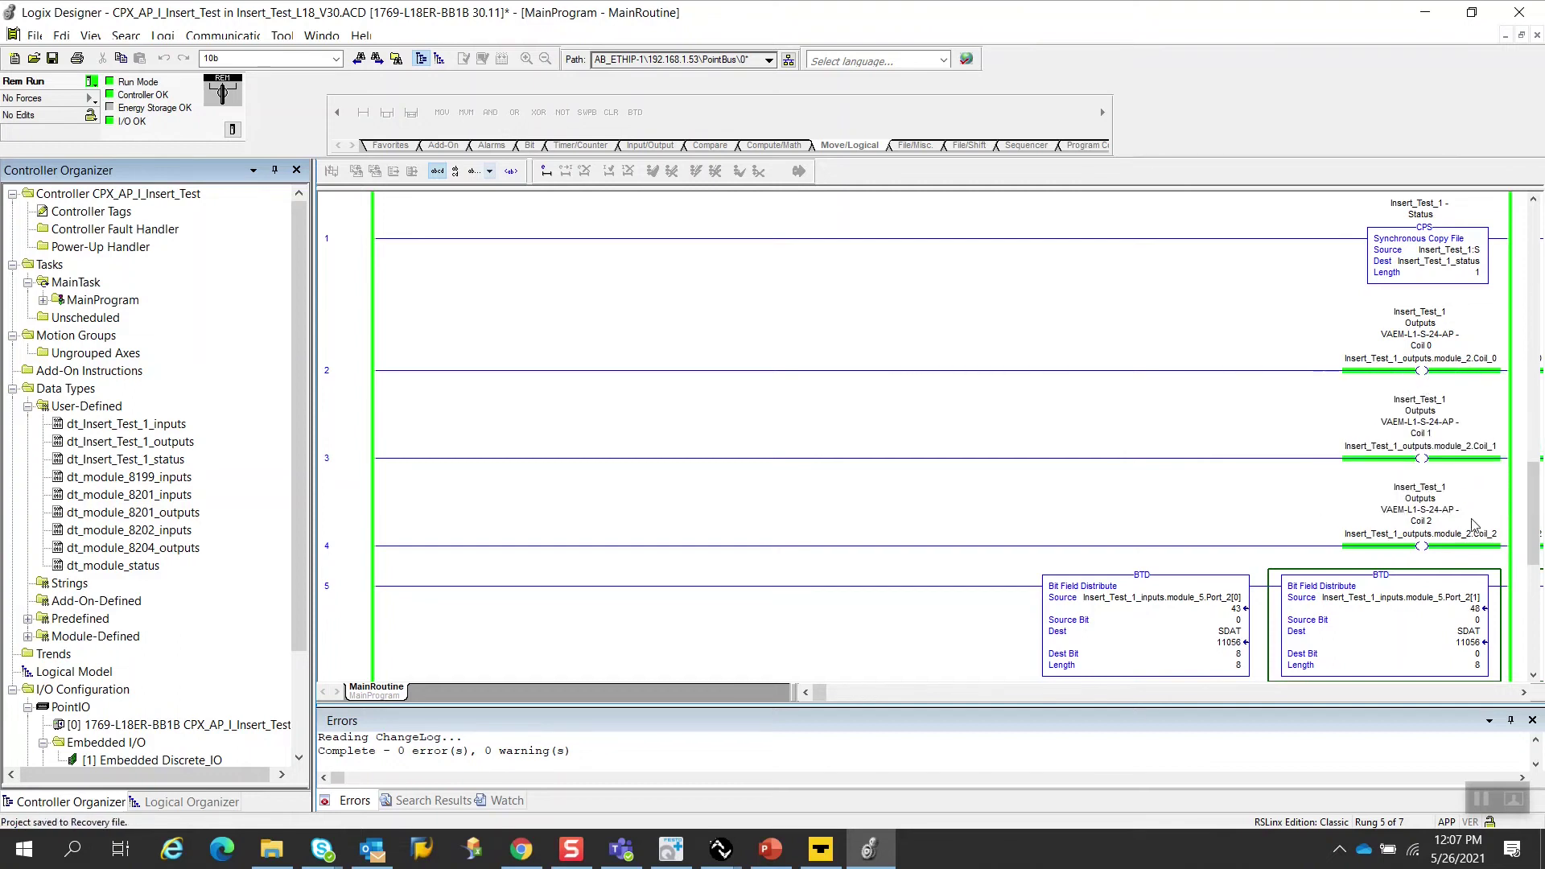
mouse_move(1226, 642)
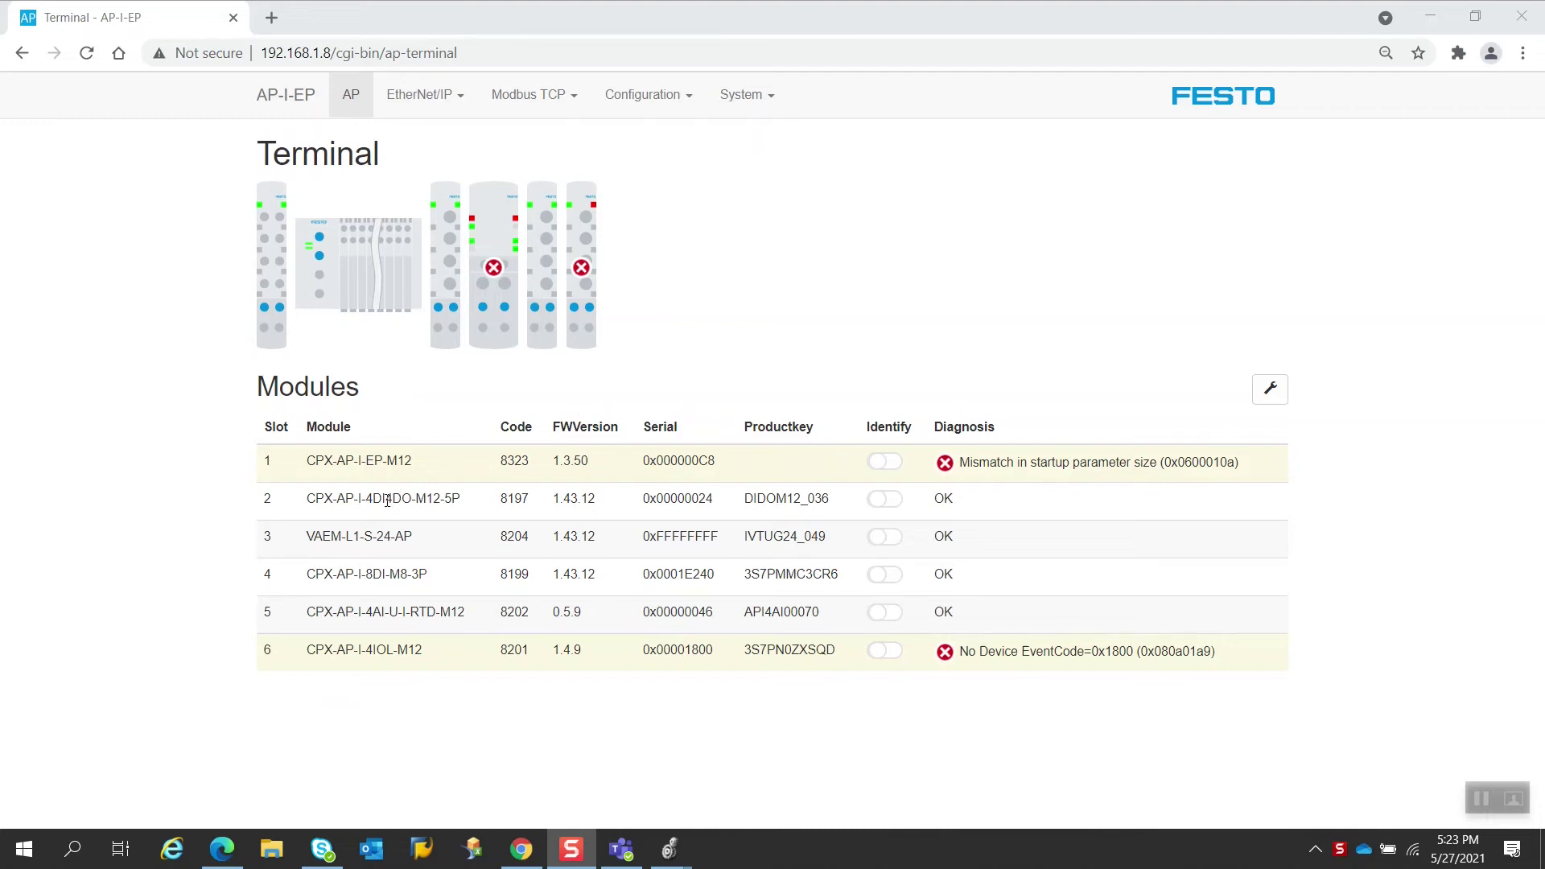
Step: Review the Terminal page's six modules, including the new CPX-AP-I-4DI4DO-M12-5P in slot 2
mouse_move(671, 859)
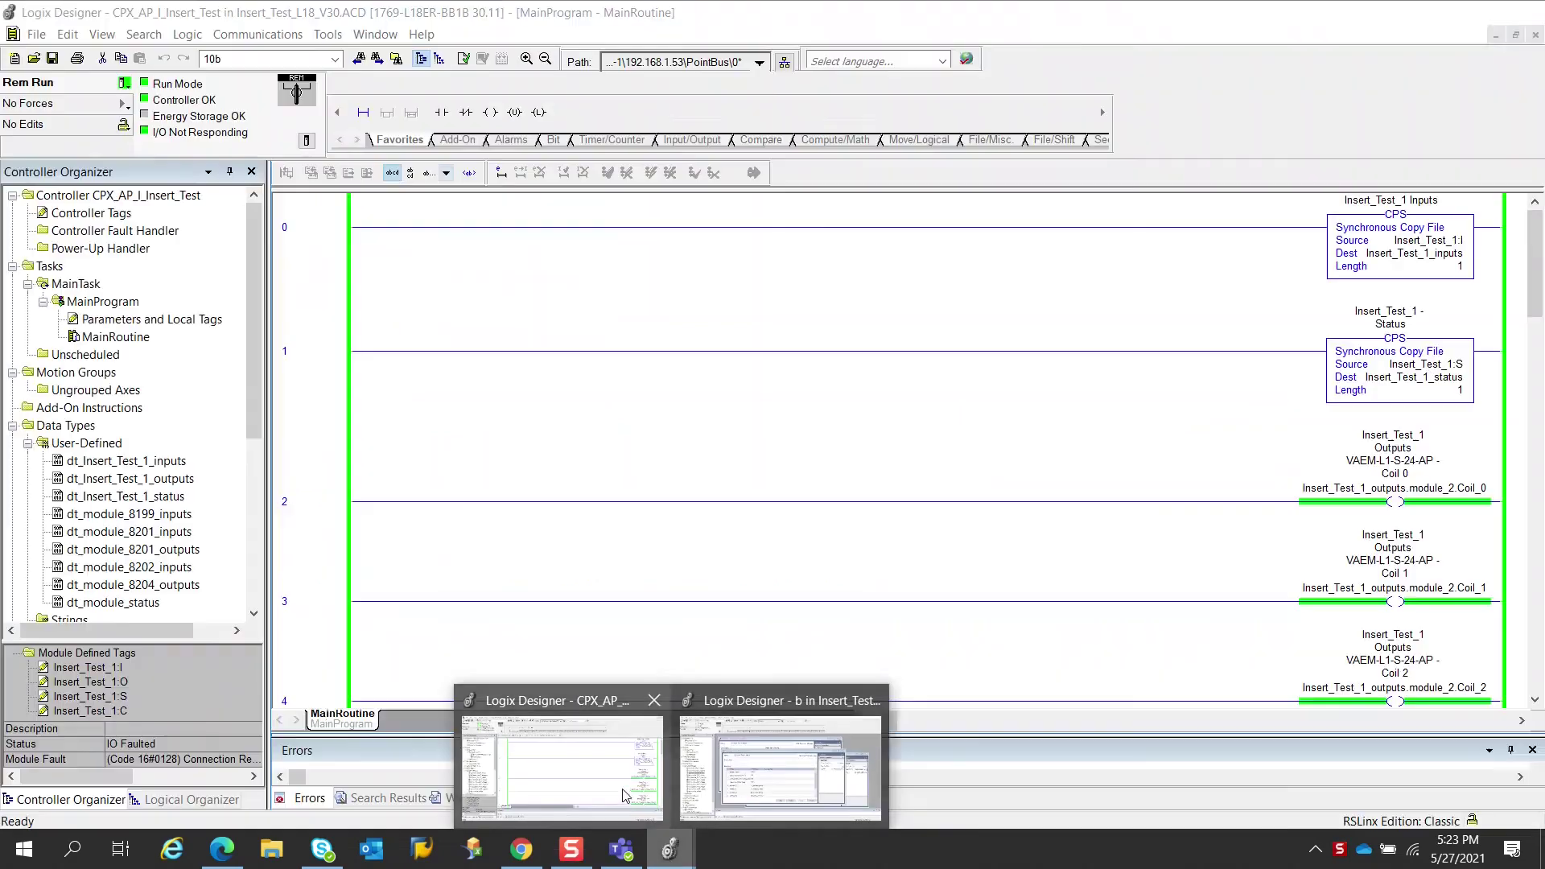
click(562, 761)
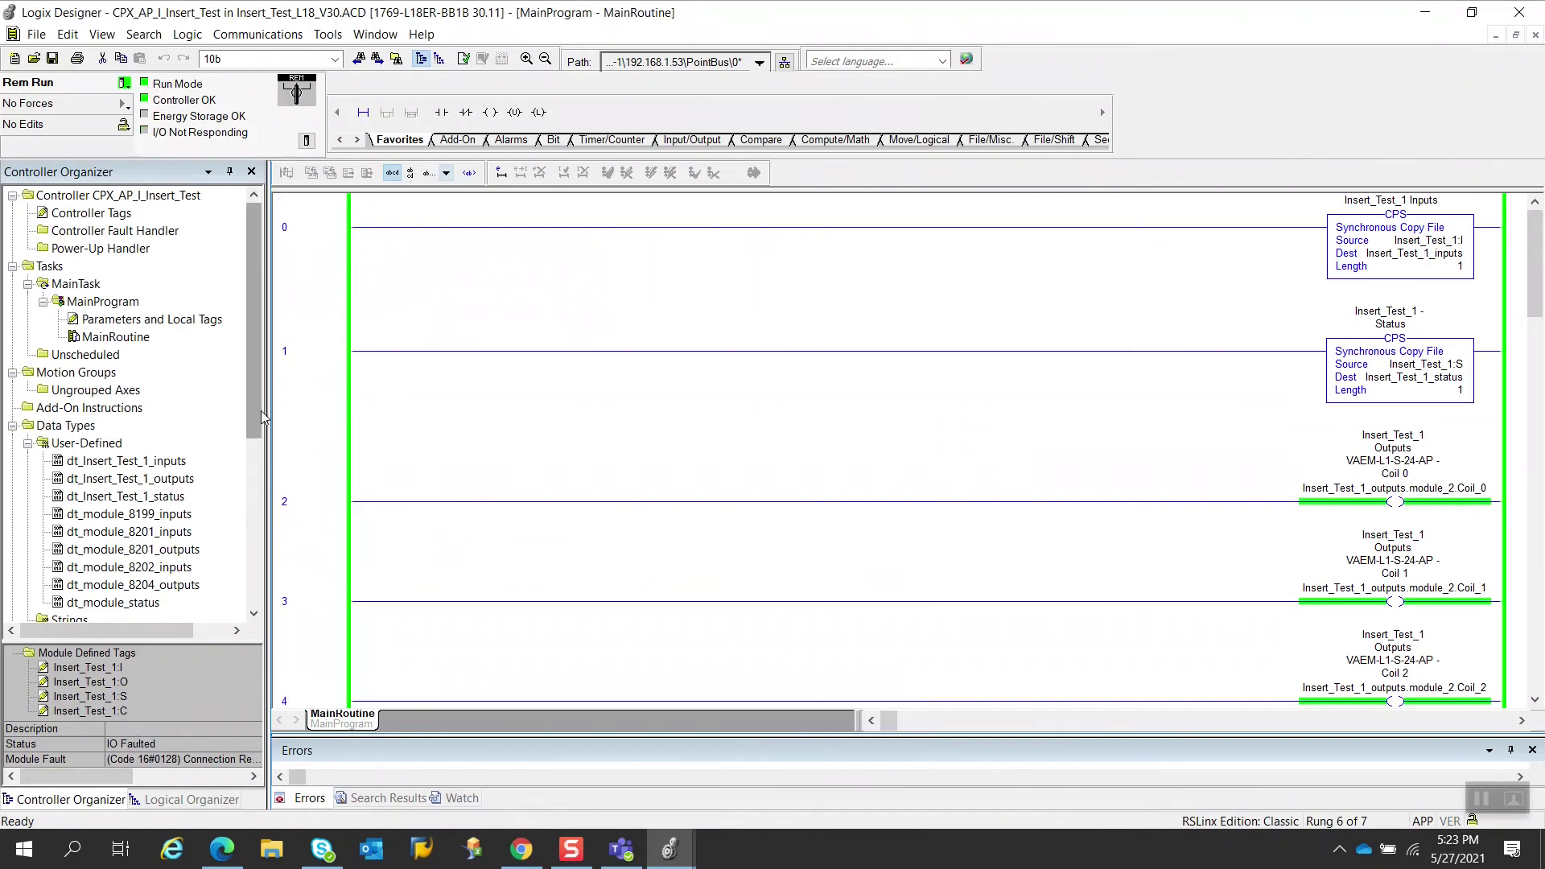
click(522, 853)
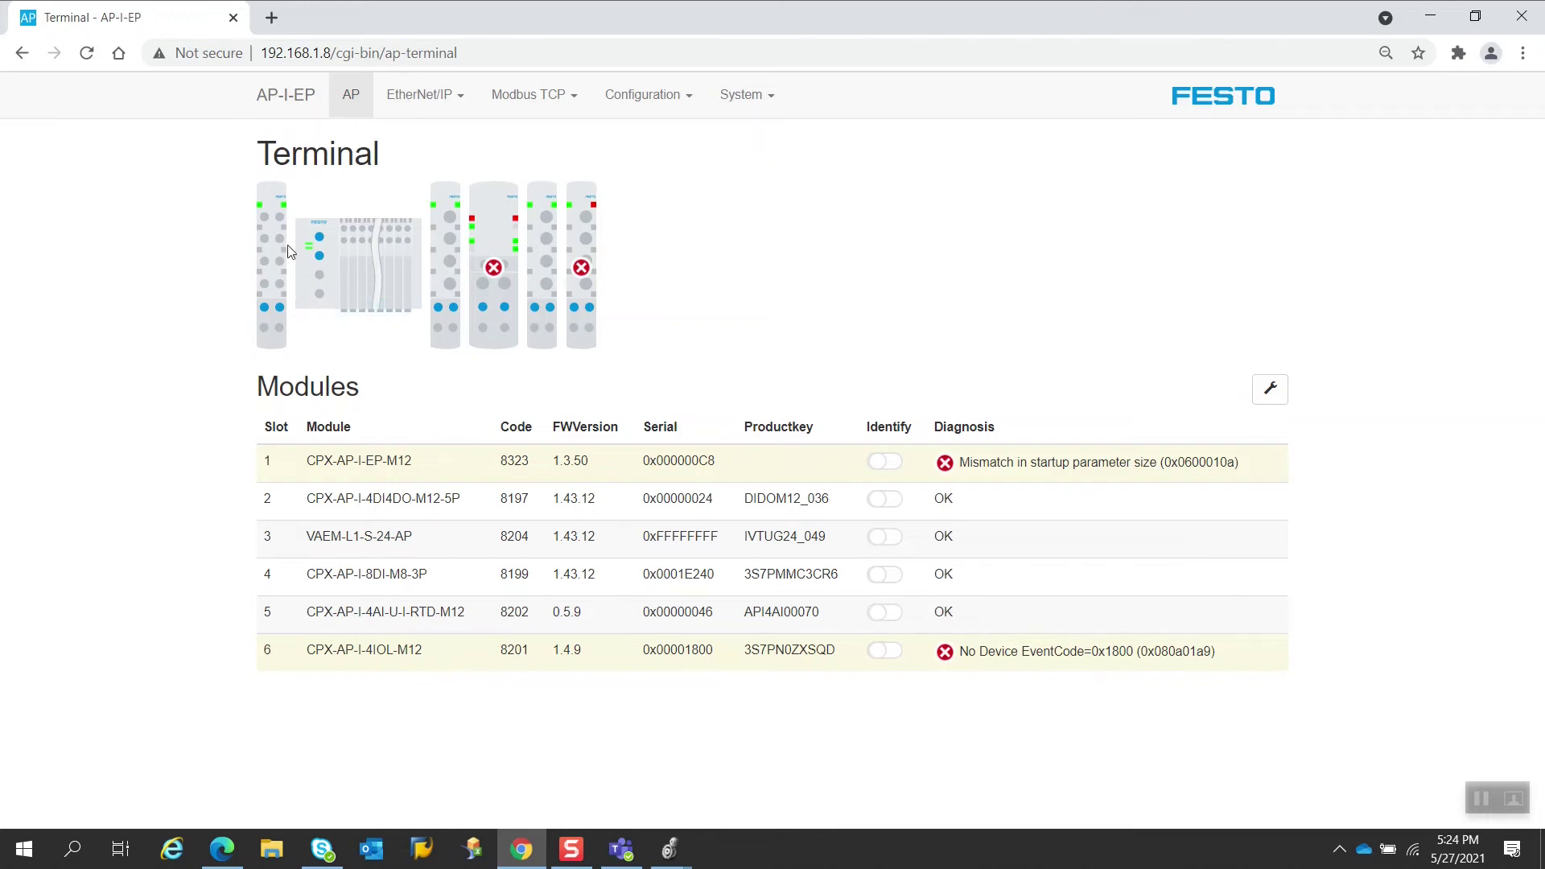
Step: Generate the L5X export named Insert_Test_1 and download it as Insert_Test_1 (1).l5x
click(456, 97)
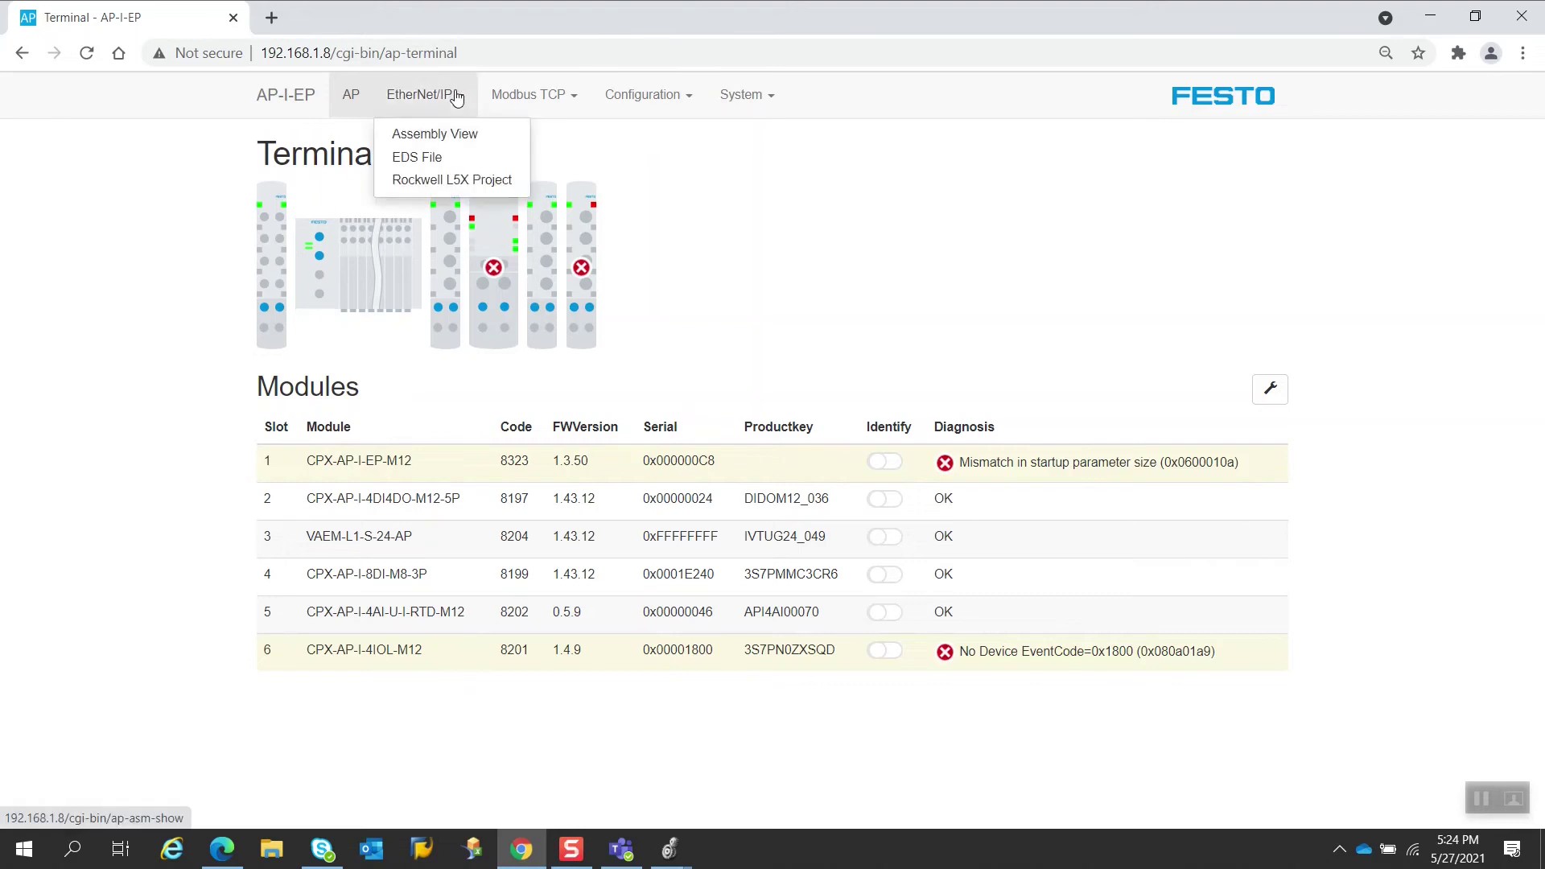
click(464, 179)
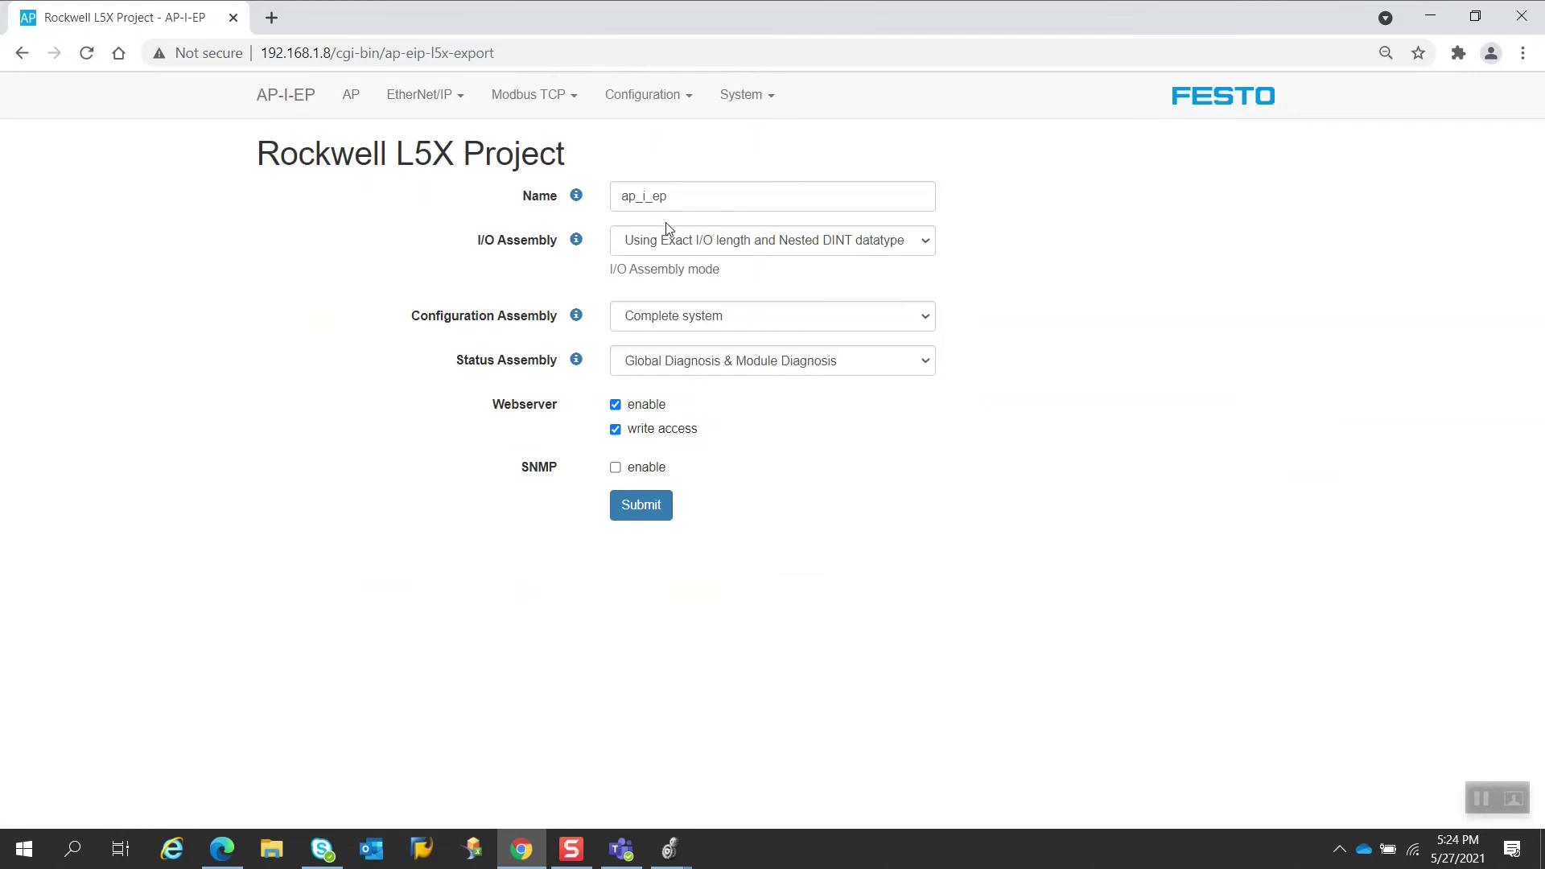
drag(692, 196, 553, 193)
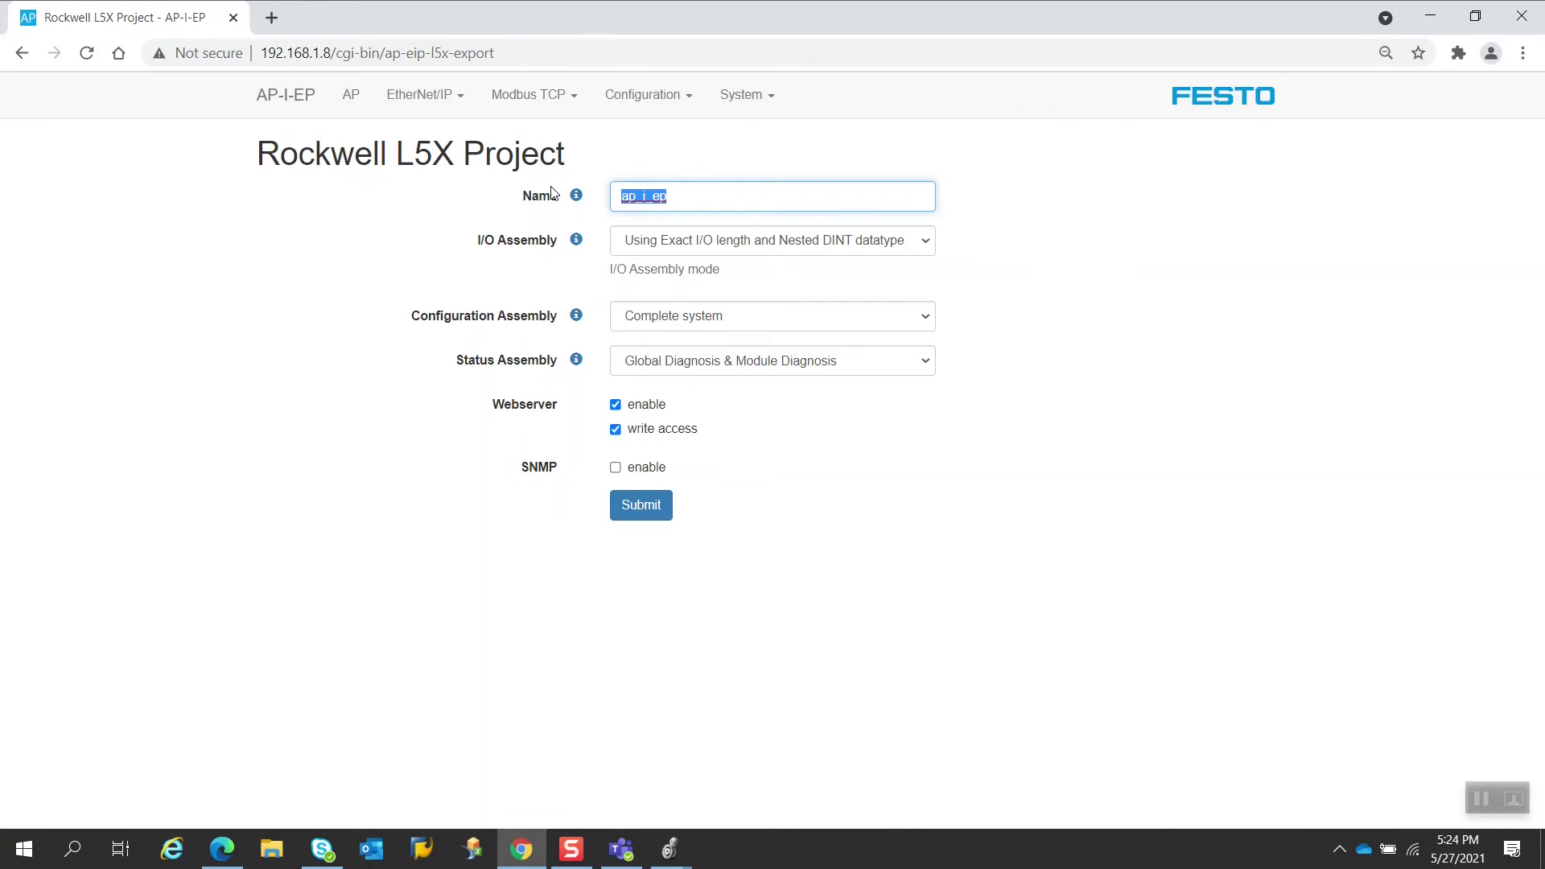
text(Insert_Test_1)
click(641, 513)
click(641, 513)
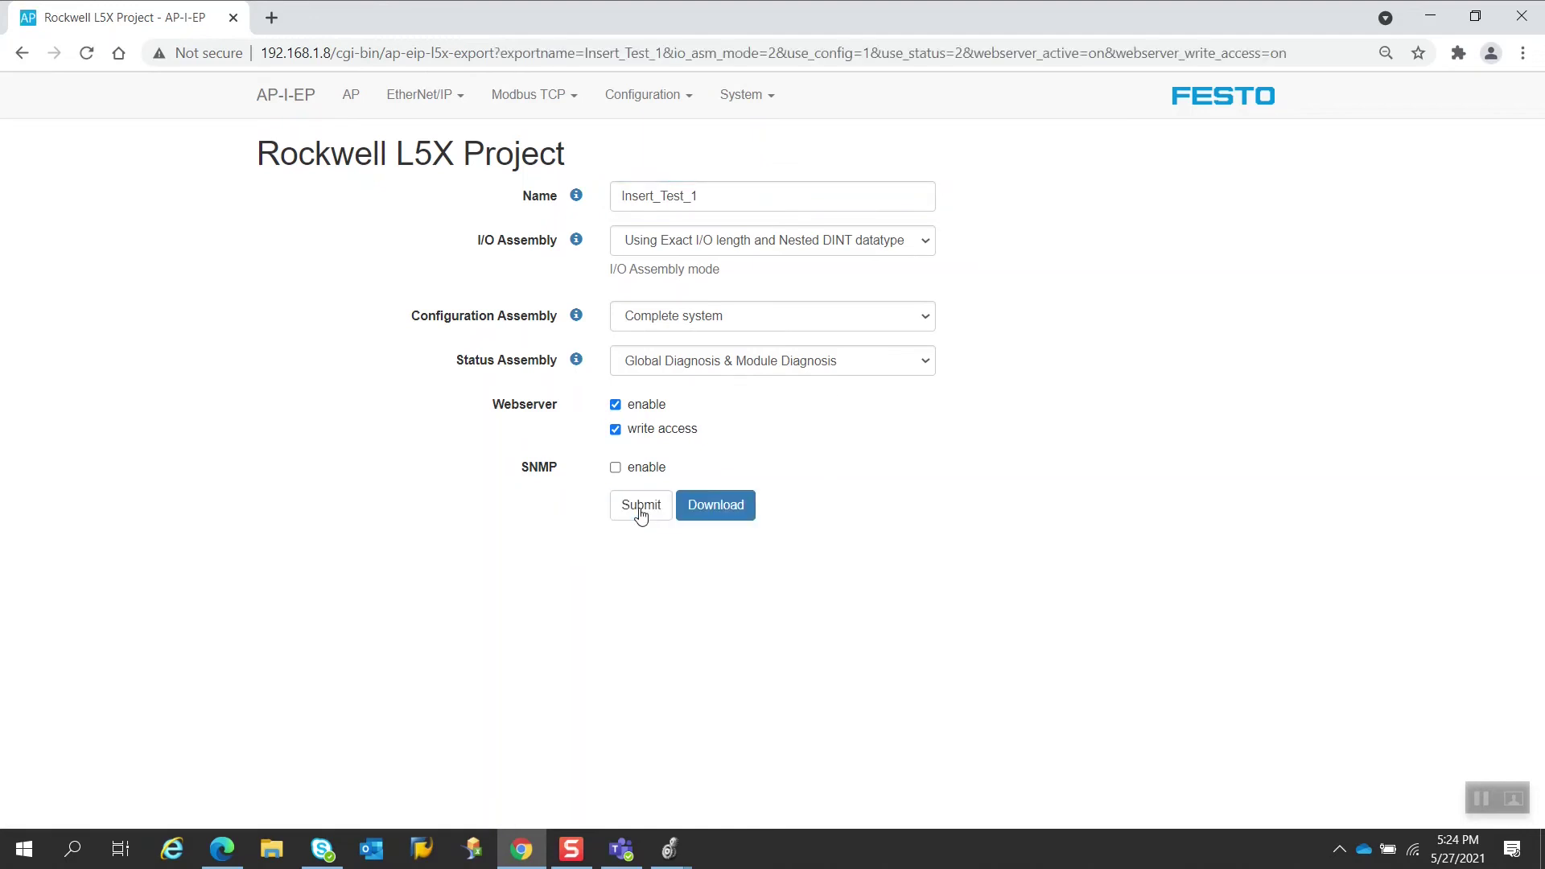
click(716, 514)
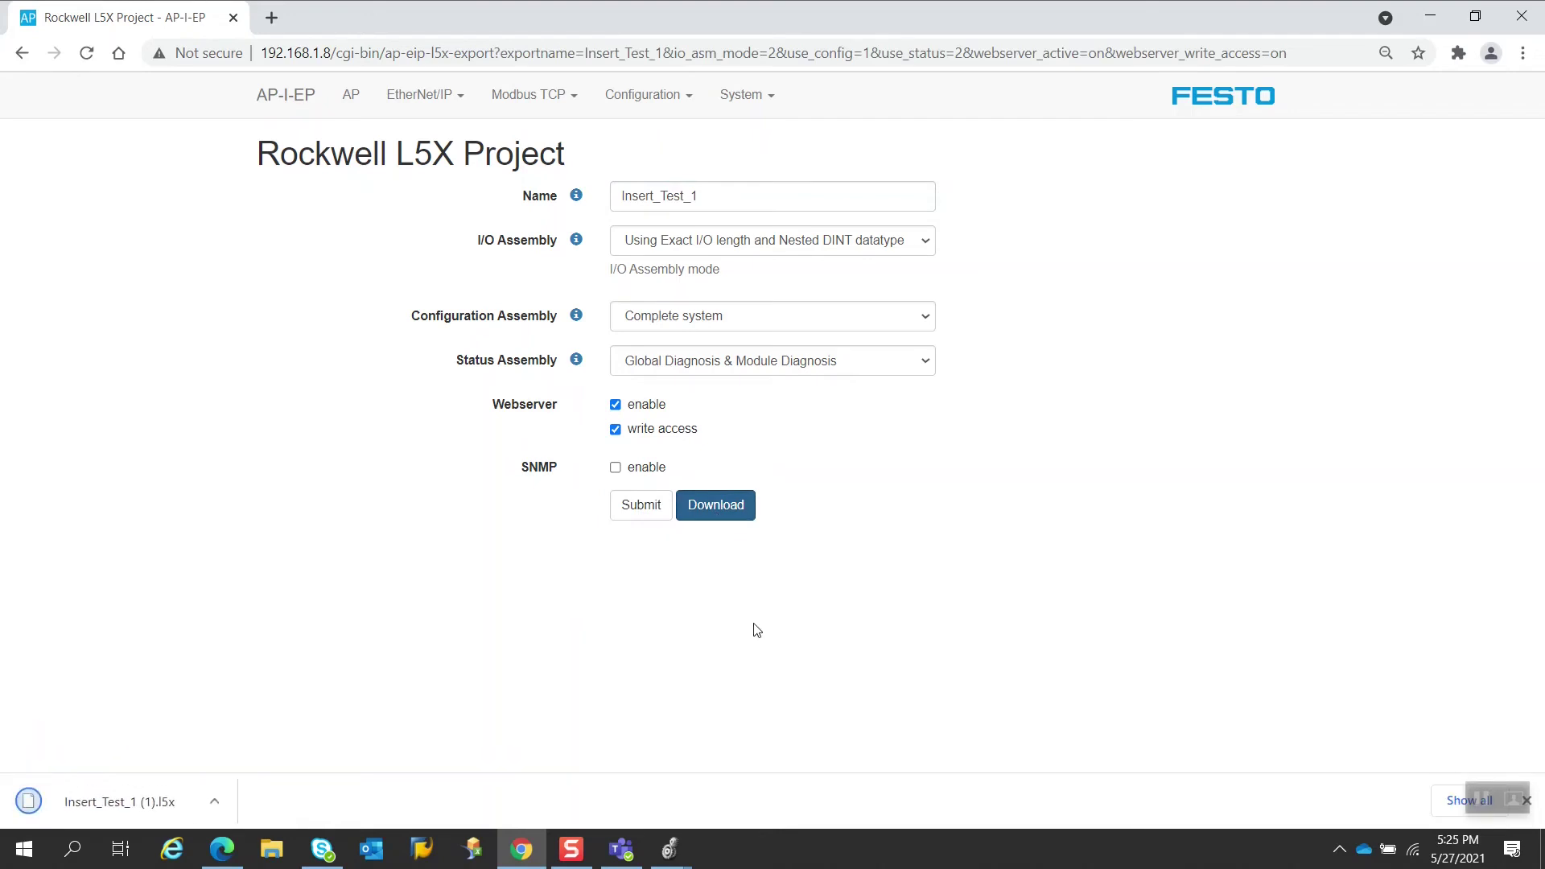
Step: Switch to the imported Insert_Test_1 project and open its ETHERNET-MODULE properties
mouse_move(674, 862)
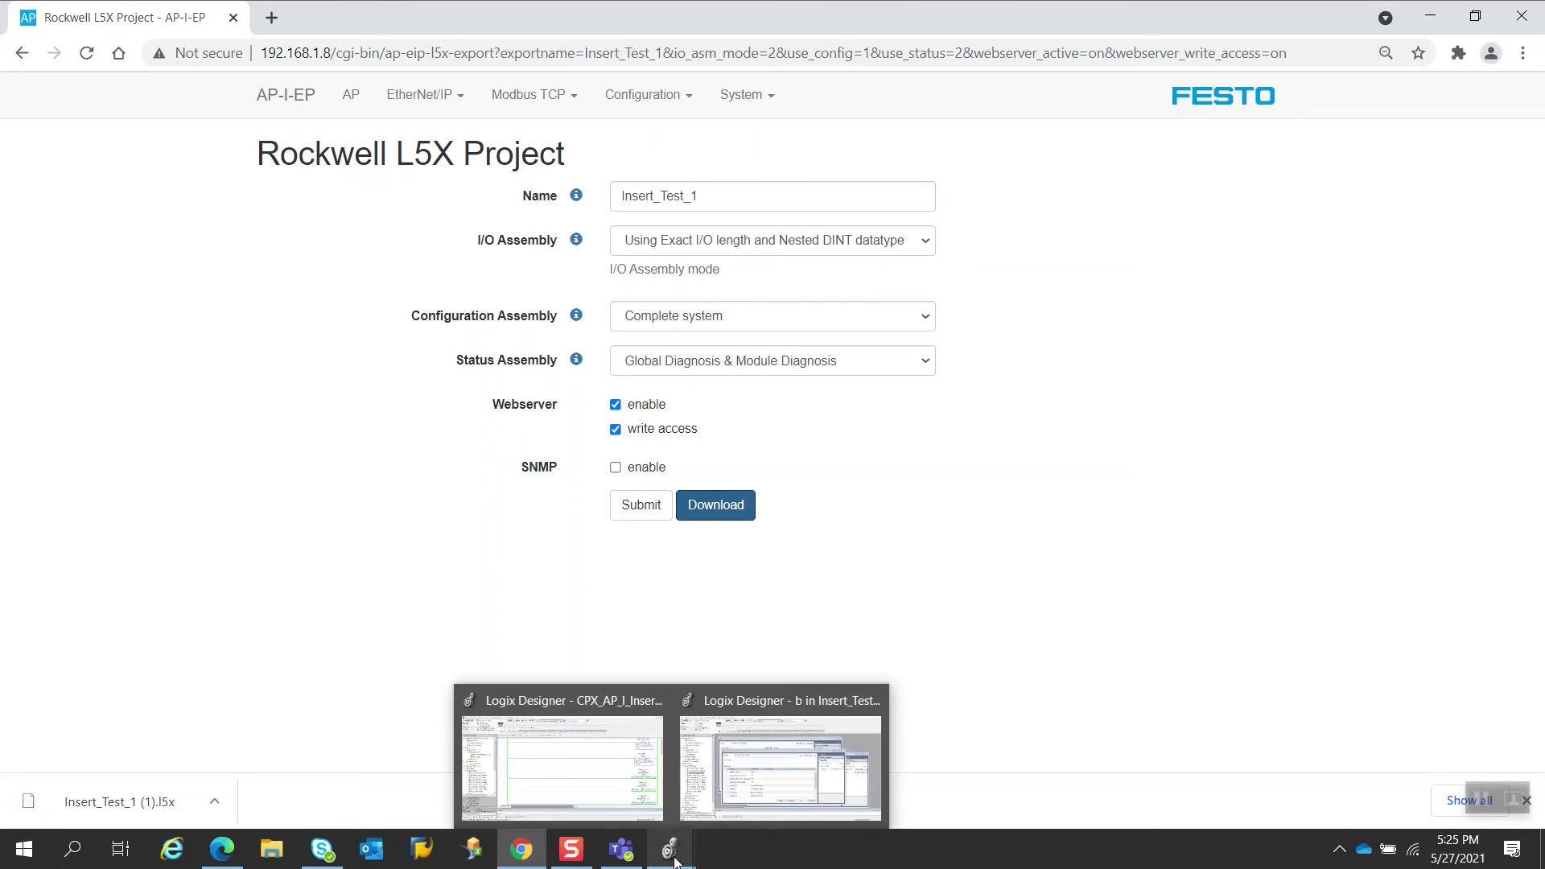
click(746, 786)
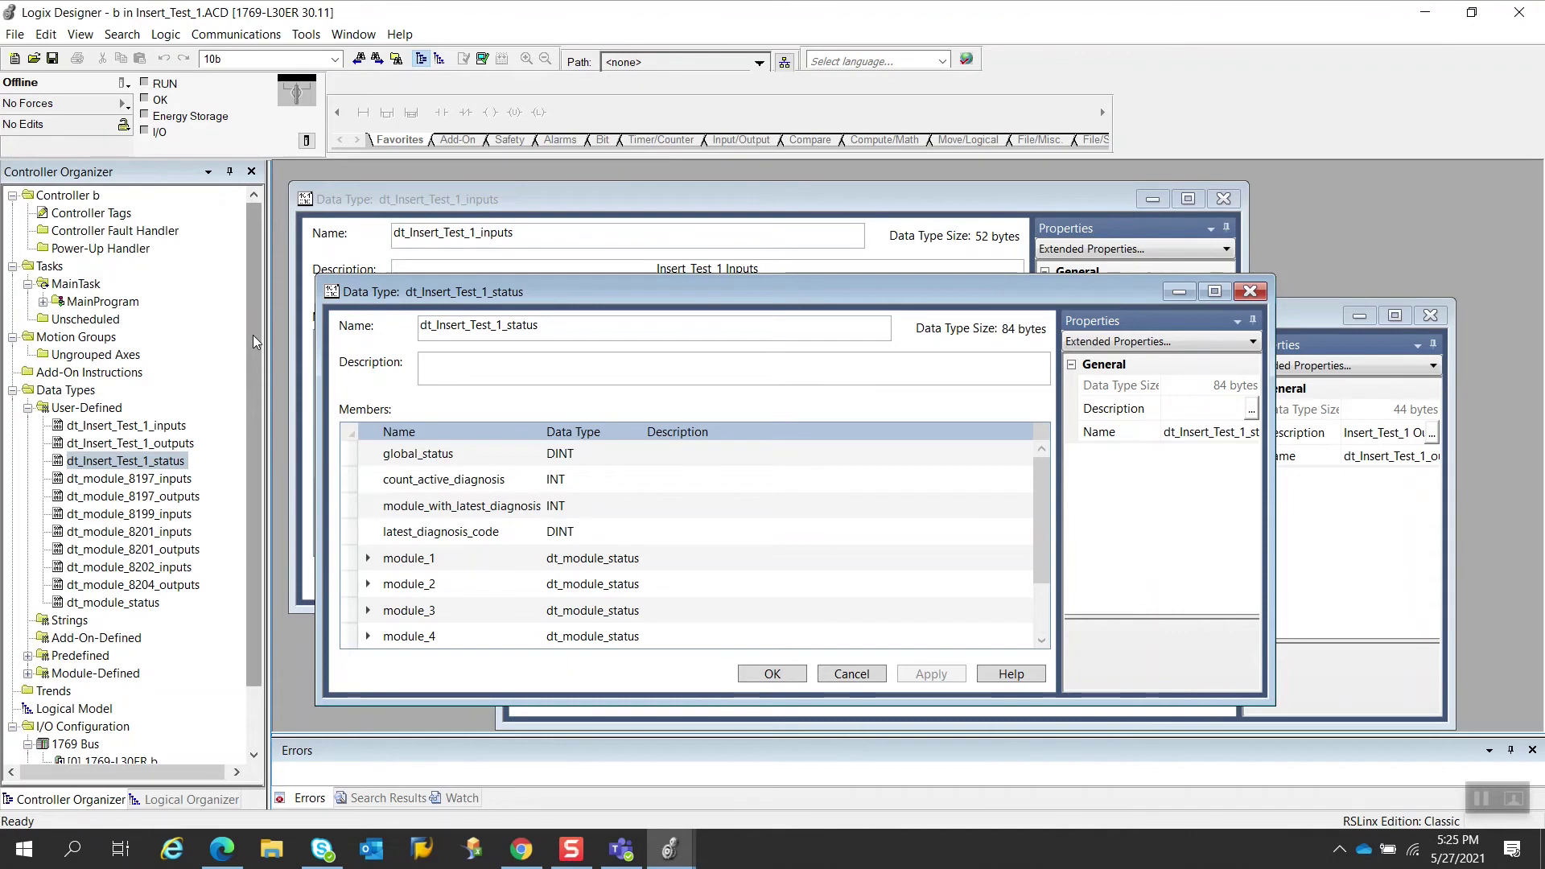
drag(252, 335, 257, 457)
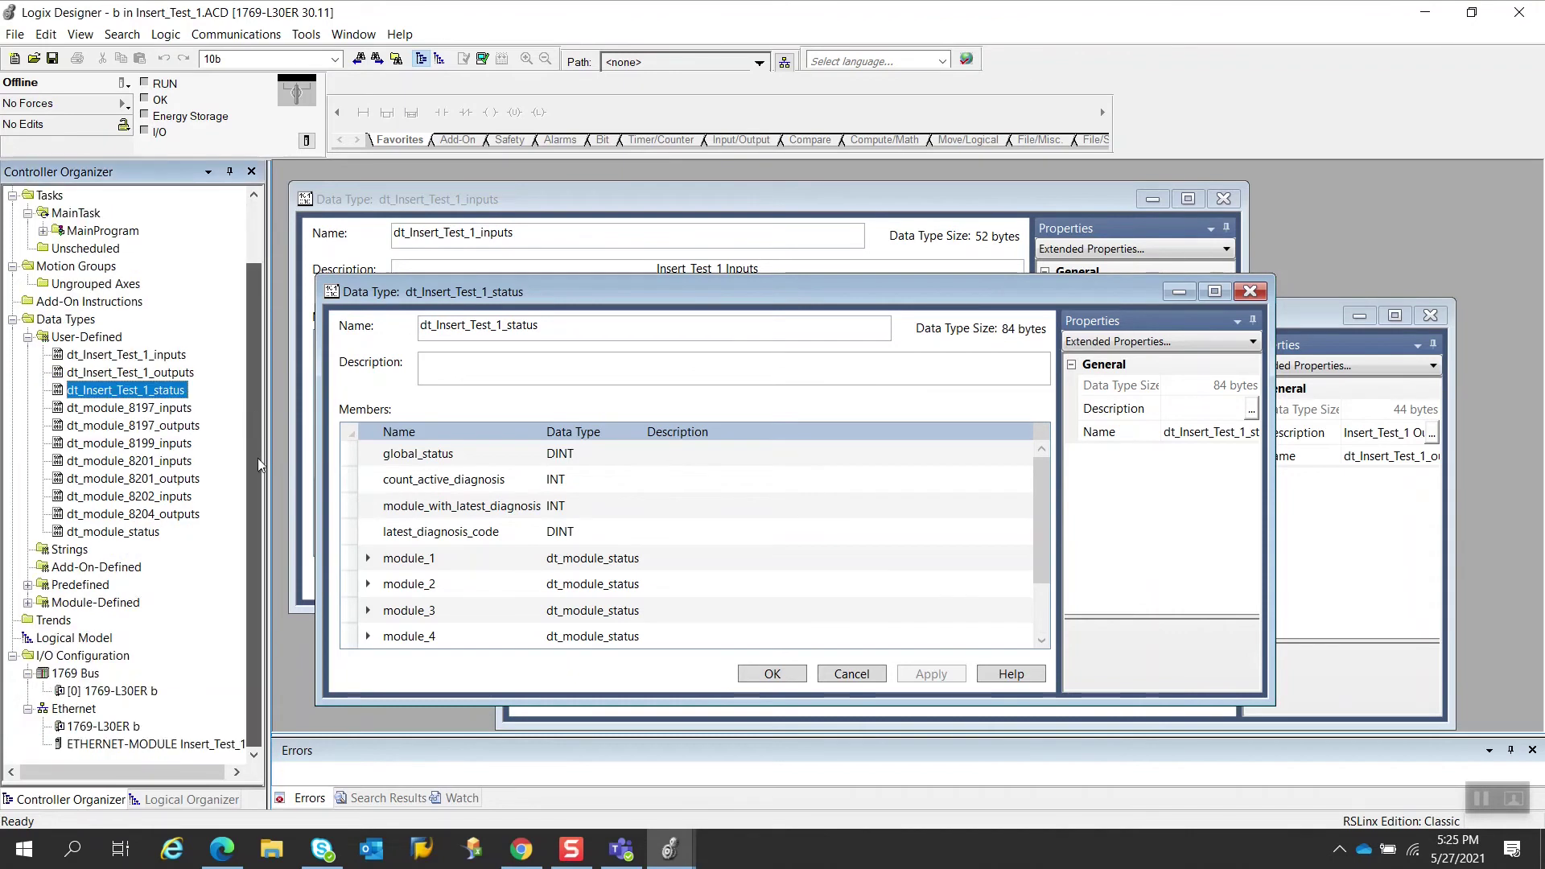
double_click(185, 745)
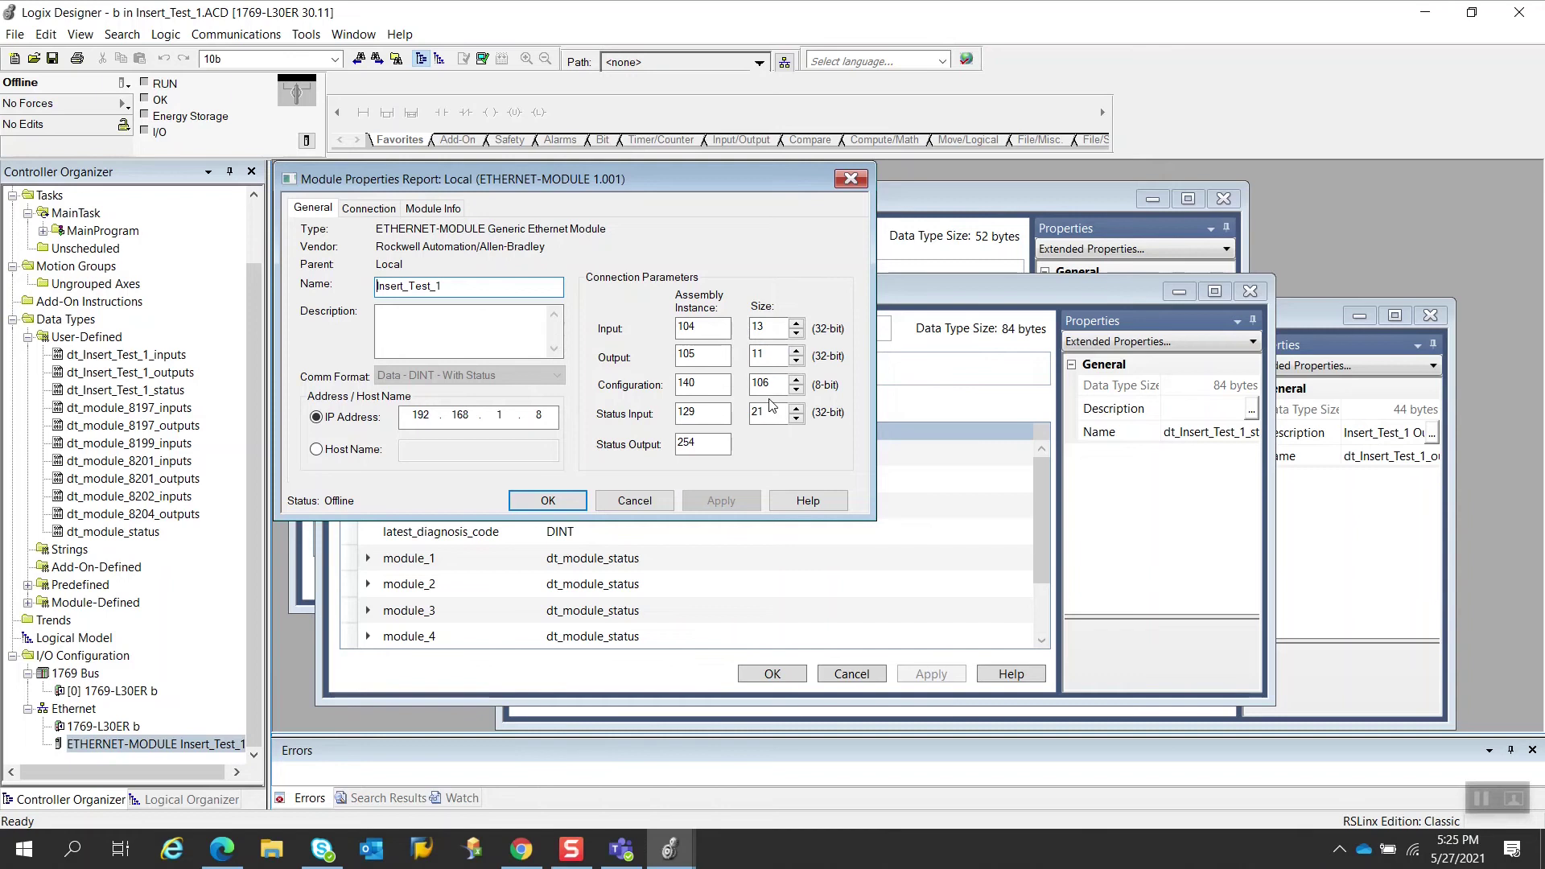
Step: Close the module properties and bring the inputs, status, then outputs data types forward
click(859, 178)
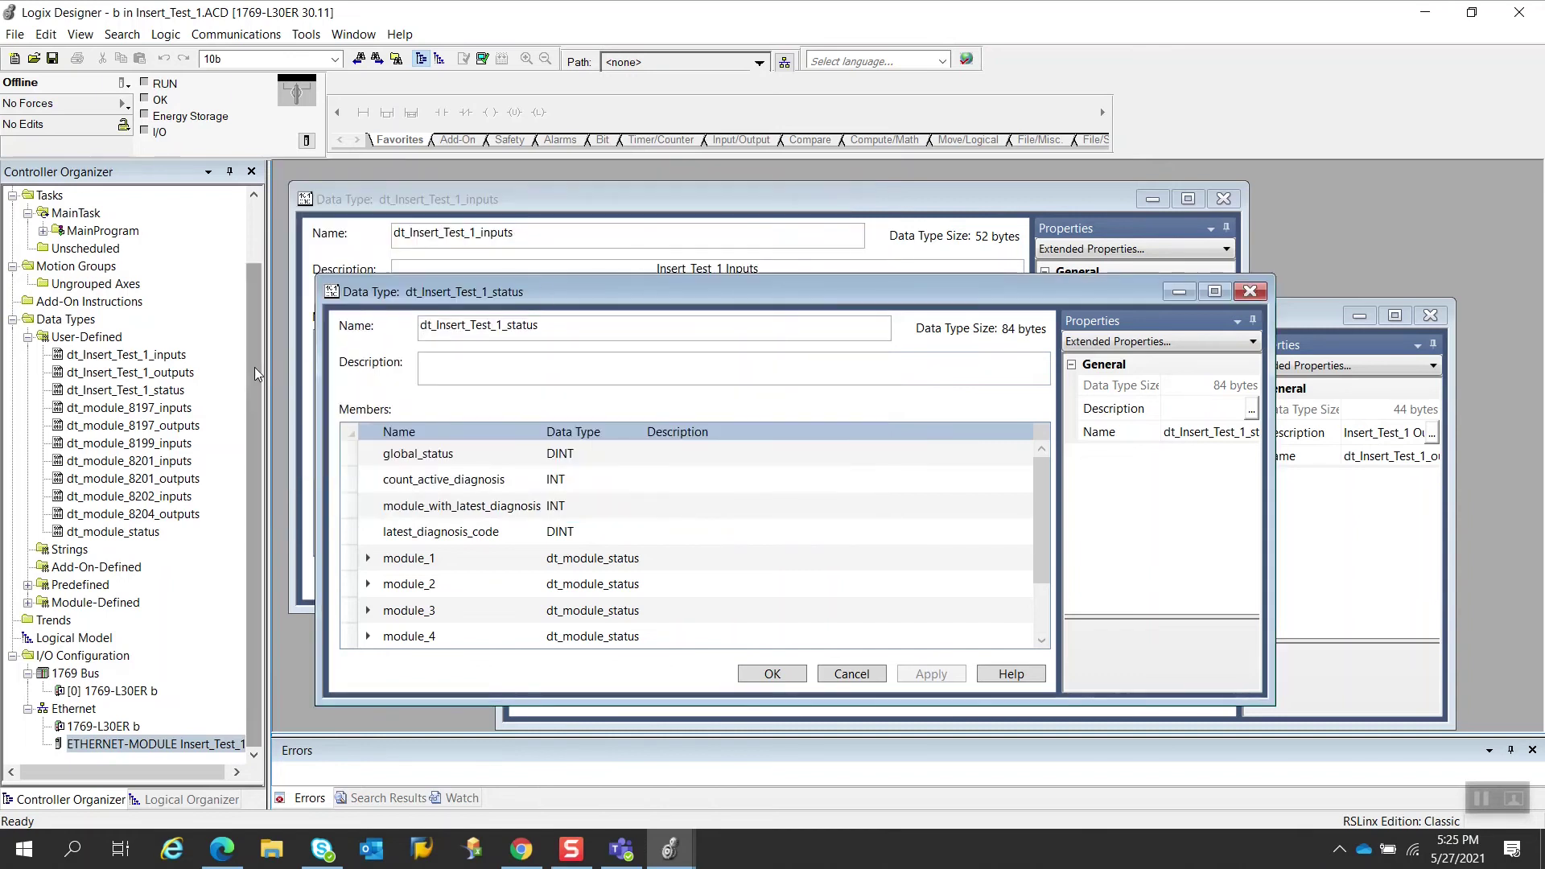
drag(254, 367, 259, 256)
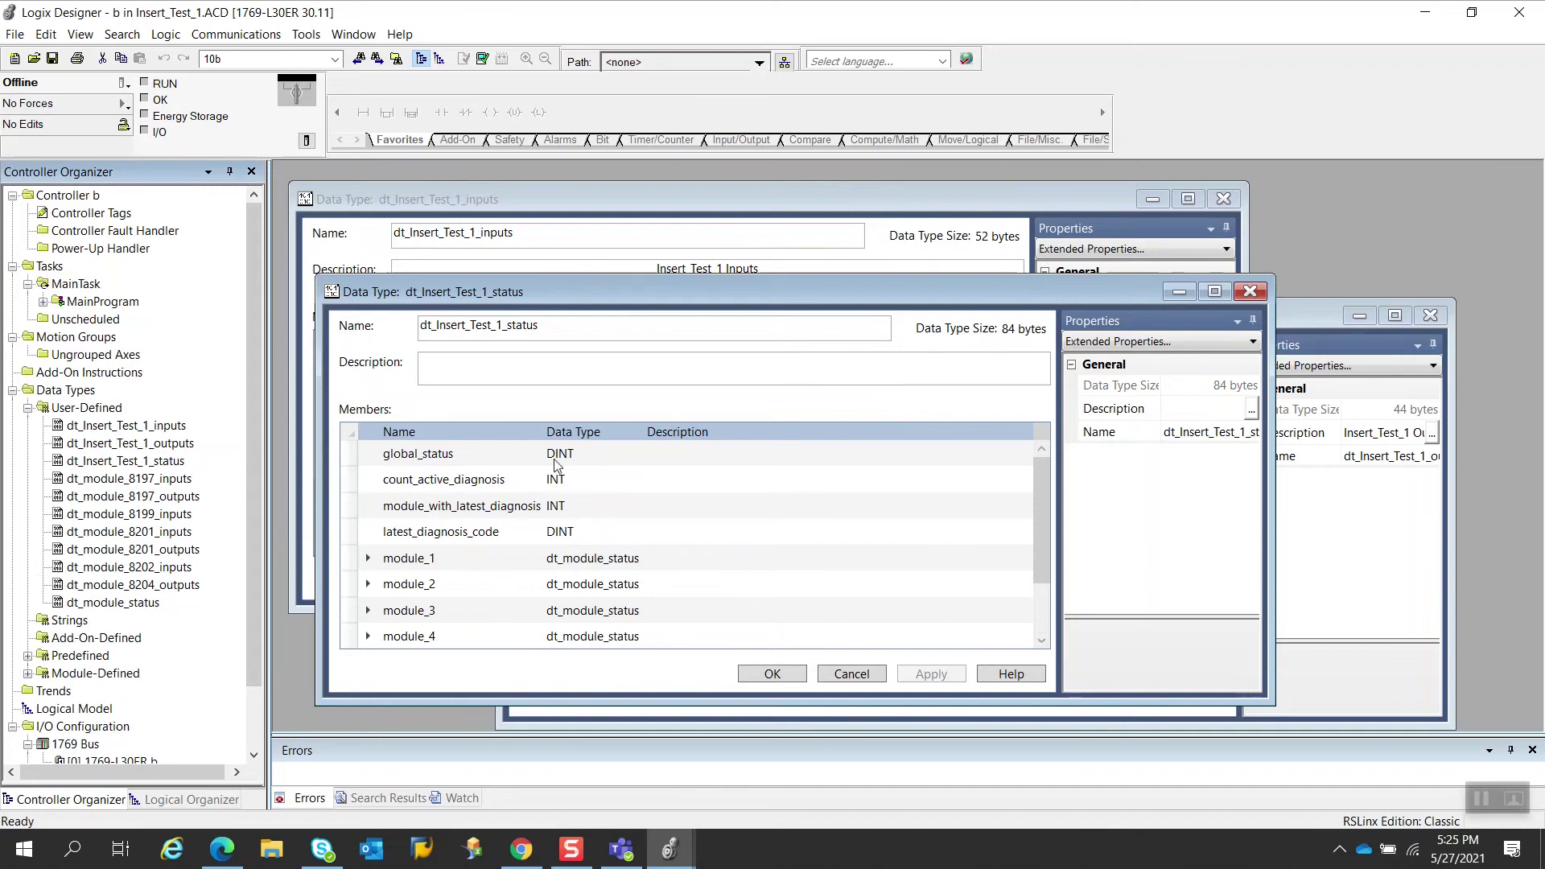
drag(1027, 287, 1058, 275)
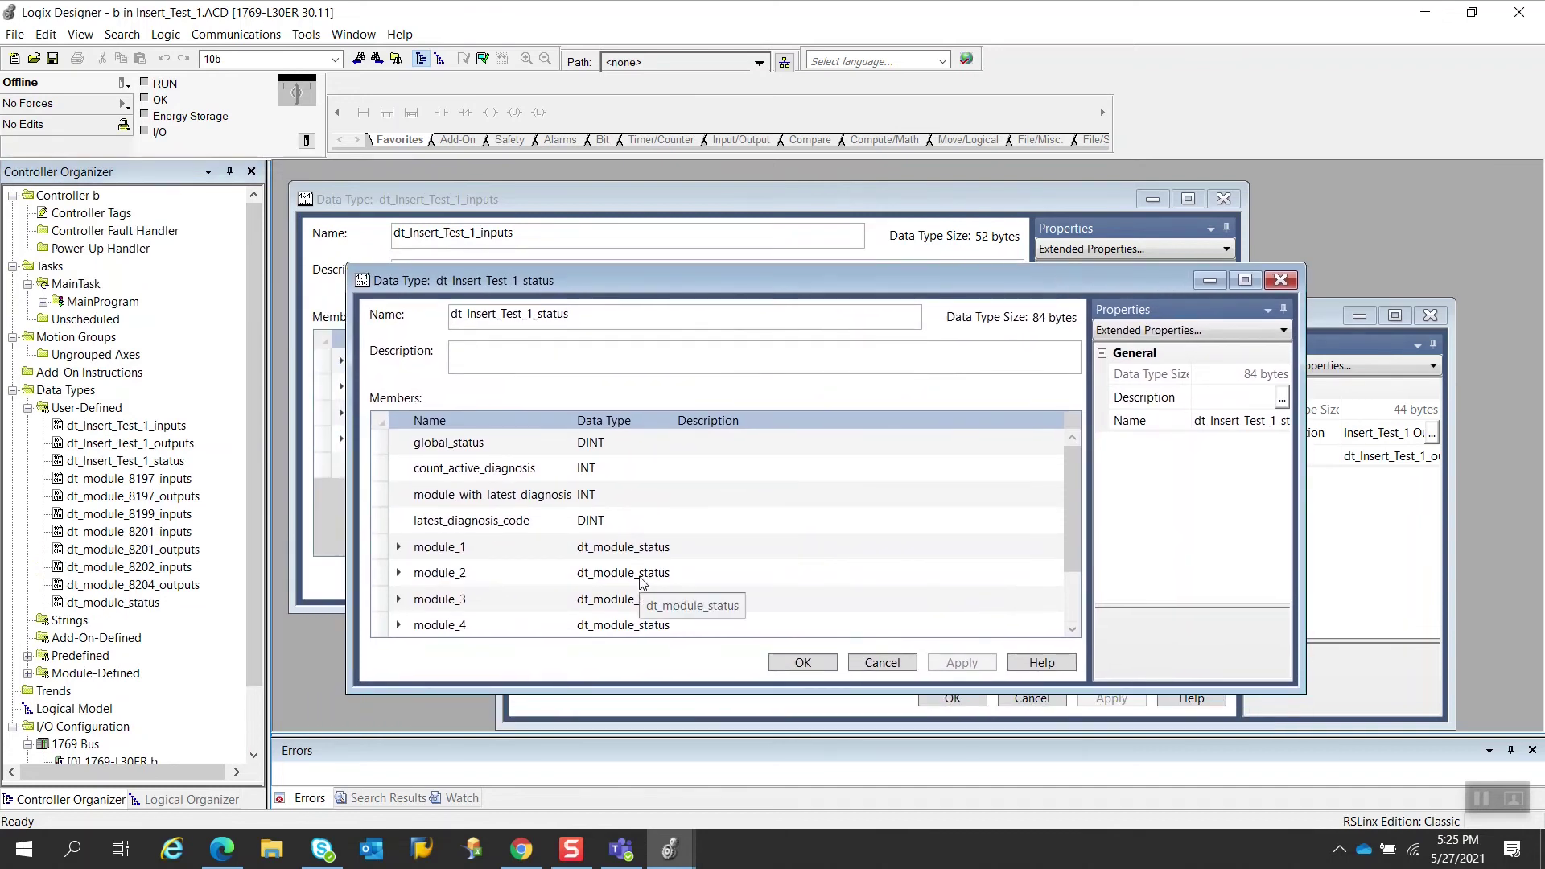
click(1036, 206)
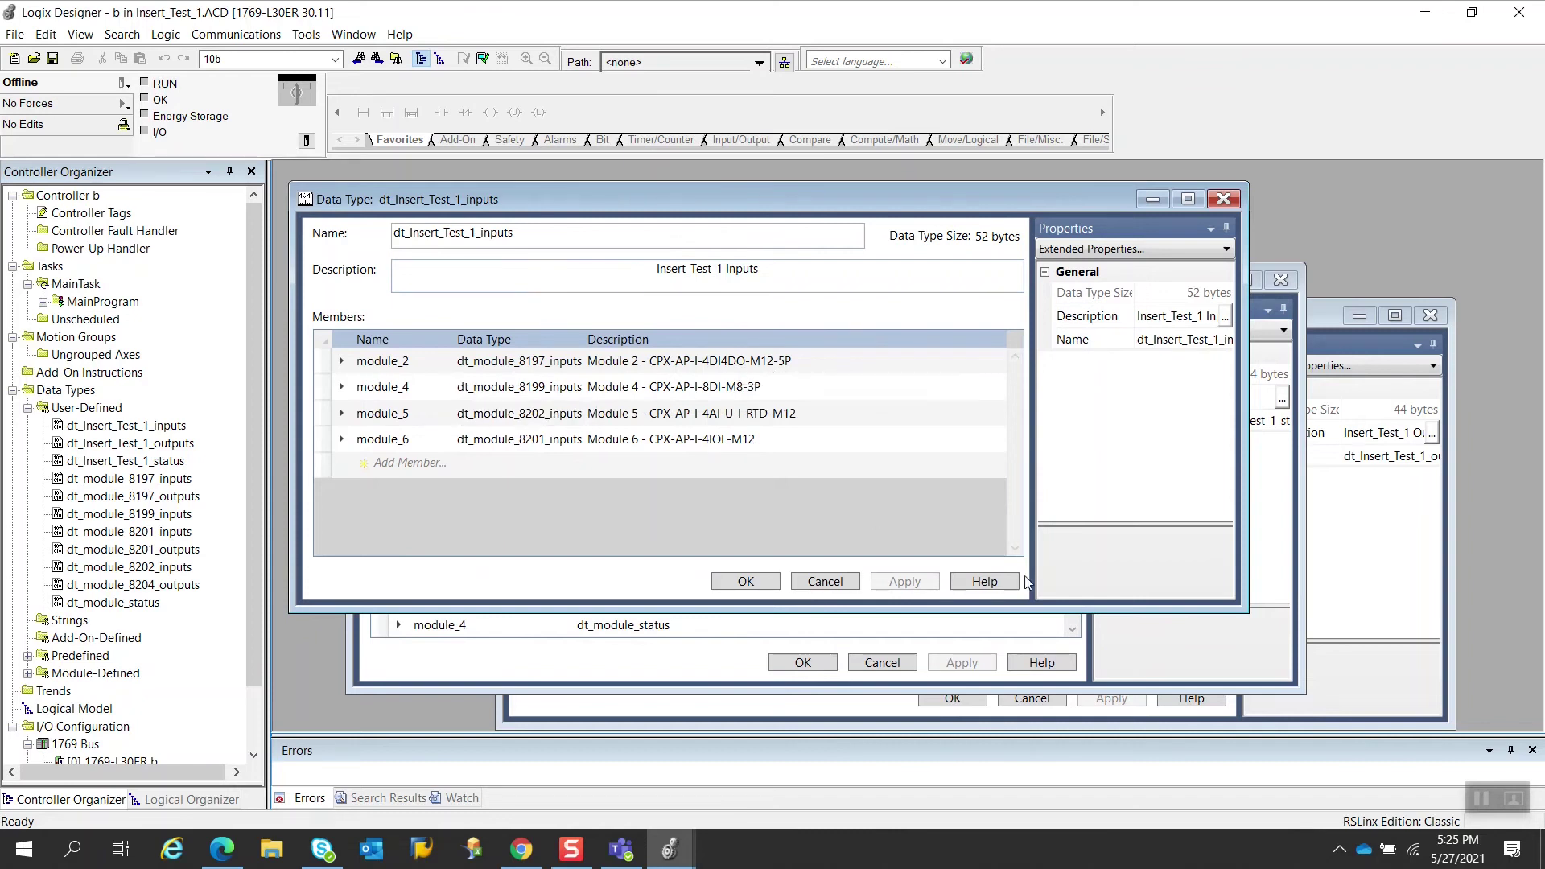
click(1261, 521)
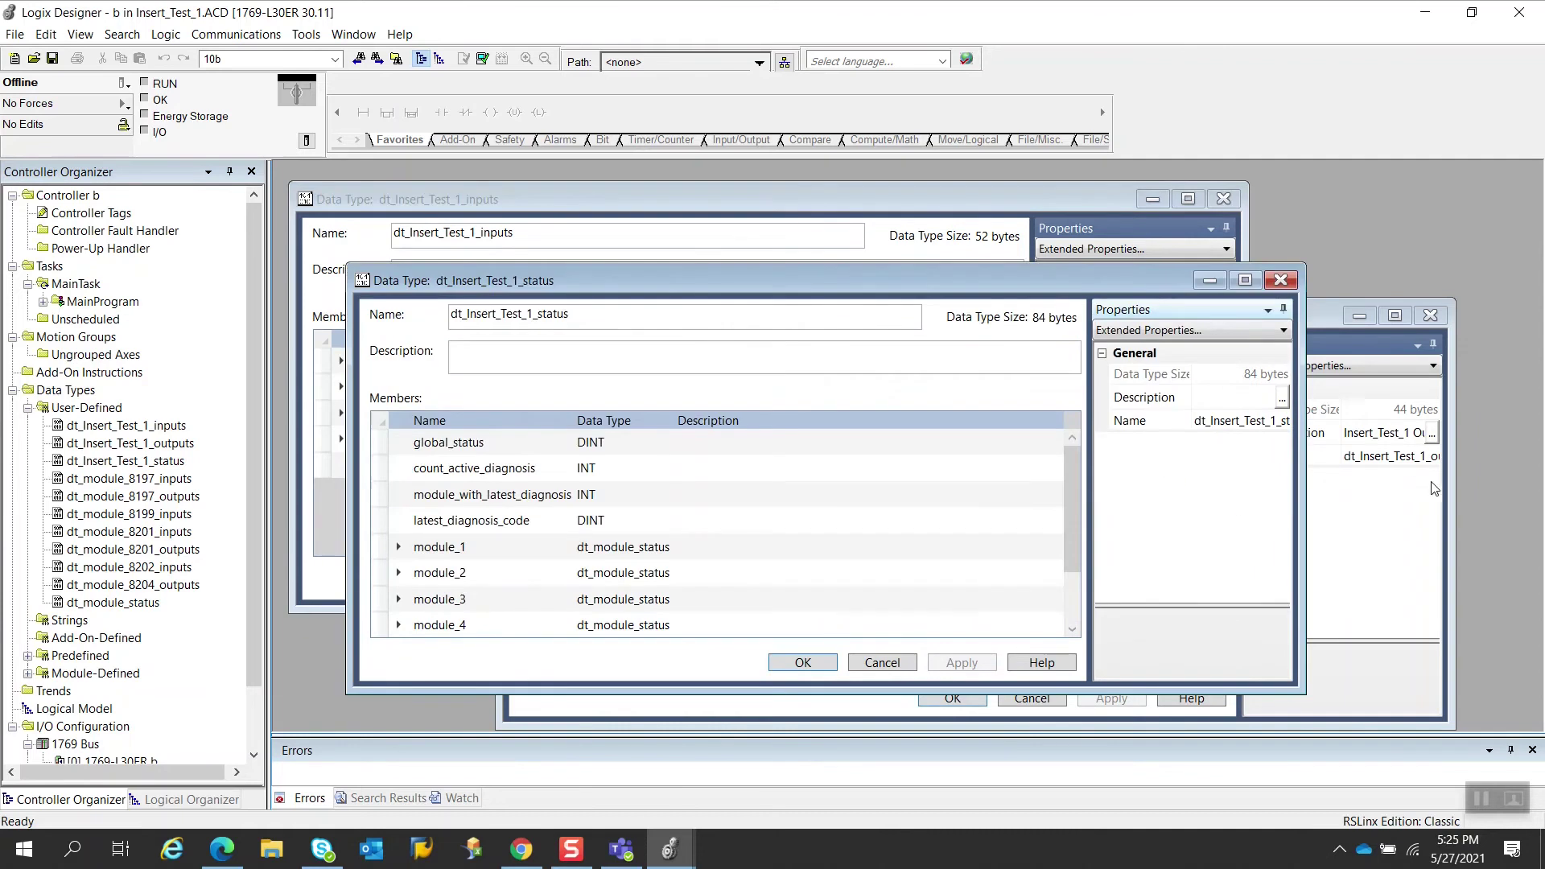
click(1407, 559)
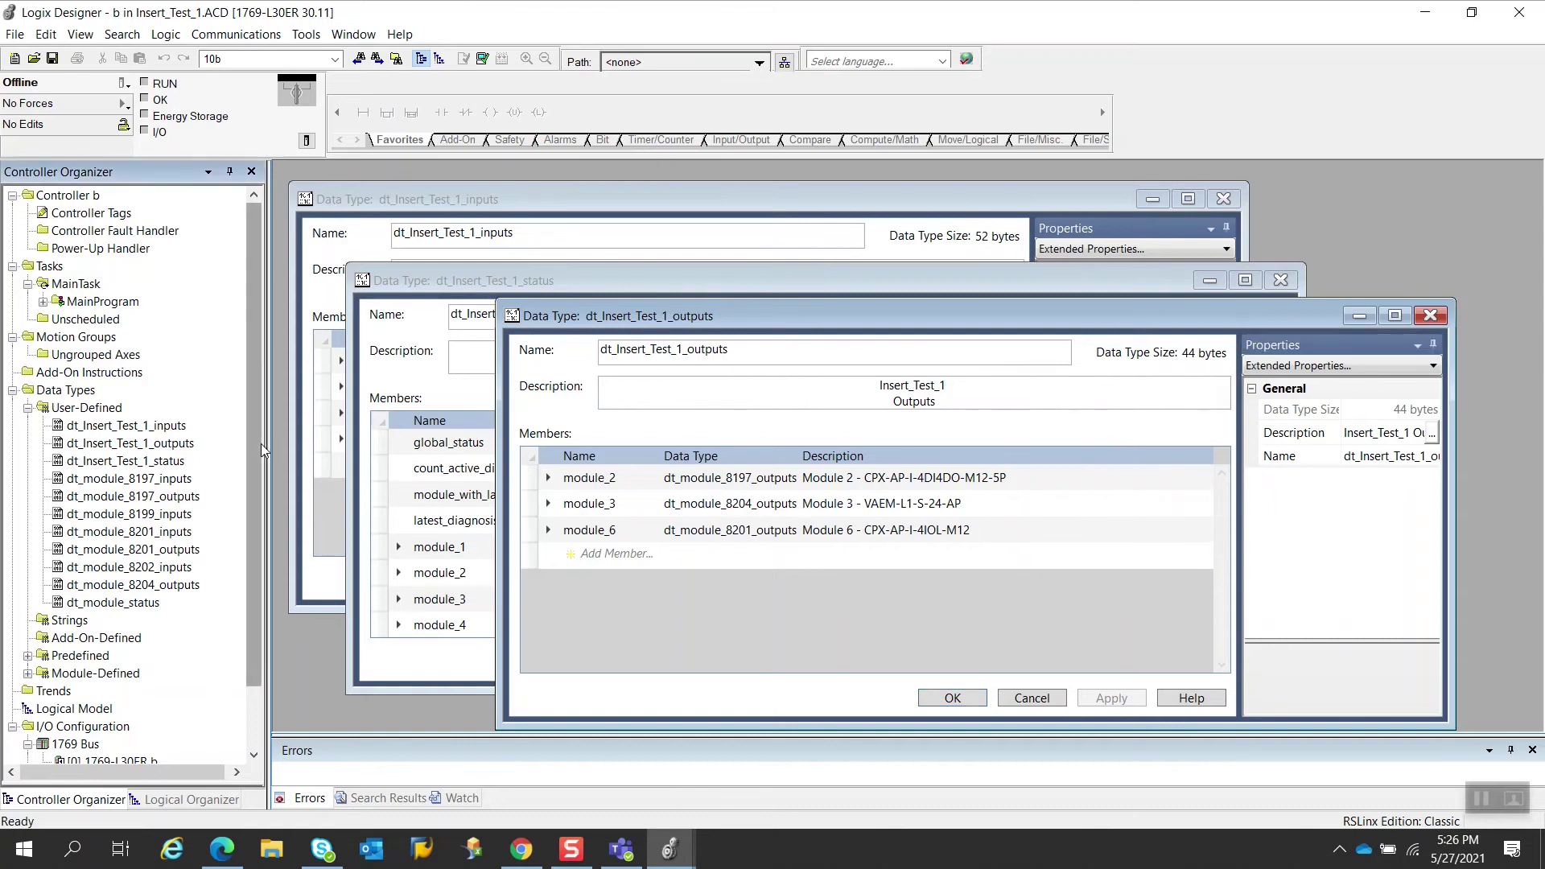
Step: Expand MainProgram in the Controller Organizer and select its MainRoutine
drag(261, 442, 266, 583)
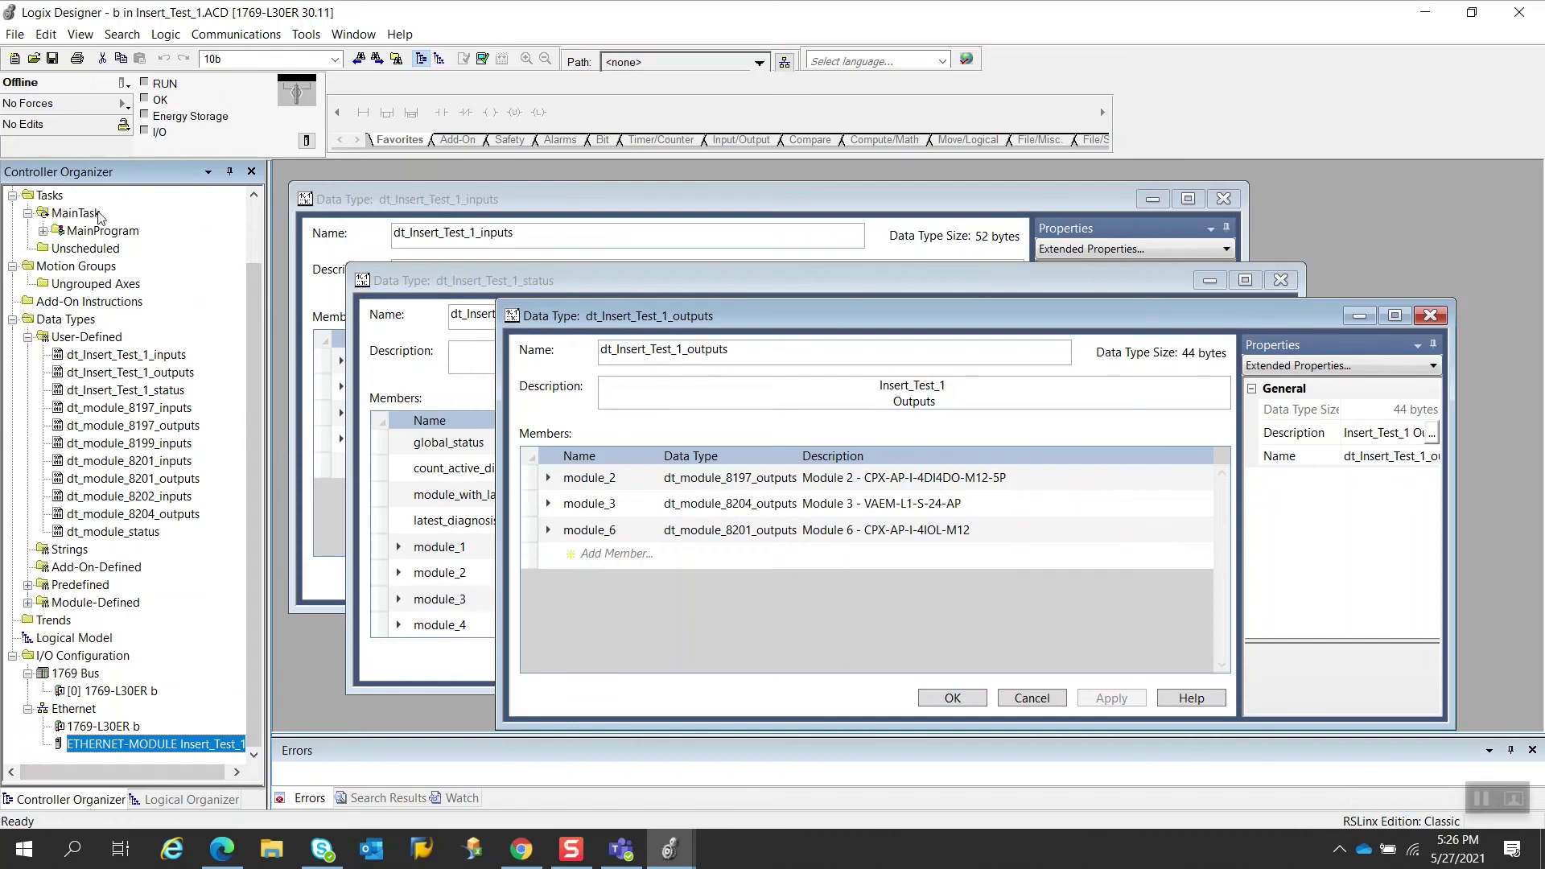
click(44, 231)
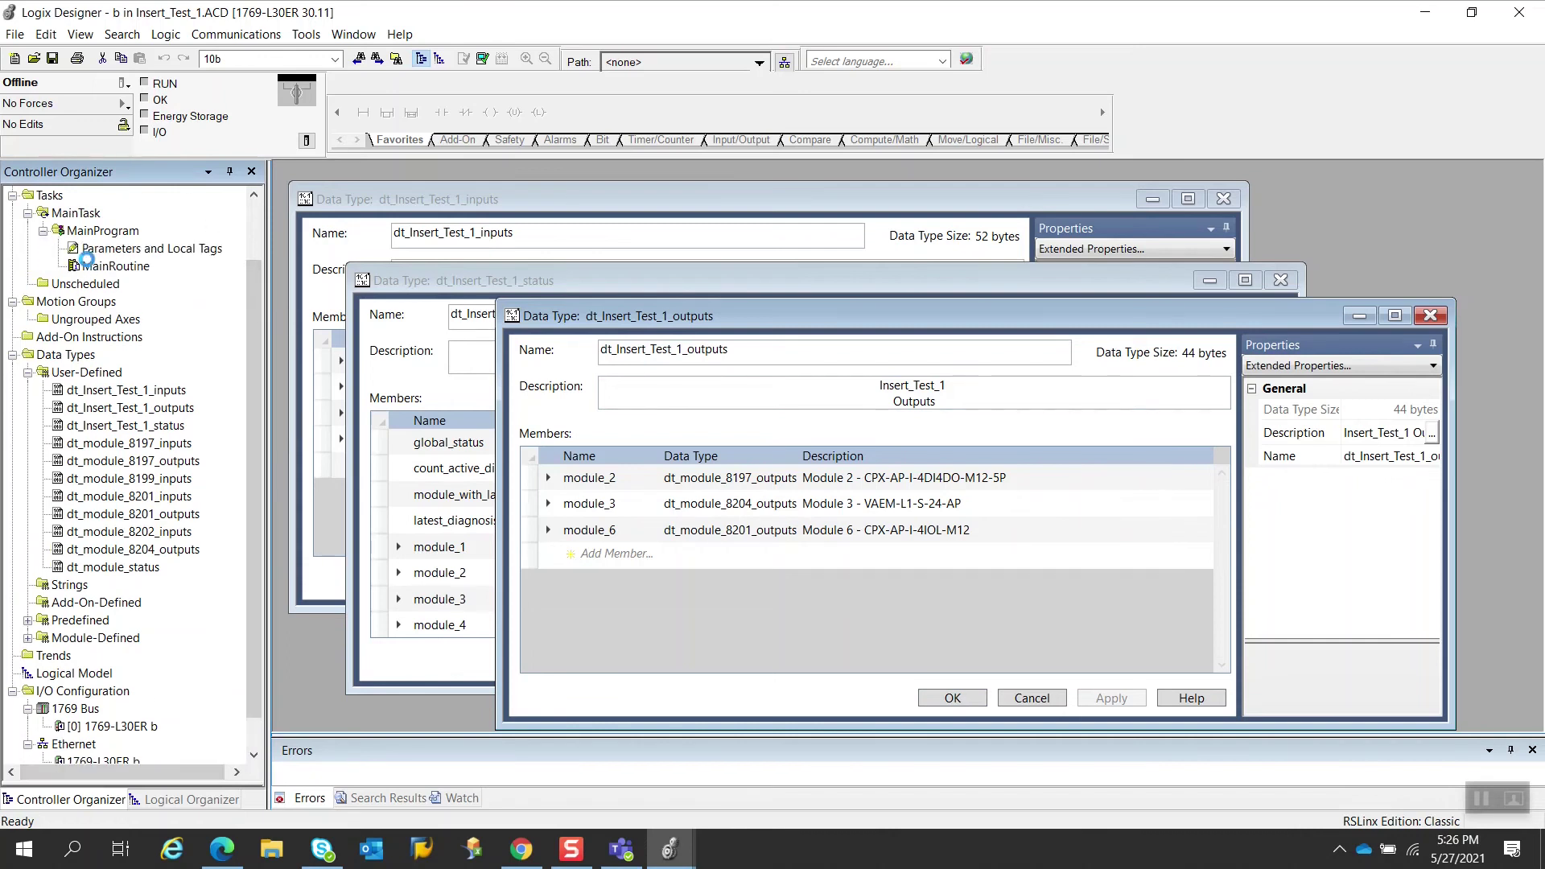
click(92, 268)
Step: Open the MainRoutine ladder, minimize it, and move the outputs data type editor up-left
double_click(133, 267)
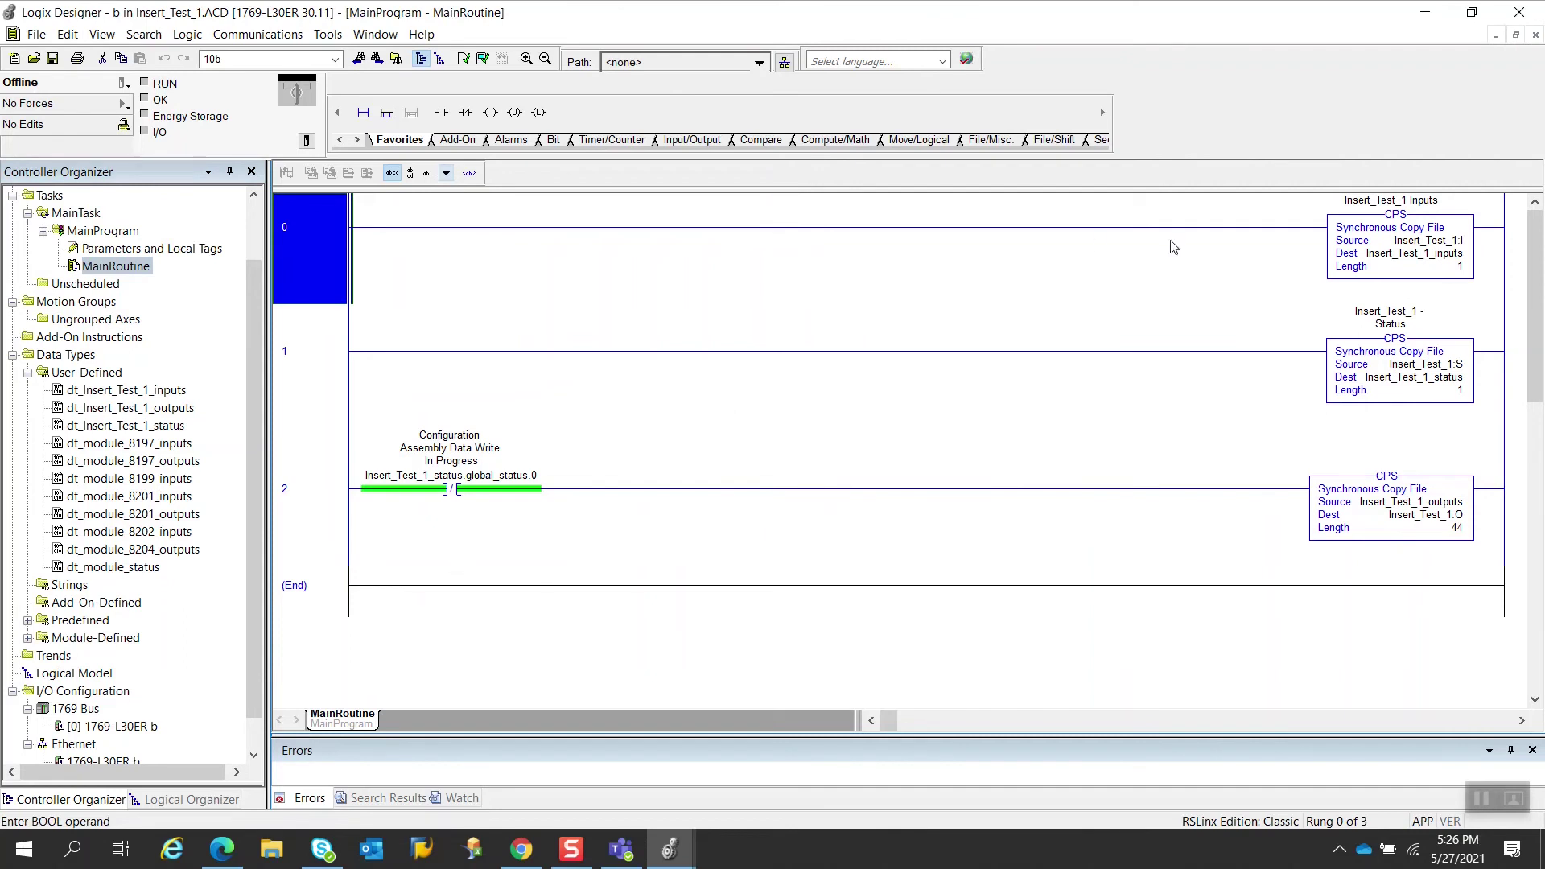
click(1495, 35)
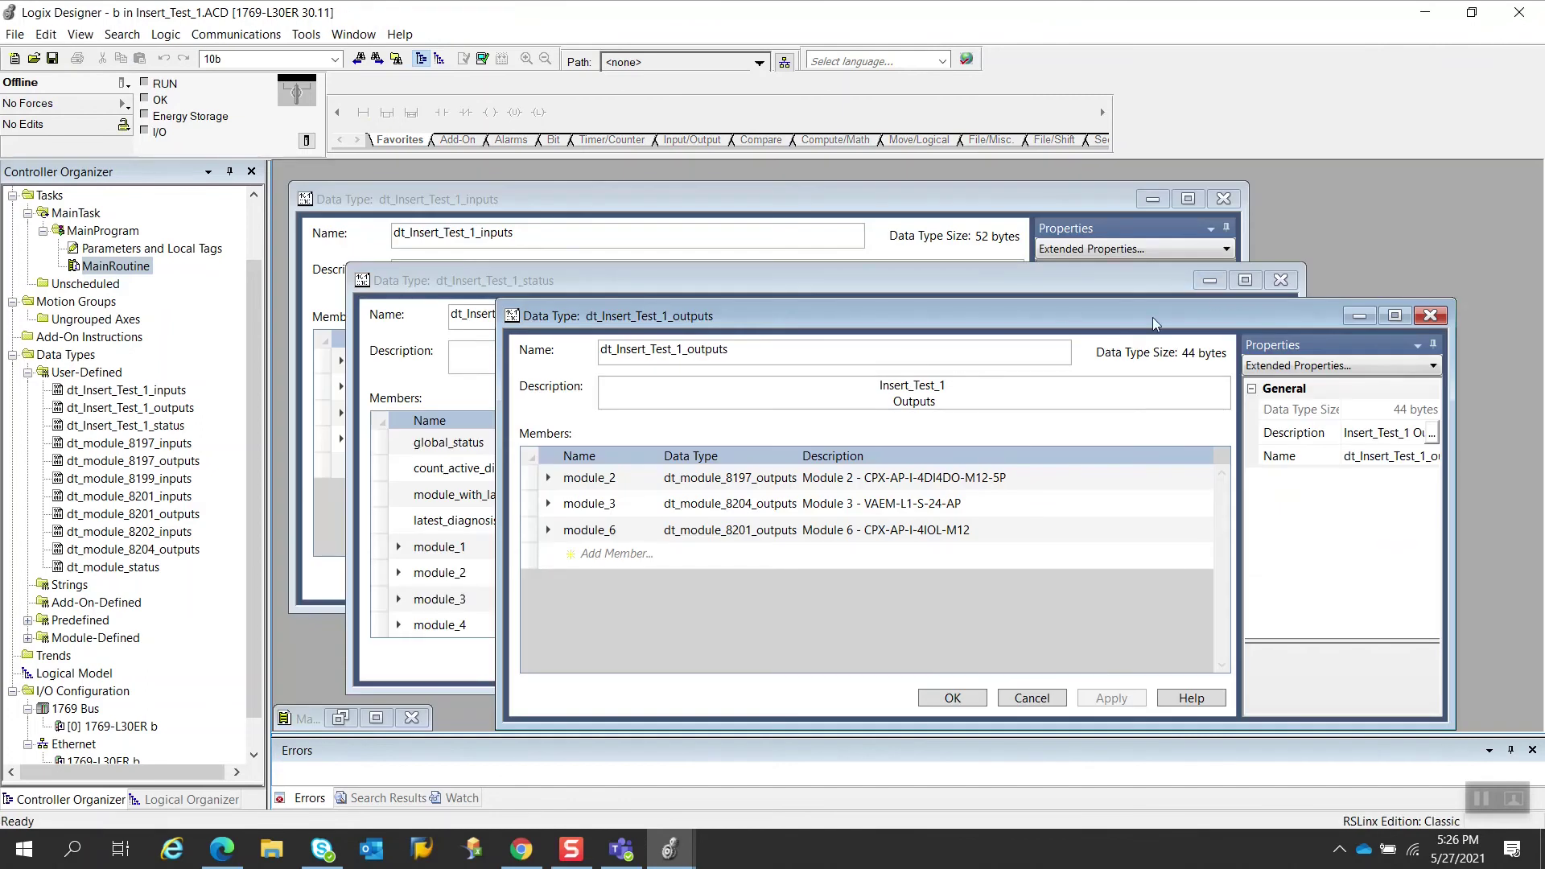
drag(1104, 302, 1059, 230)
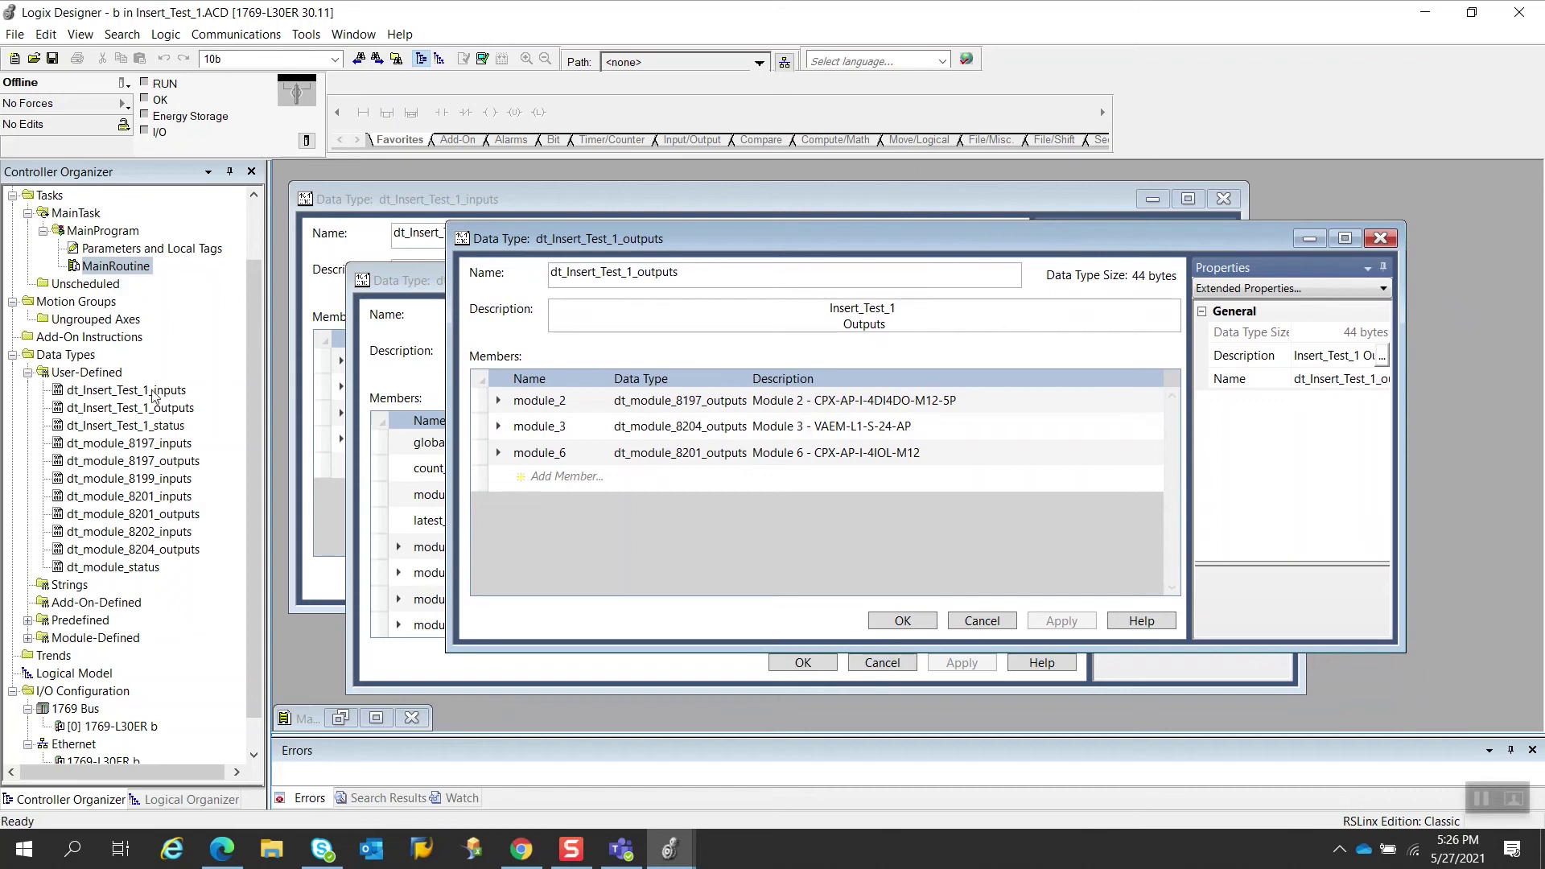
Step: Rename outputs member module_2 to a temporary module_x and module_3 to module_2
click(110, 392)
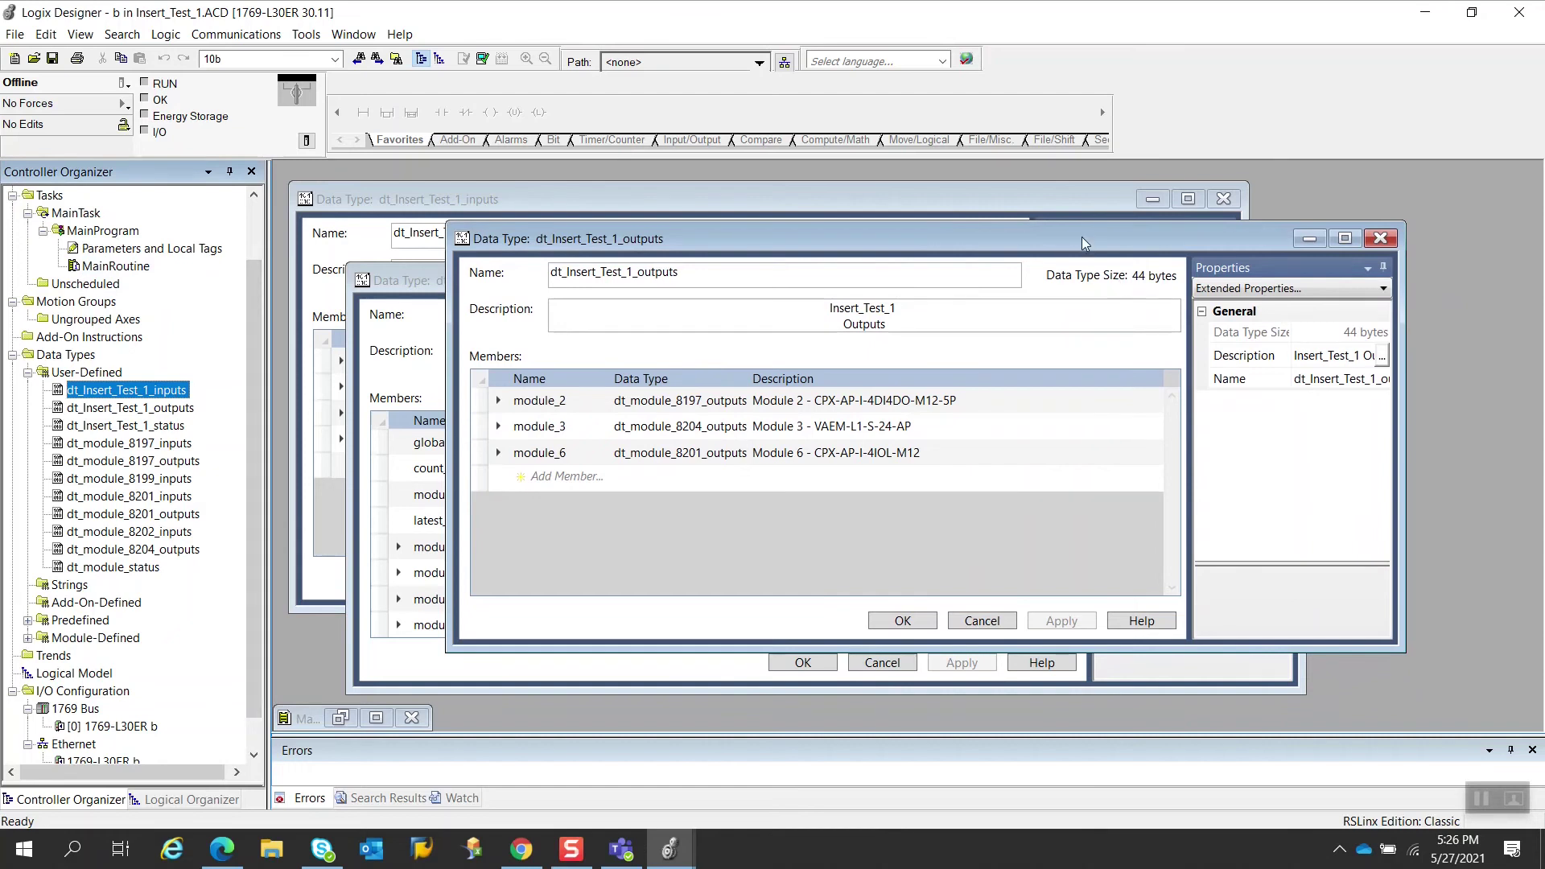
drag(1081, 236, 1068, 237)
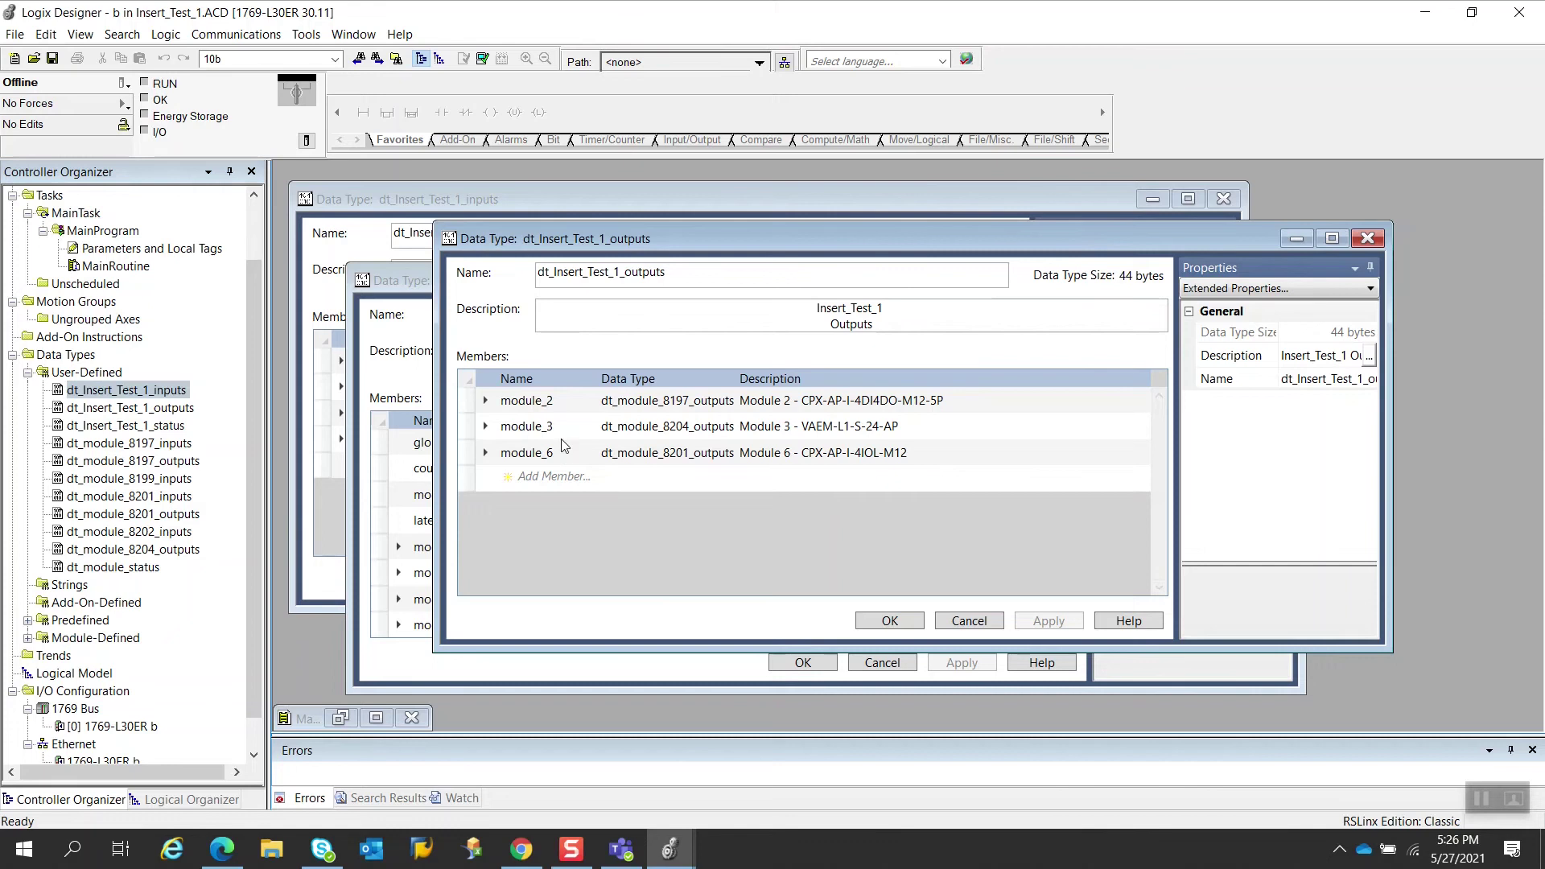
click(563, 406)
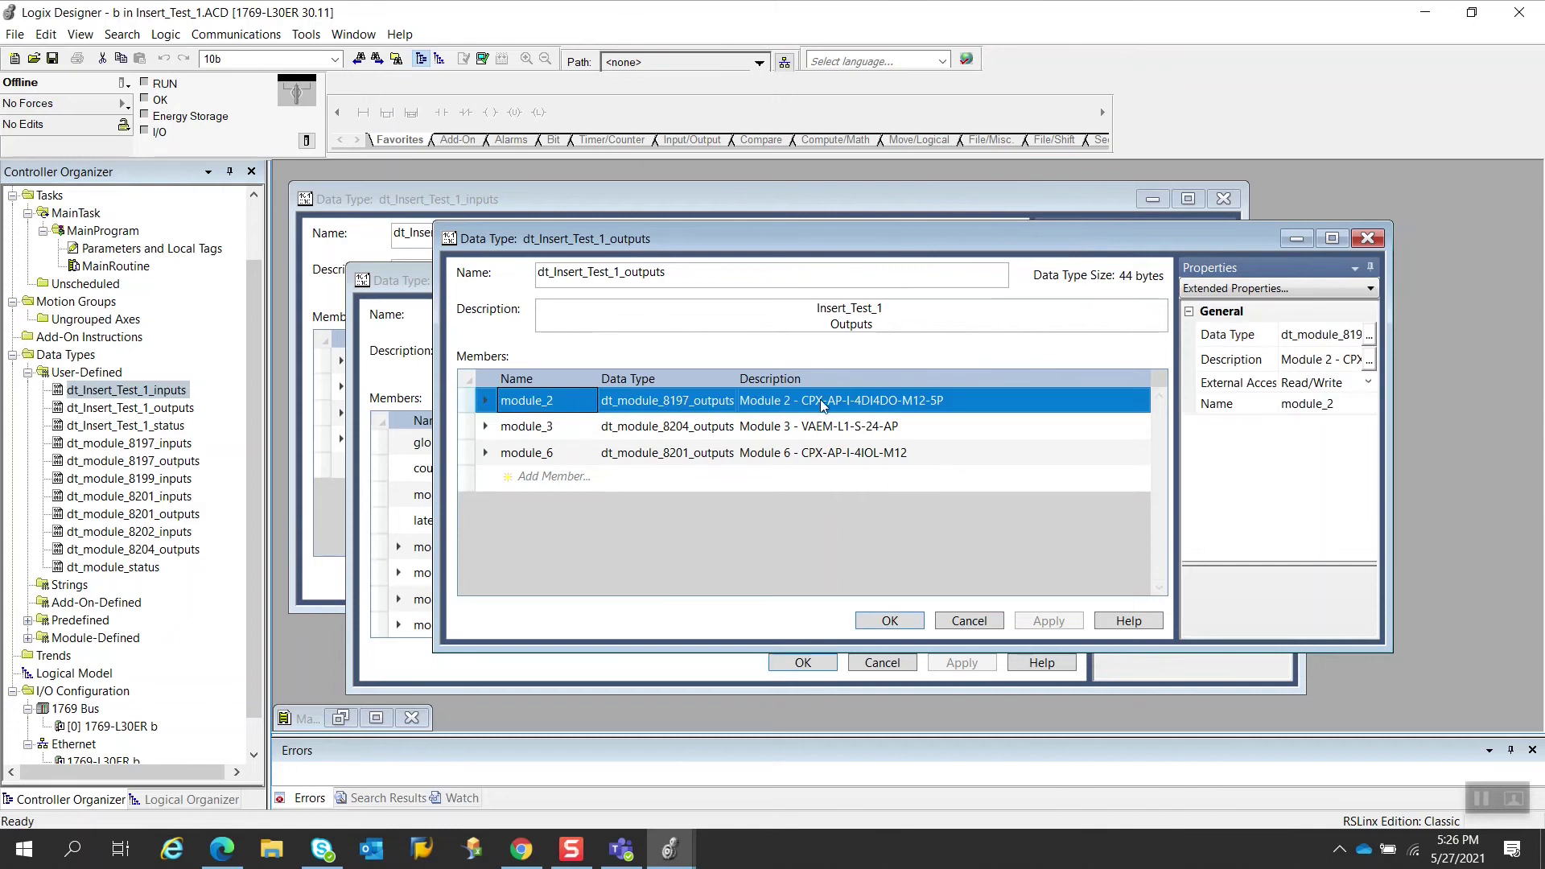
click(573, 405)
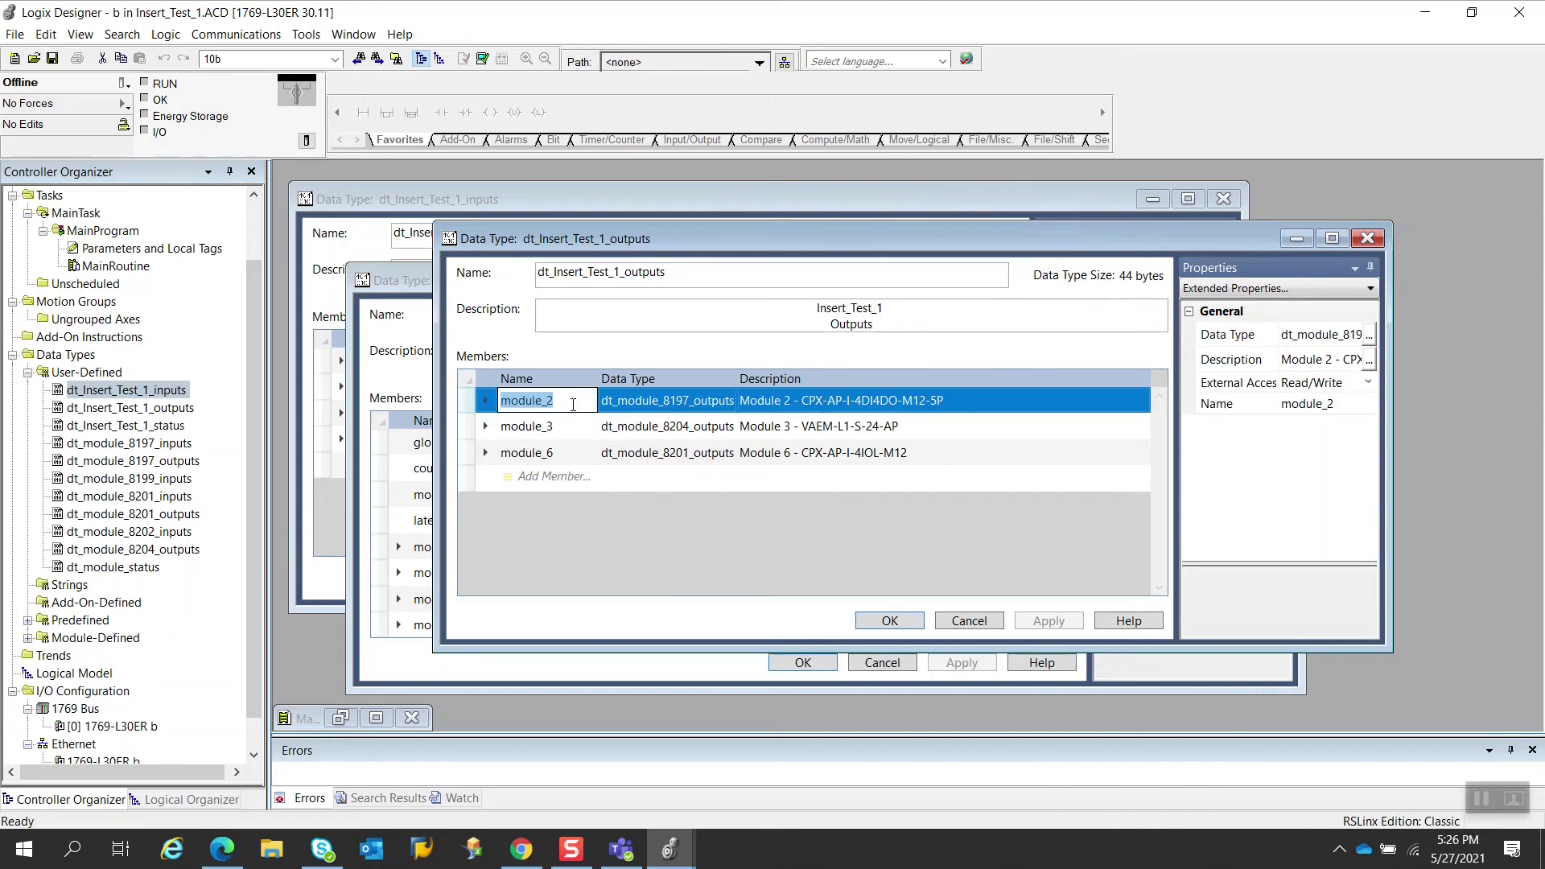
click(573, 404)
key(BackSpace)
text(x)
click(577, 428)
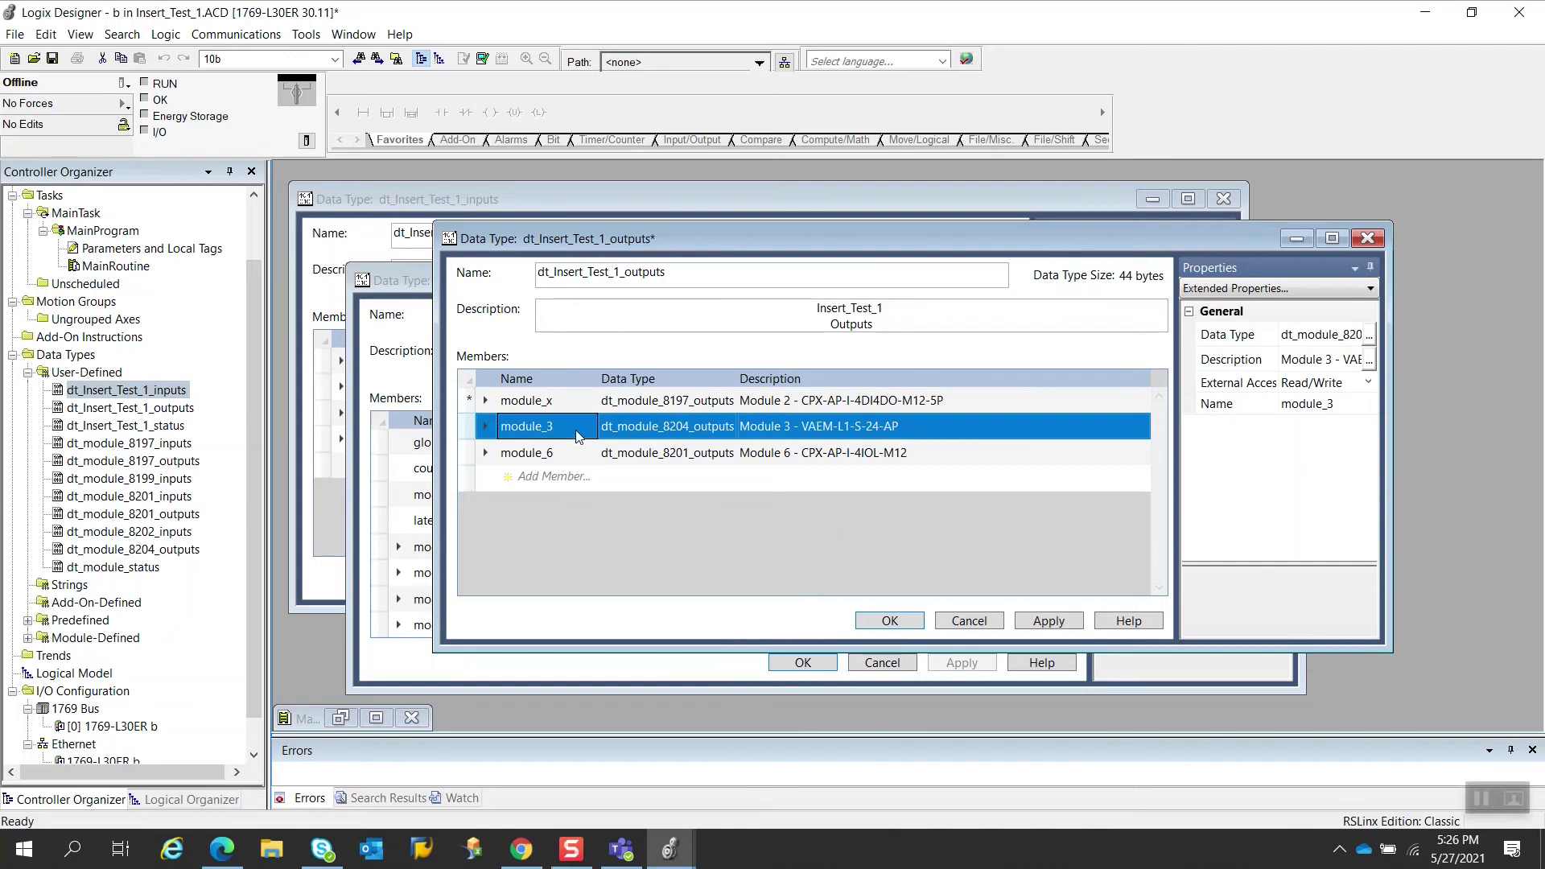
click(577, 428)
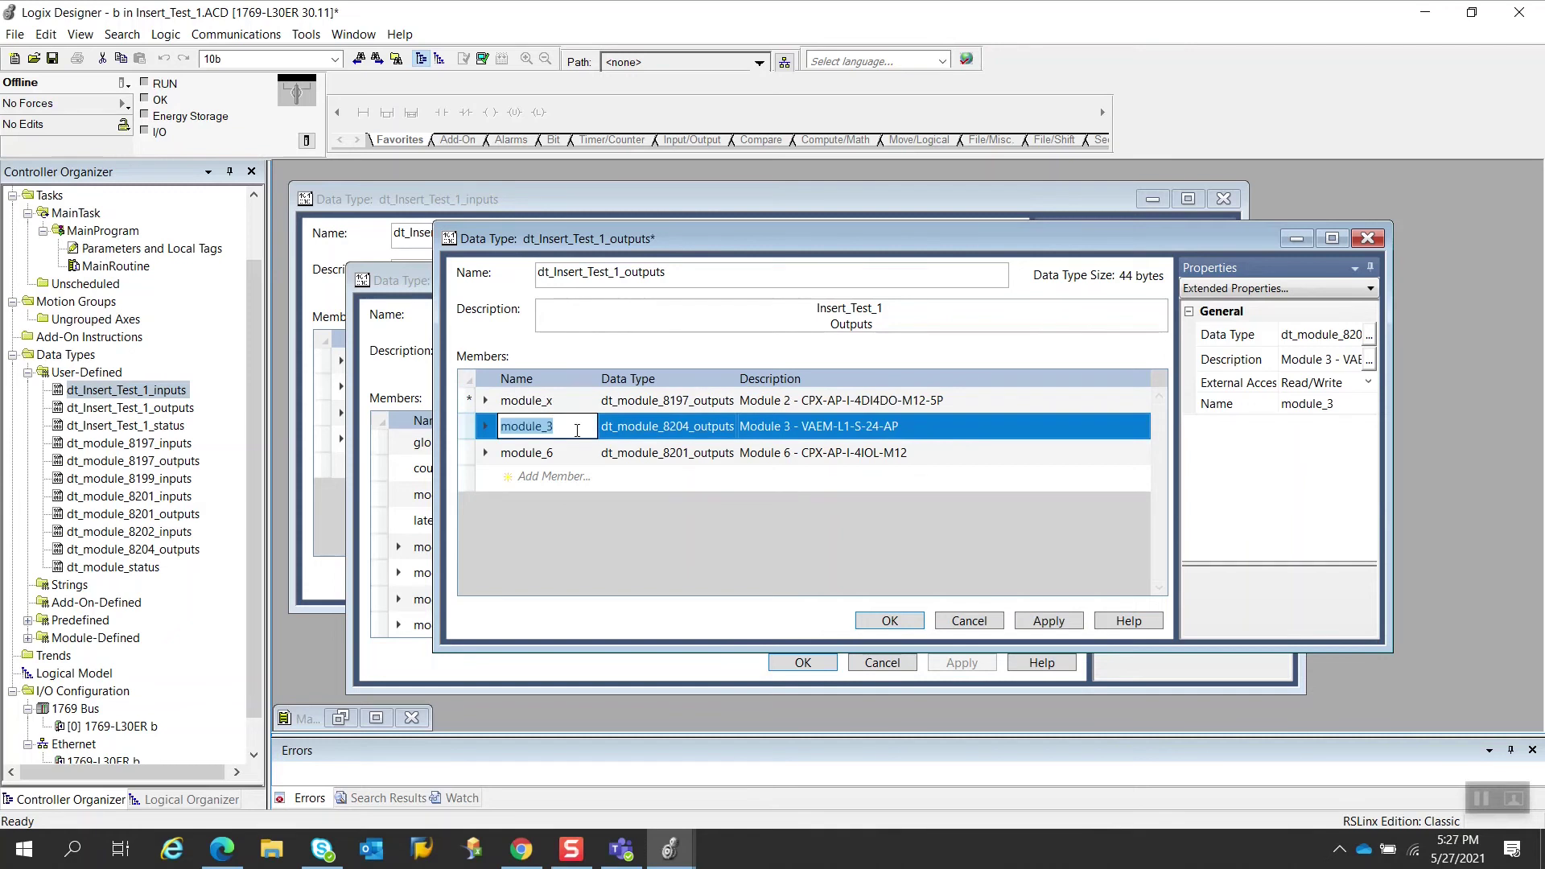
click(576, 428)
key(BackSpace)
text(2)
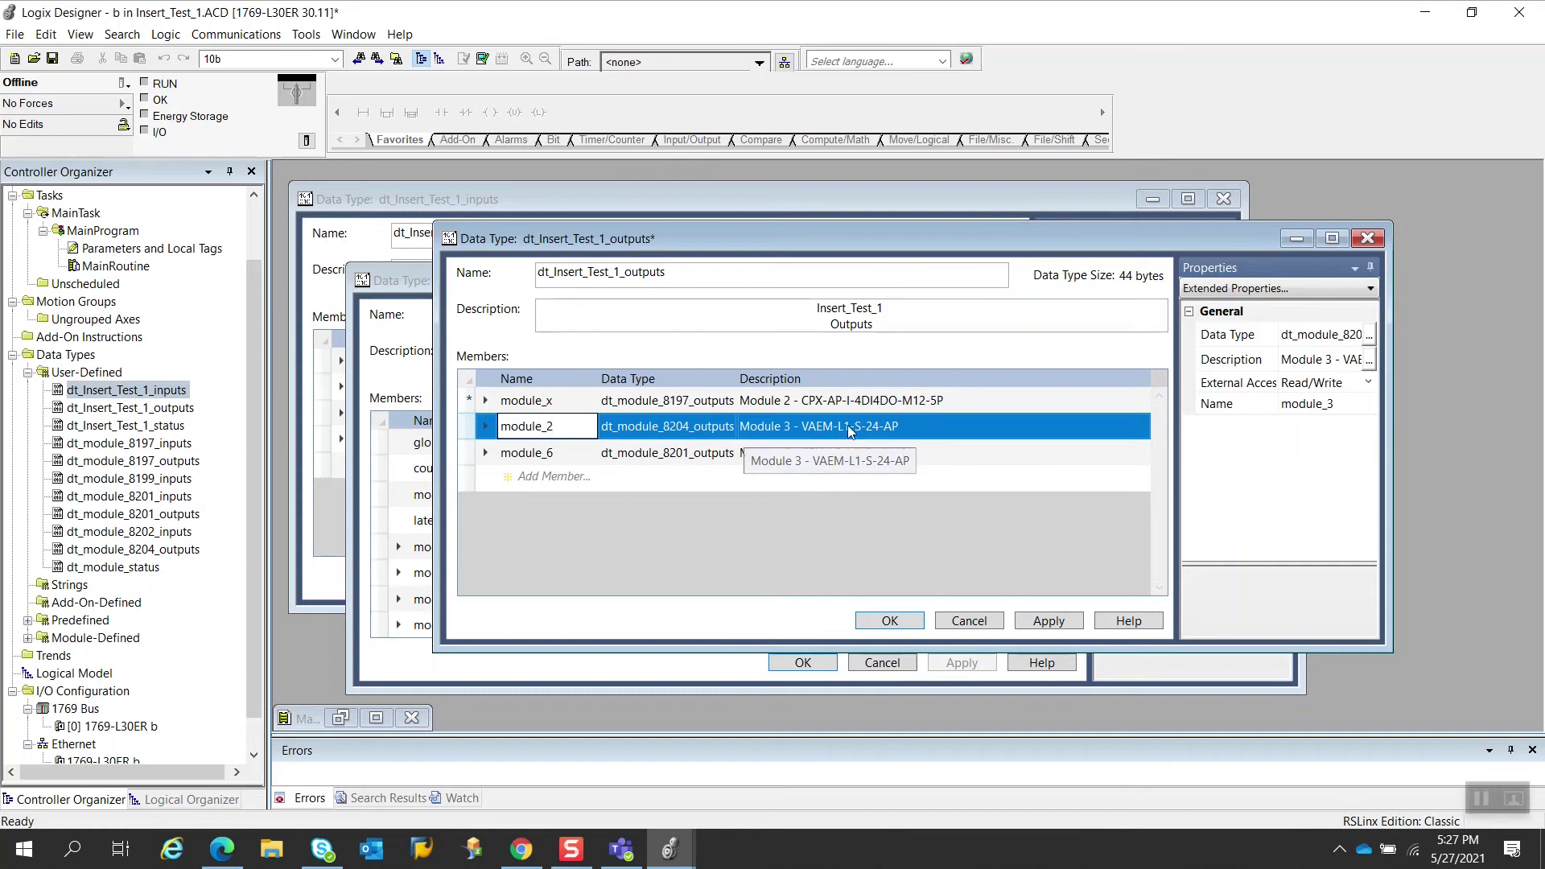
Step: Rename module_6 to module_5 and module_x to module_6, then apply and close the outputs editor
click(565, 453)
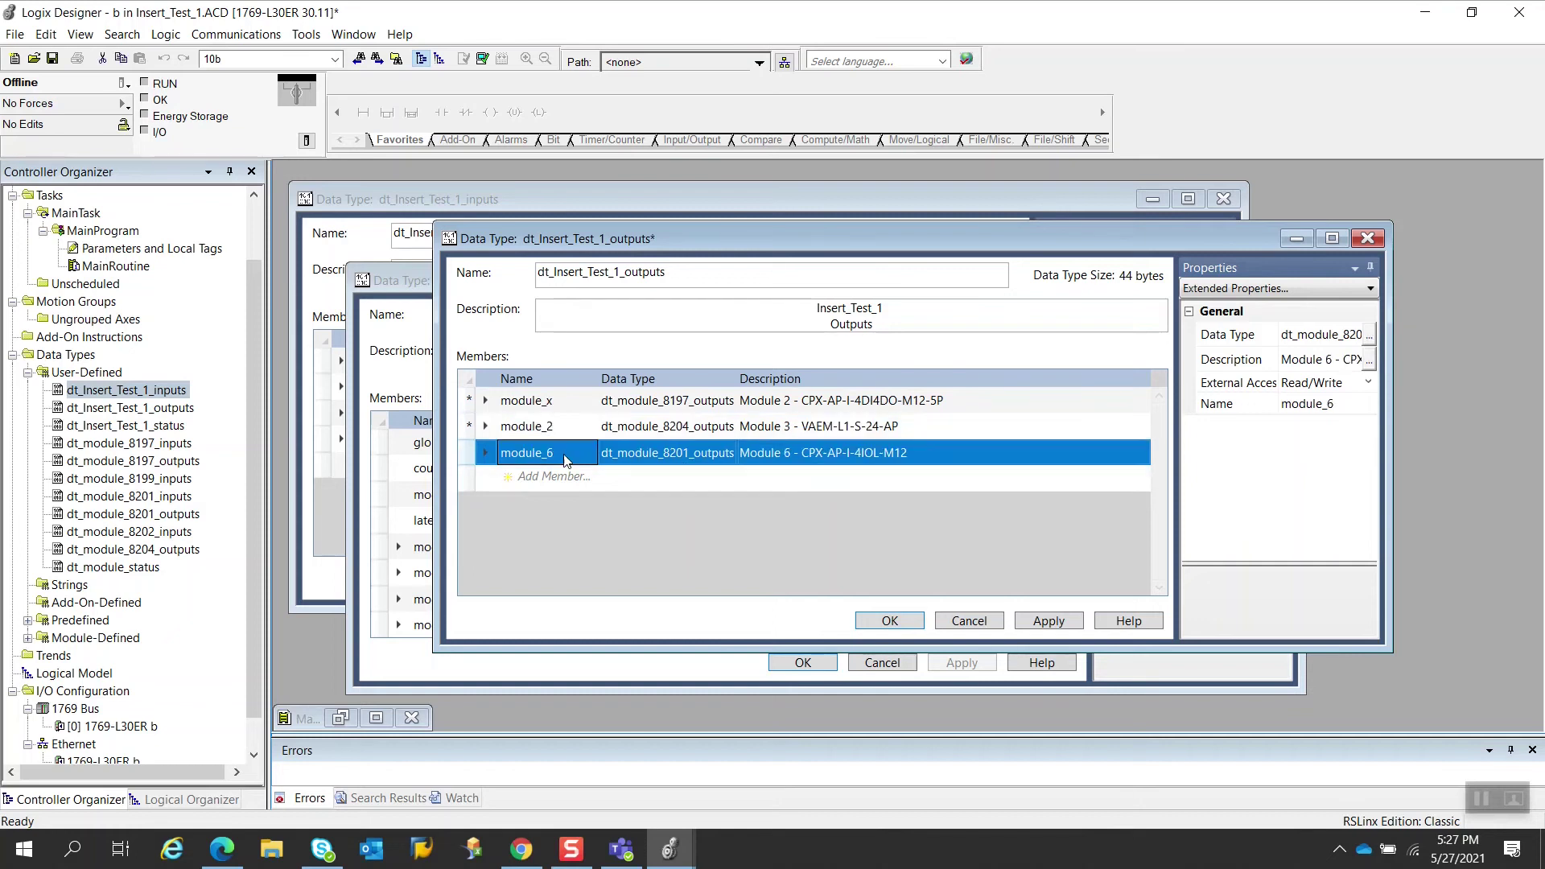
click(566, 453)
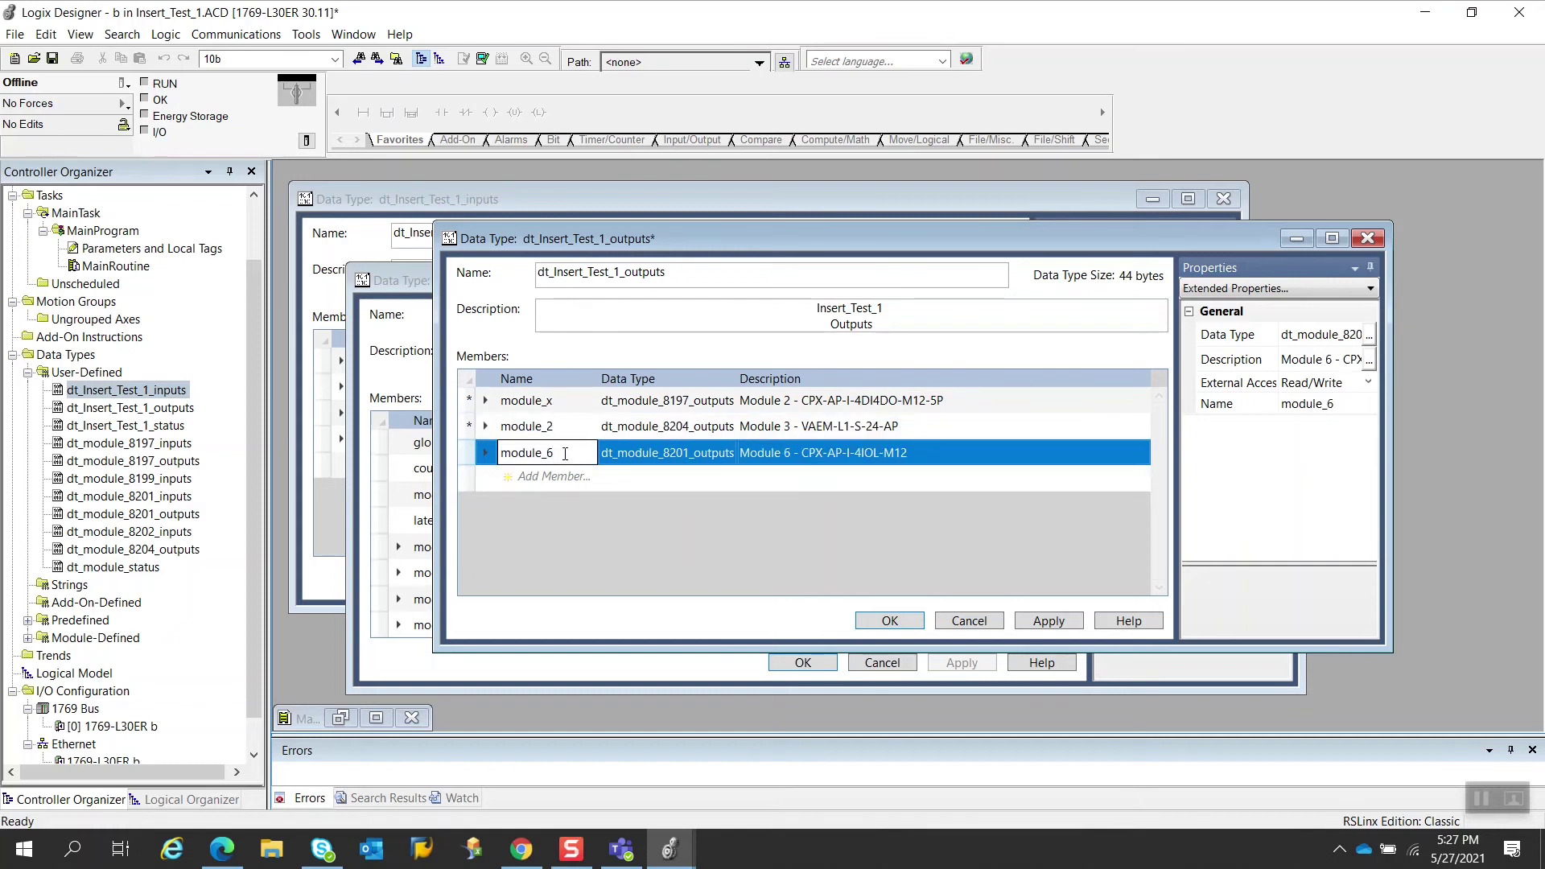
text(5)
click(579, 404)
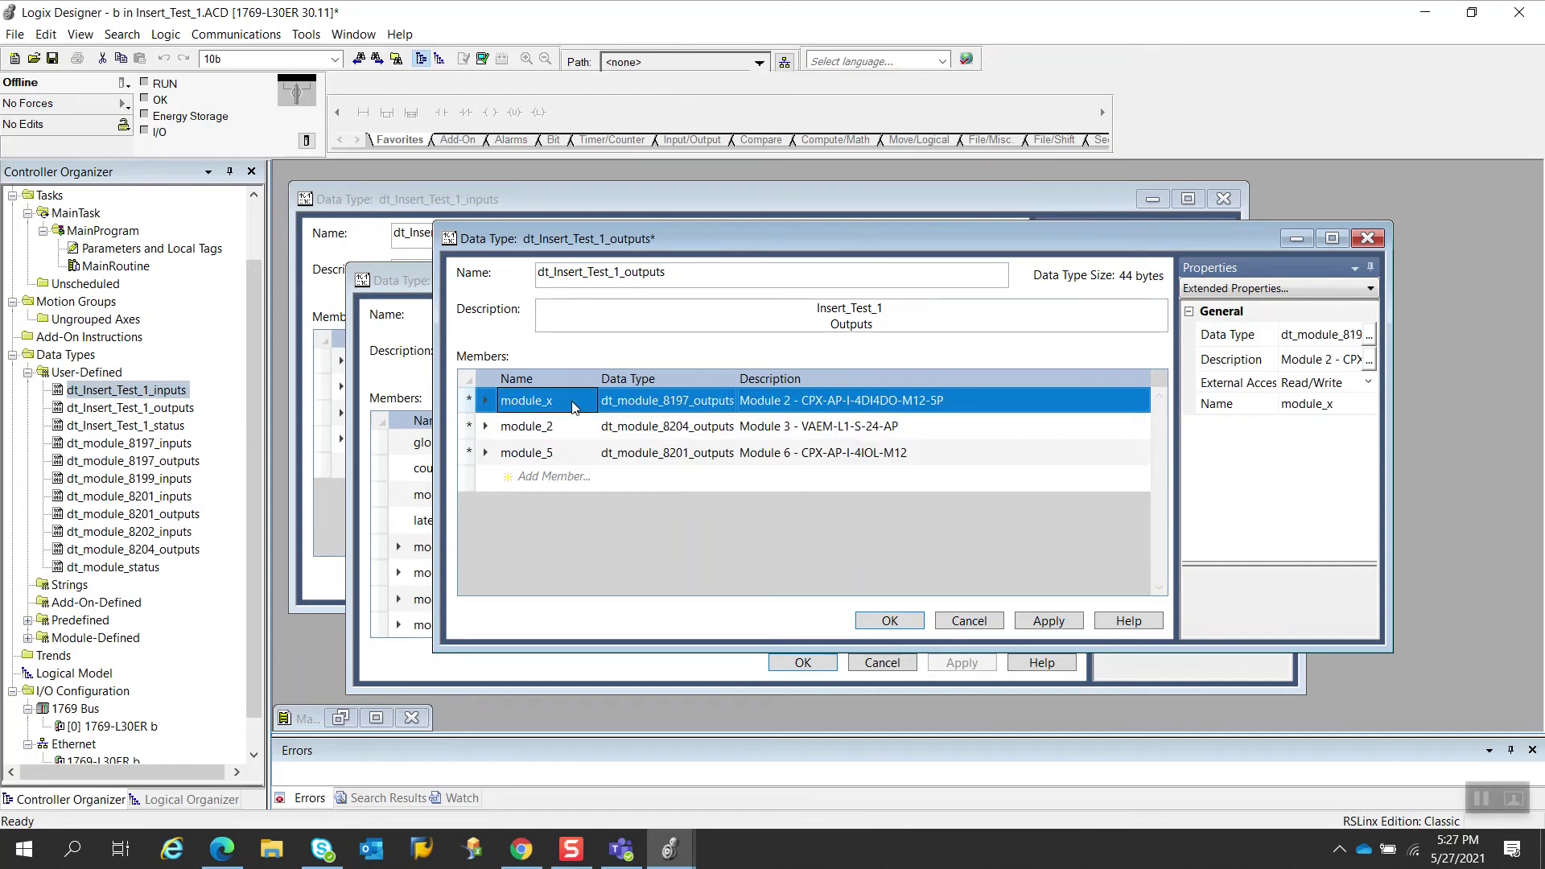
click(573, 401)
click(573, 401)
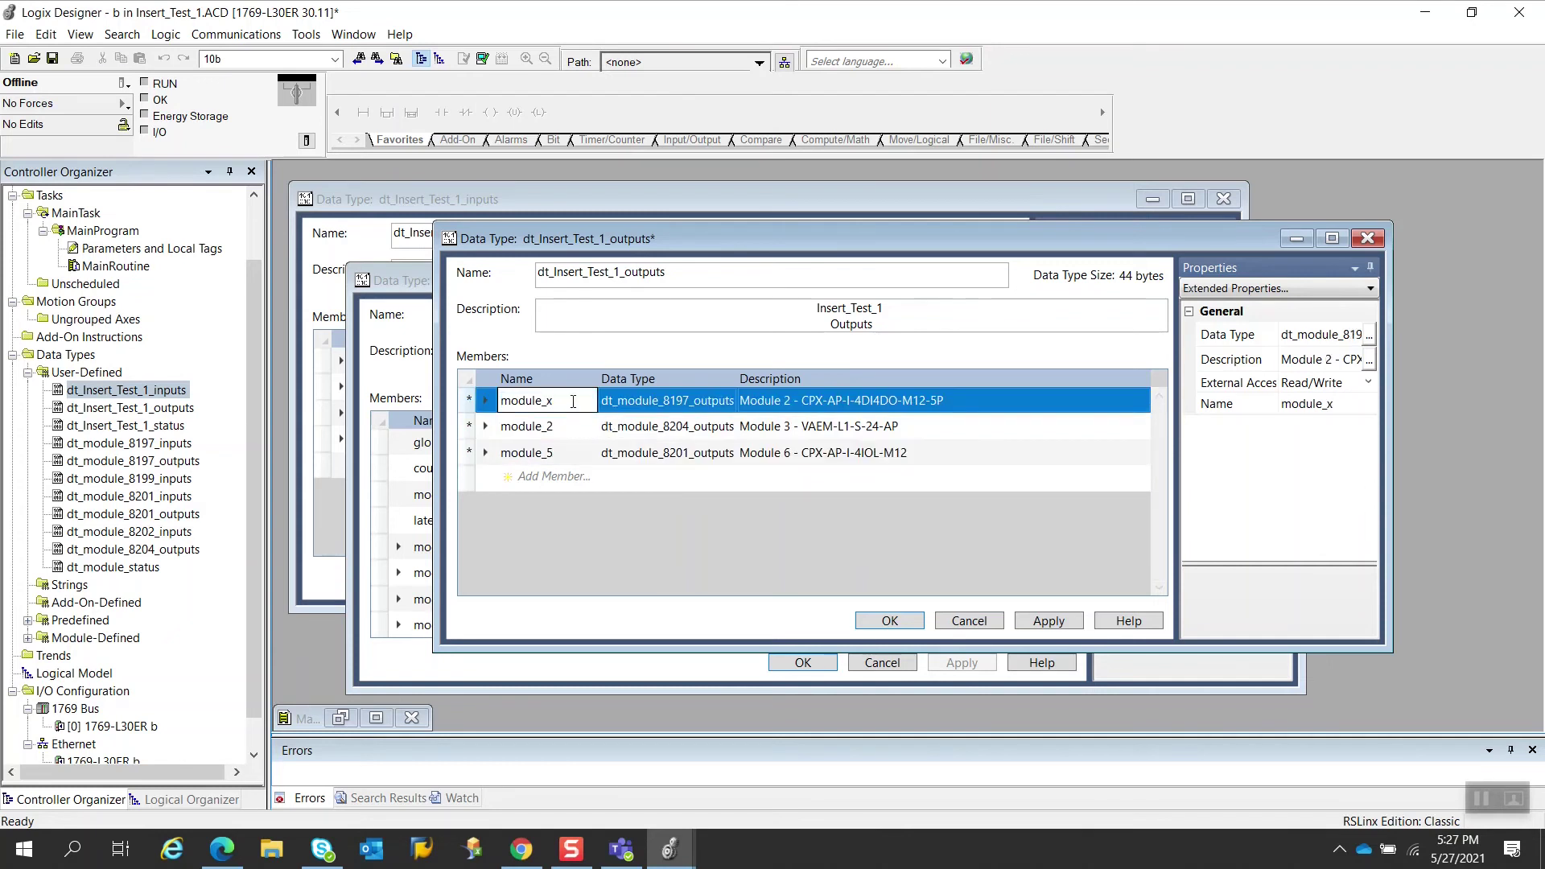
key(BackSpace)
text(6)
click(1050, 622)
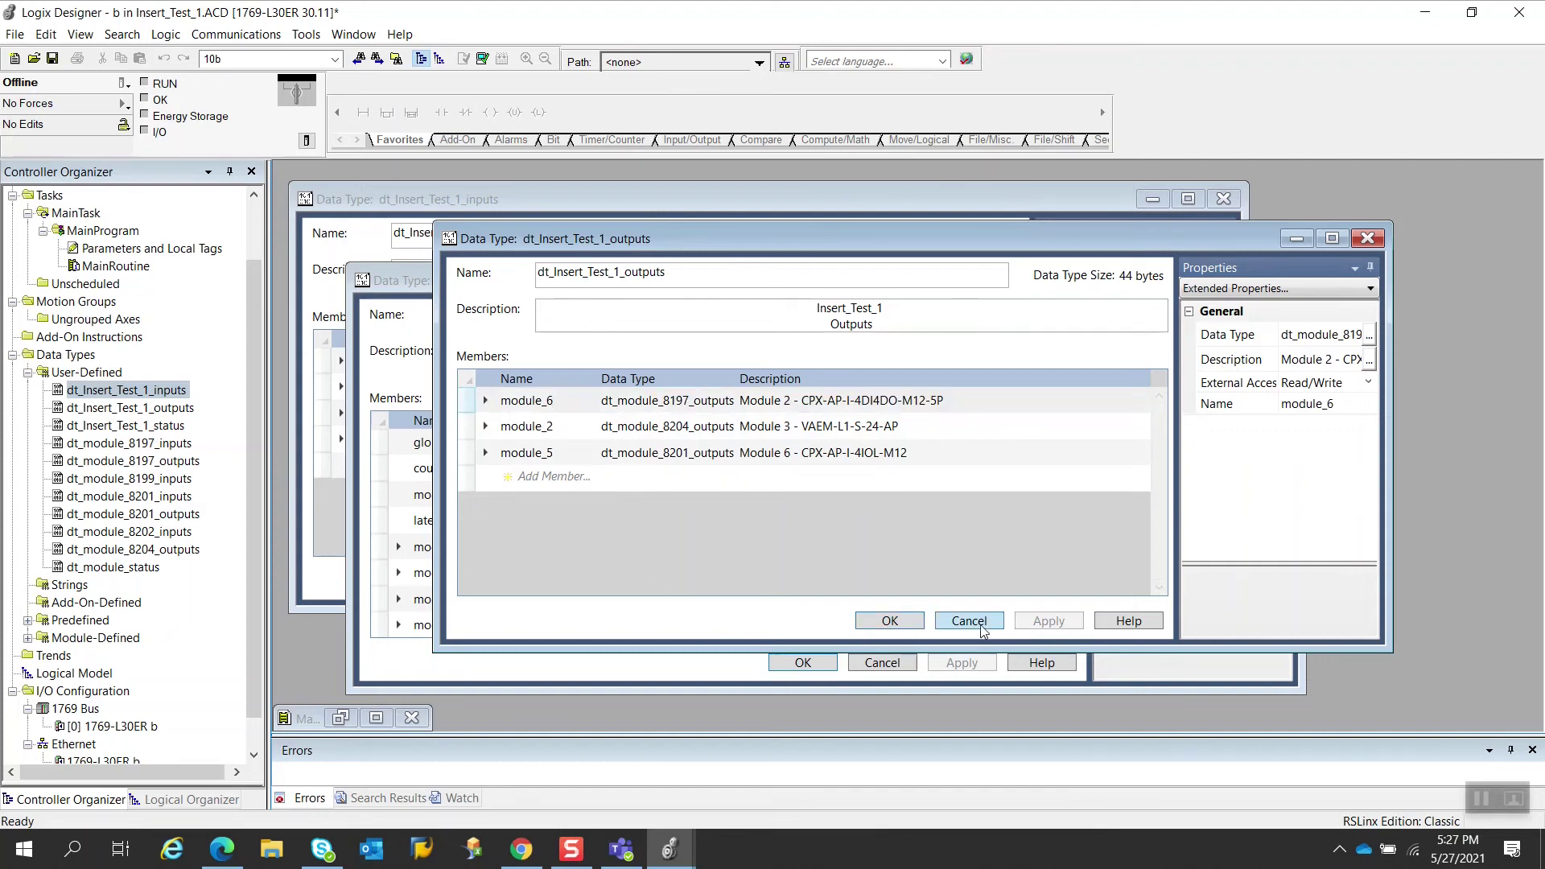
click(901, 621)
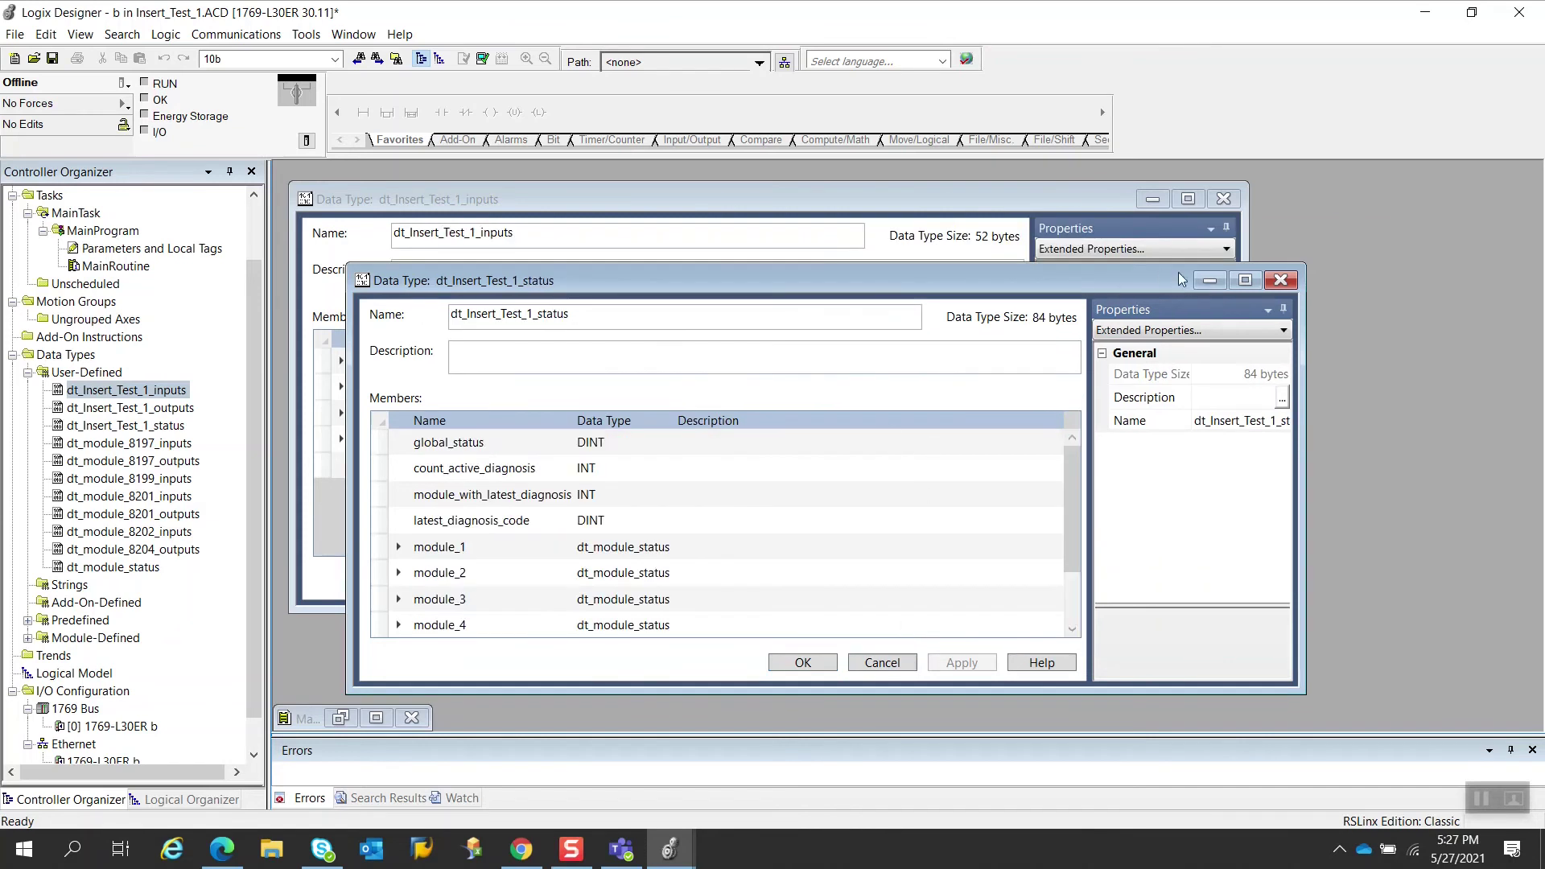
Step: Minimize the status editor; rename inputs member module_2 to module_x and module_4 to module_3
click(1209, 282)
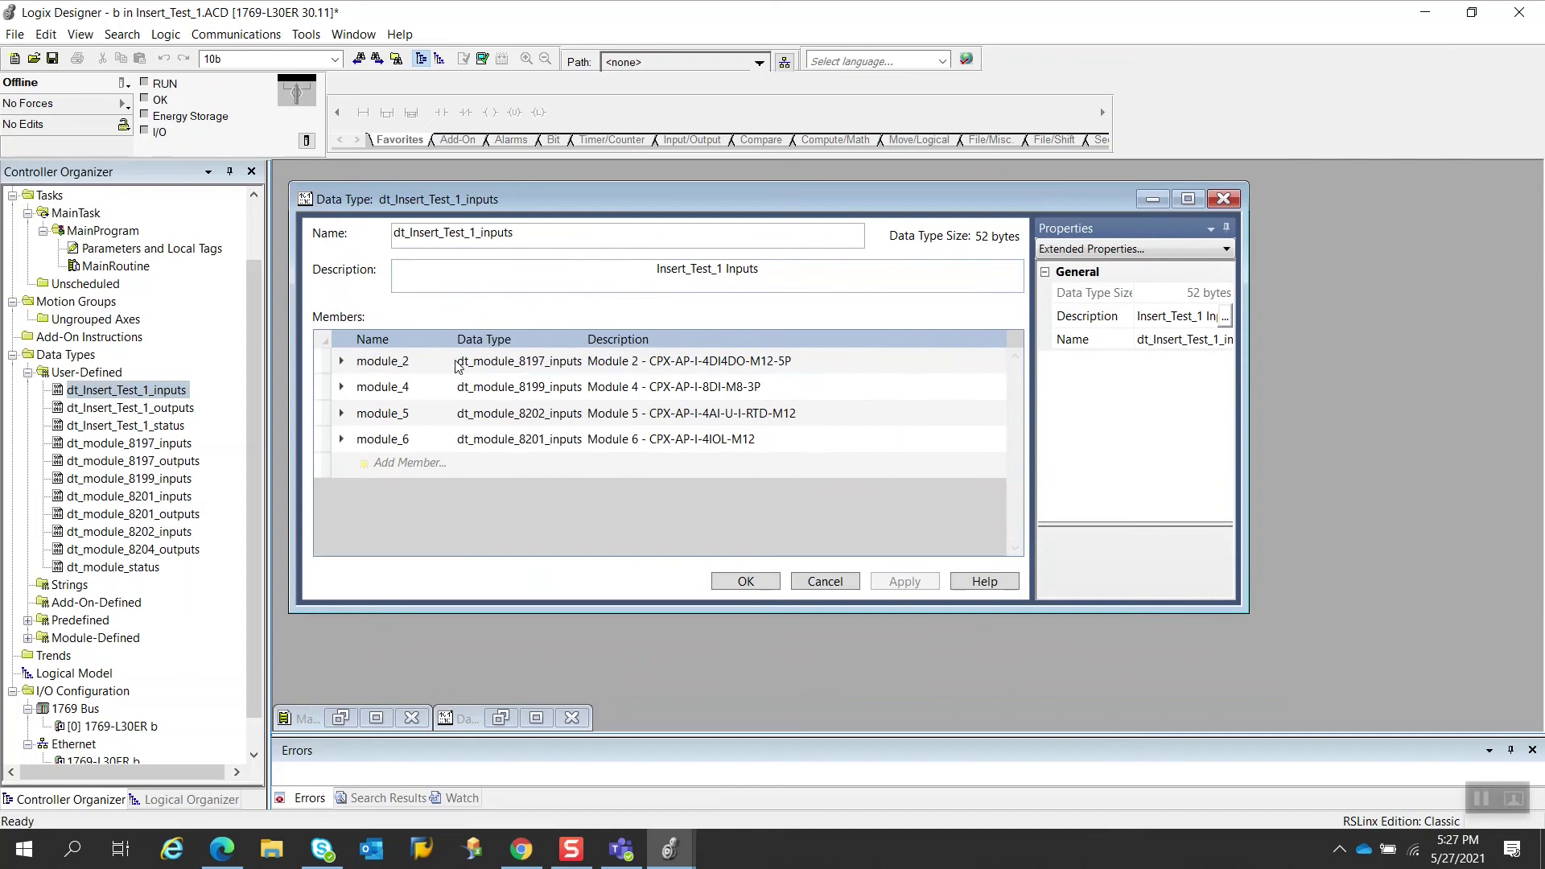
click(427, 372)
click(425, 373)
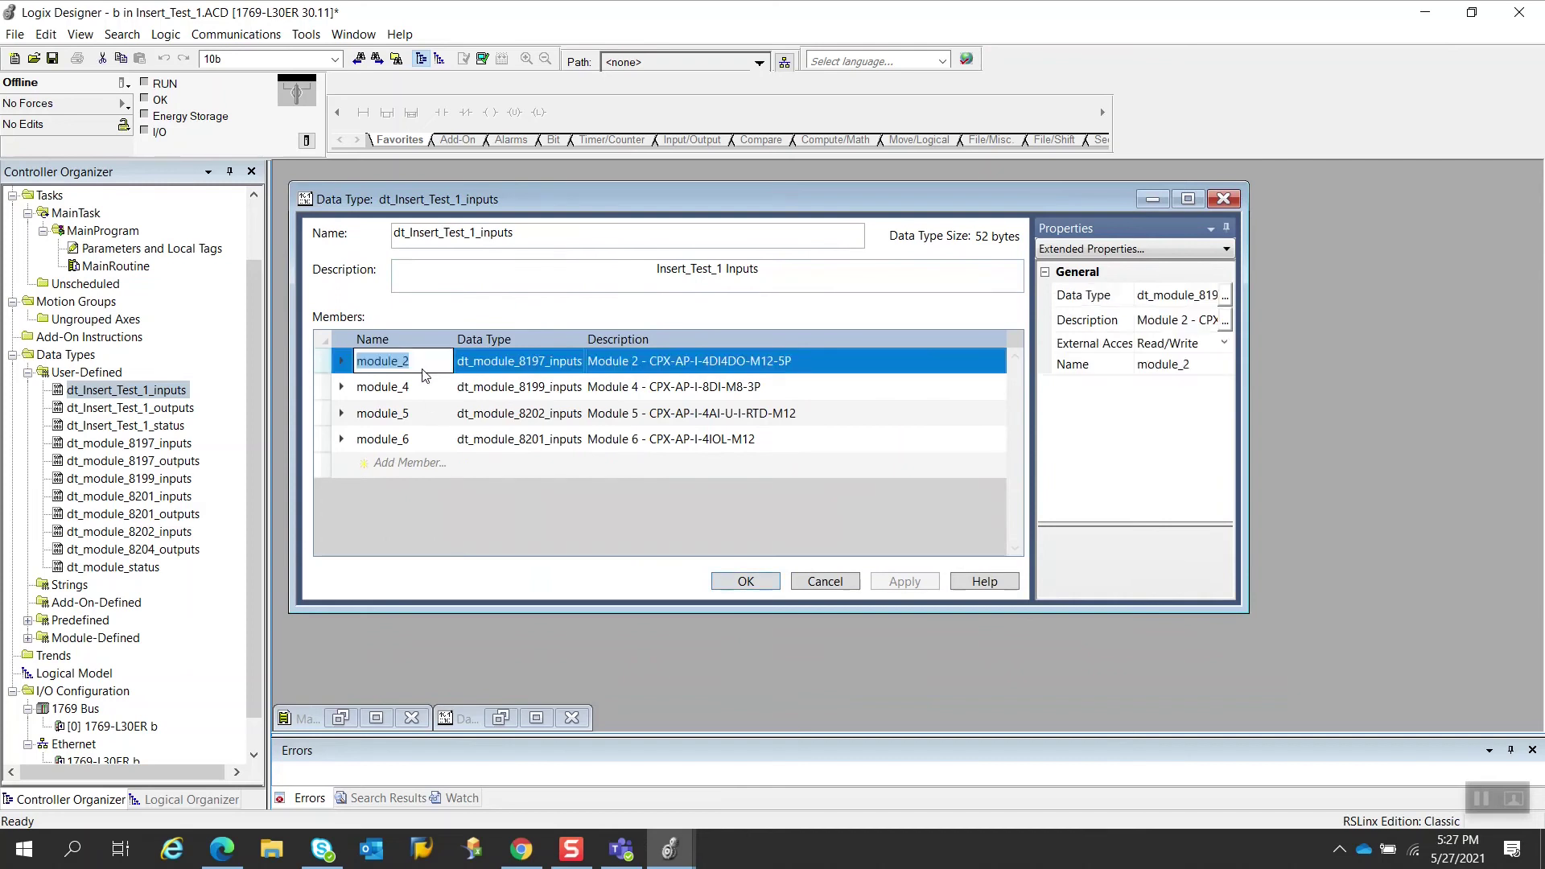
click(433, 361)
key(BackSpace)
text(x)
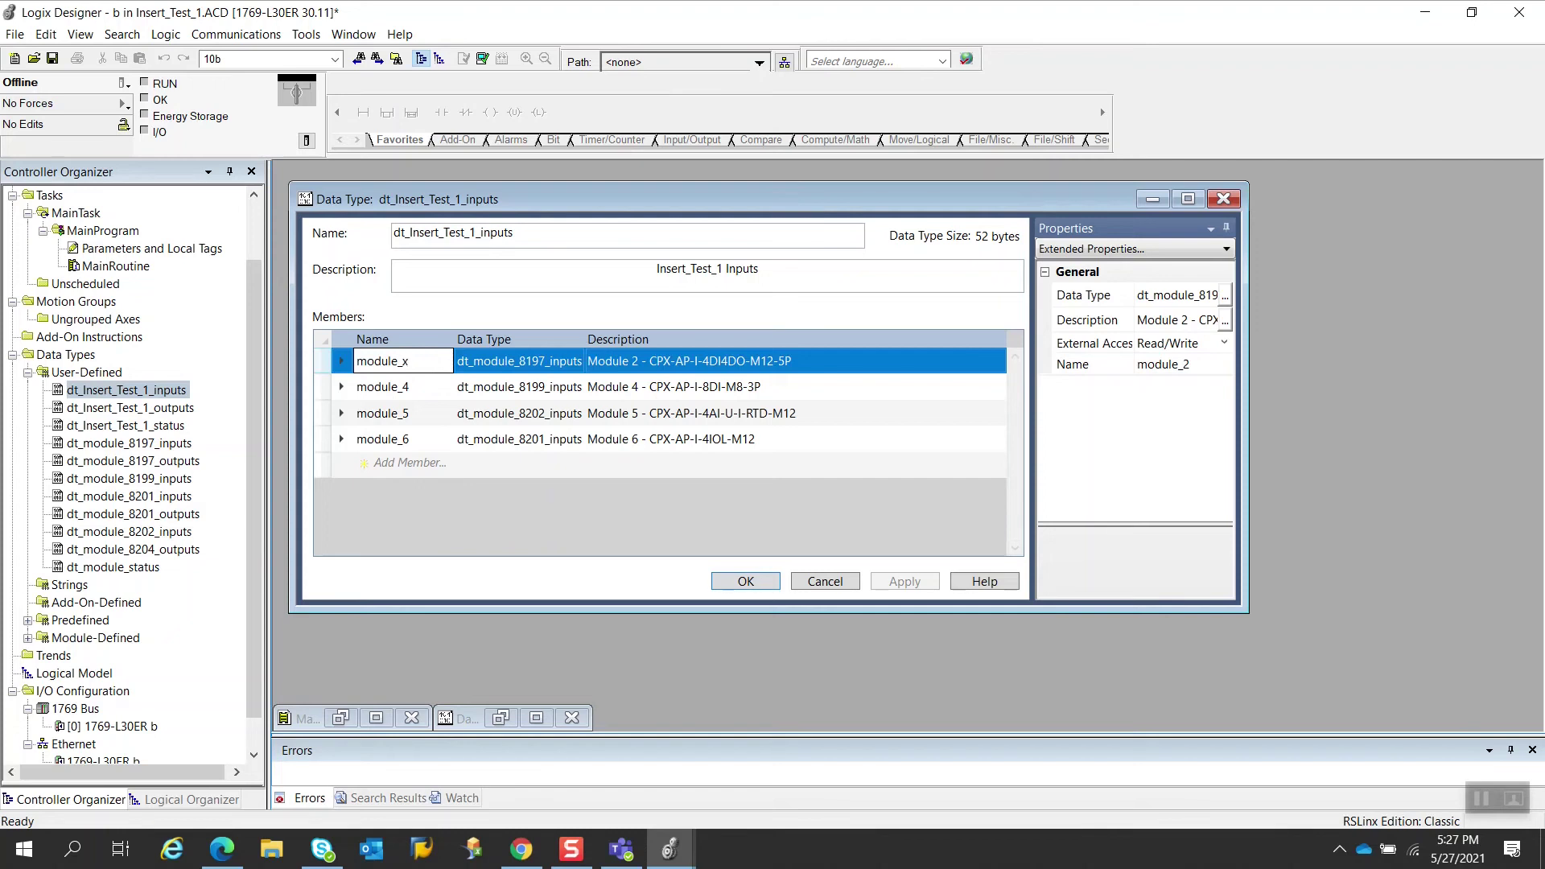
click(428, 391)
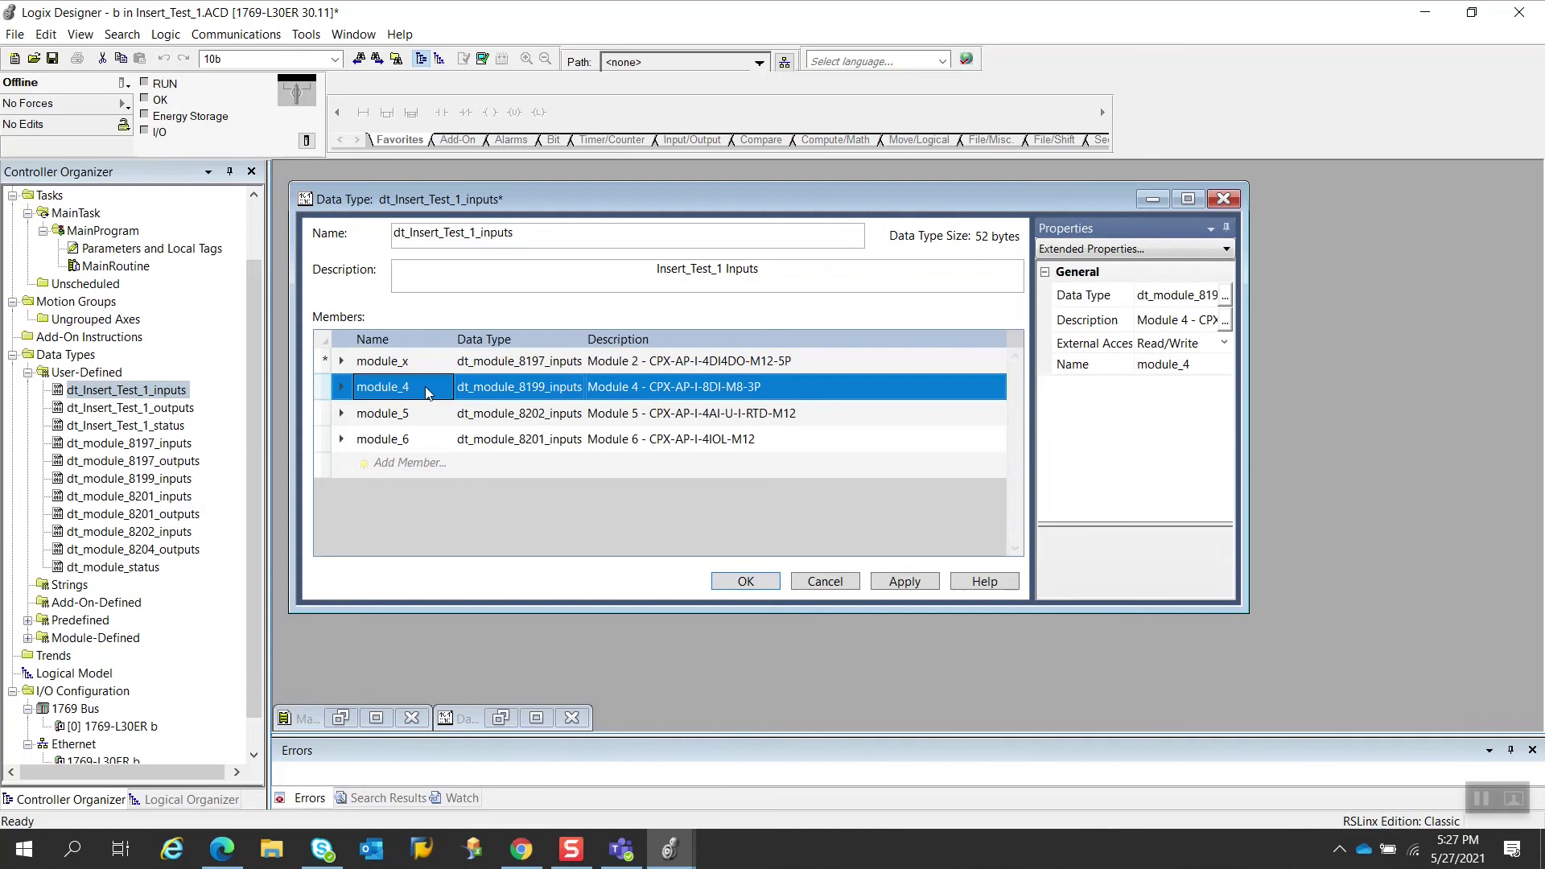
click(427, 389)
click(428, 387)
key(BackSpace)
text(3)
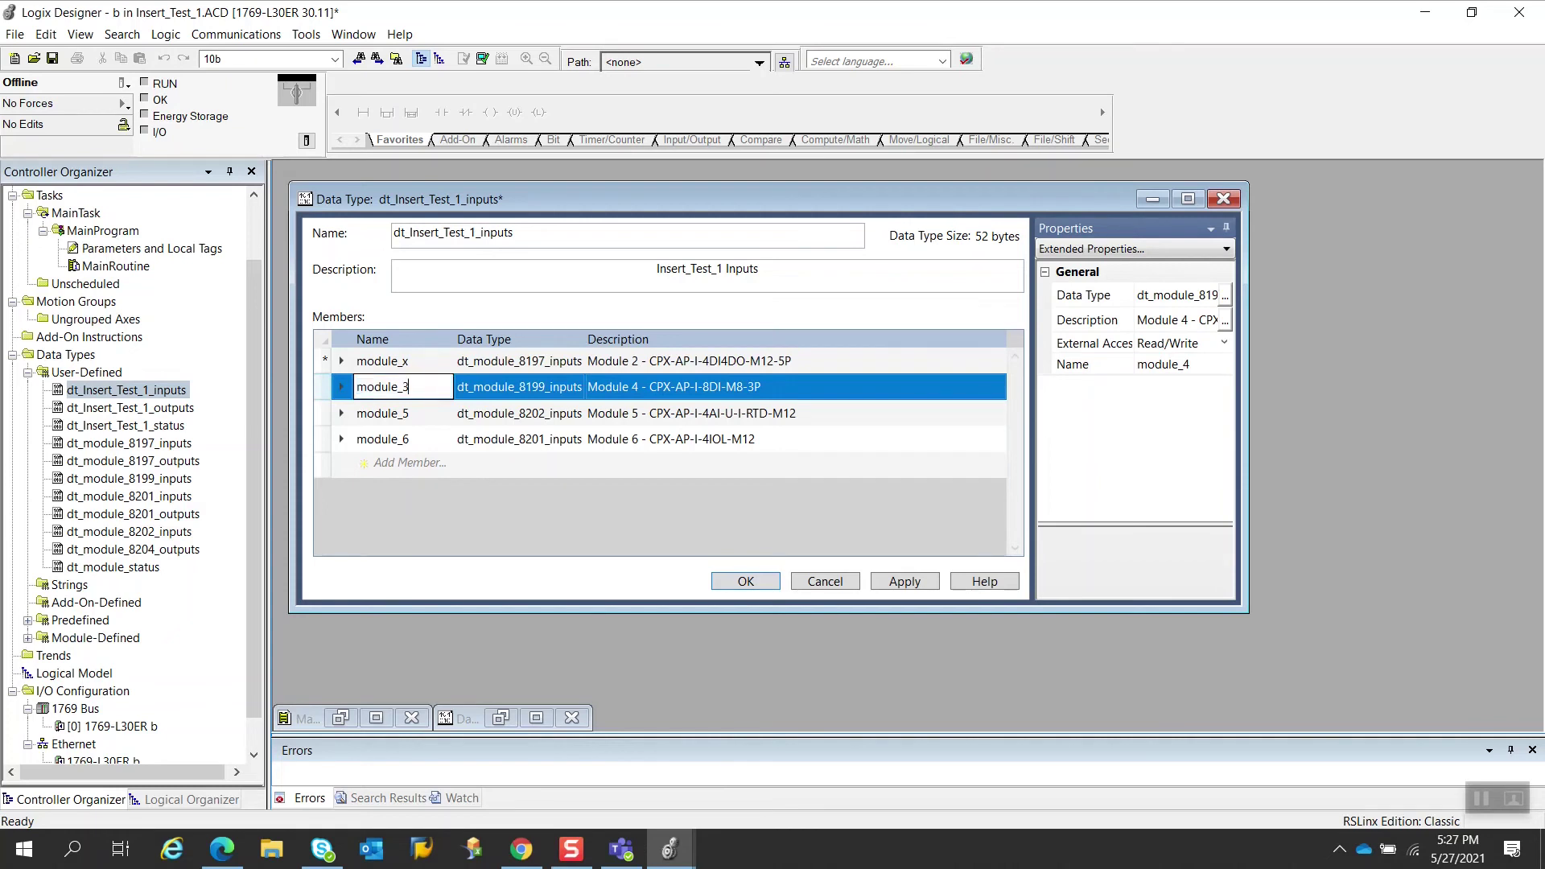
Step: Rename inputs members module_5 to module_4 and module_6 to module_5
click(434, 412)
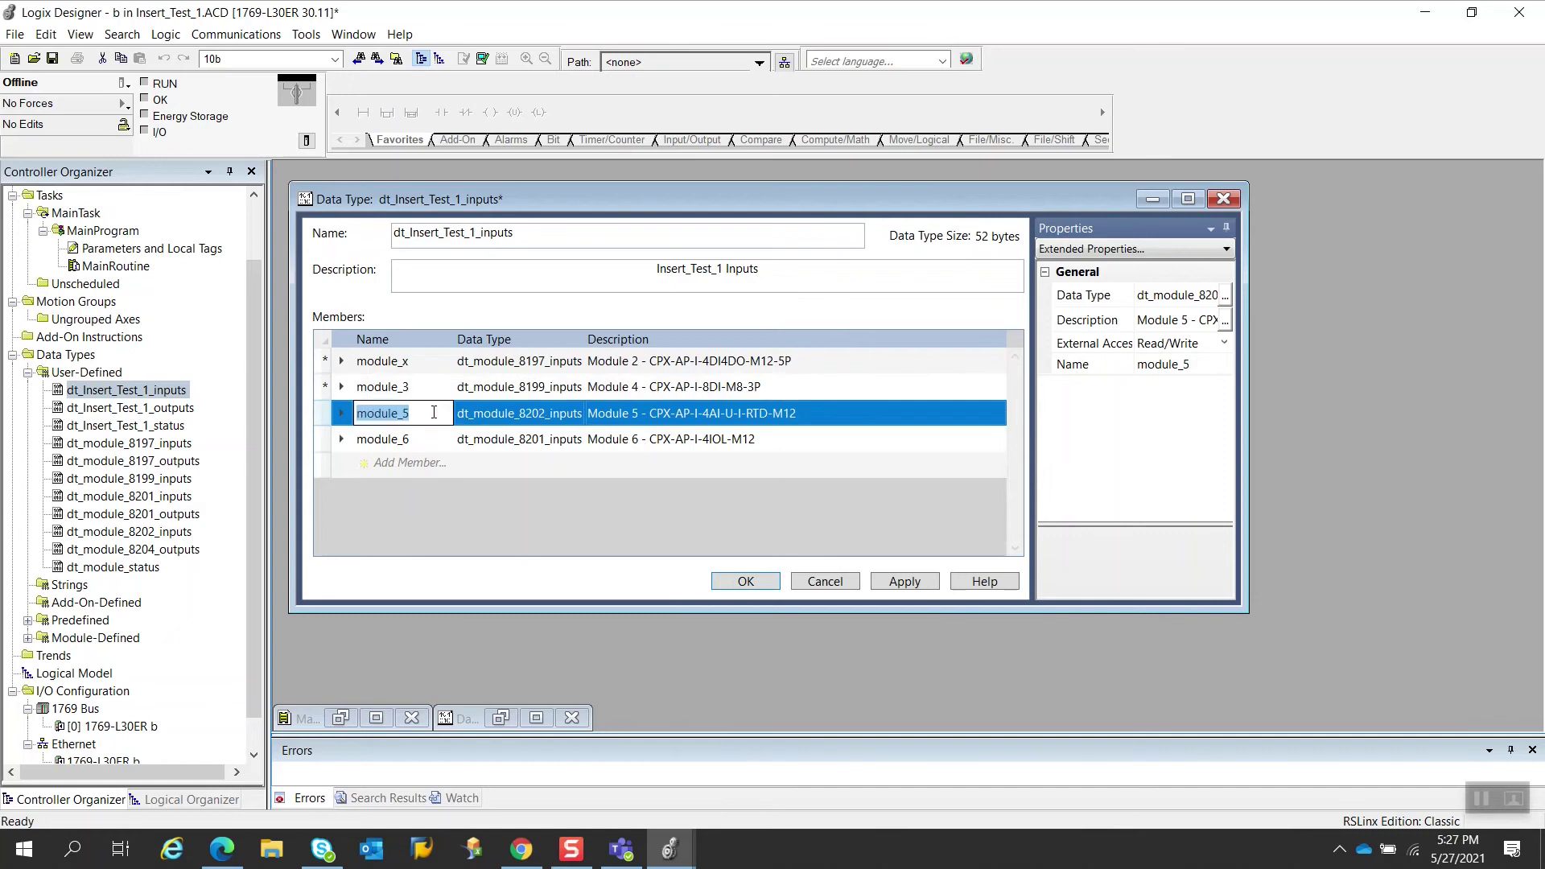
click(434, 412)
key(BackSpace)
text(4)
click(433, 440)
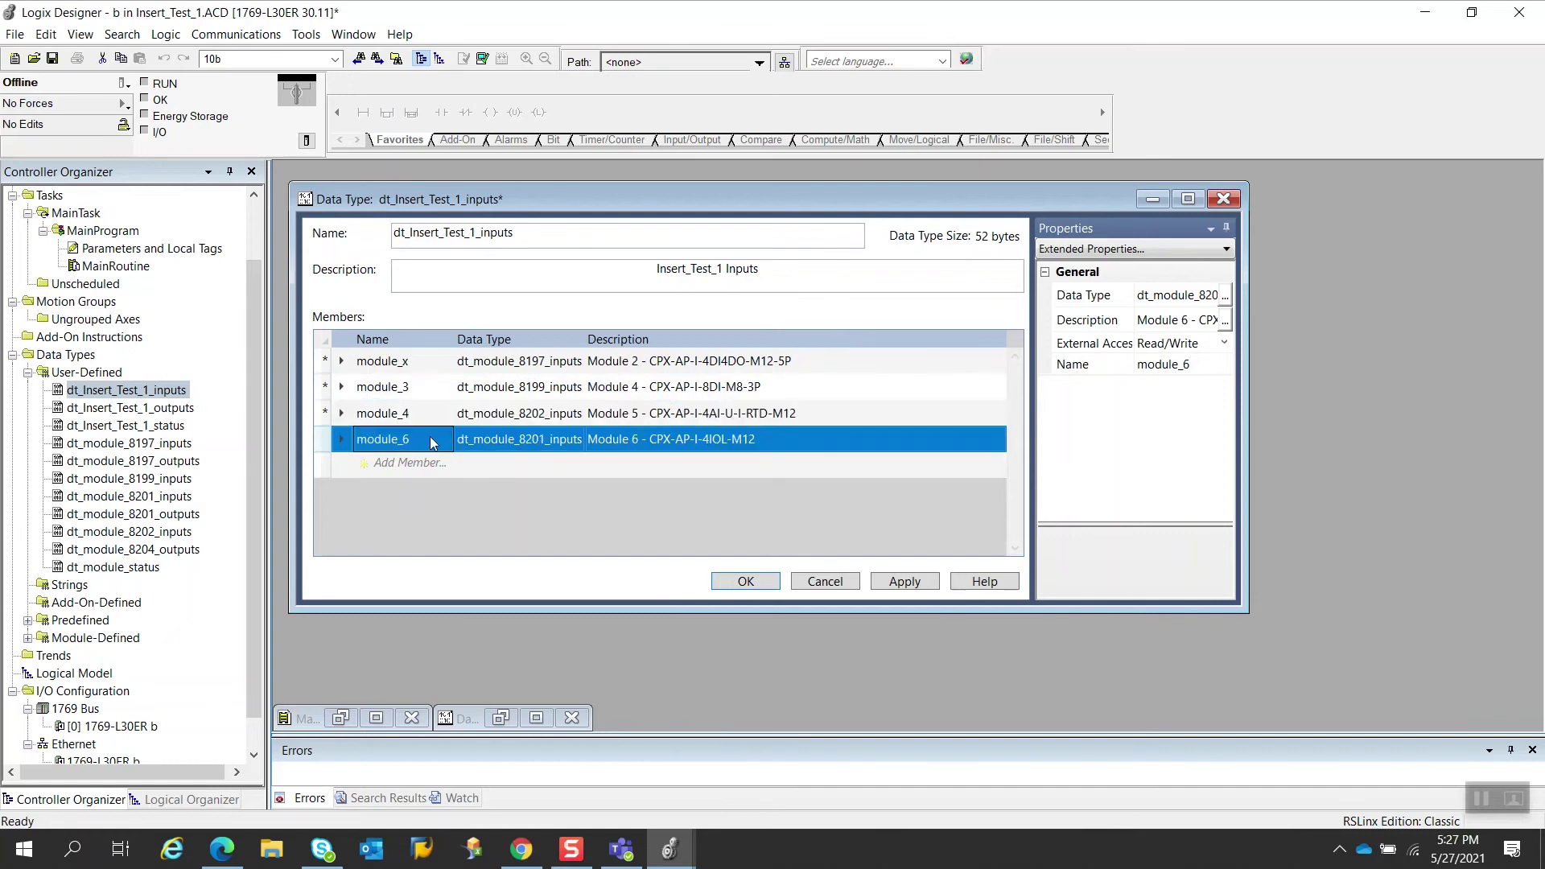
click(433, 440)
click(432, 437)
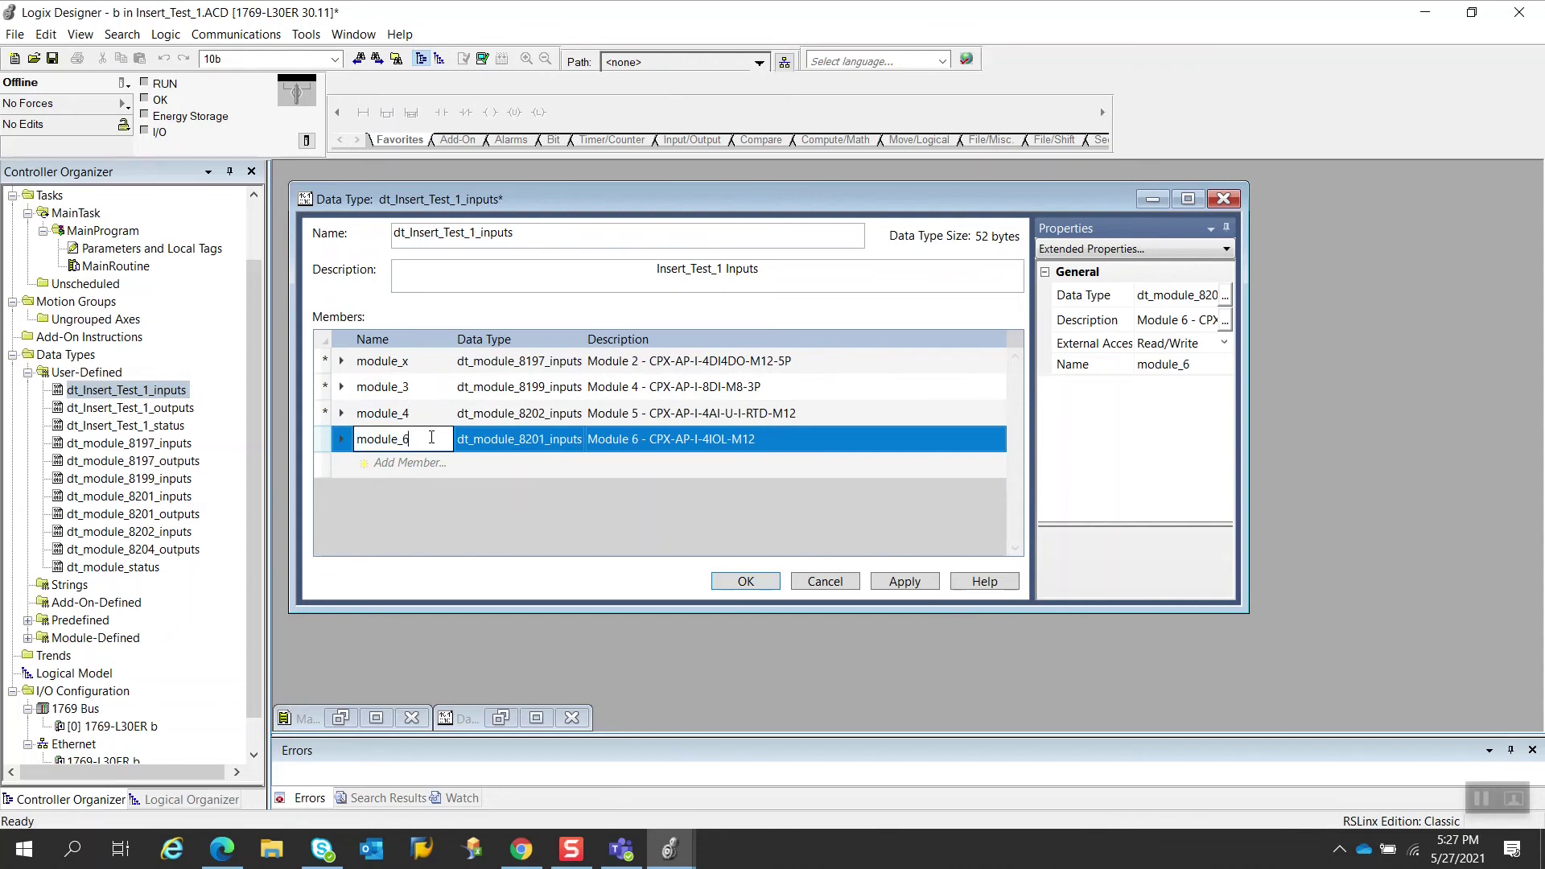
key(BackSpace)
text(5)
Step: Rename module_x to module_6, then apply and close the inputs data type editor
click(436, 367)
click(436, 367)
click(435, 367)
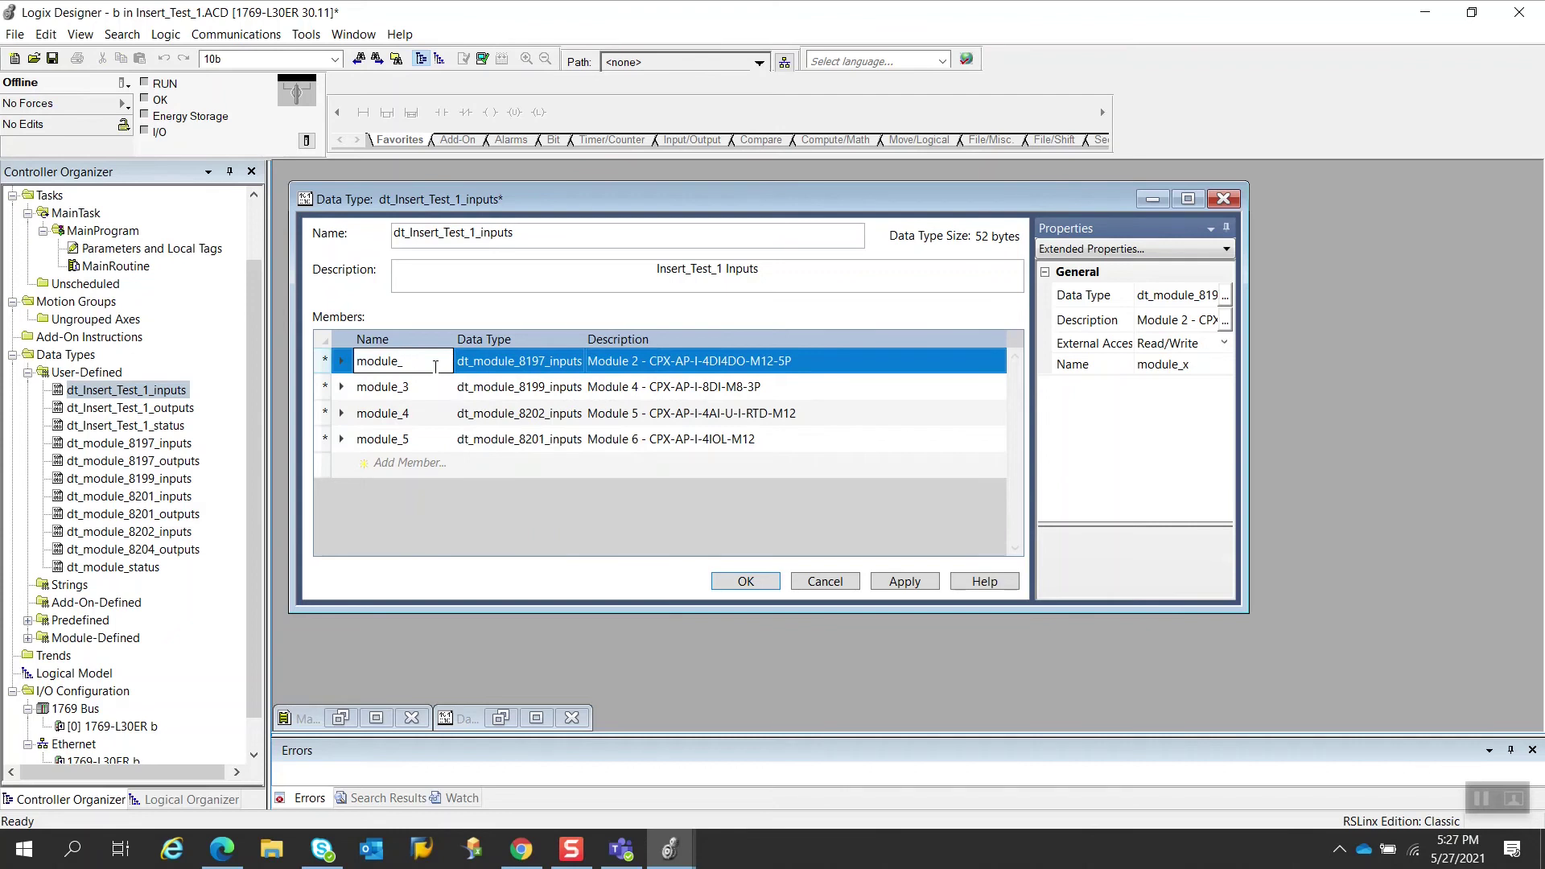
text(6)
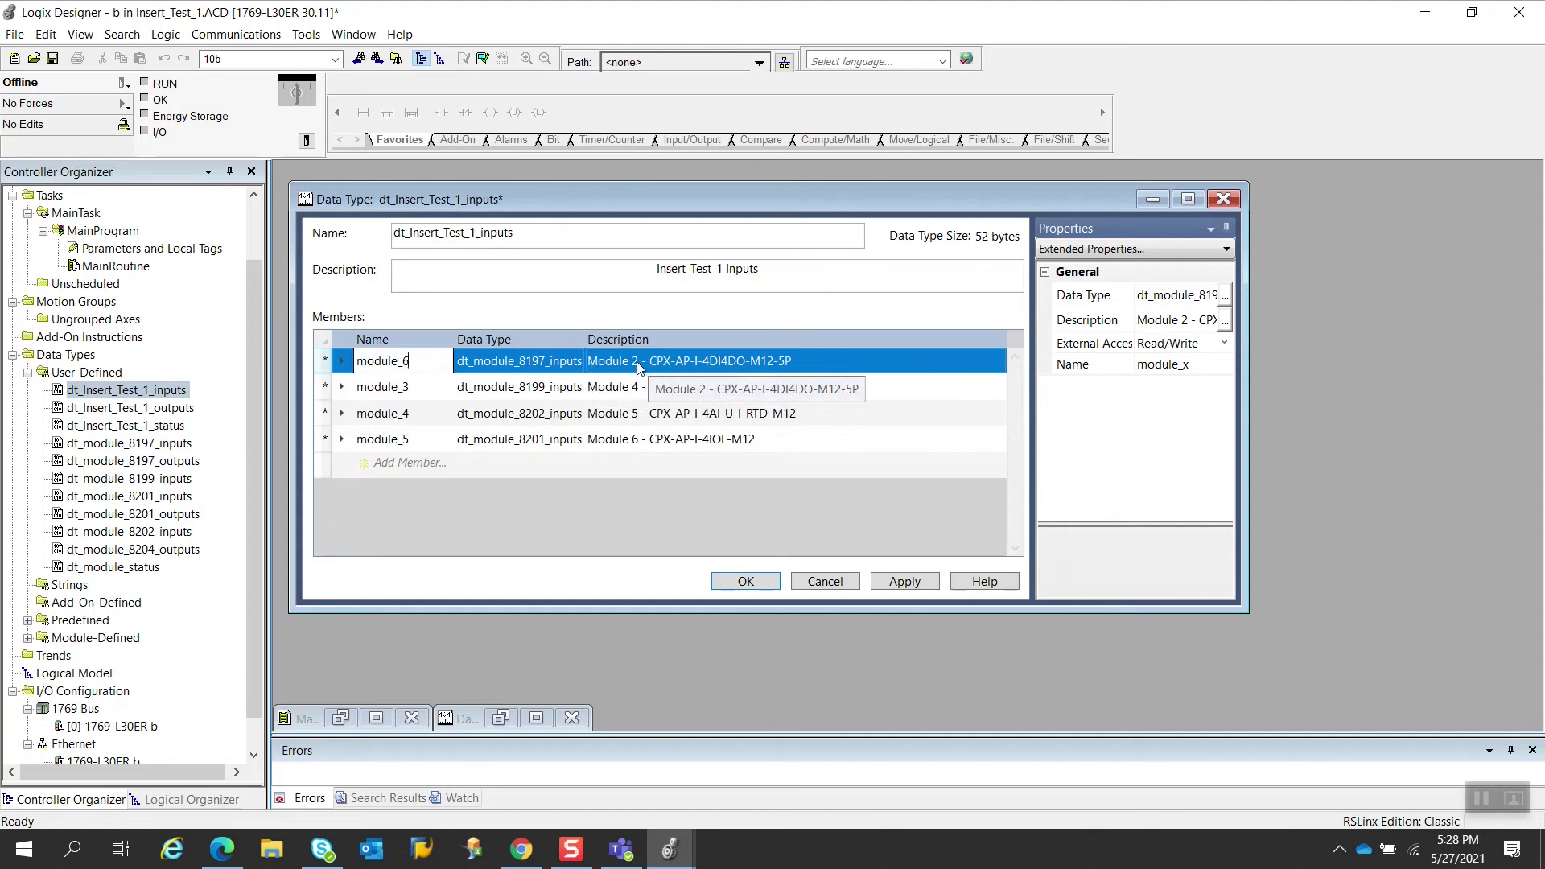
key(Return)
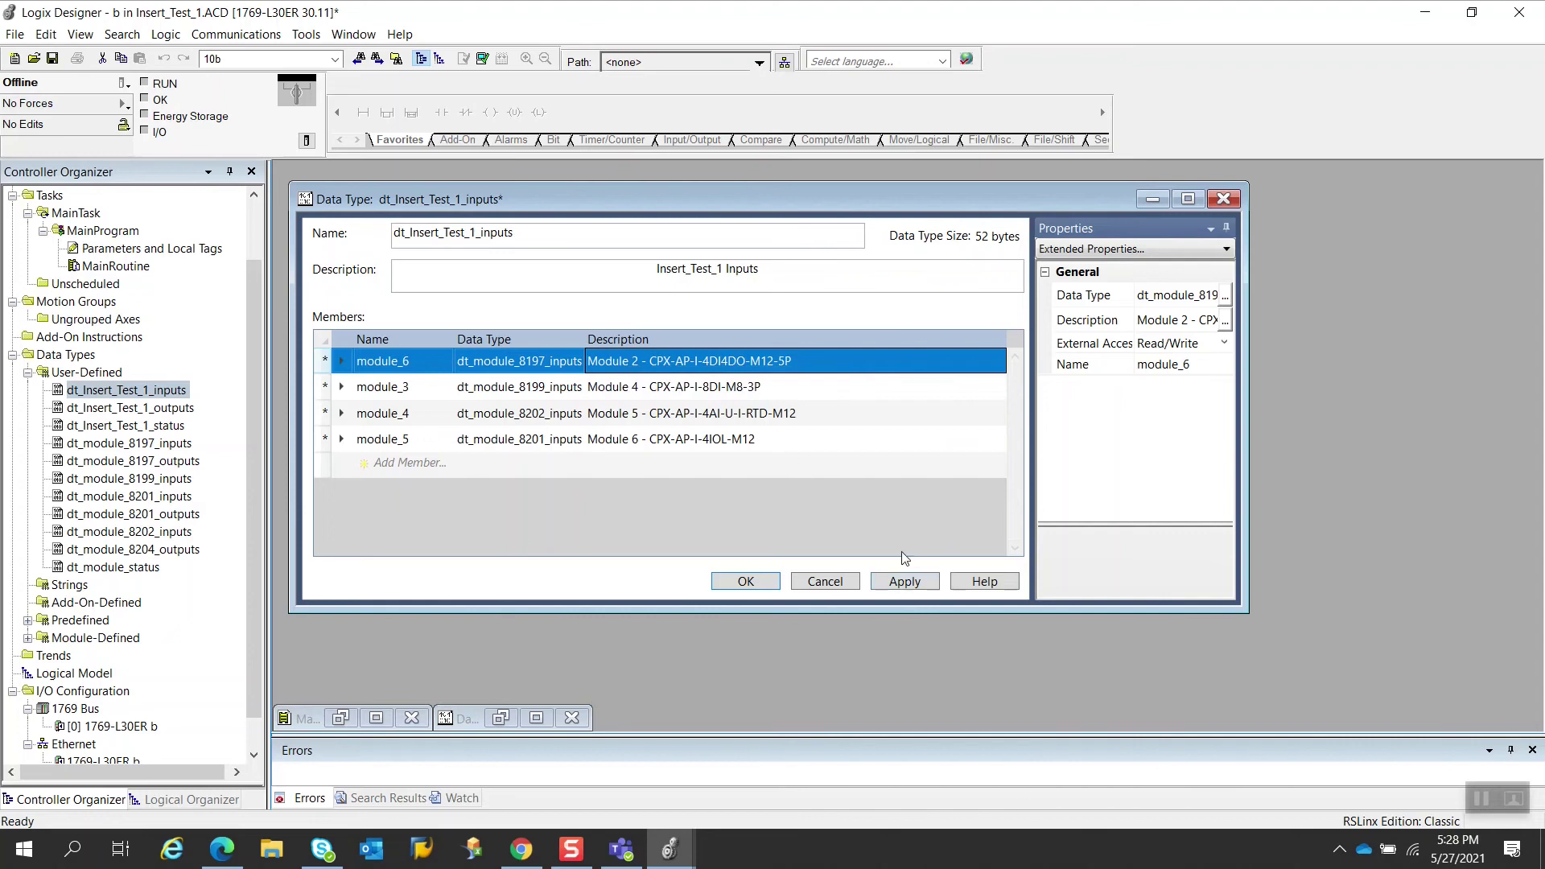
click(905, 582)
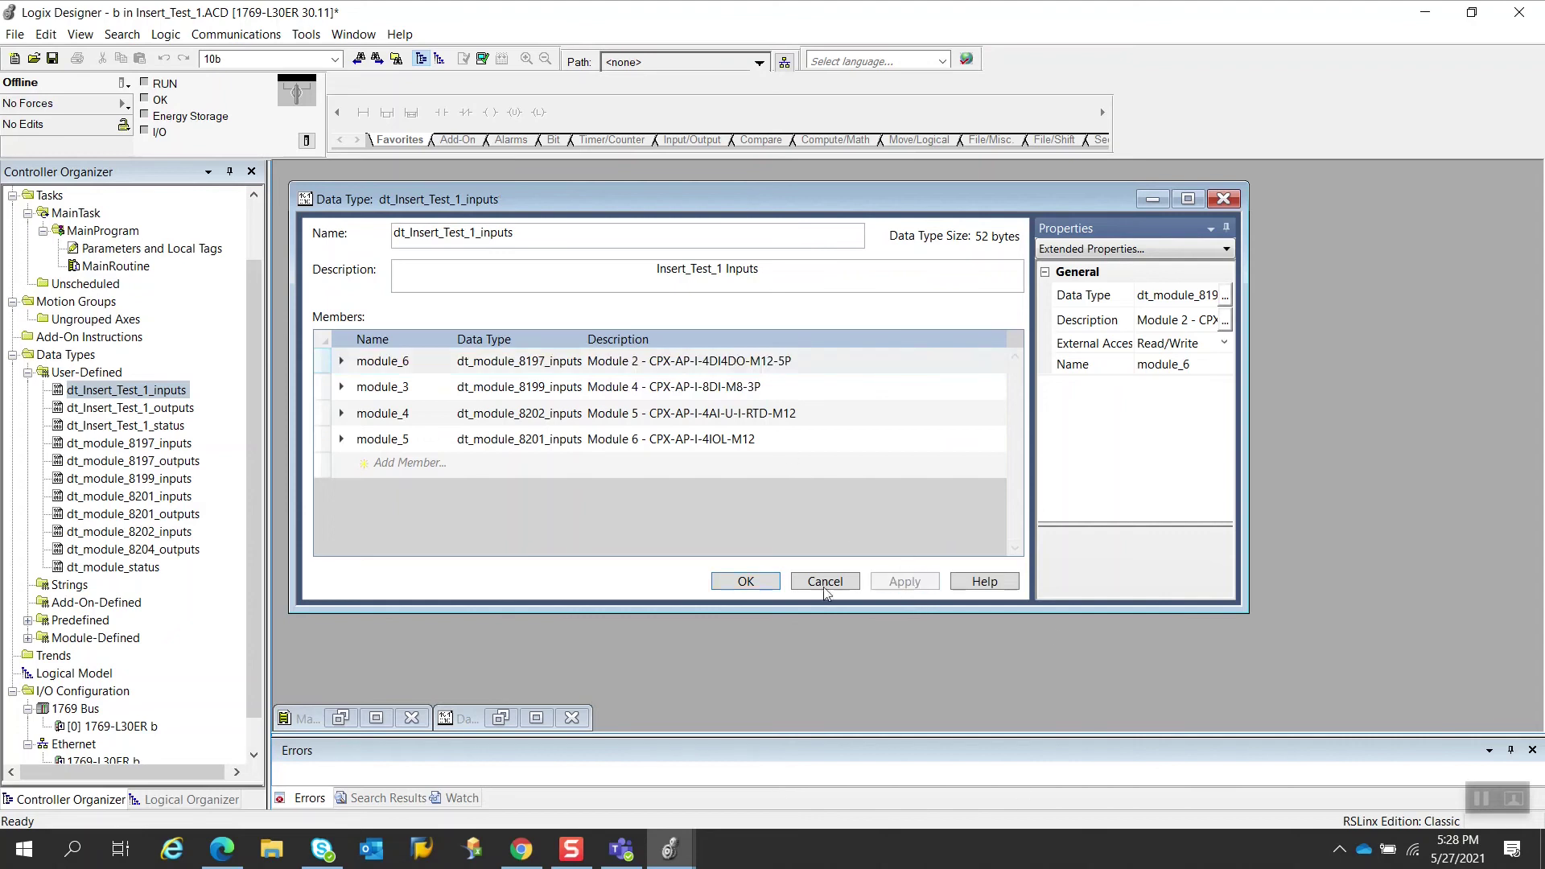
click(746, 581)
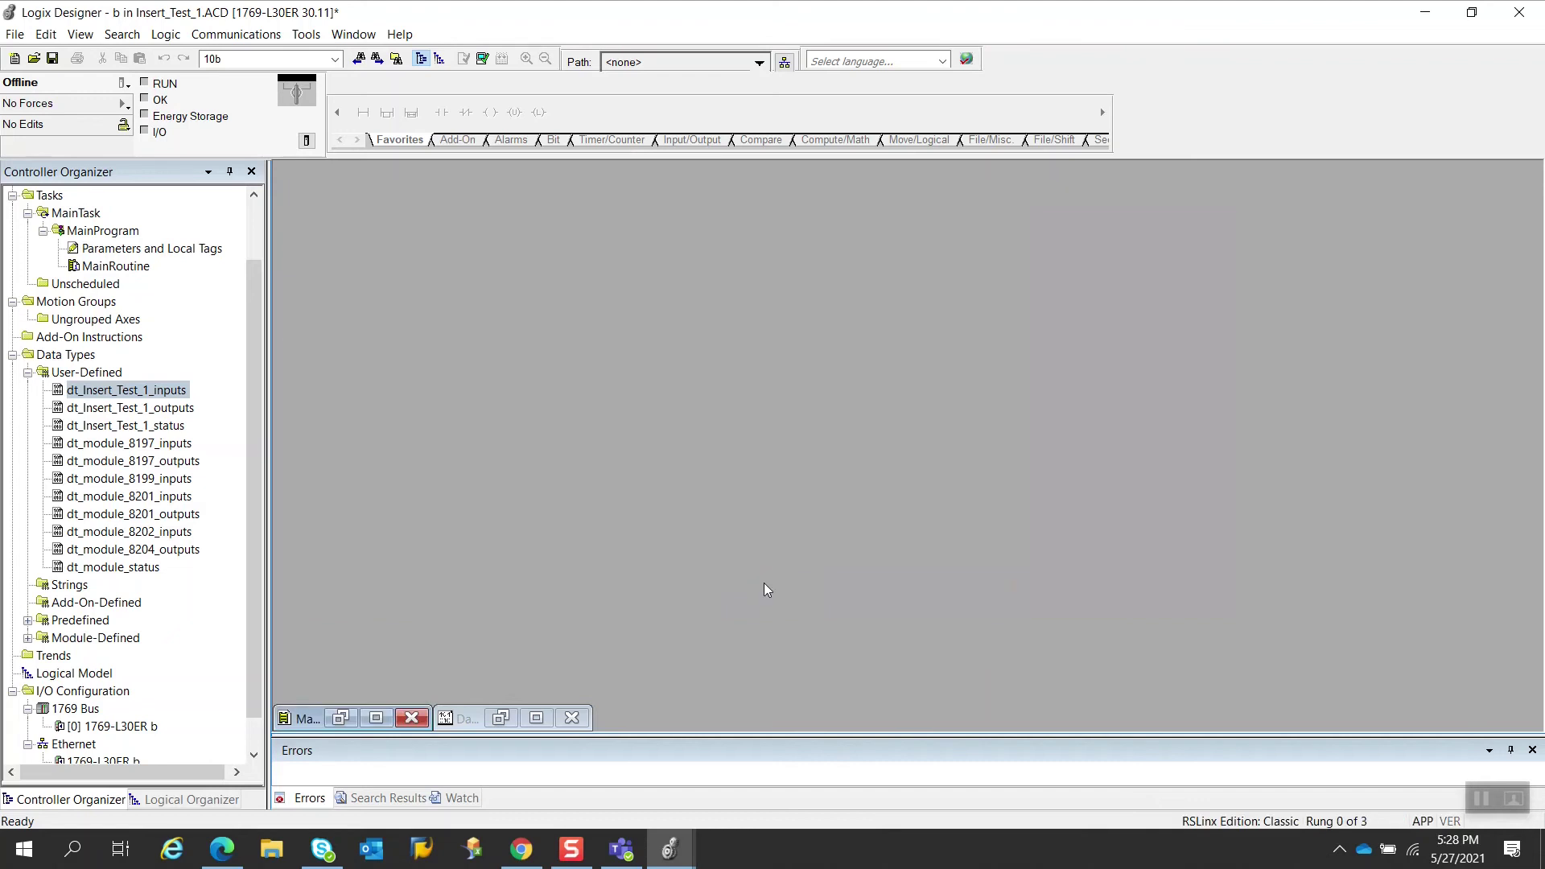
Step: Restore the minimized MainRoutine ladder diagram and close it
click(312, 719)
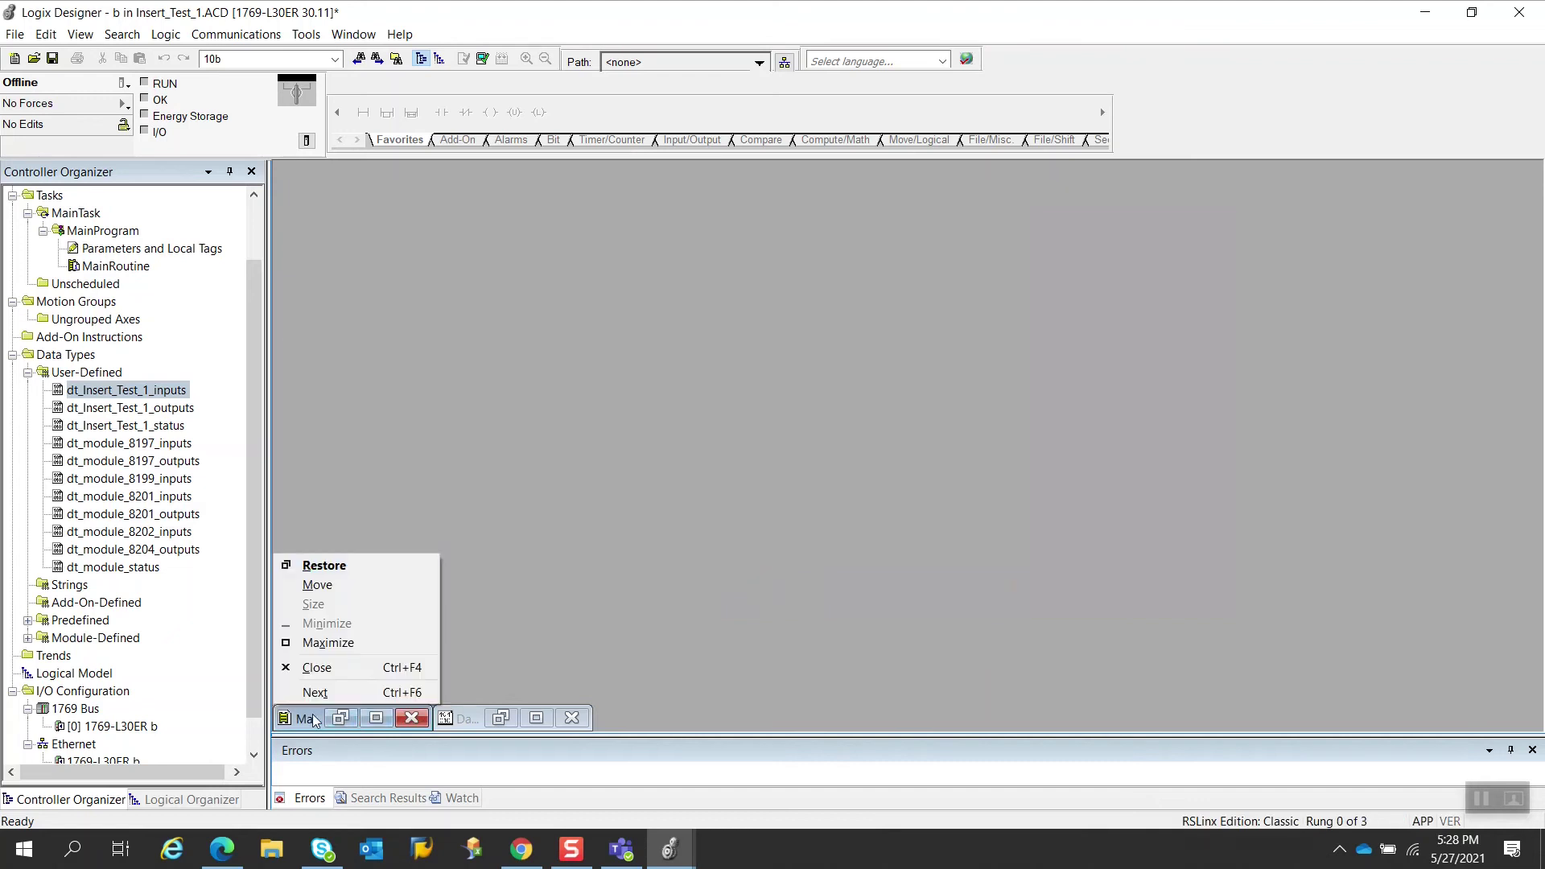
click(562, 700)
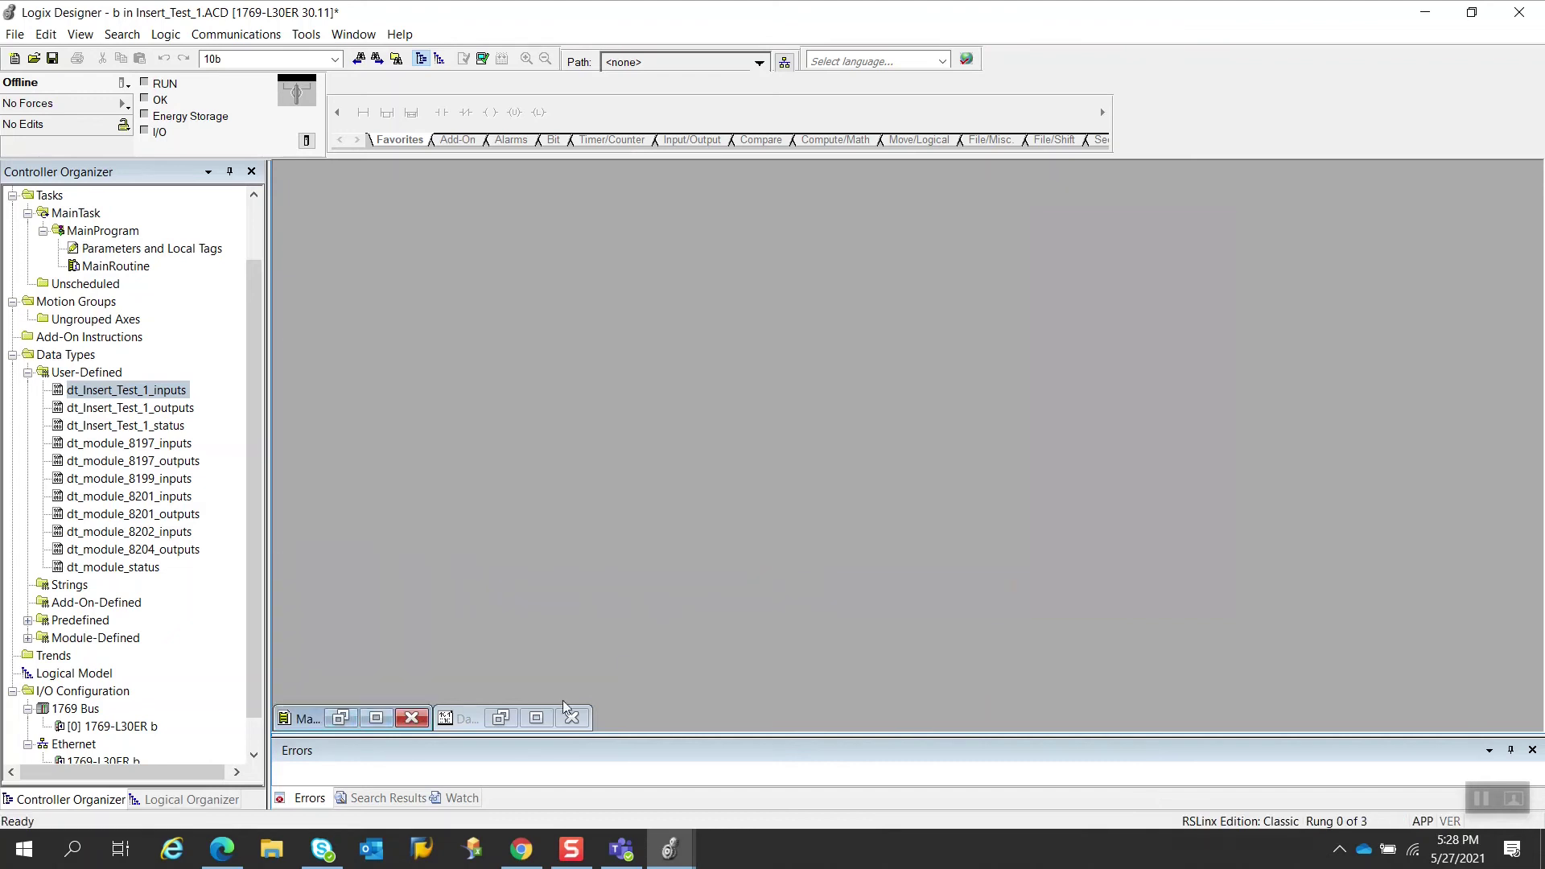
click(375, 718)
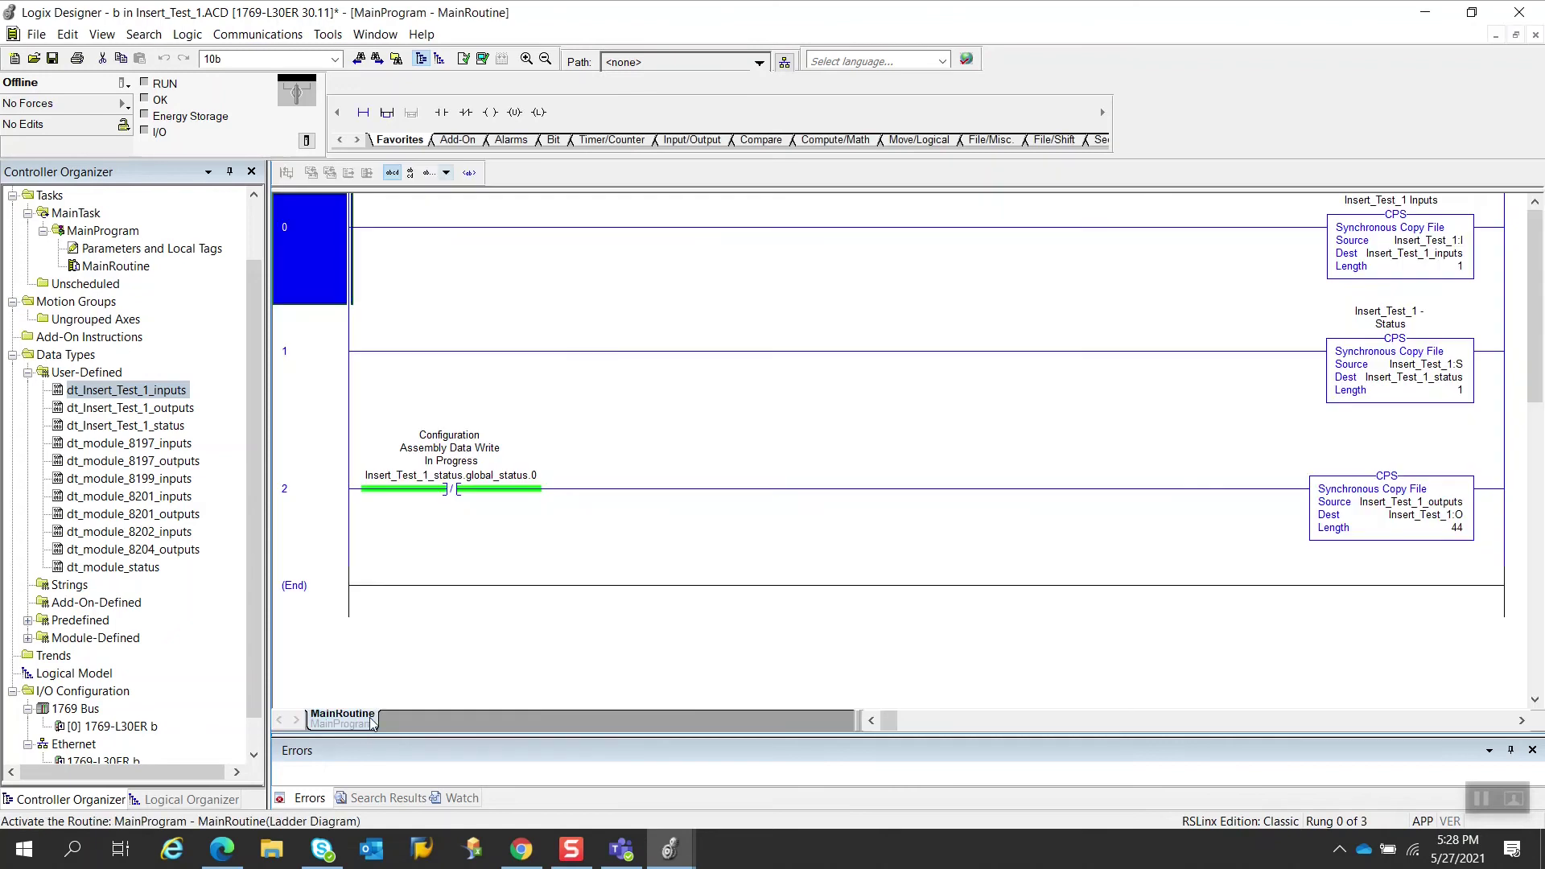
click(1535, 35)
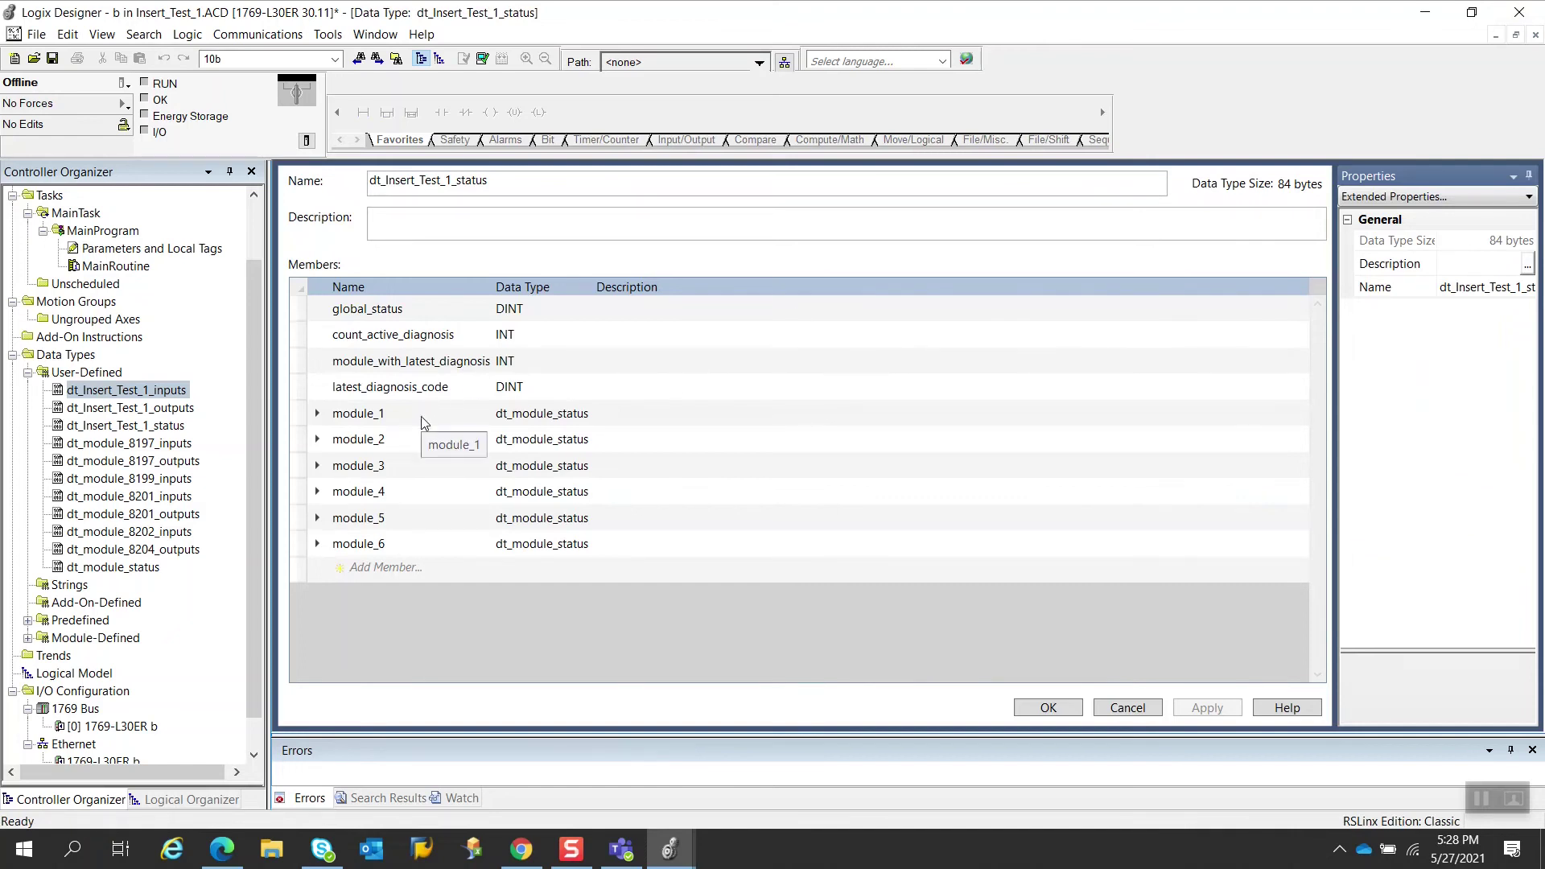
Step: Rename status member module_2 to module_x and module_3 to module_2
click(414, 445)
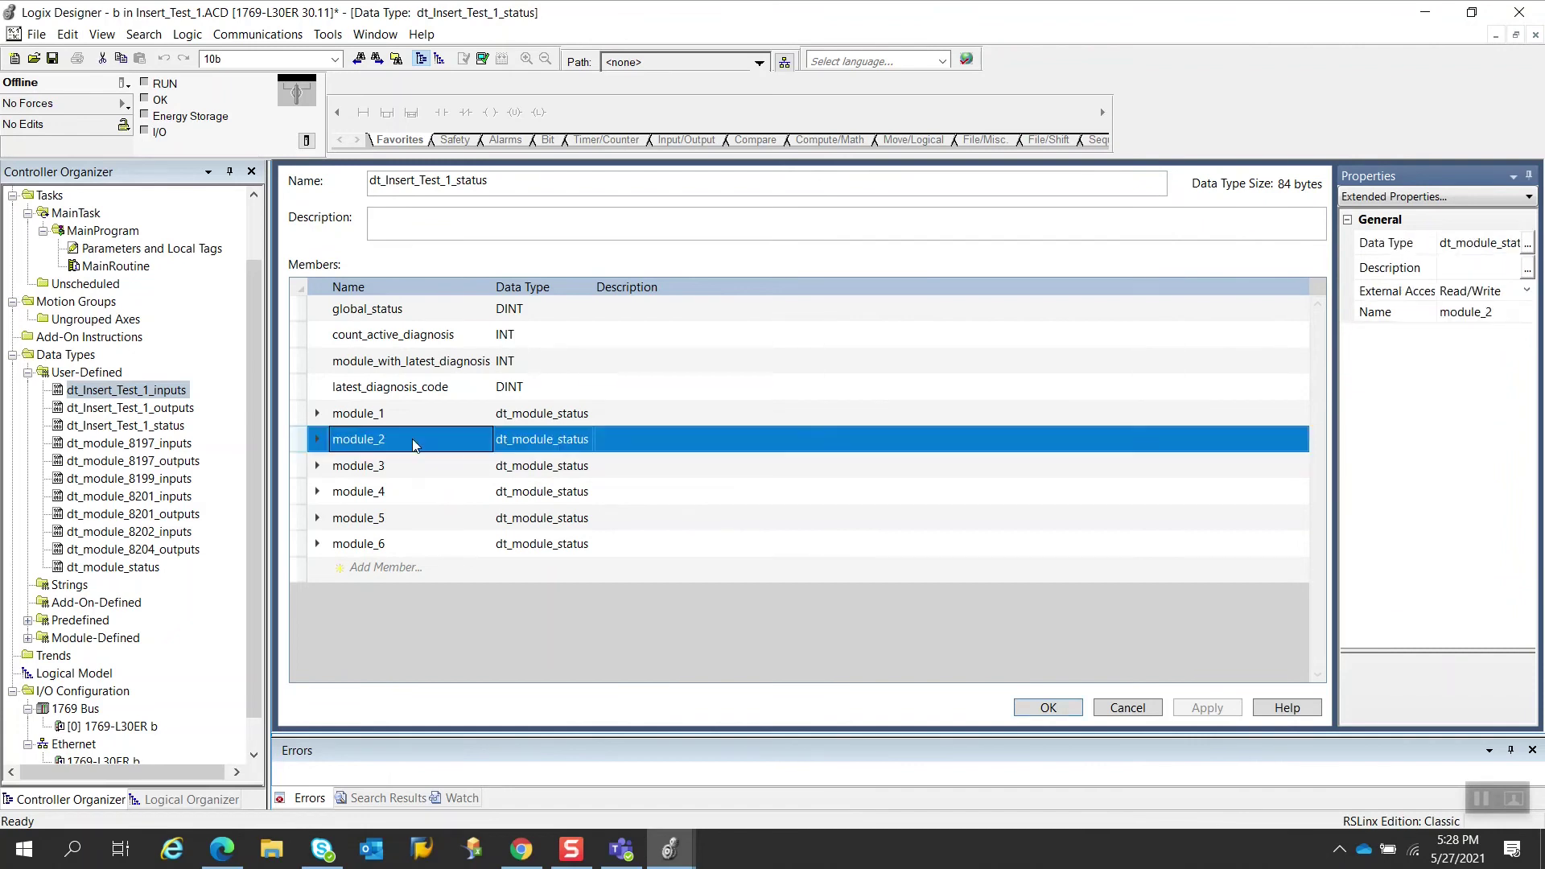
click(414, 440)
click(413, 439)
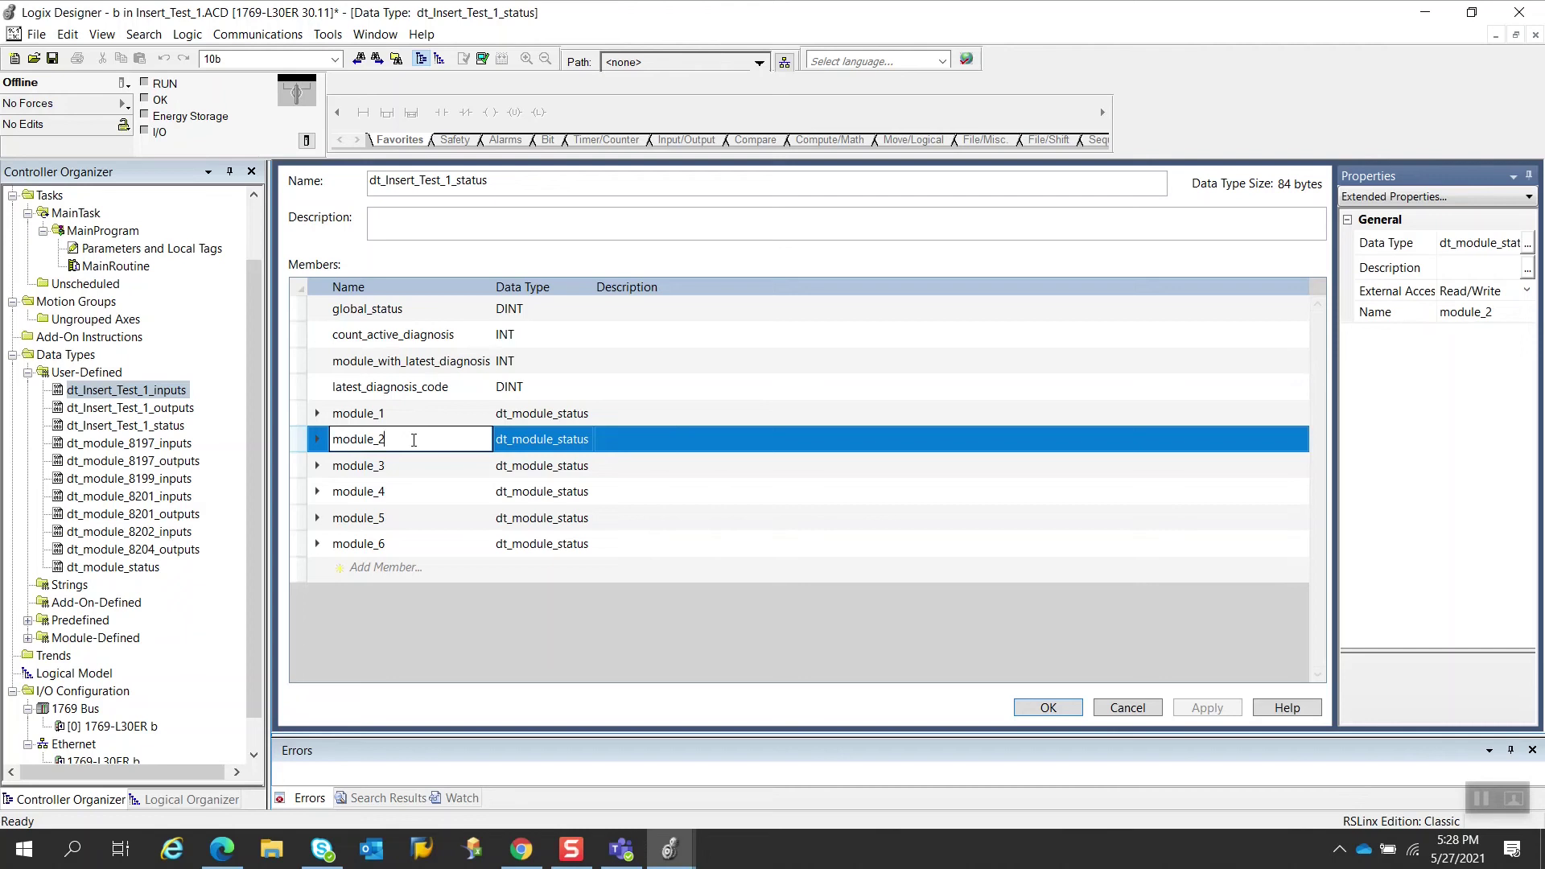
key(BackSpace)
text(x)
click(422, 471)
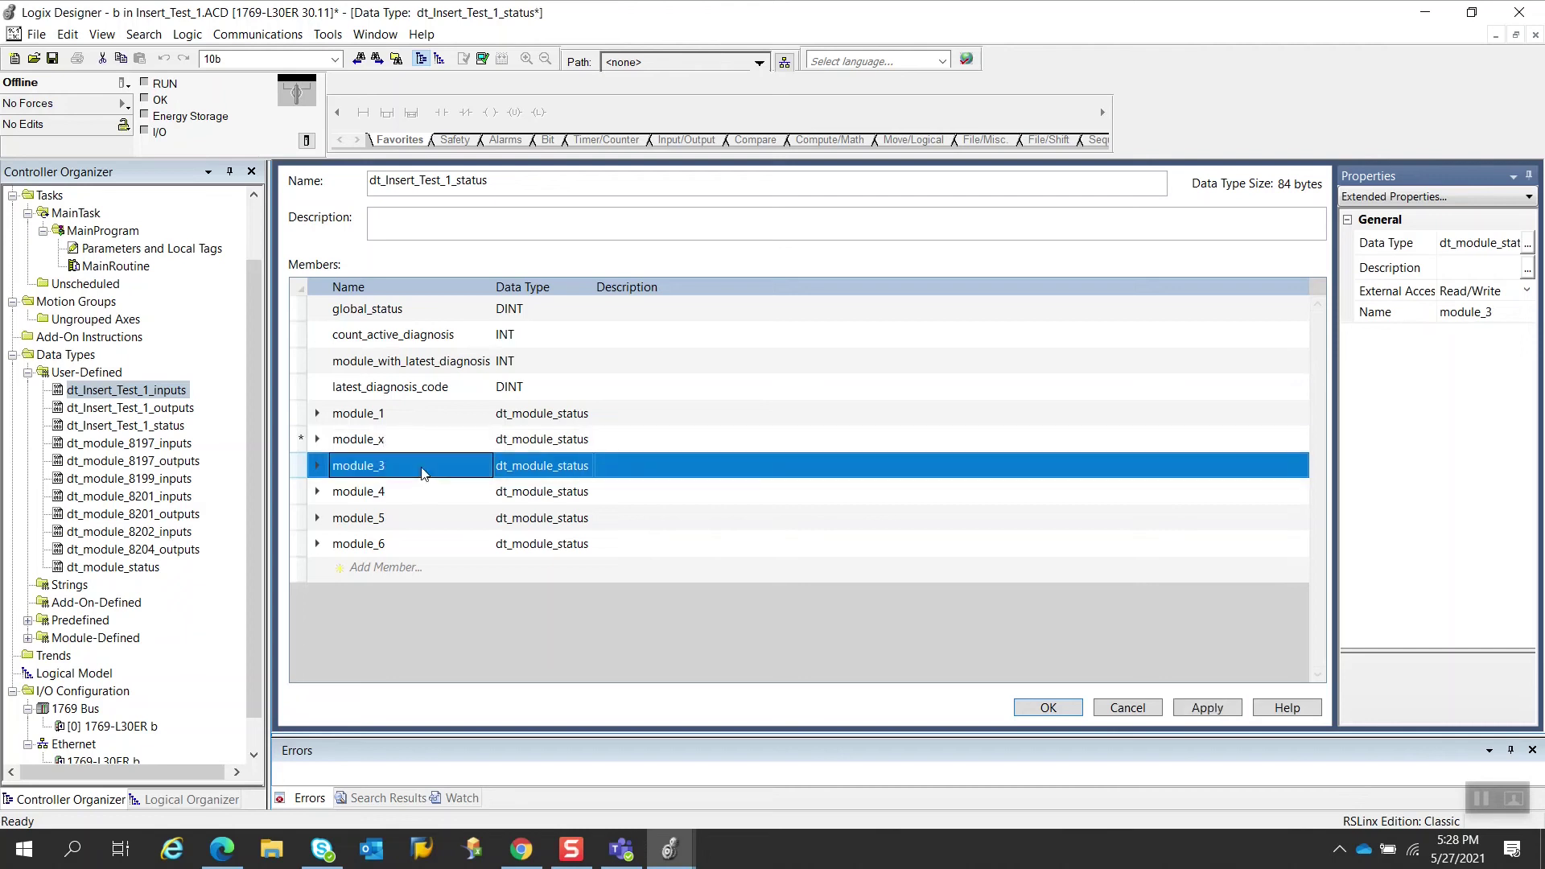
click(422, 472)
click(422, 468)
key(BackSpace)
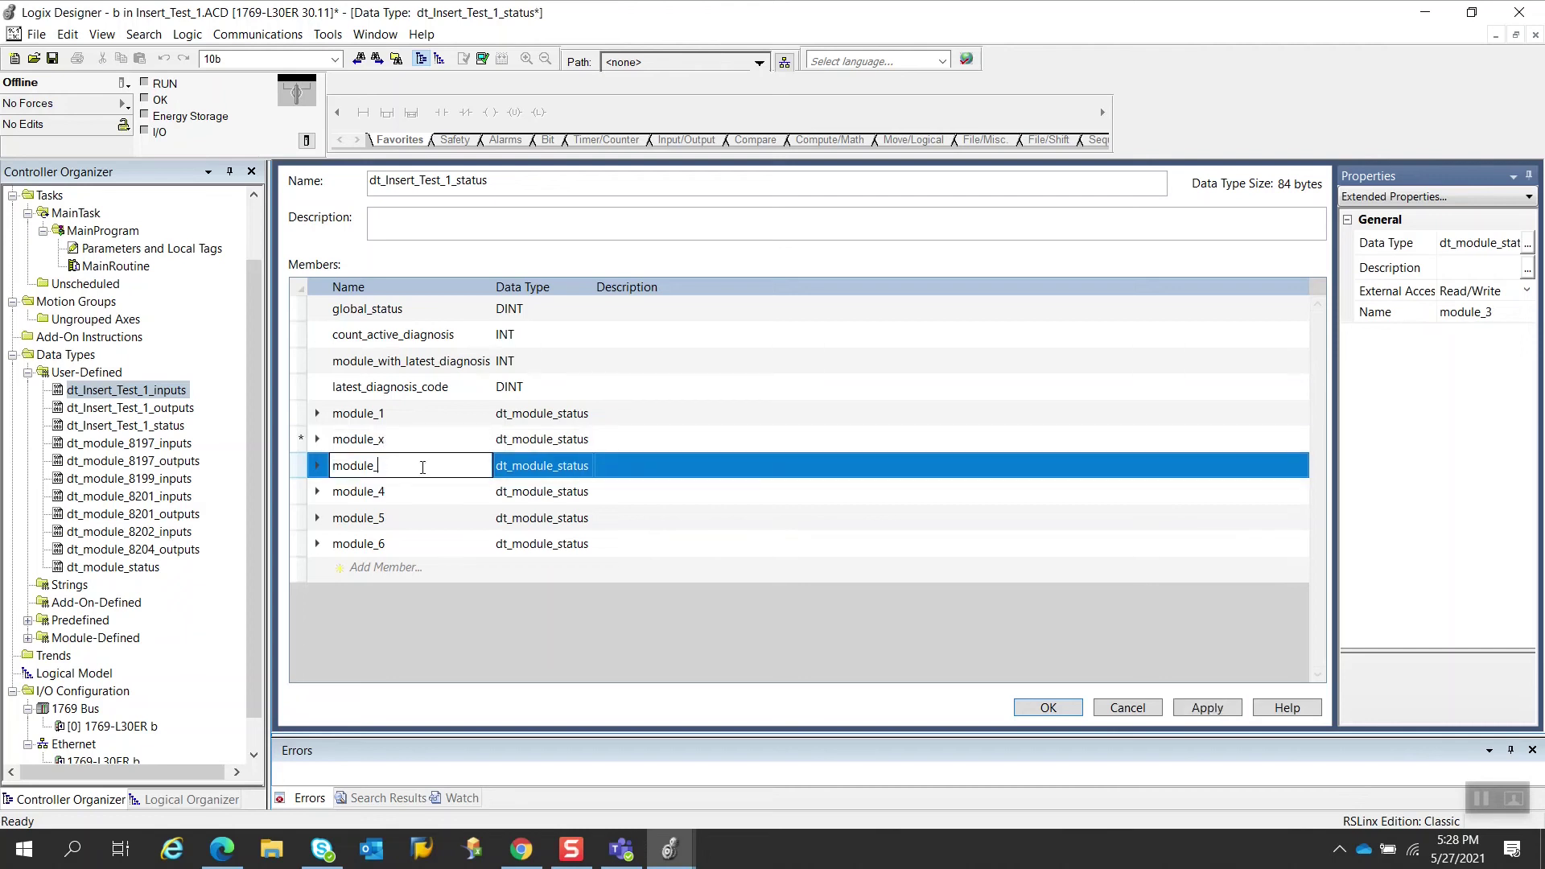
text(2)
Step: Rename status members module_4 to module_3 and module_5 to module_4
click(453, 500)
click(453, 500)
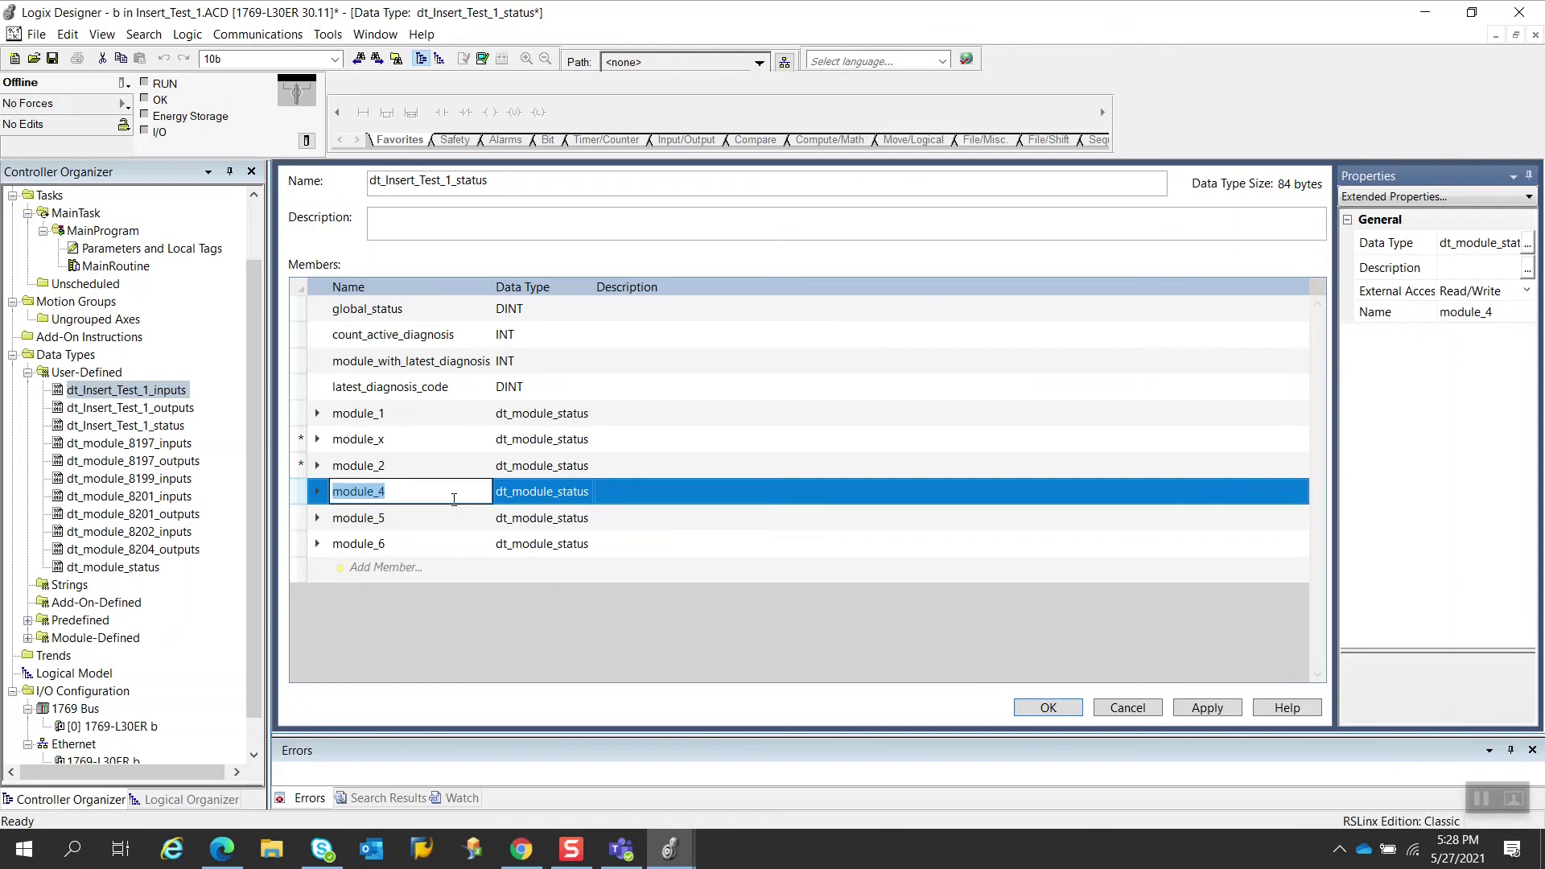
click(453, 499)
key(BackSpace)
text(3)
click(438, 510)
click(438, 521)
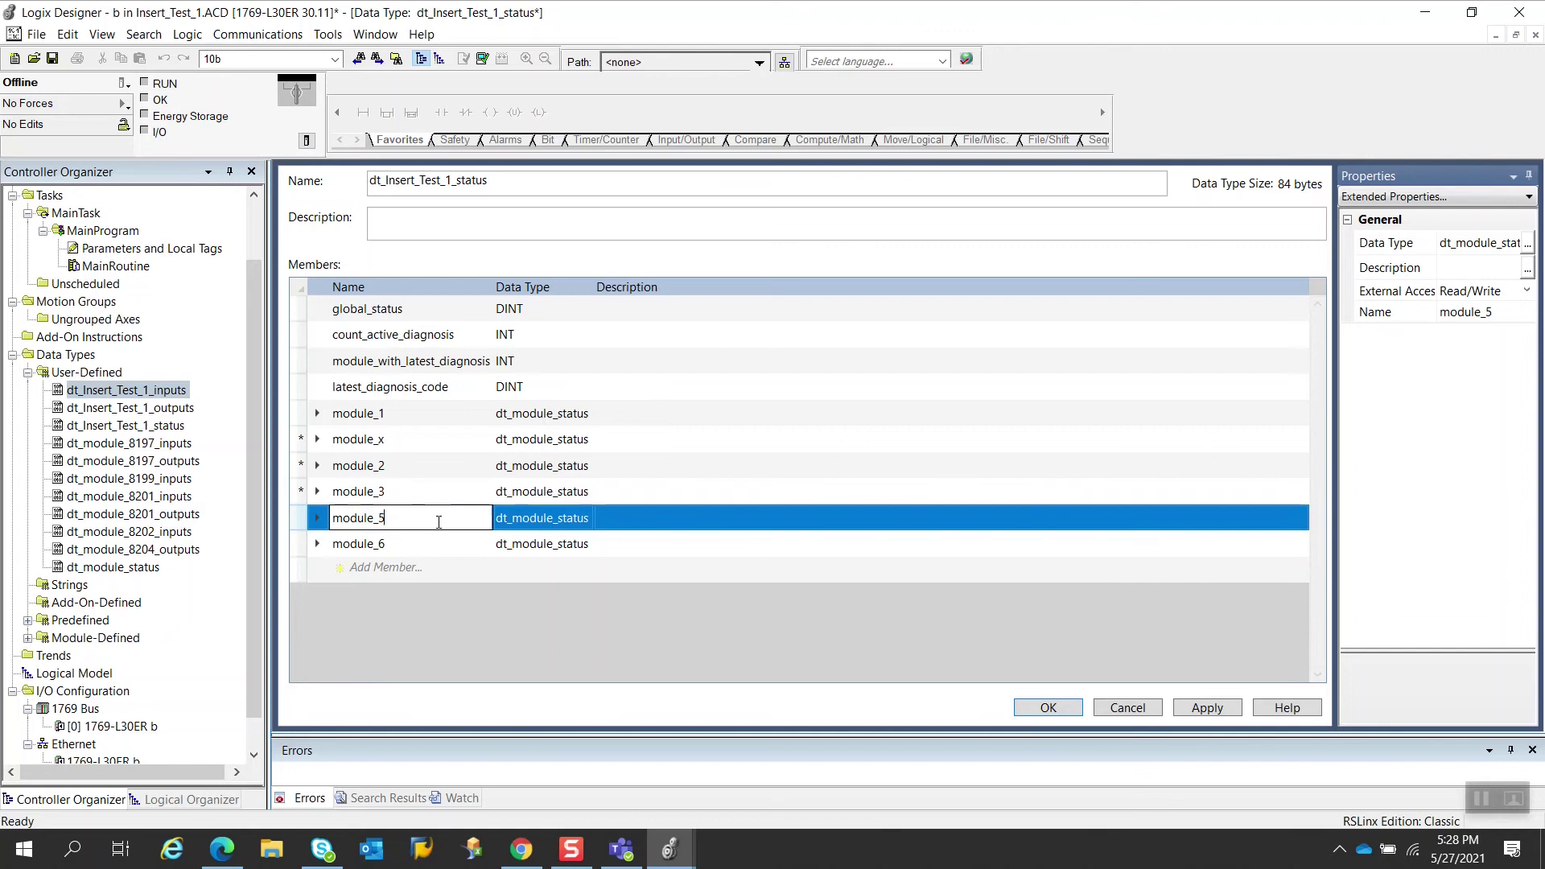
key(BackSpace)
text(4)
click(426, 544)
Step: Rename module_6 to module_5 and module_x to module_6, then apply with OK
click(428, 541)
key(BackSpace)
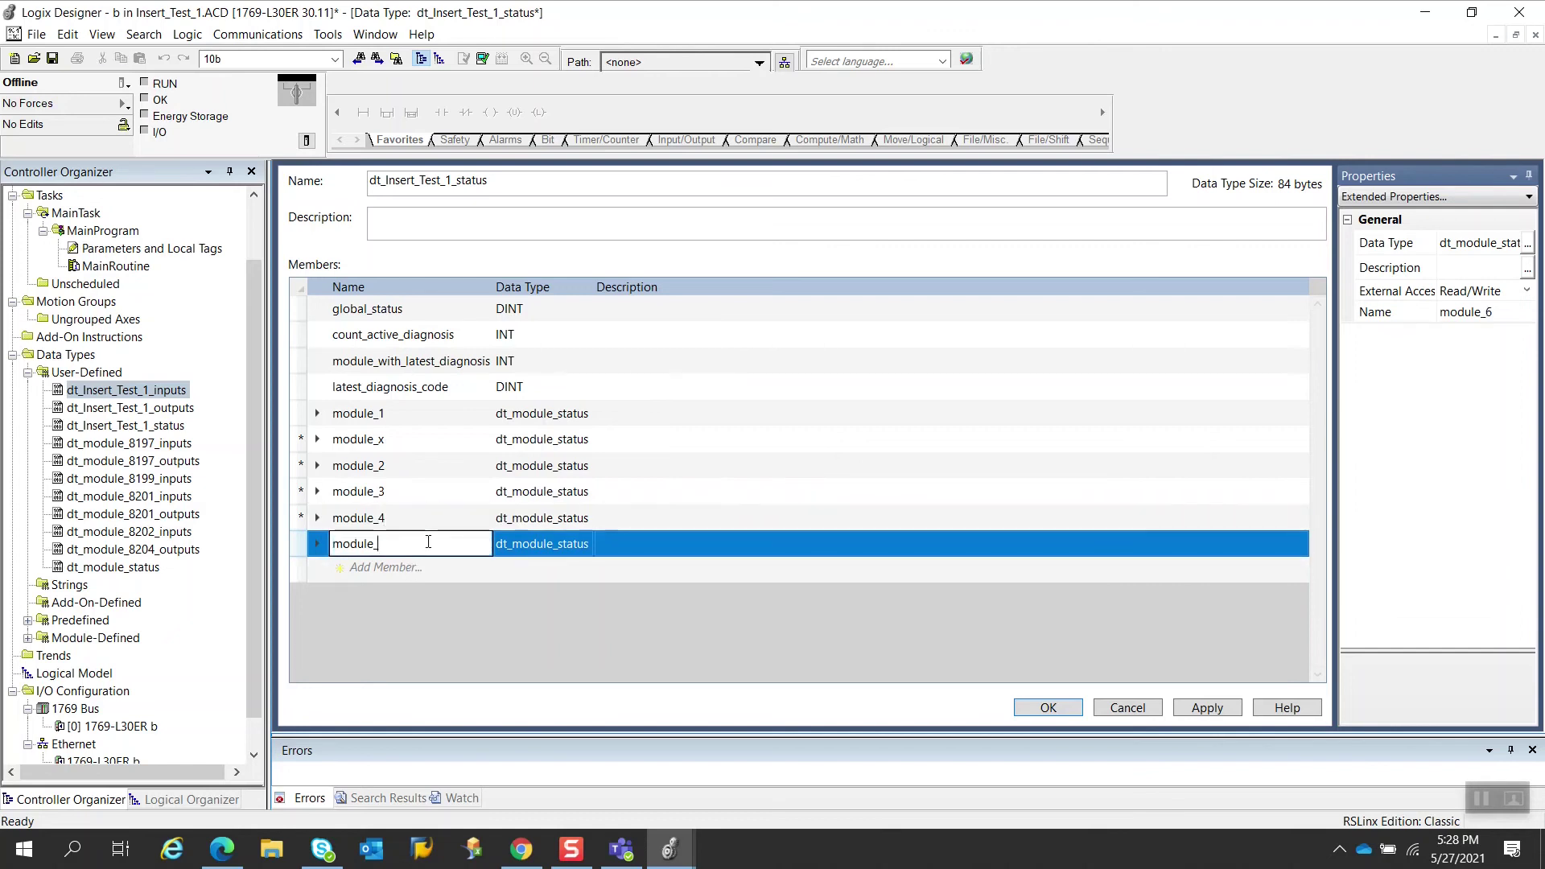
double_click(411, 440)
click(410, 440)
key(BackSpace)
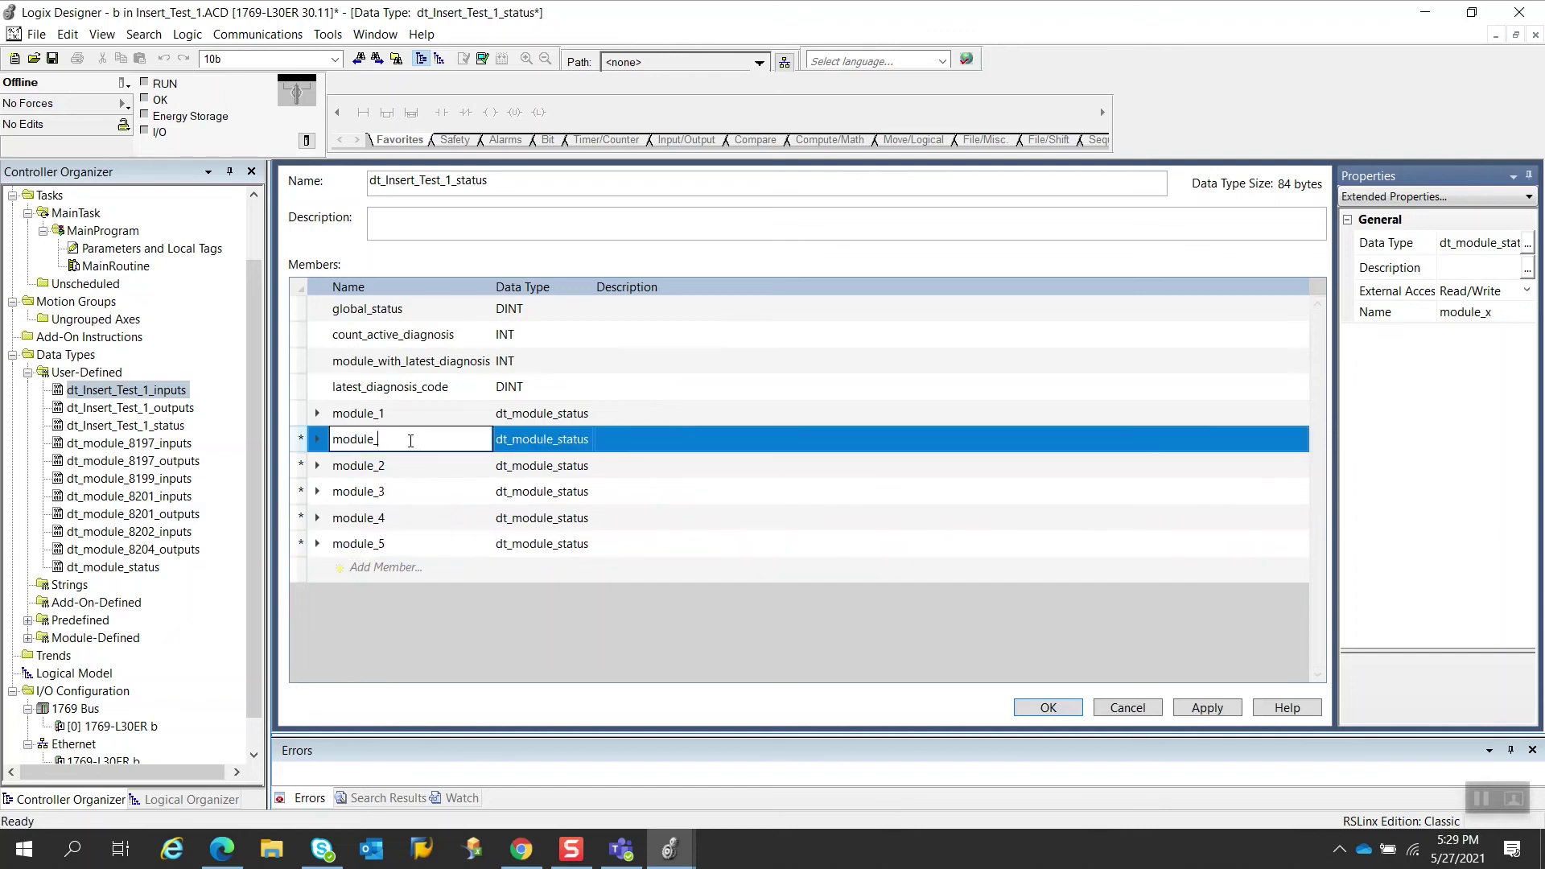
text(6)
click(1049, 707)
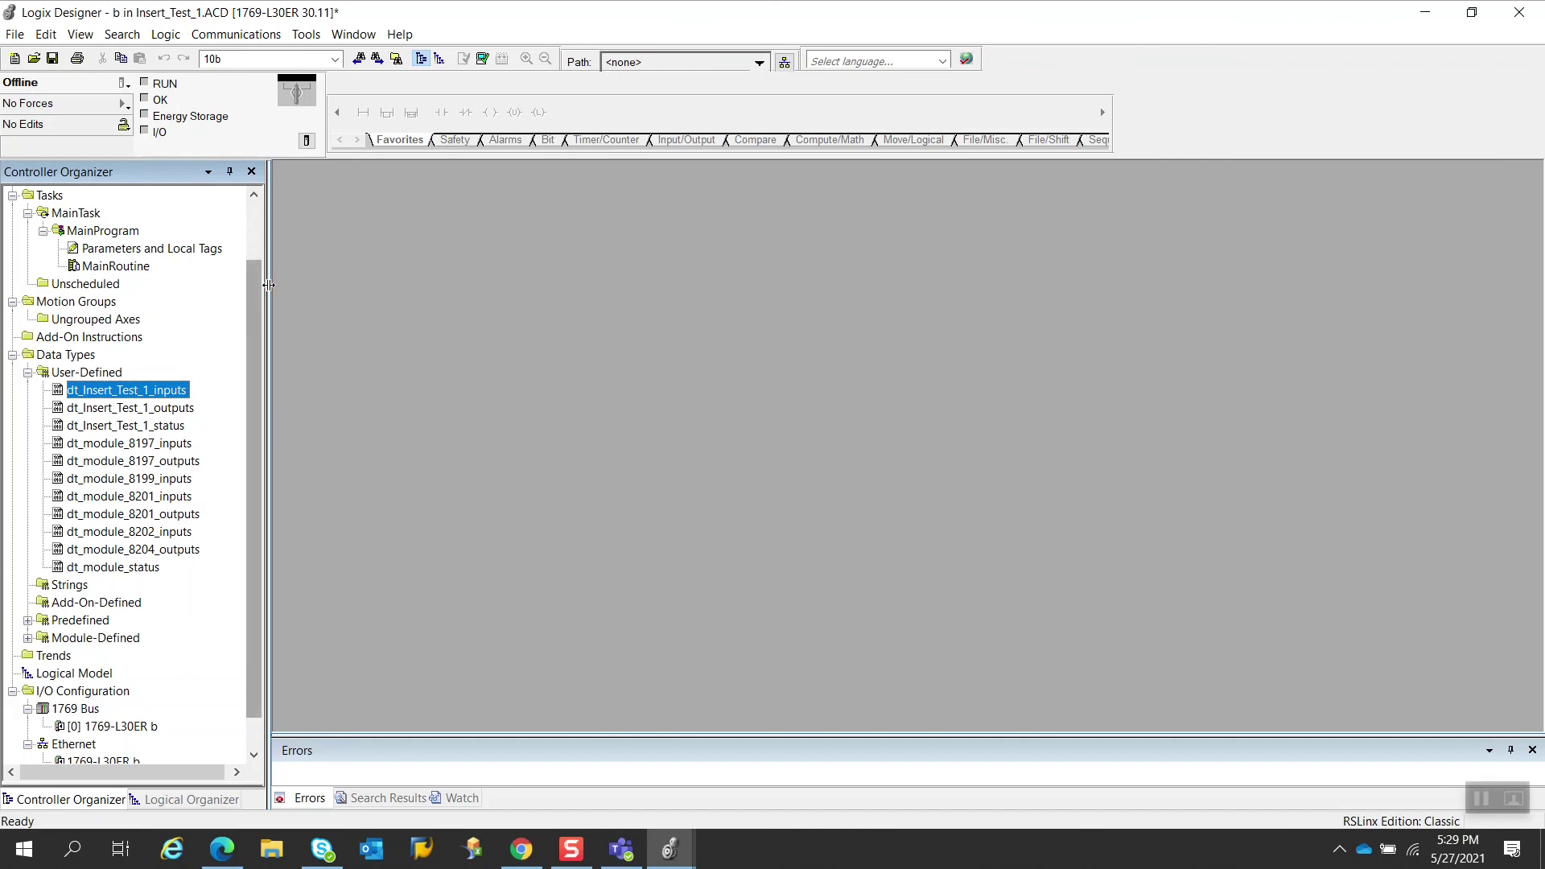
Step: Copy the ETHERNET-MODULE Insert_Test_1 module and bring the CPX_AP_I_Insert_Test window forward
drag(253, 292, 248, 452)
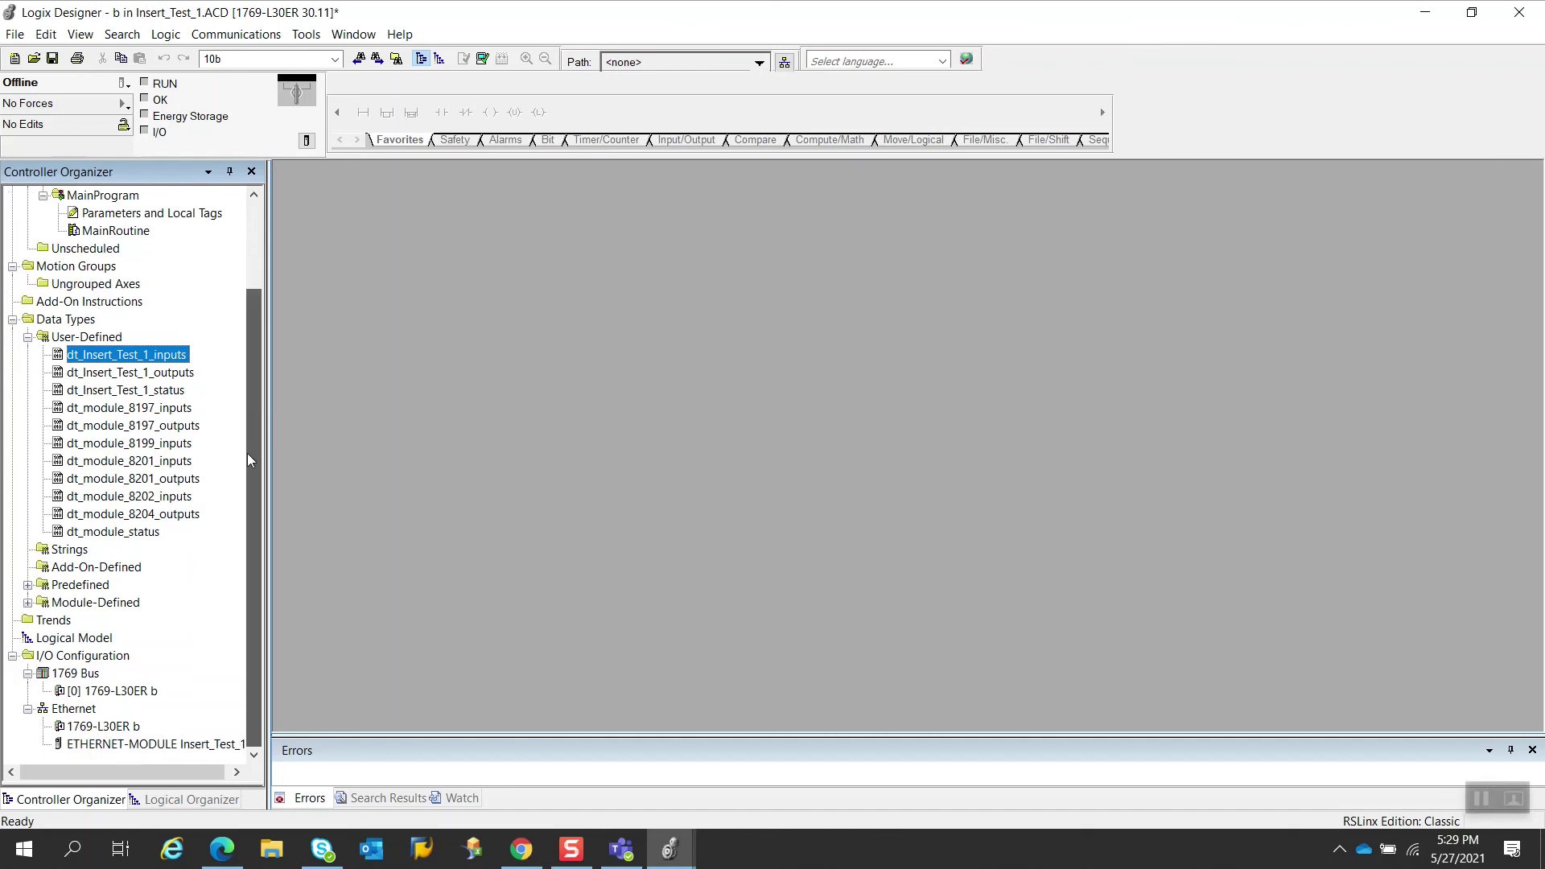
right_click(178, 745)
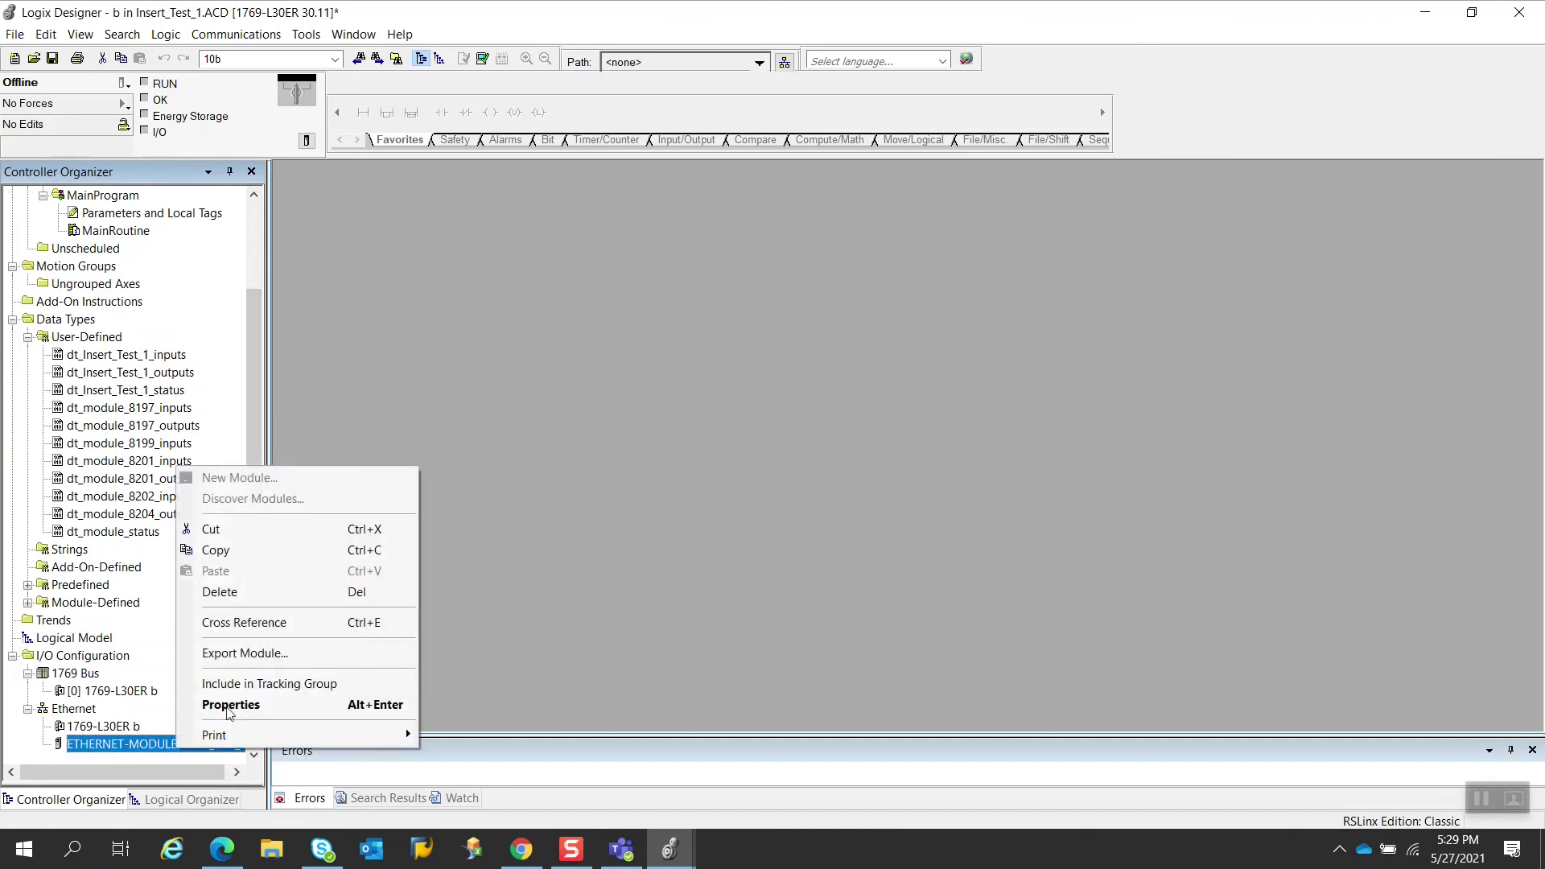
click(241, 551)
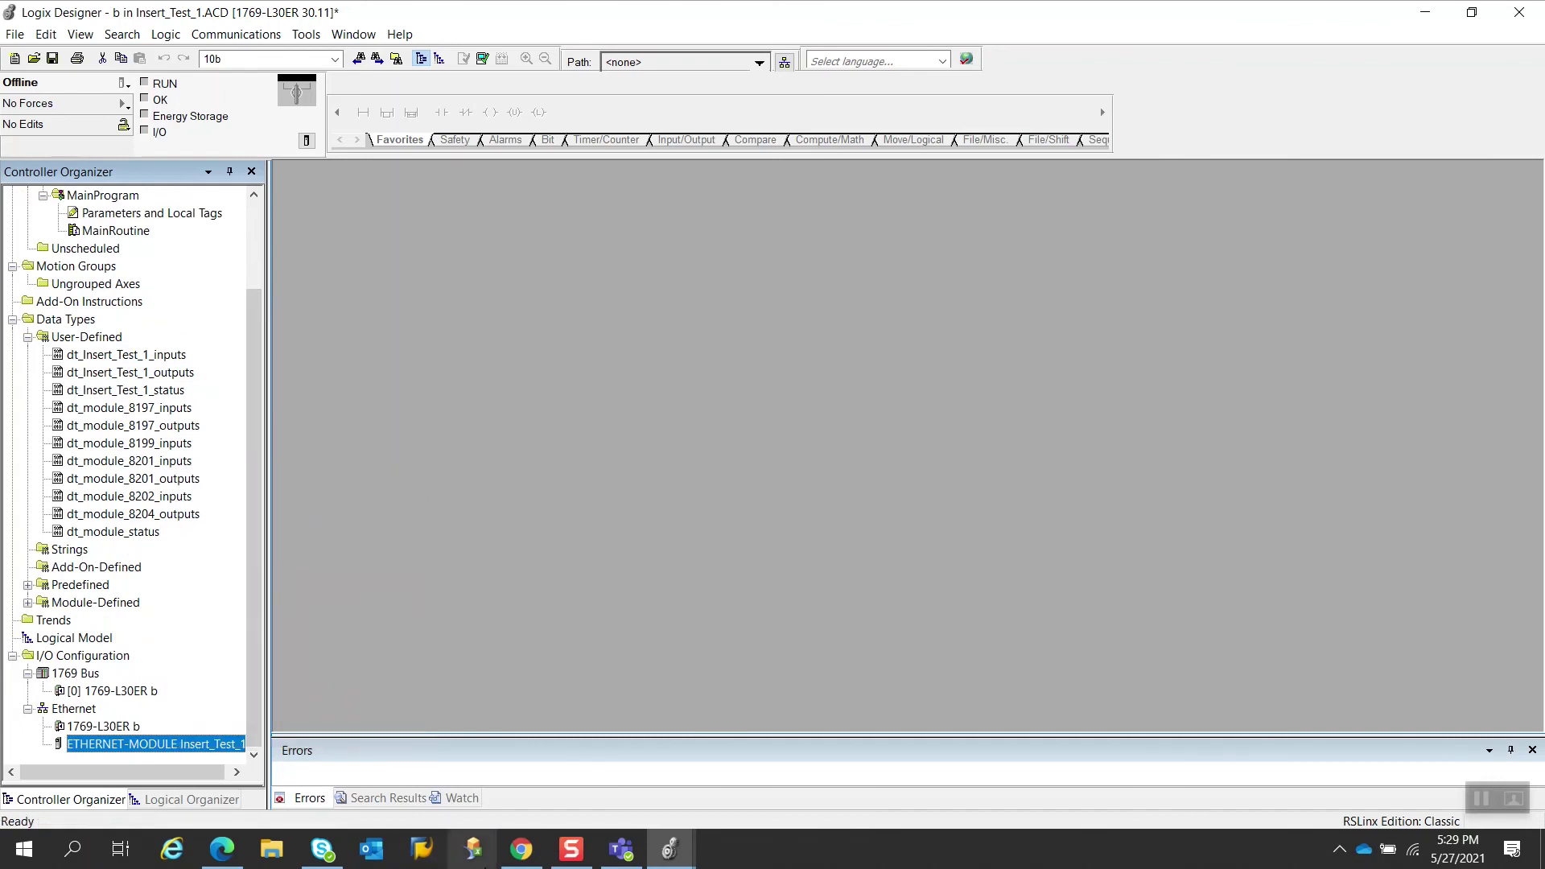
mouse_move(680, 860)
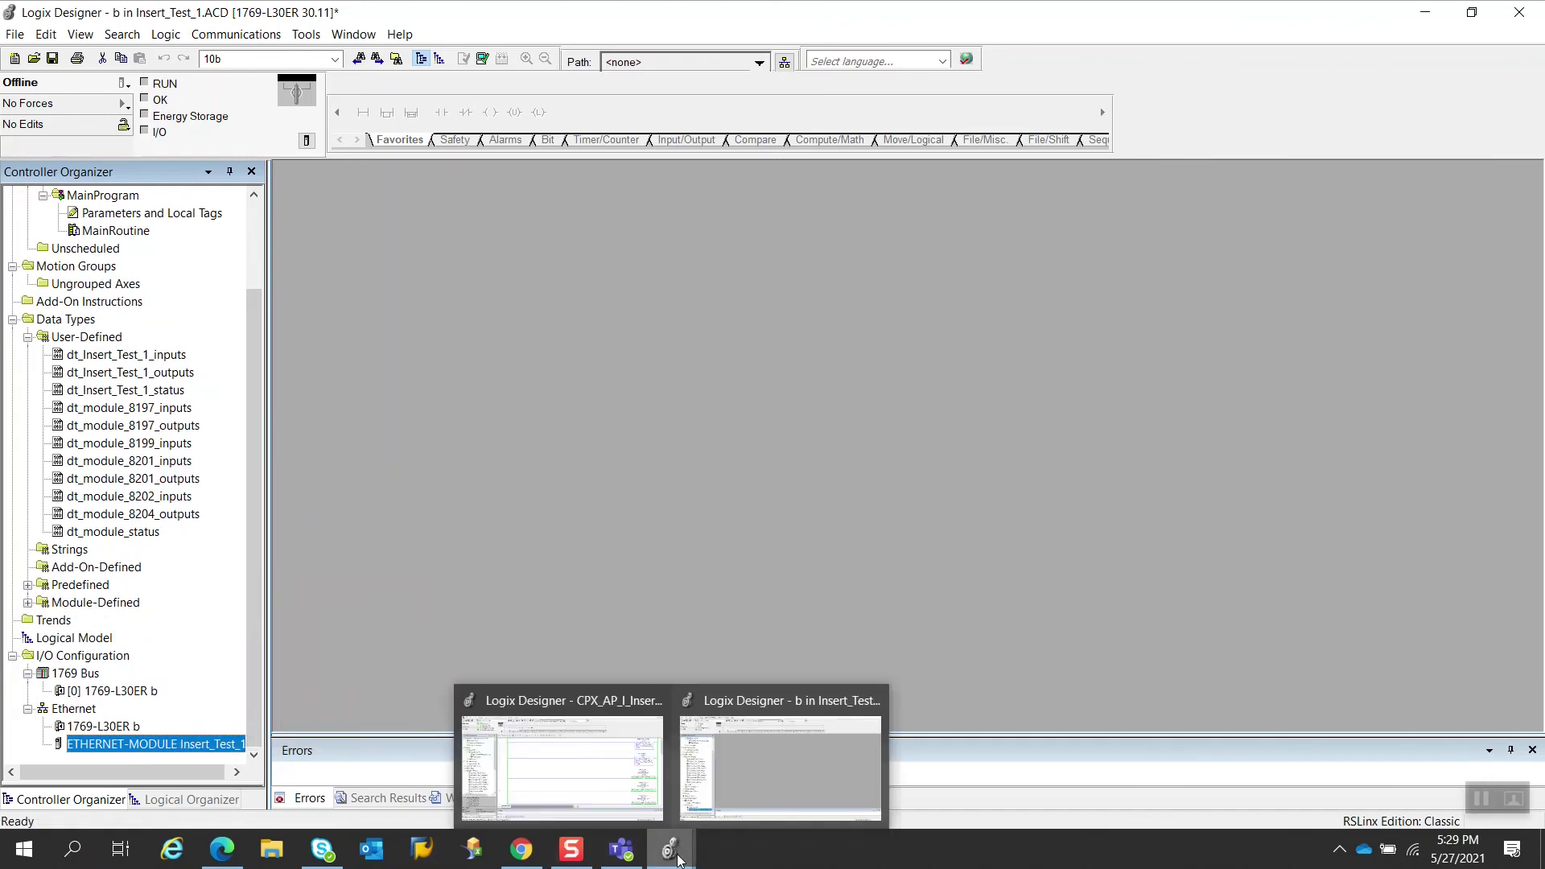
click(653, 819)
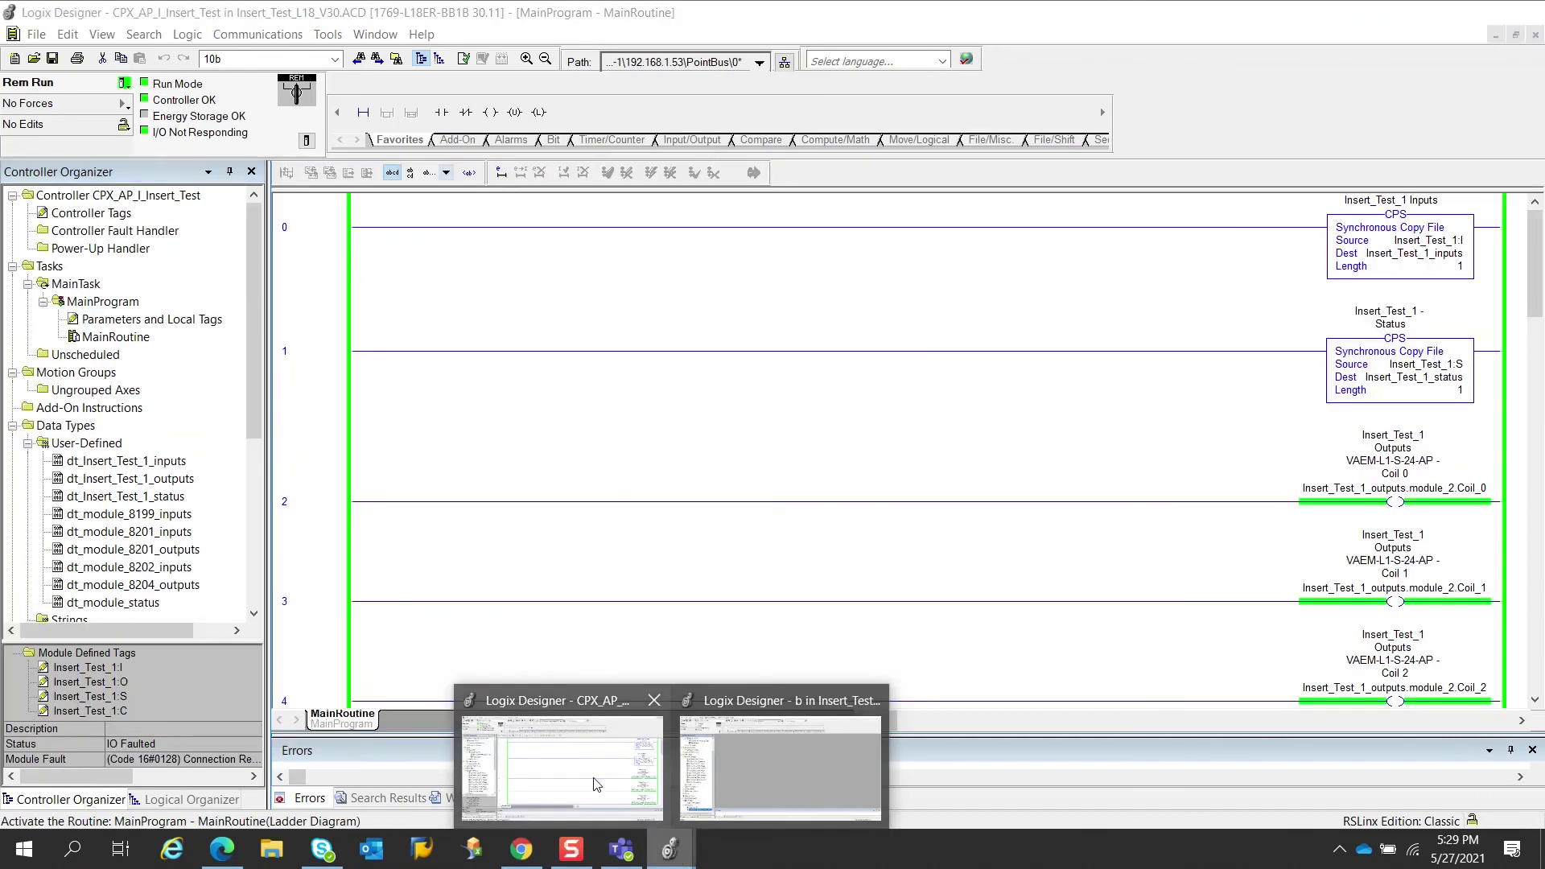
Step: Take the controller offline and delete the old ETHERNET-MODULE Insert_Test_1 module
click(124, 83)
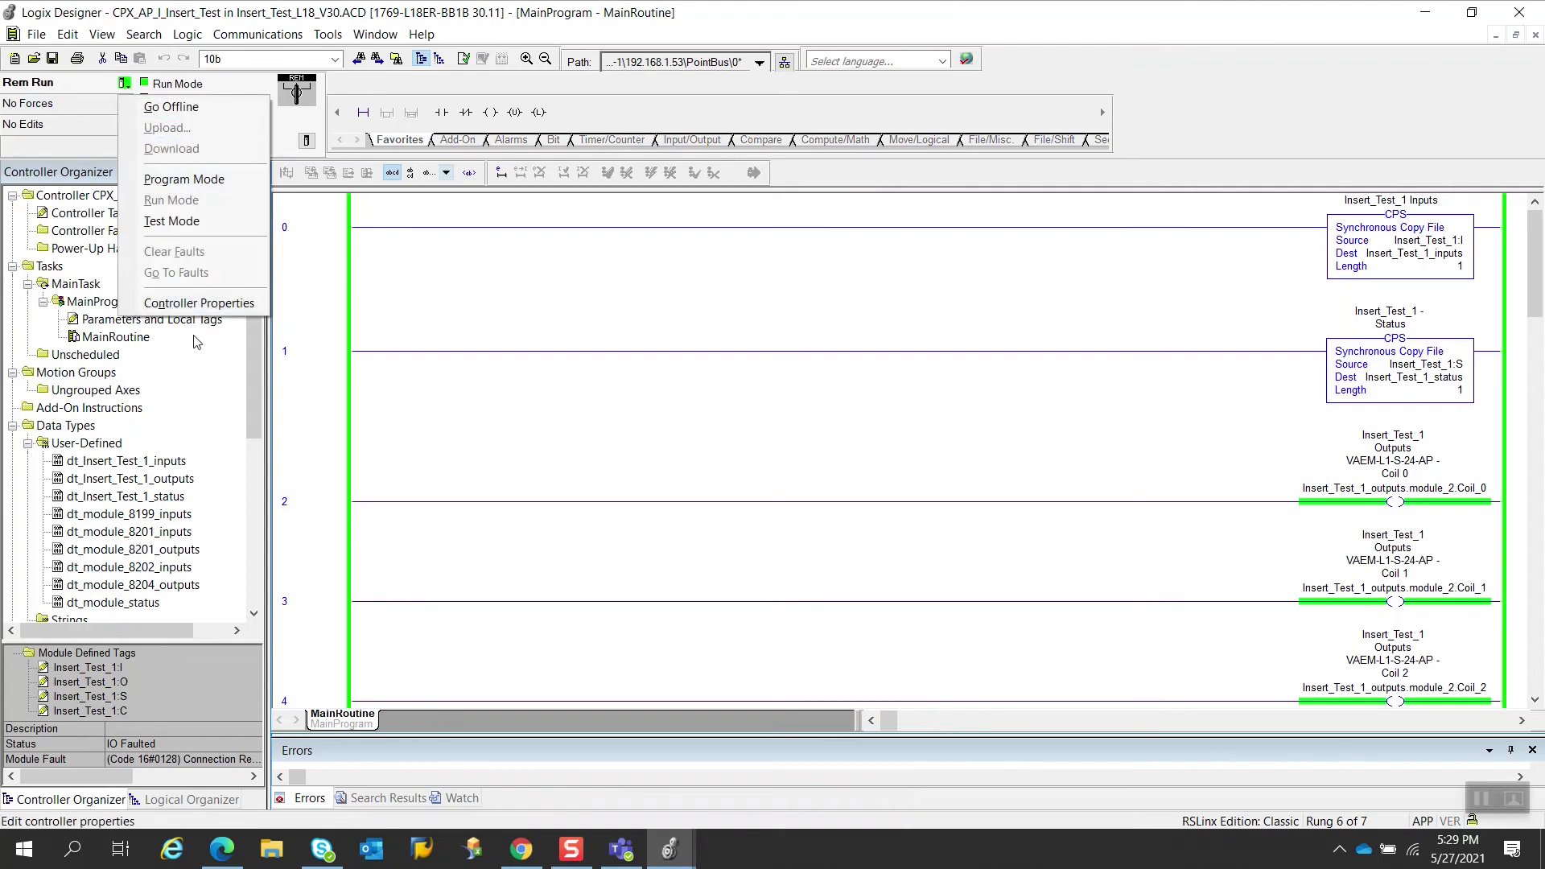
click(197, 110)
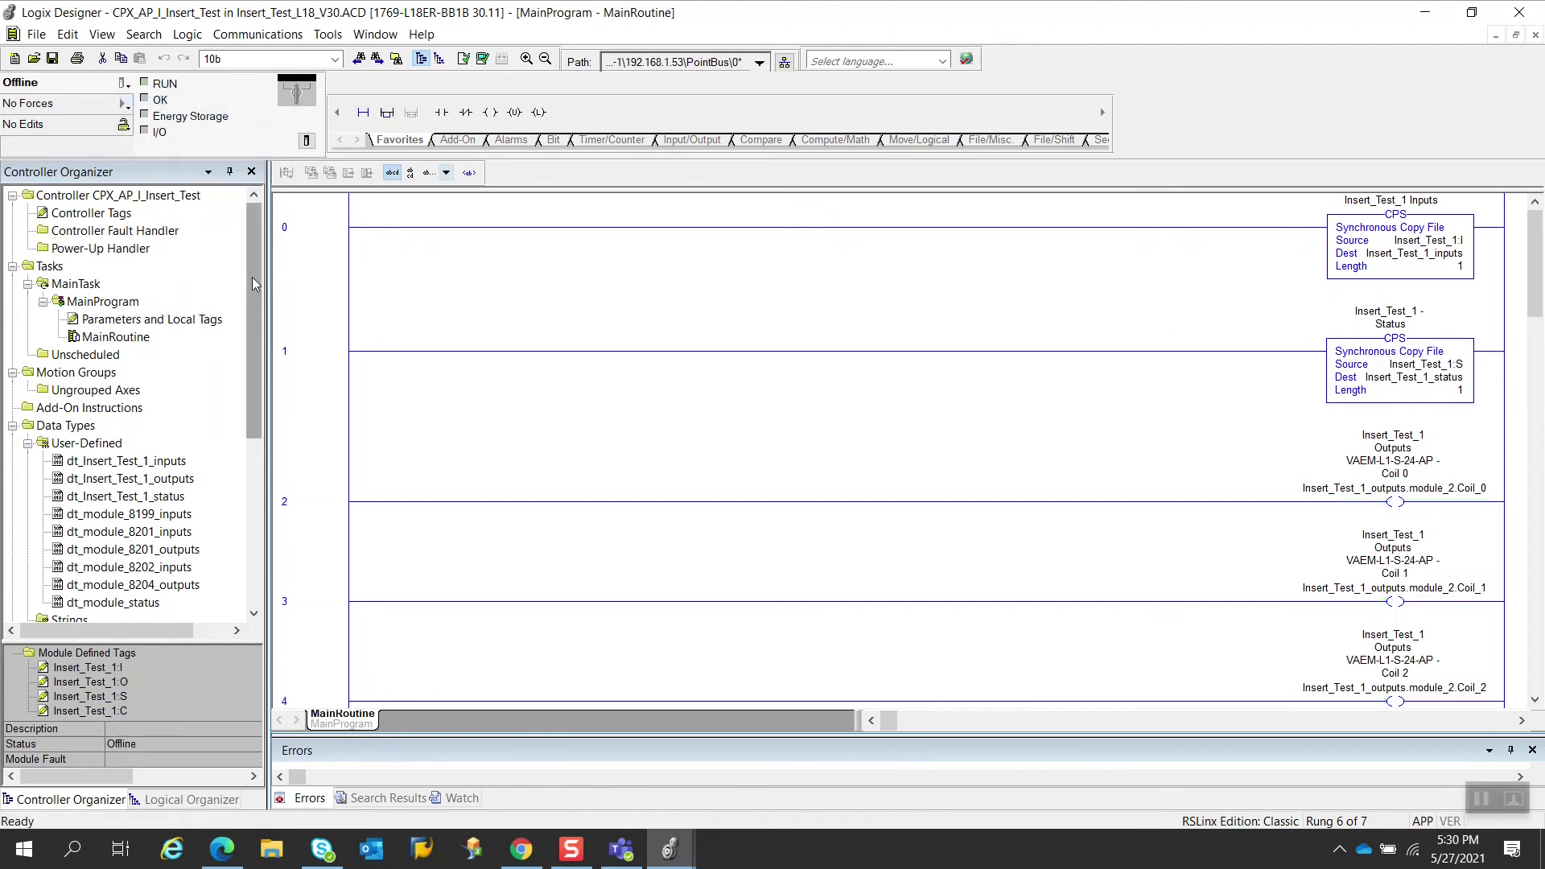
drag(253, 277, 253, 444)
click(91, 603)
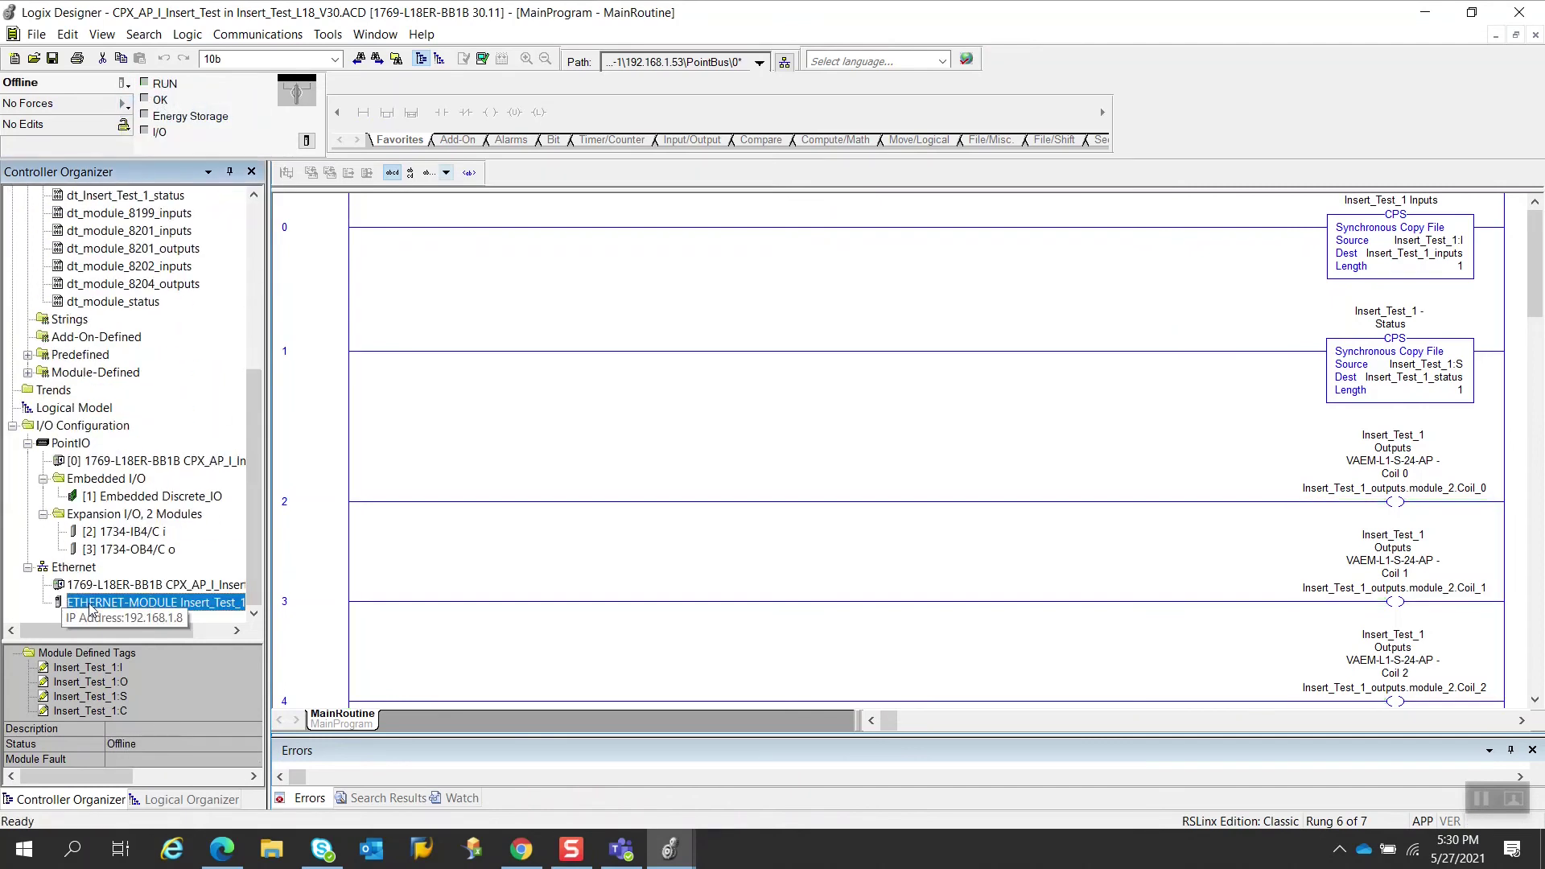
key(Delete)
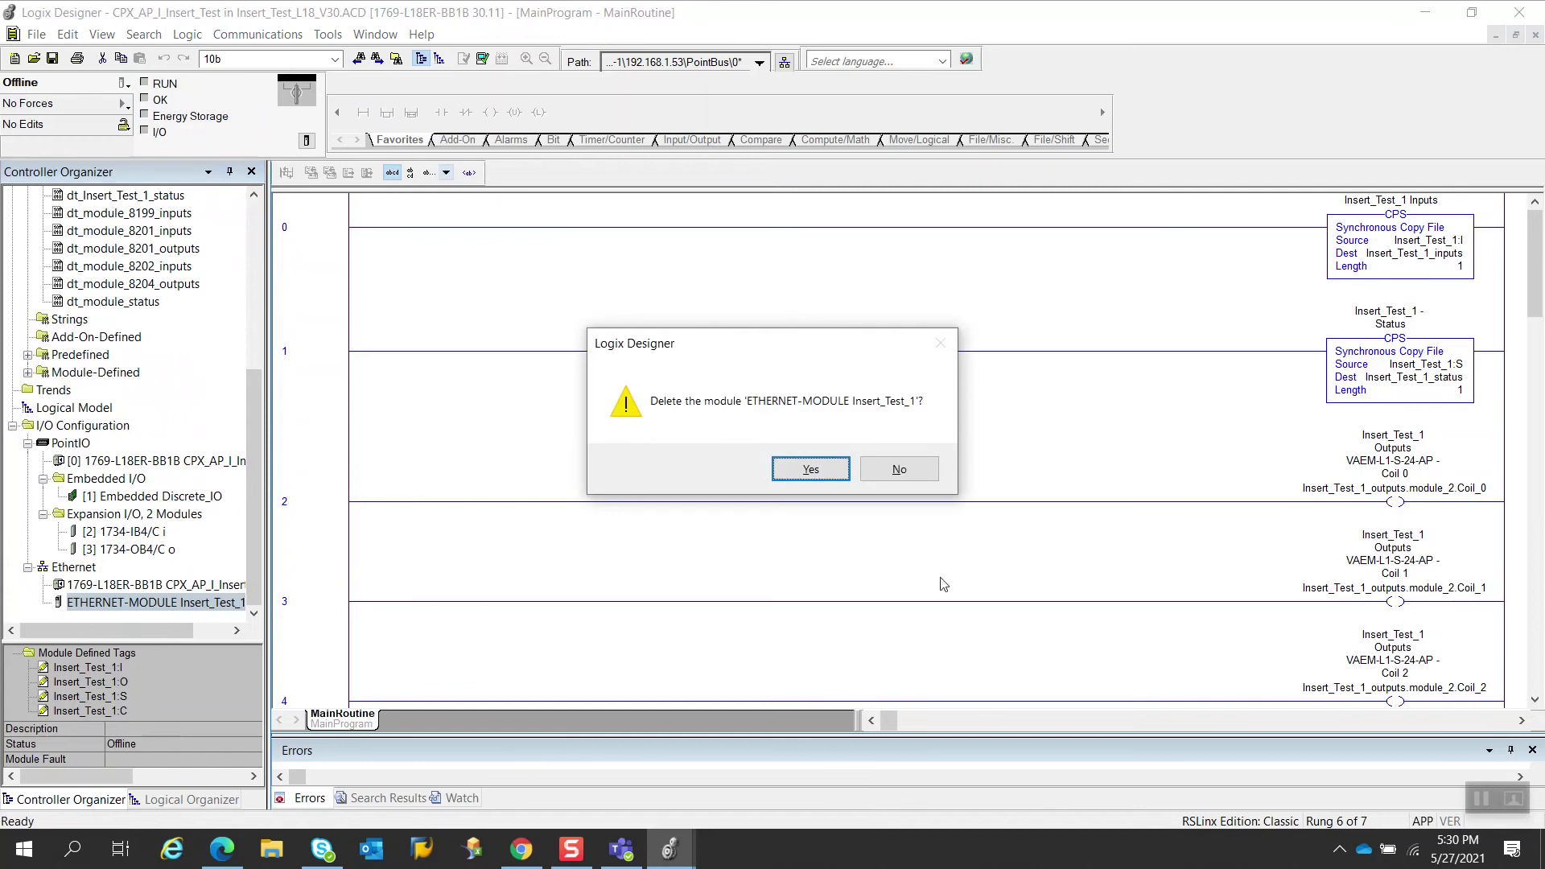
click(824, 461)
Step: Paste the copied Insert_Test_1 module under the Ethernet network
click(76, 588)
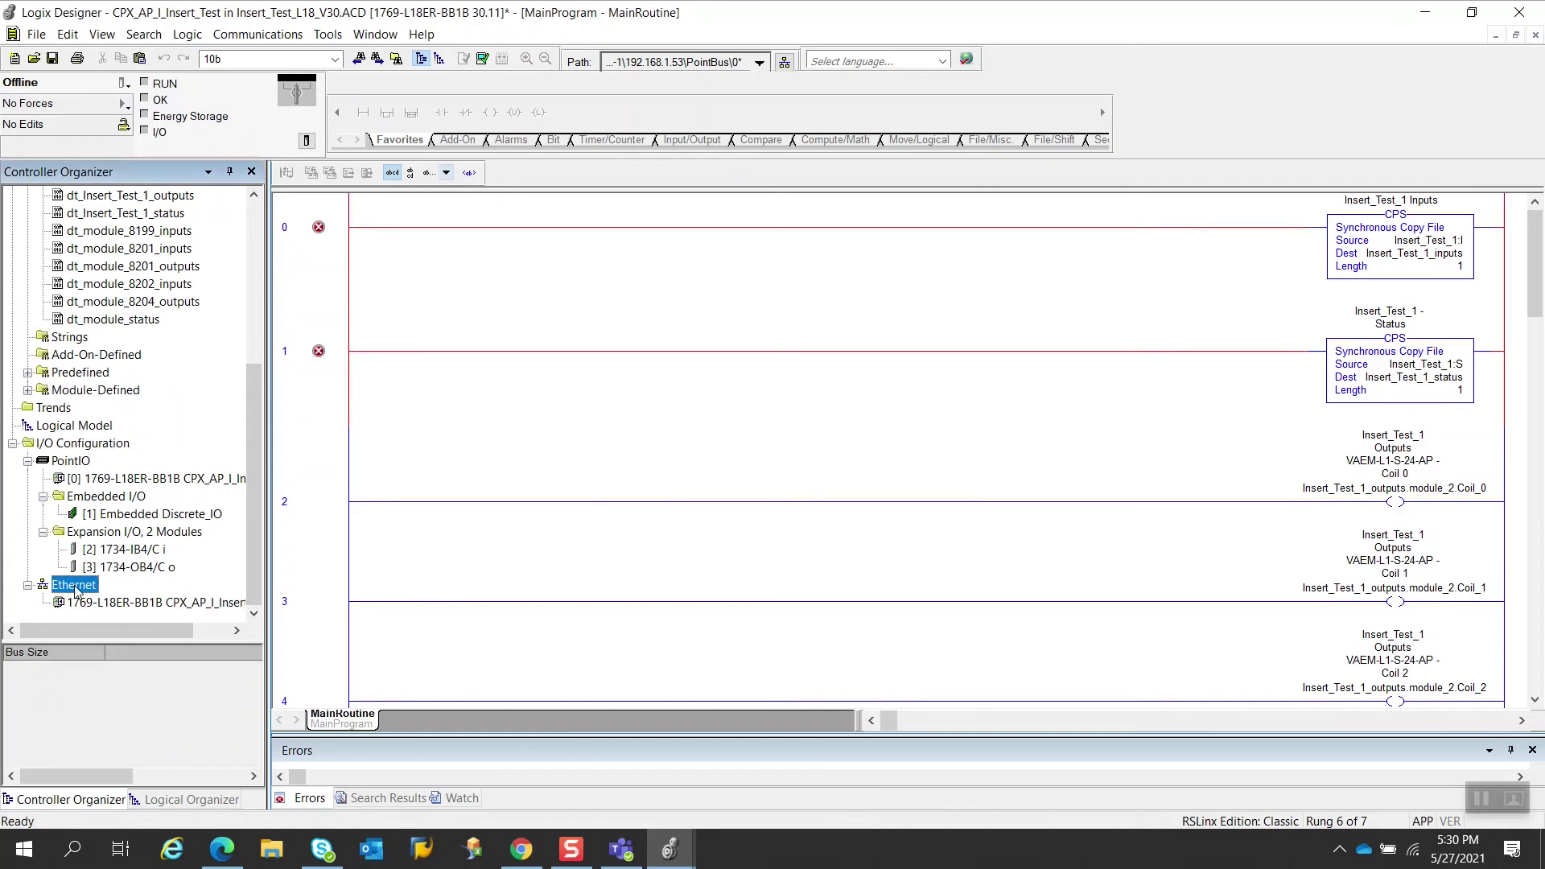
right_click(76, 588)
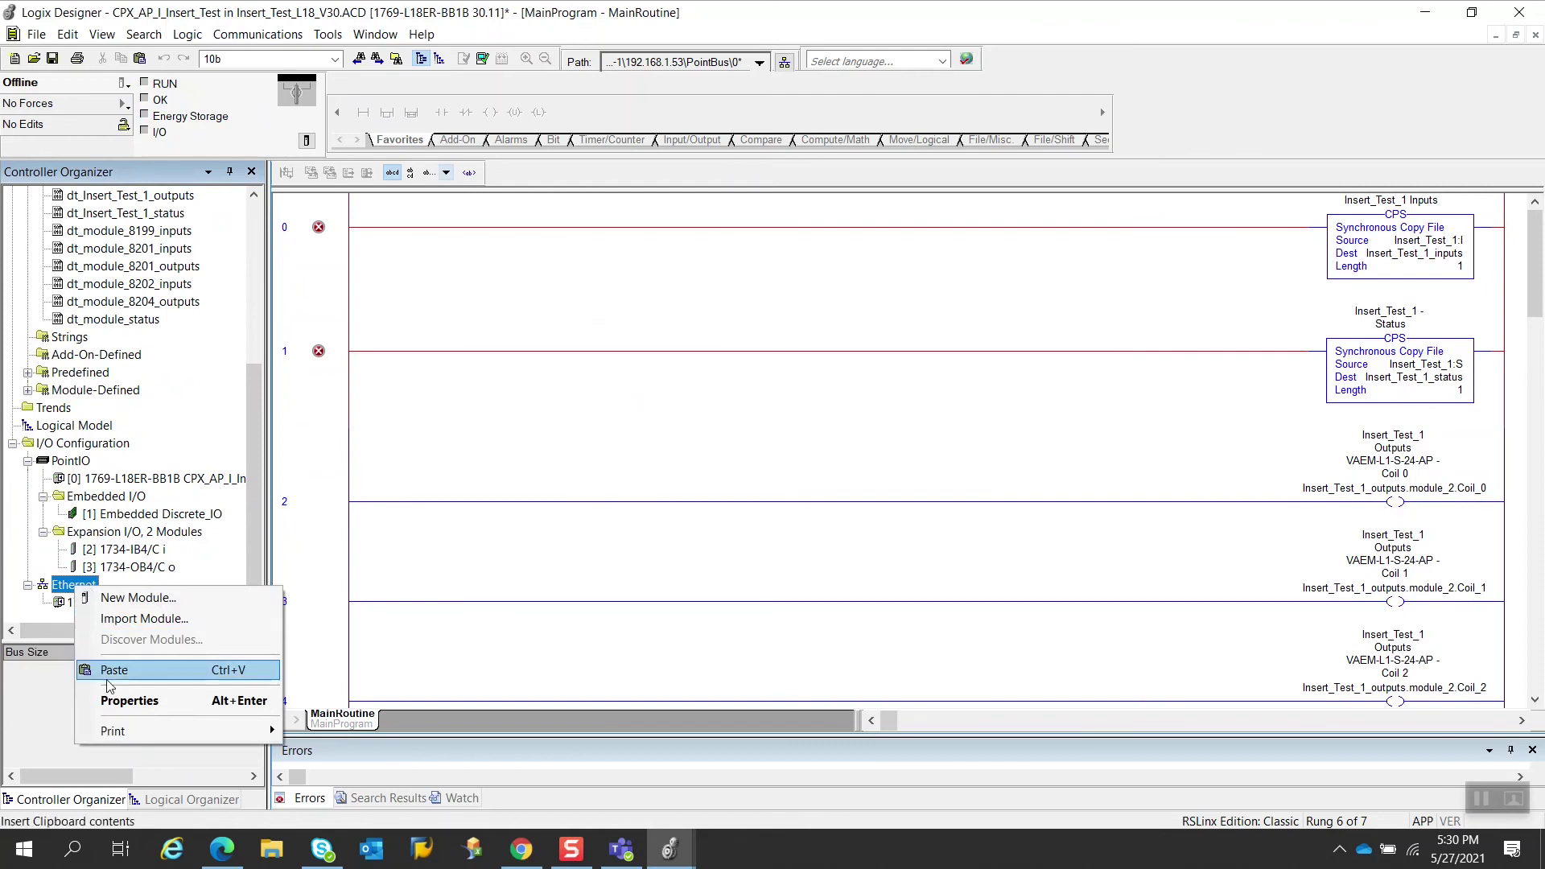
click(113, 670)
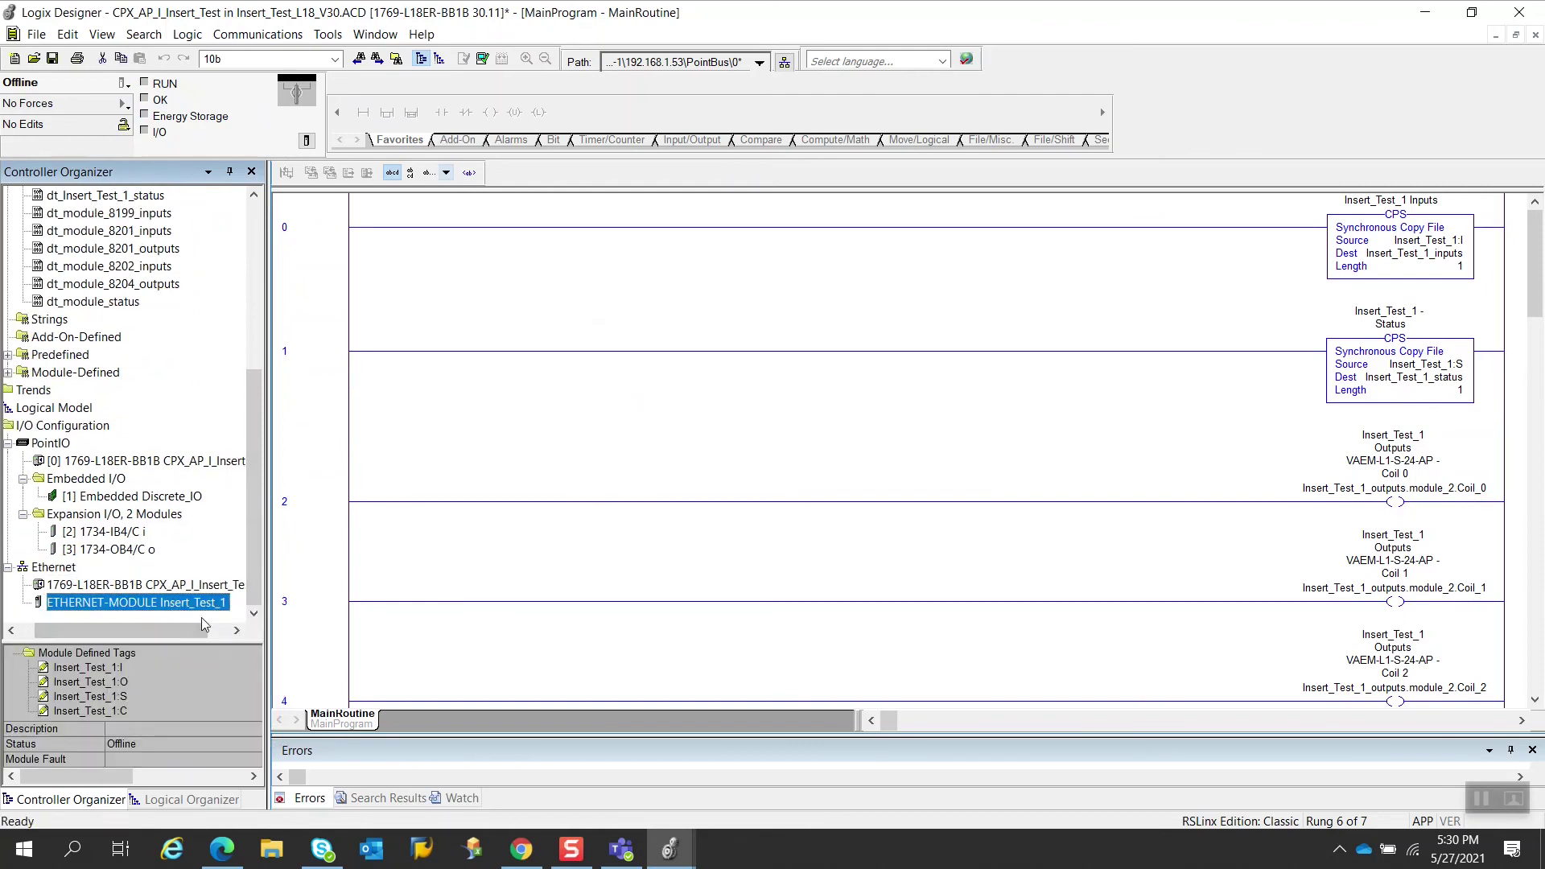
drag(257, 409, 257, 240)
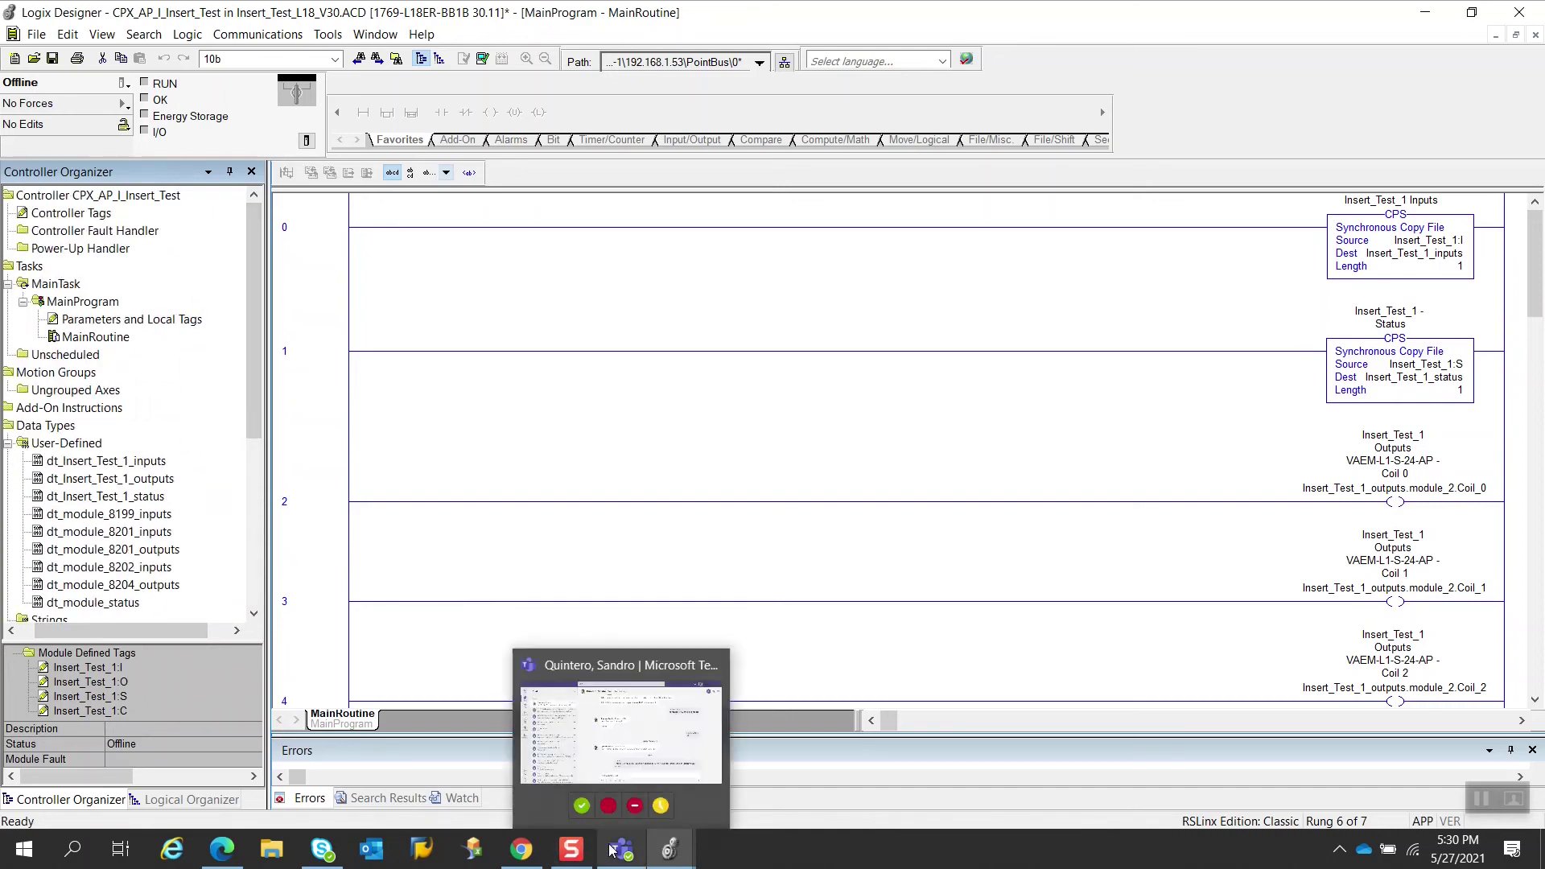
Step: In the b project, open MainRoutine and extend the rung selection through rung 2
mouse_move(673, 851)
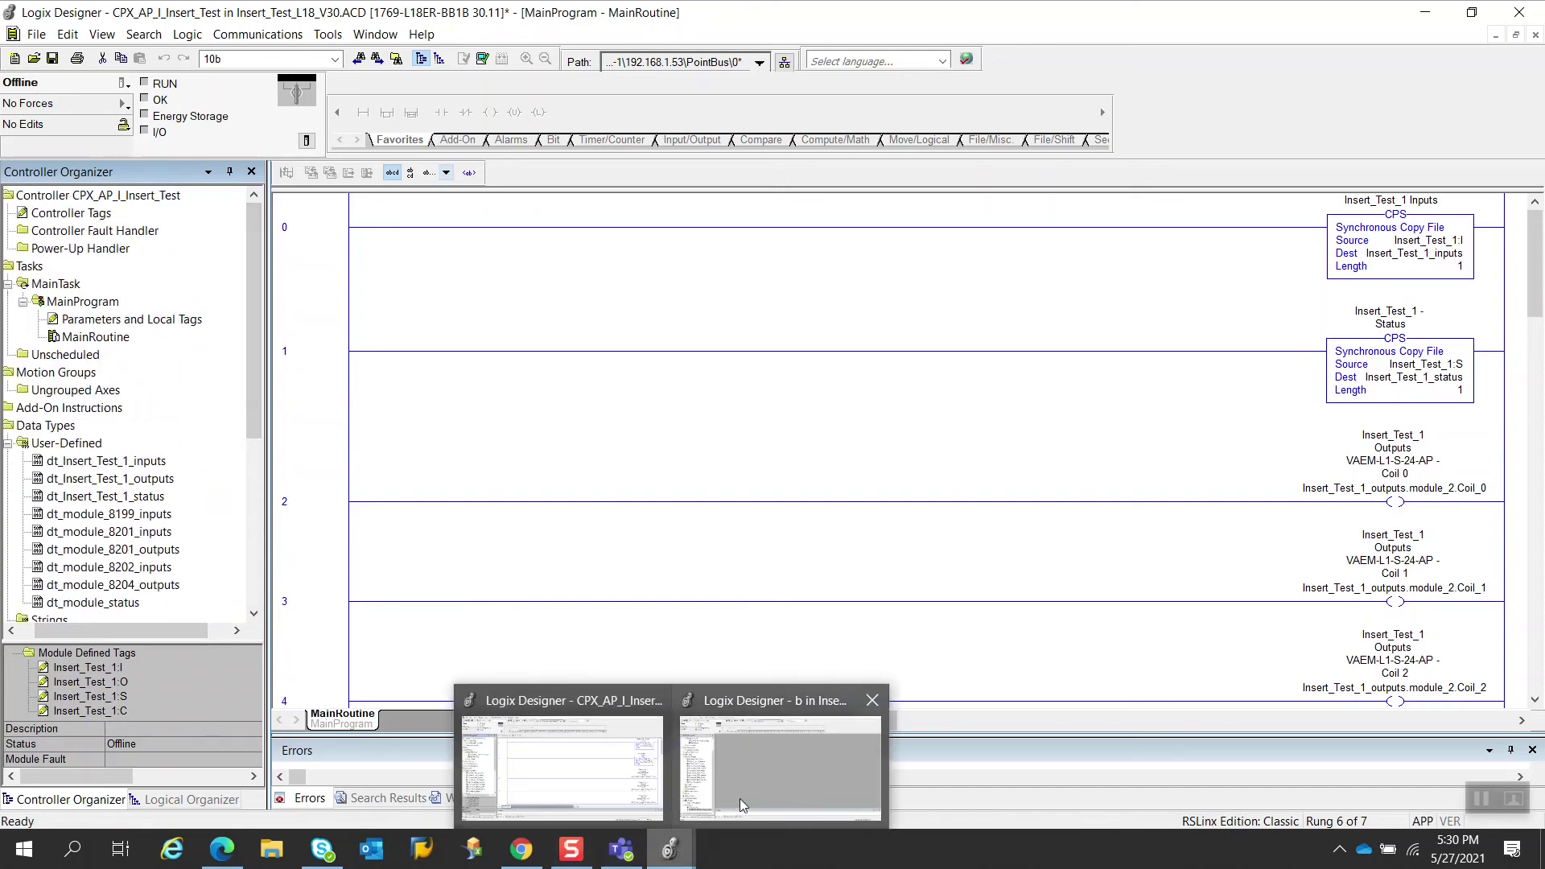
click(762, 800)
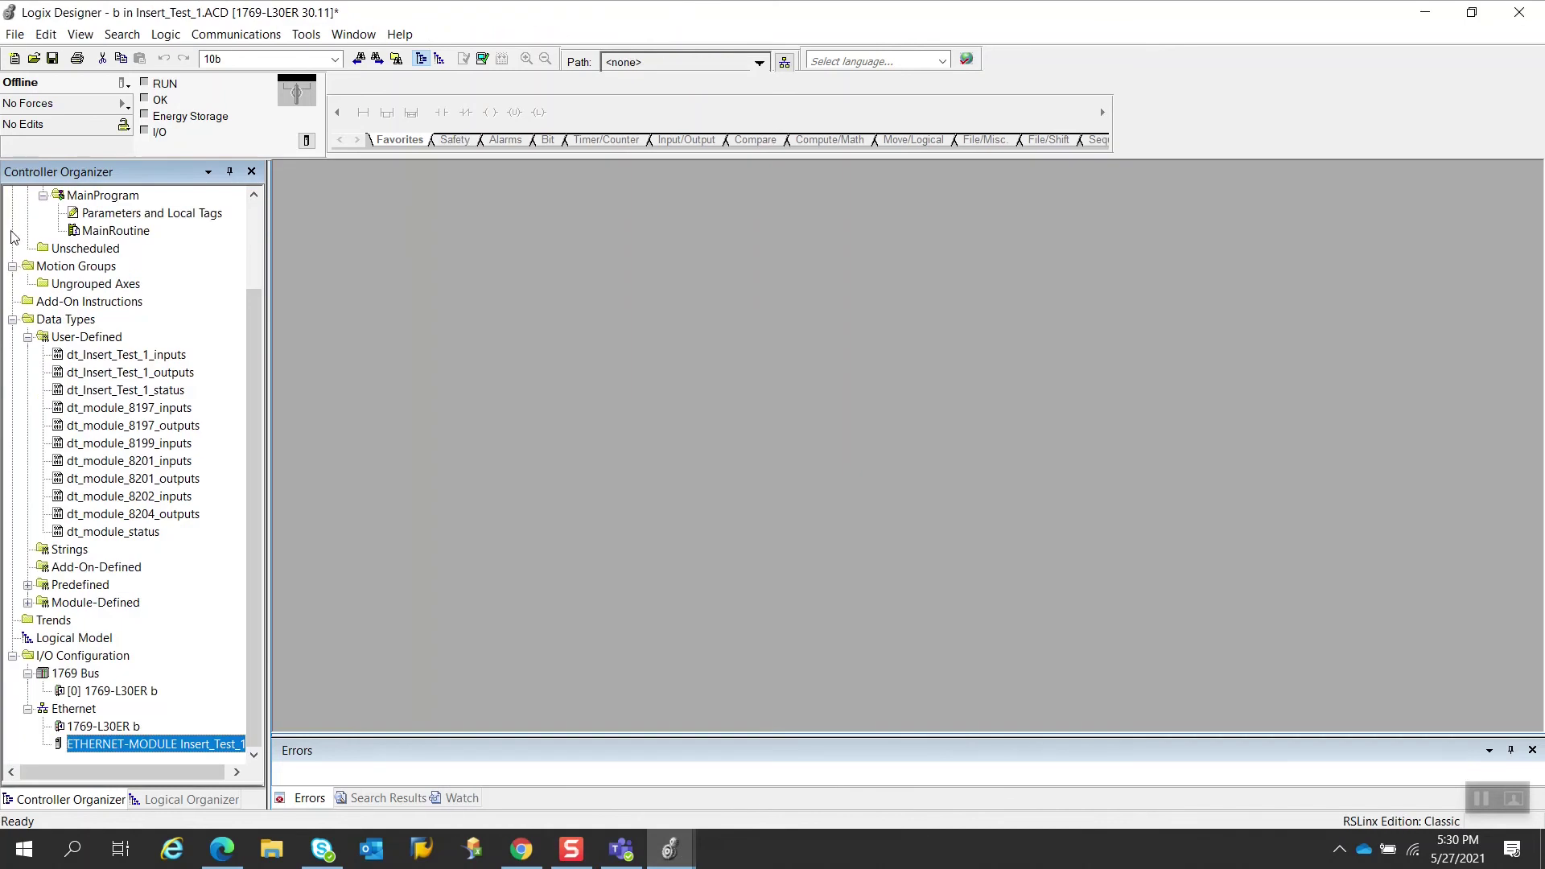
drag(254, 323, 265, 193)
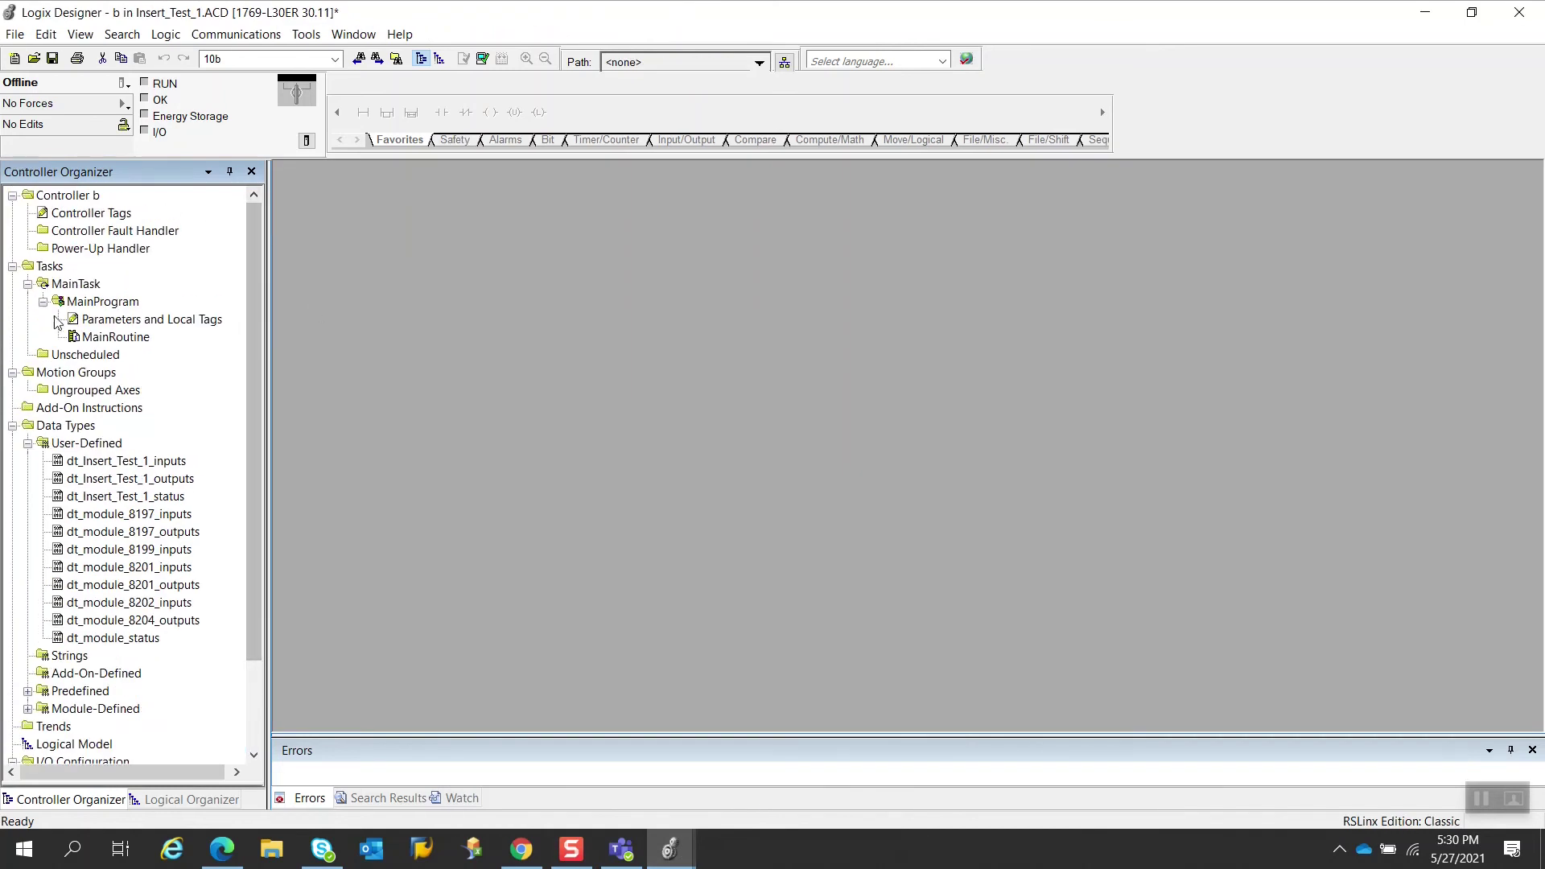
click(90, 345)
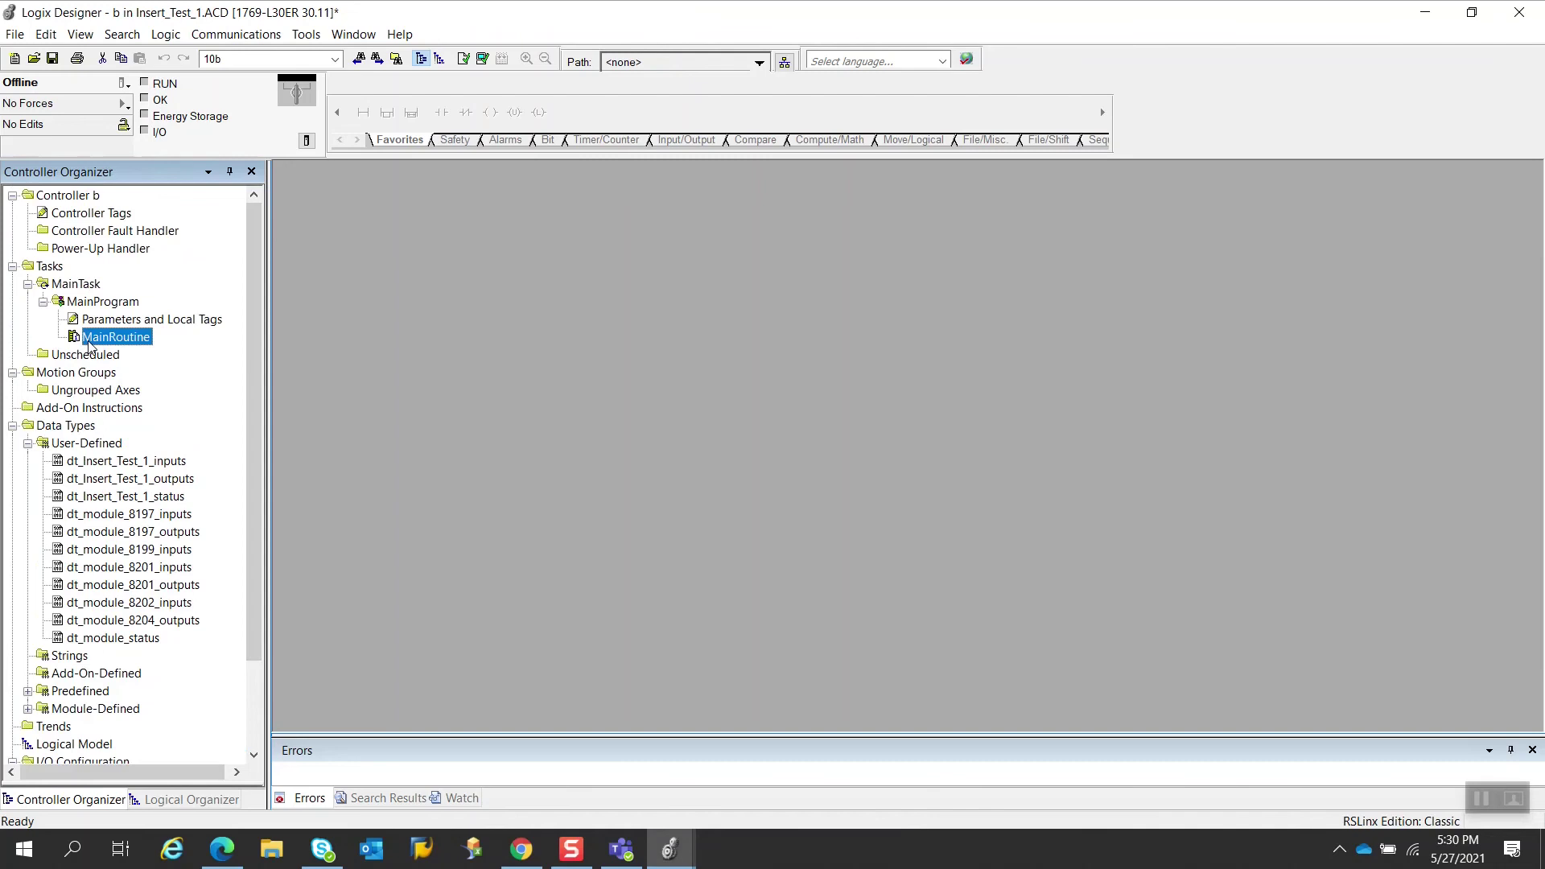
double_click(90, 346)
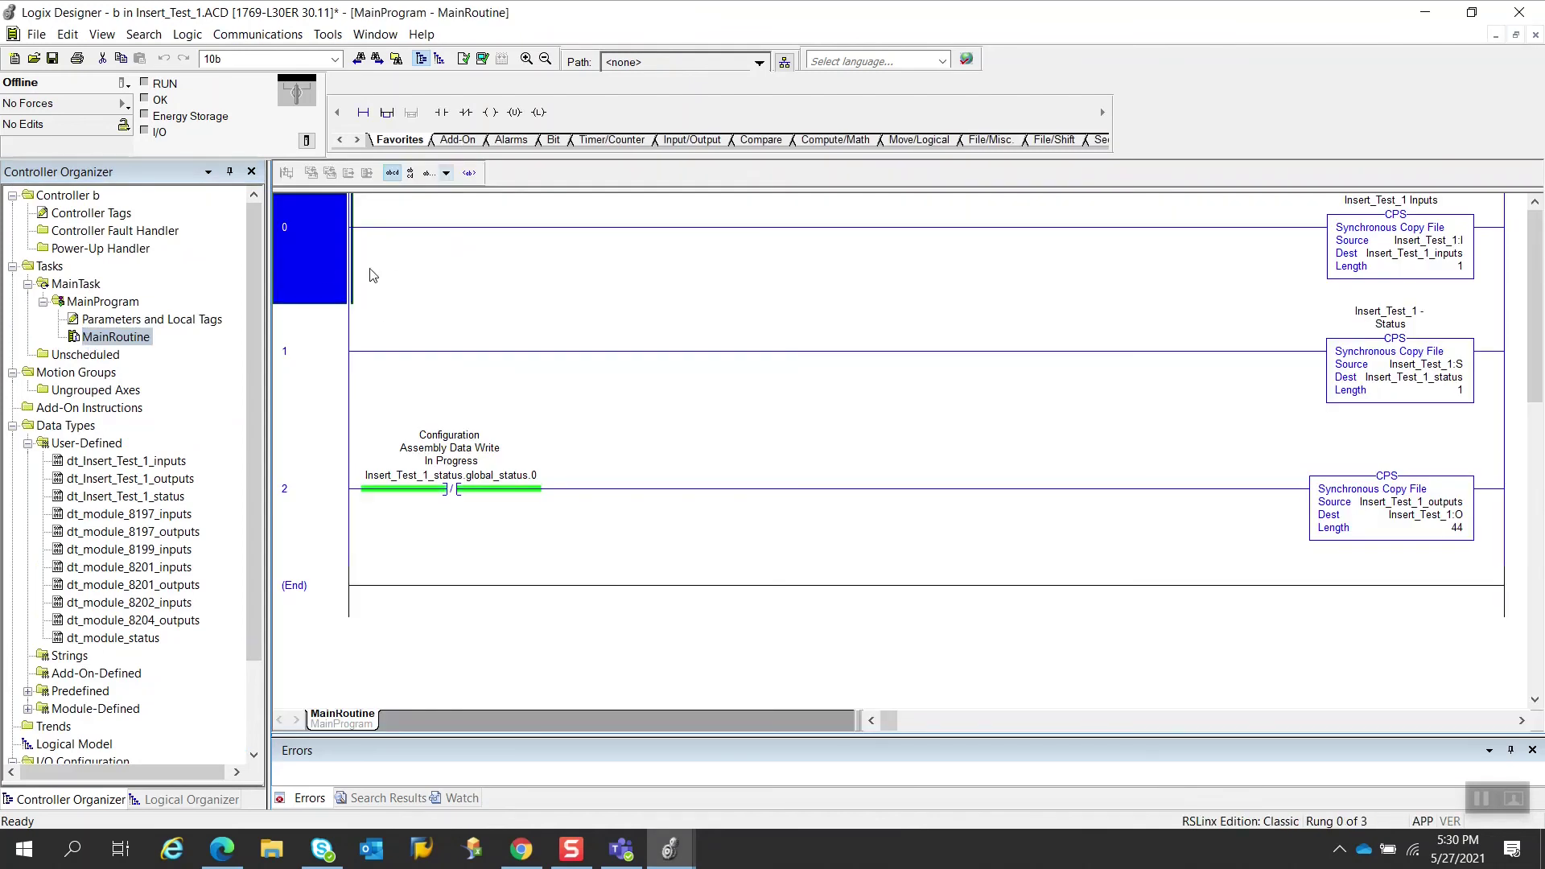
key(Down)
key(Down)
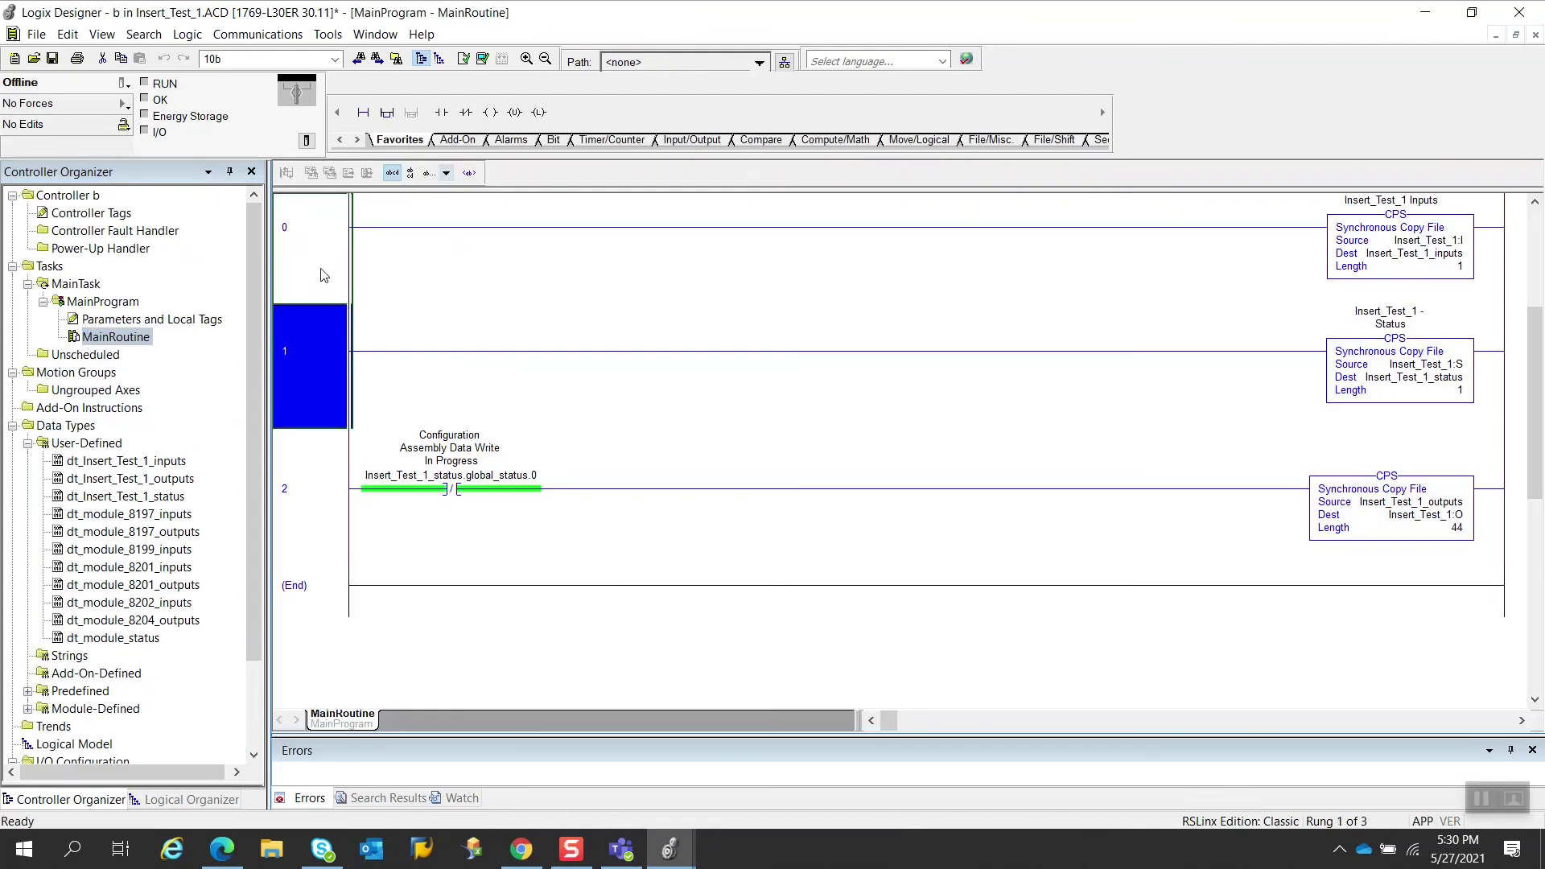
Step: Export rungs 0–2 as Rungs0to2_from_MainRoutine.L5X, replacing the existing file
right_click(310, 483)
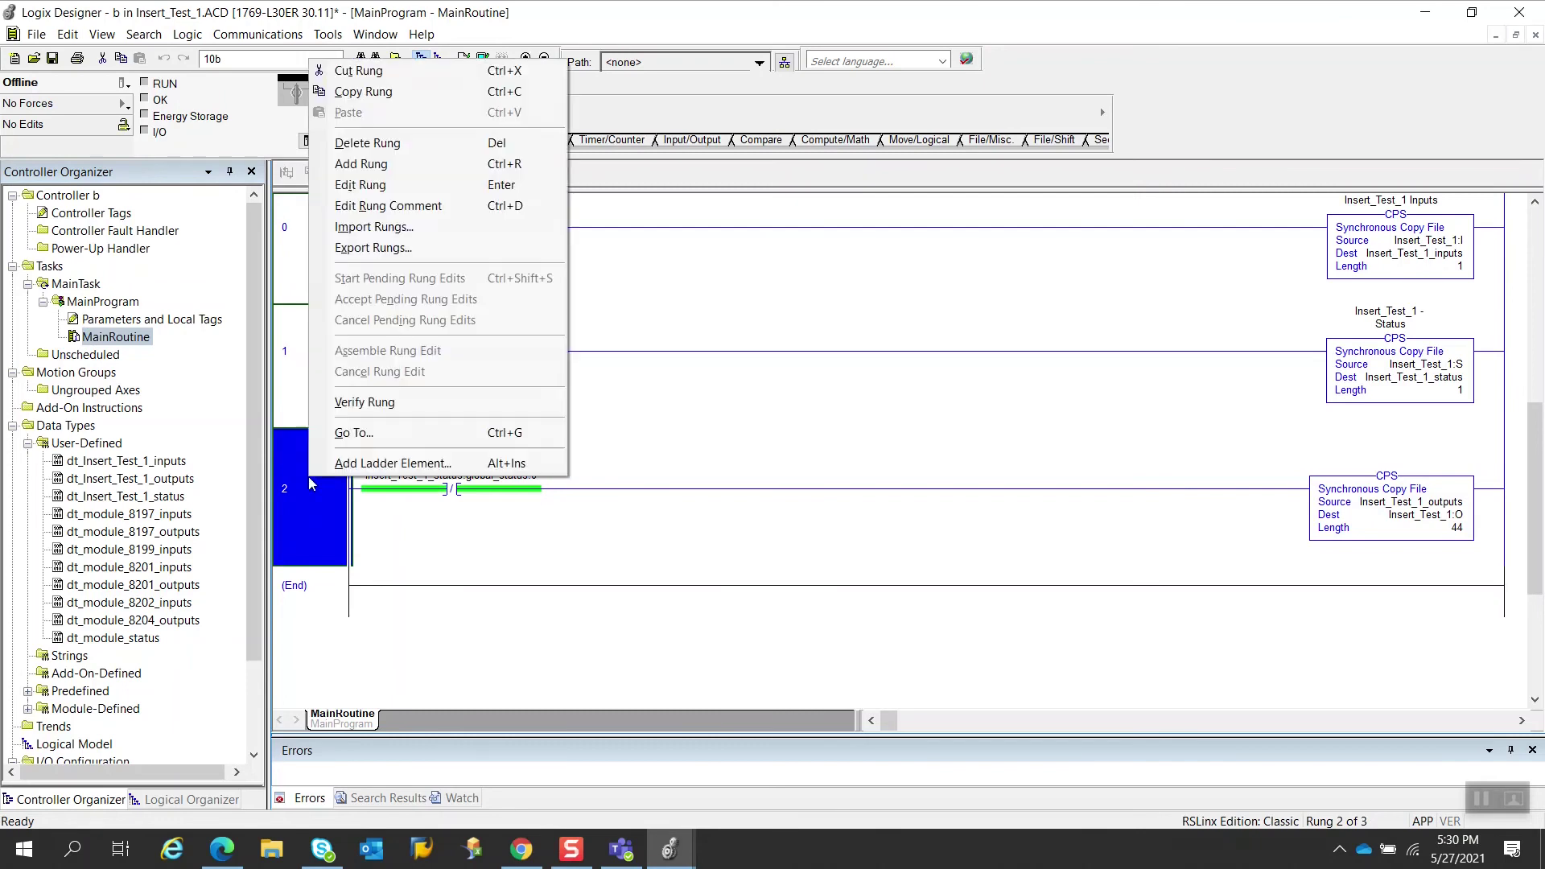
click(389, 249)
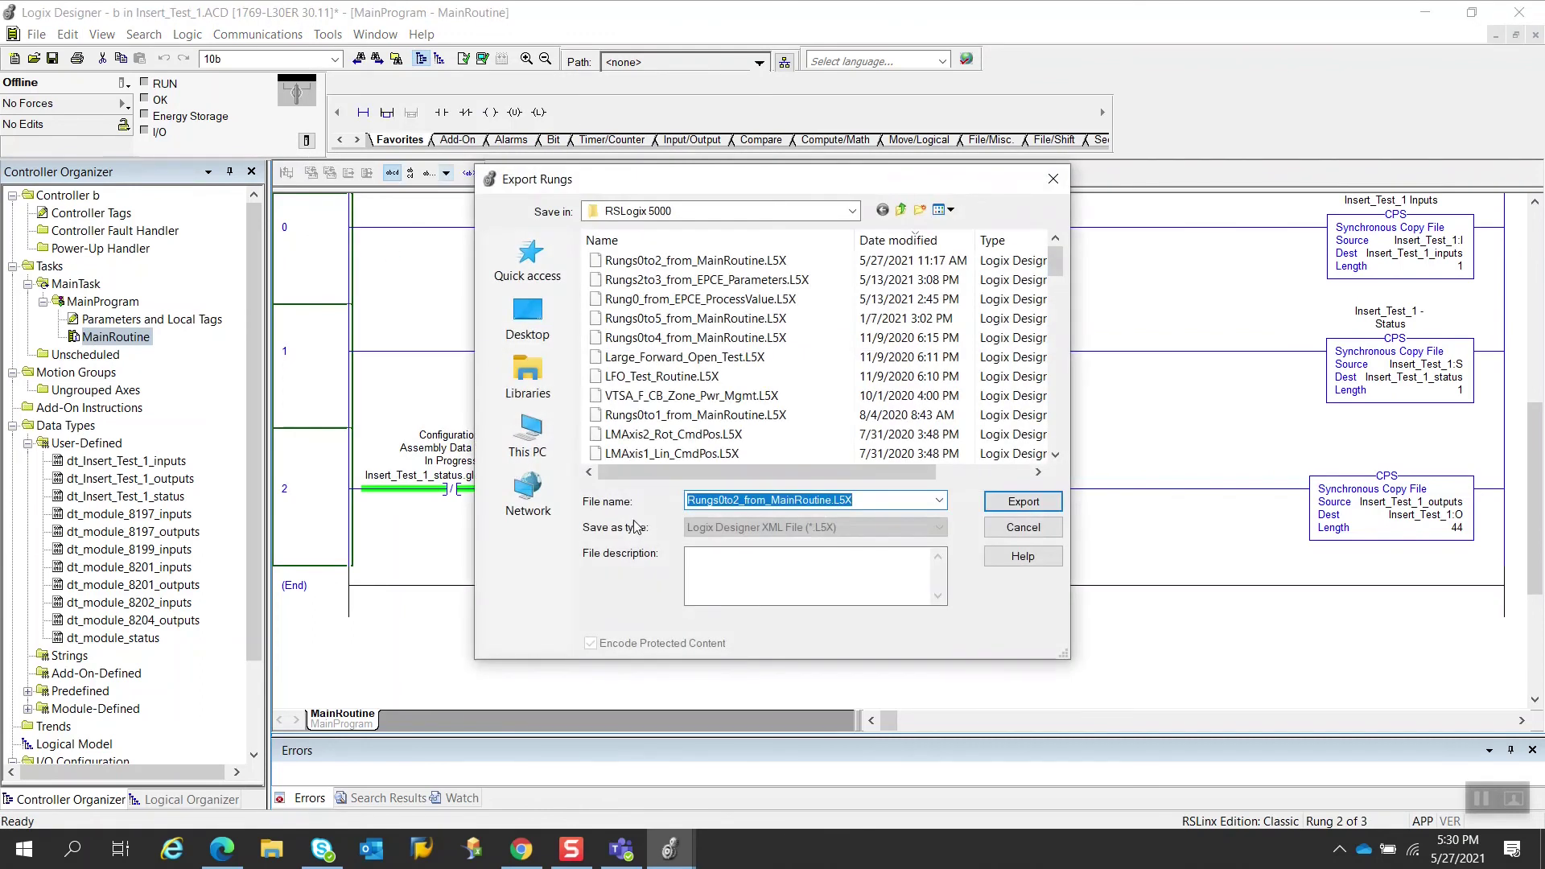
click(1043, 511)
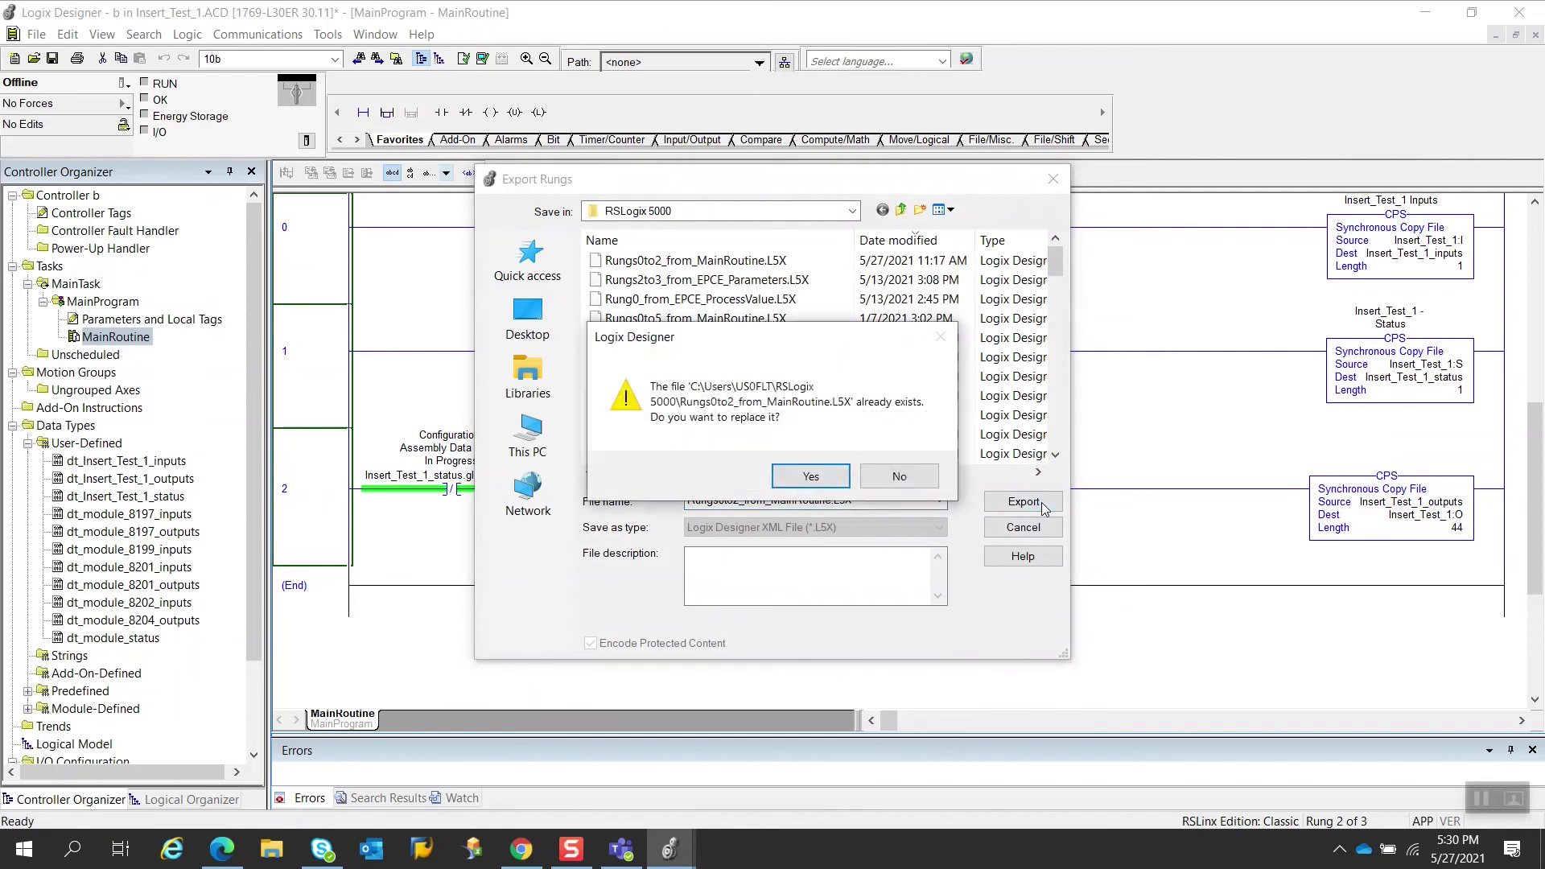
click(825, 483)
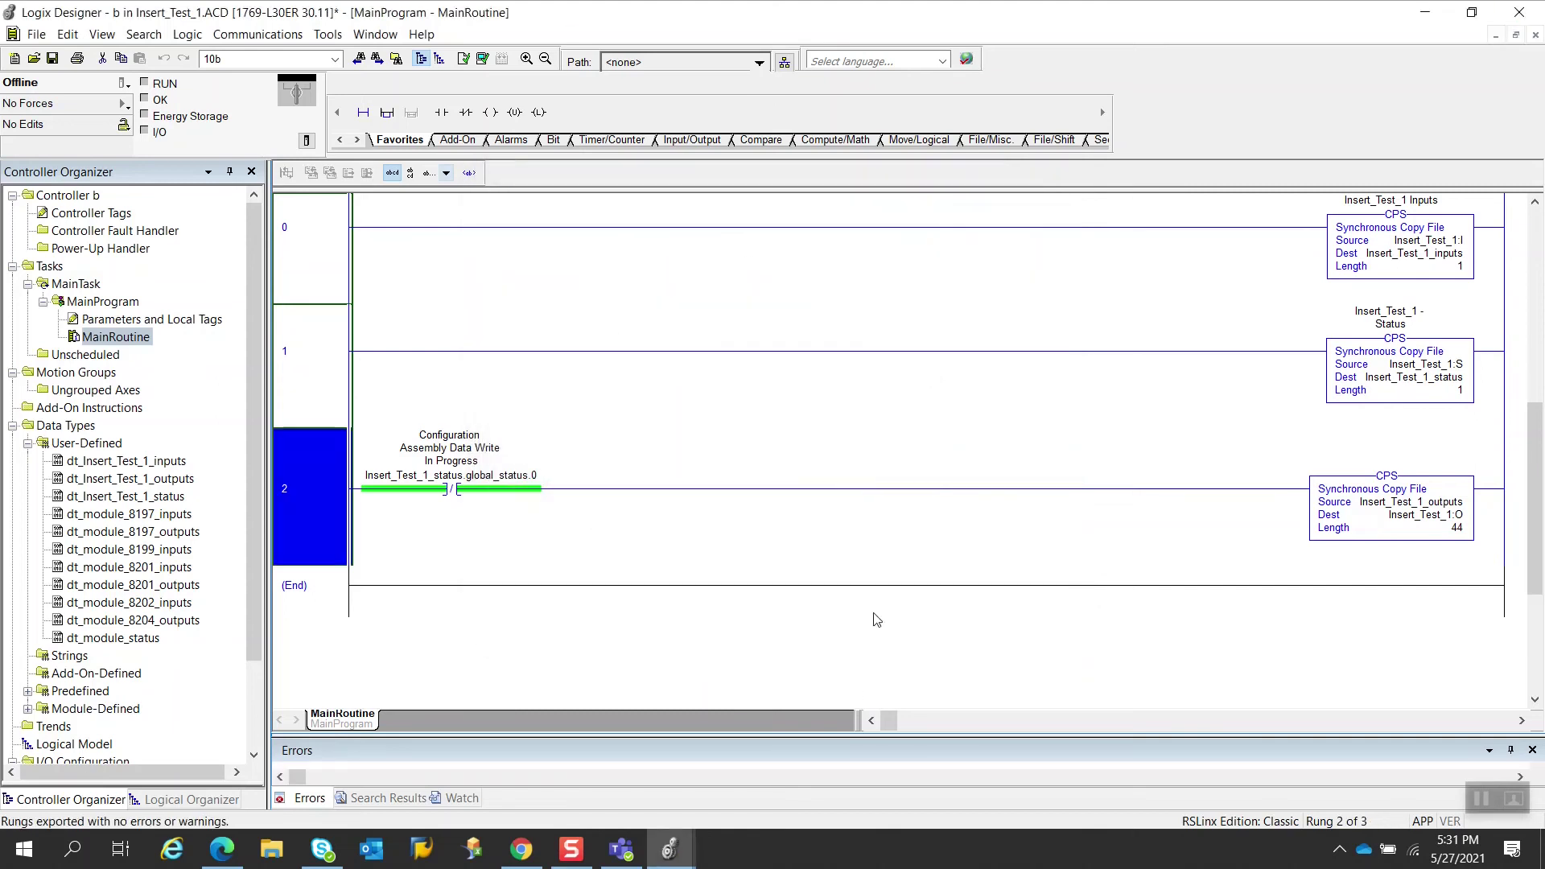
mouse_move(690, 861)
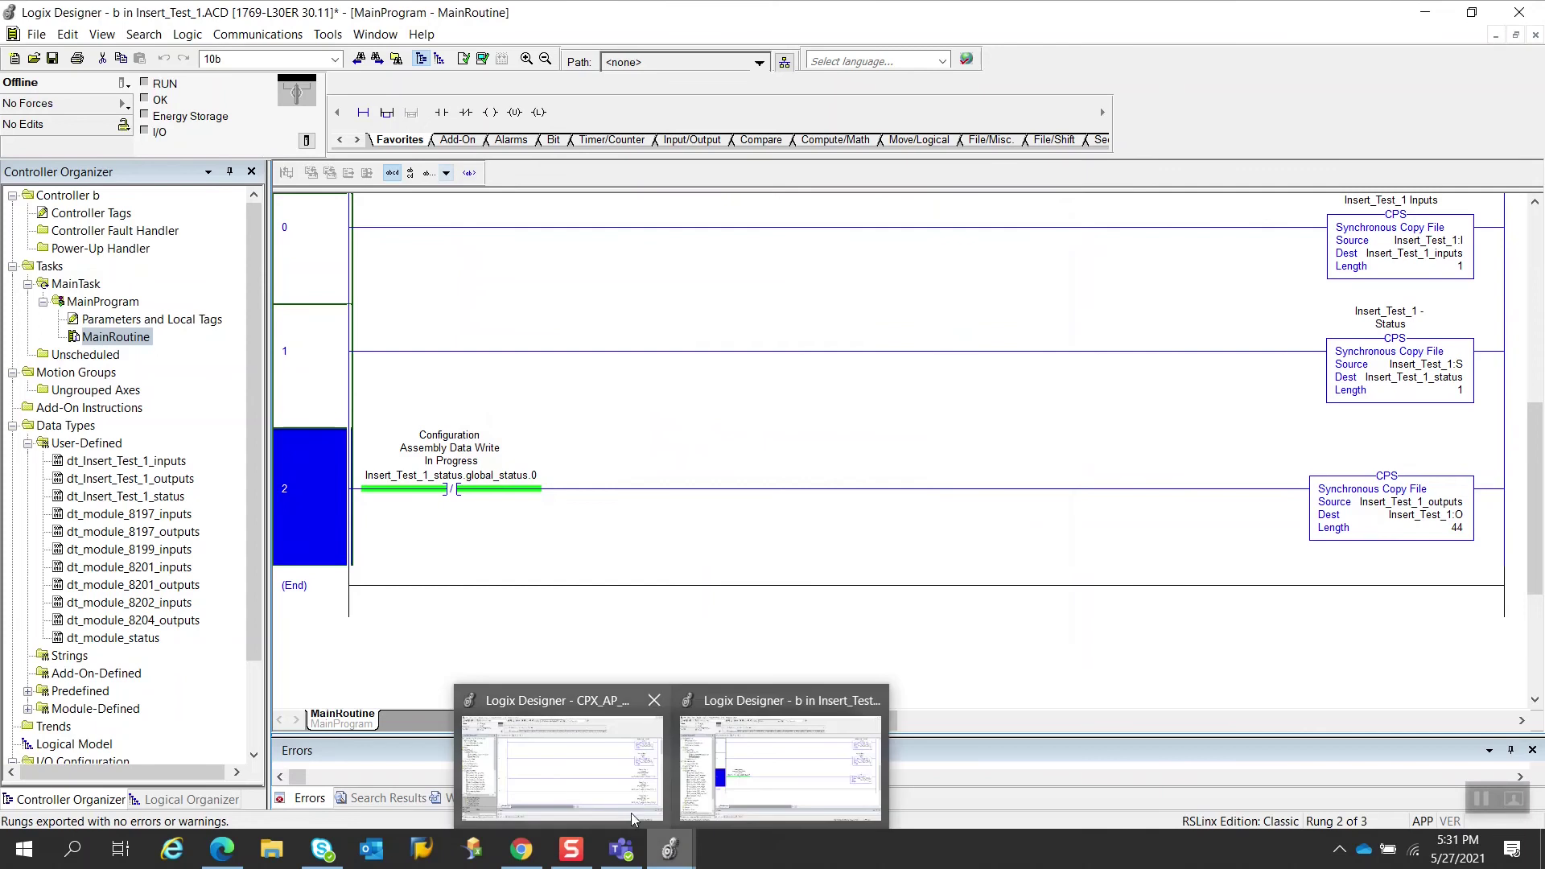
Step: In CPX_AP_I_Insert_Test, import Rungs0to2_from_MainRoutine.L5X at rung 0 of MainRoutine
click(576, 807)
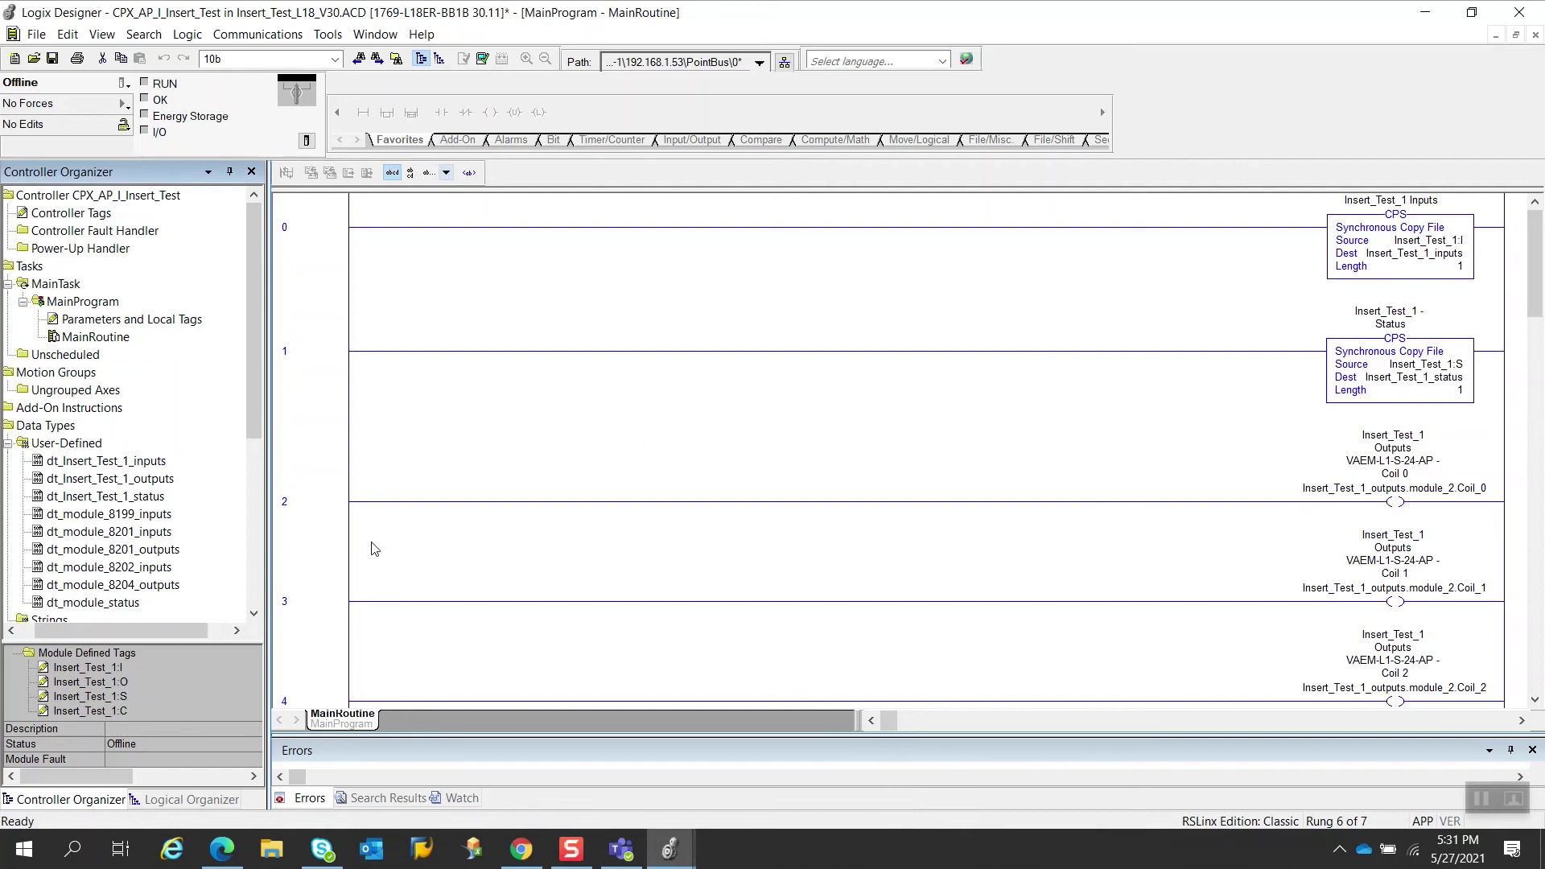
click(341, 547)
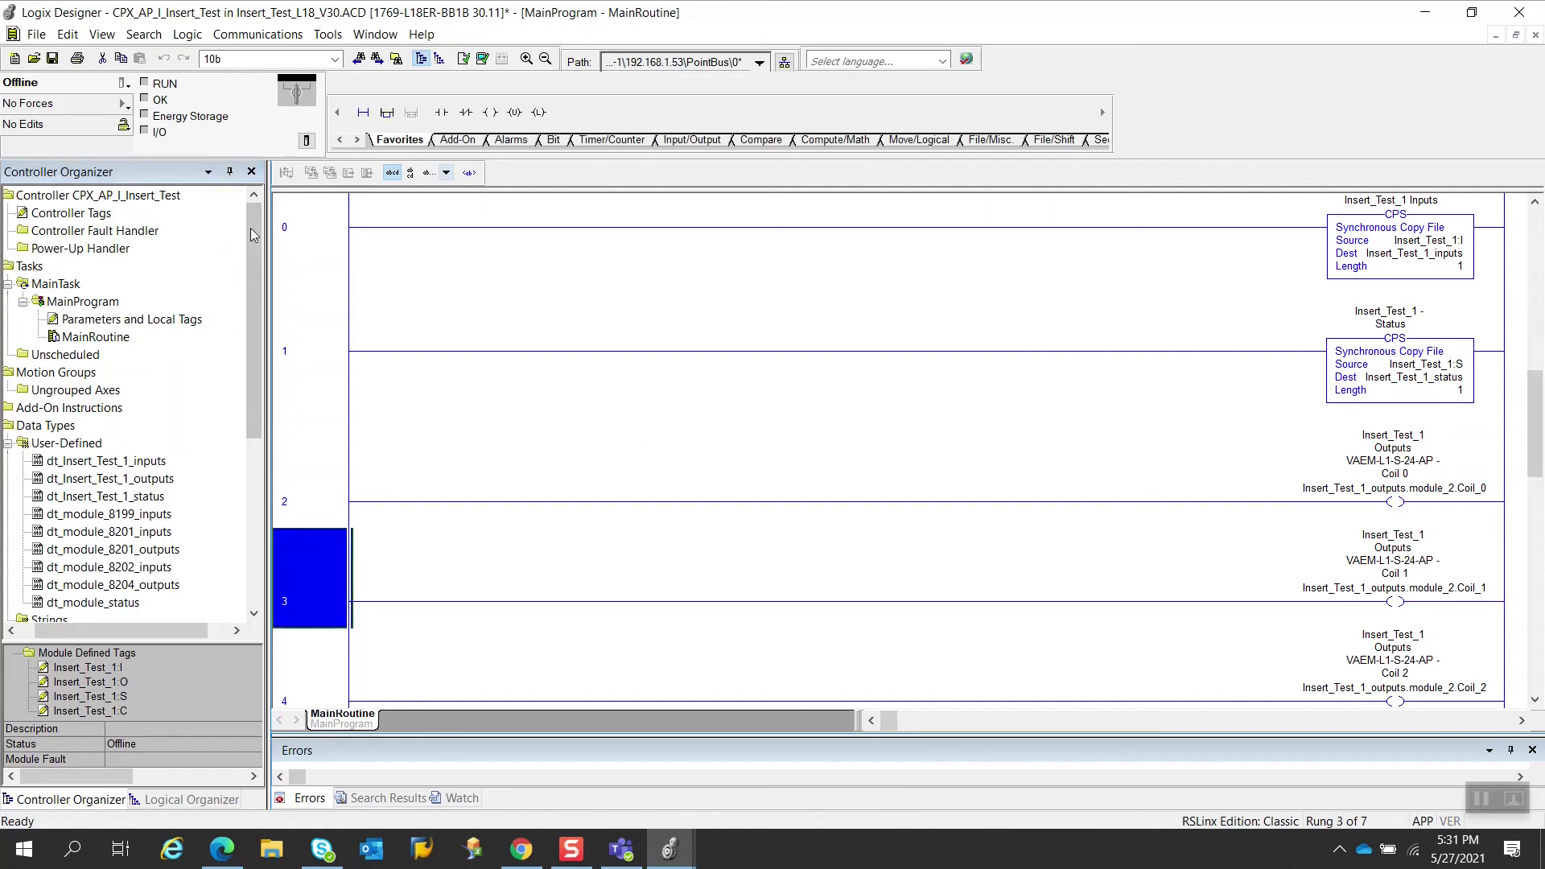
click(310, 244)
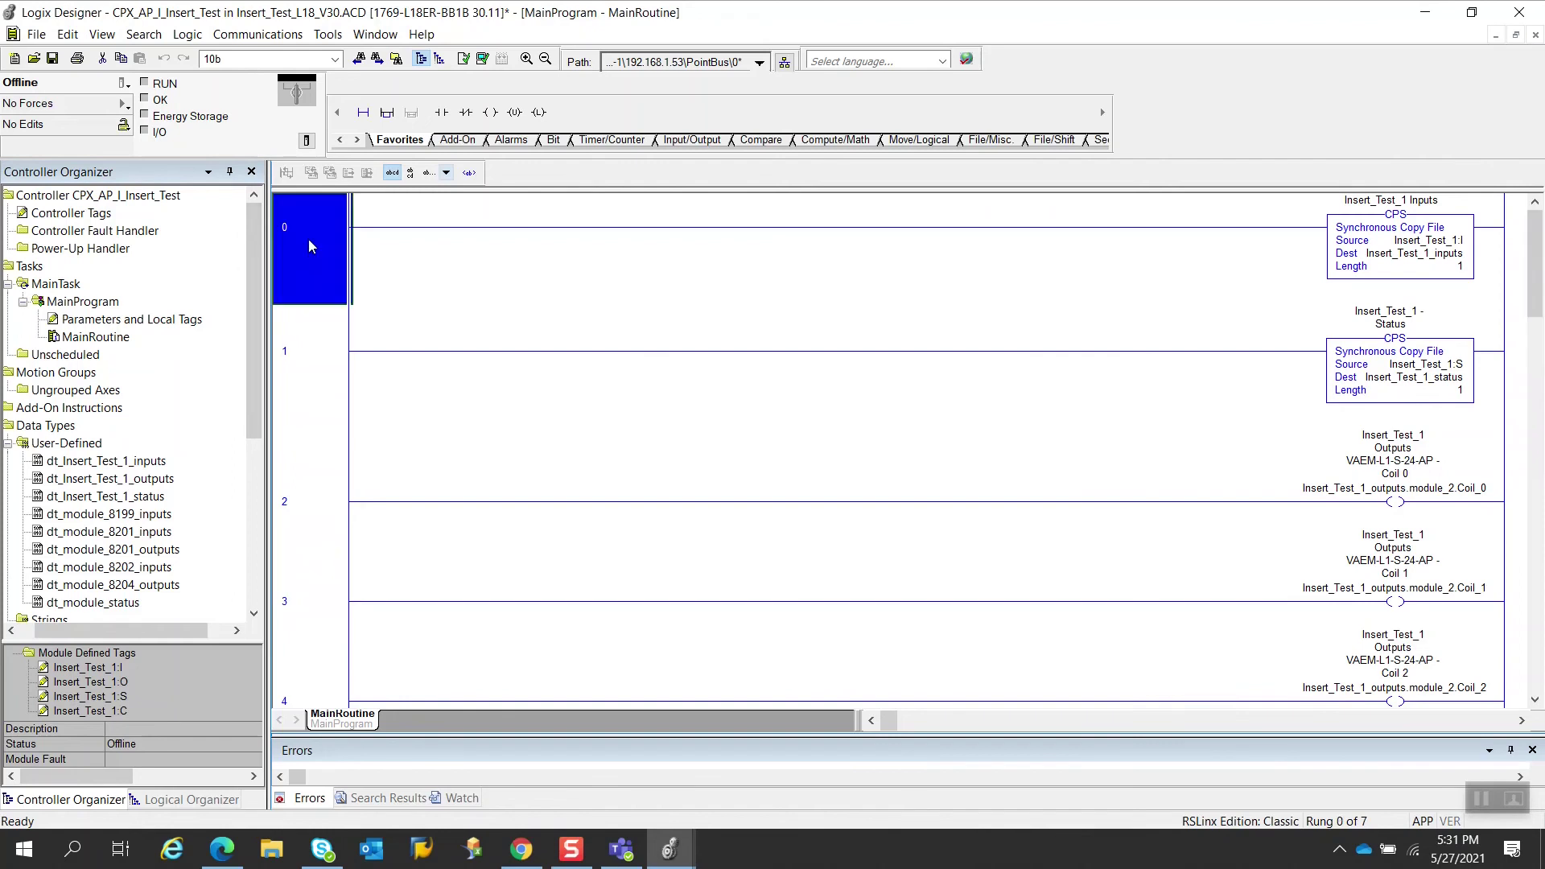
right_click(308, 240)
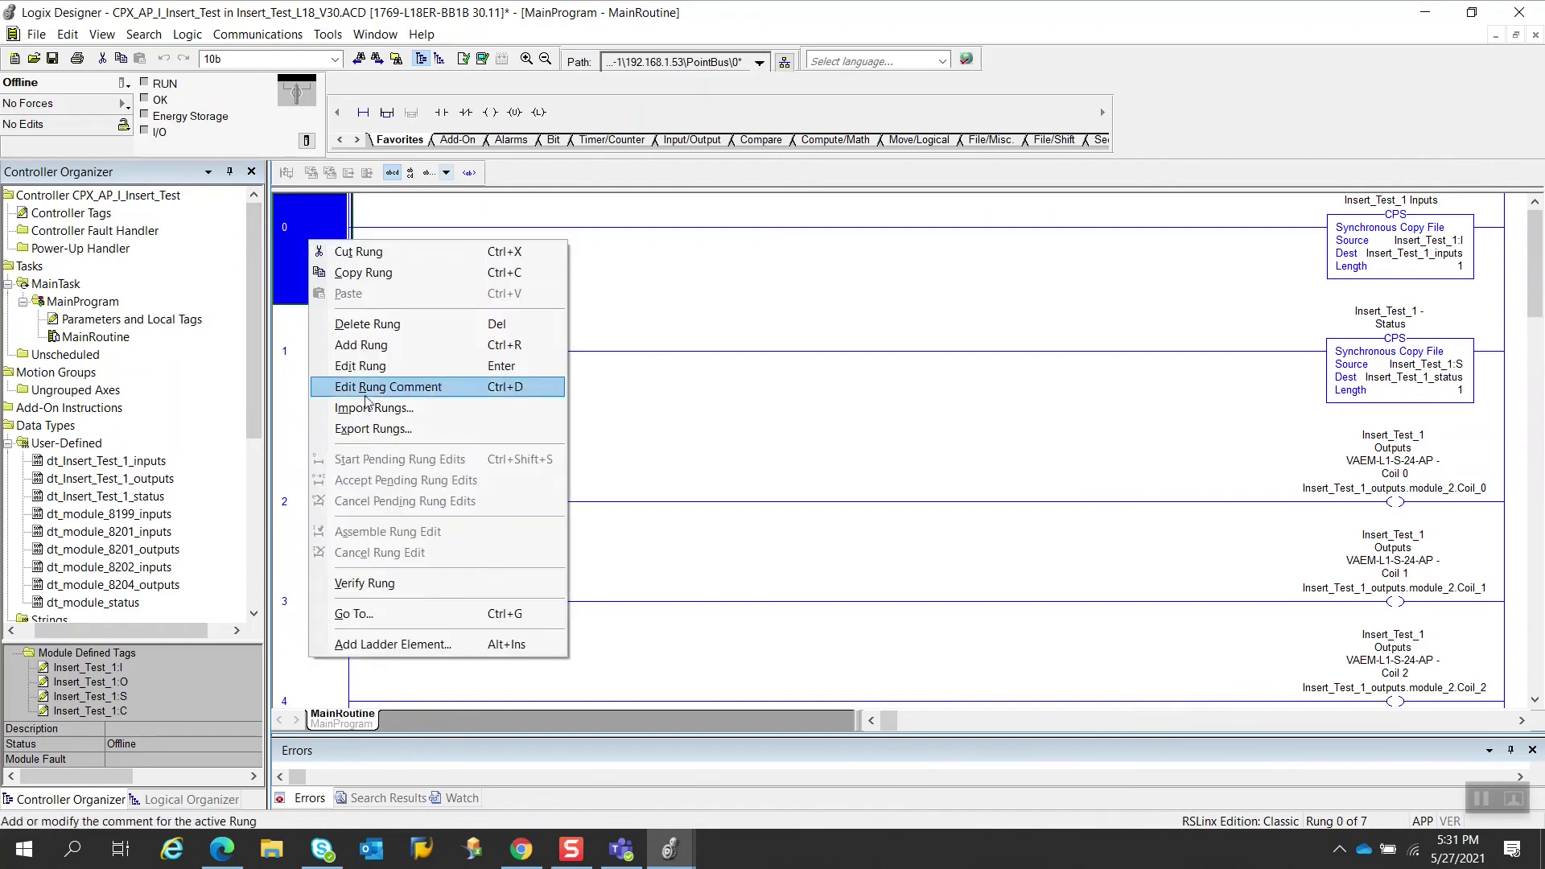
click(396, 410)
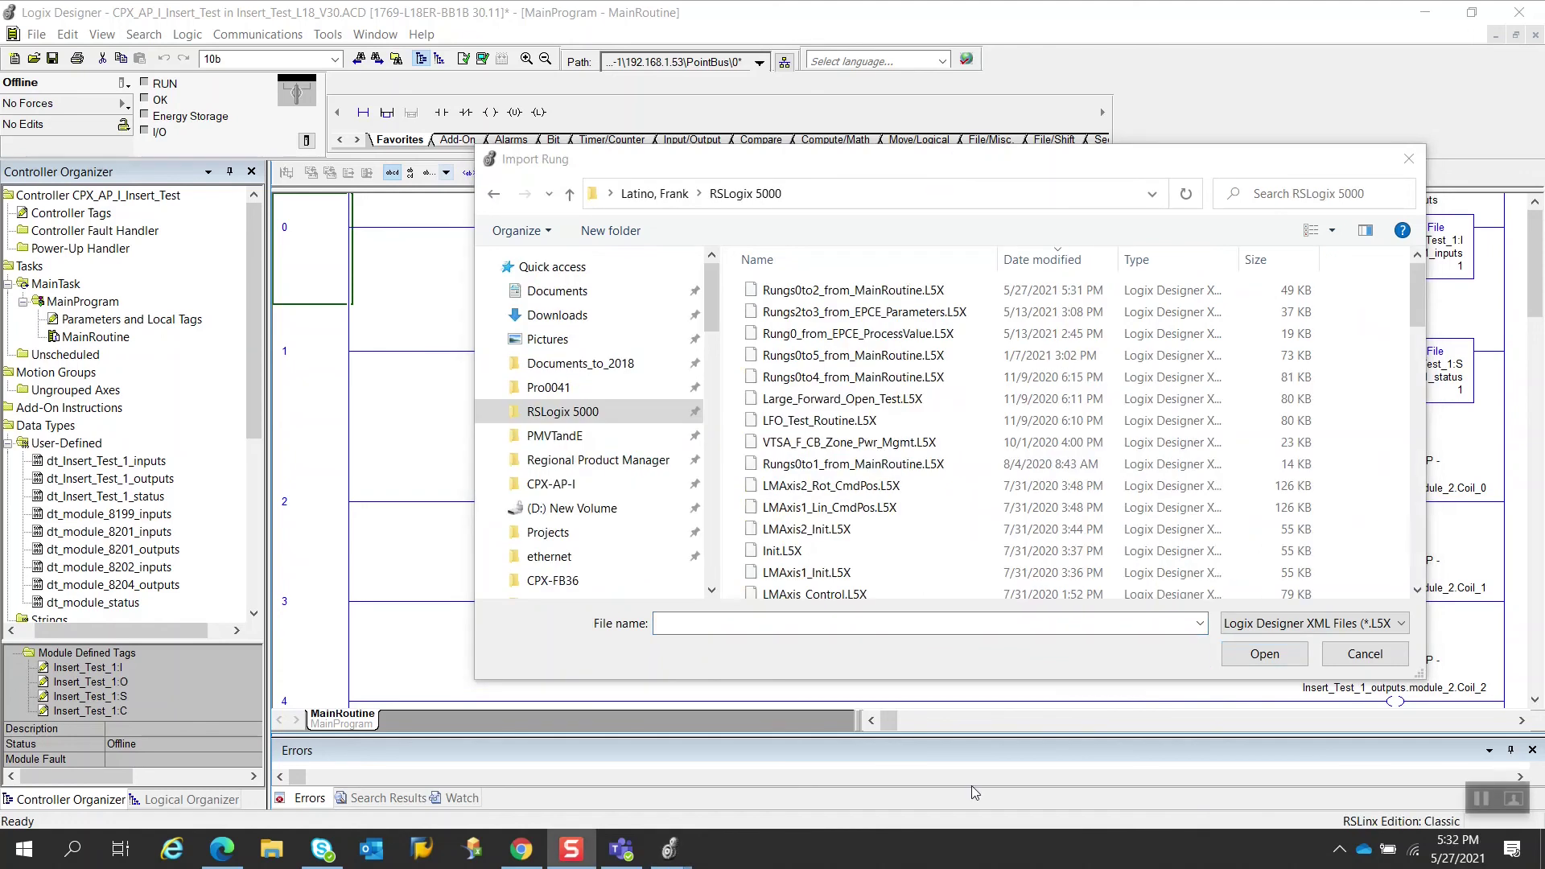
click(875, 296)
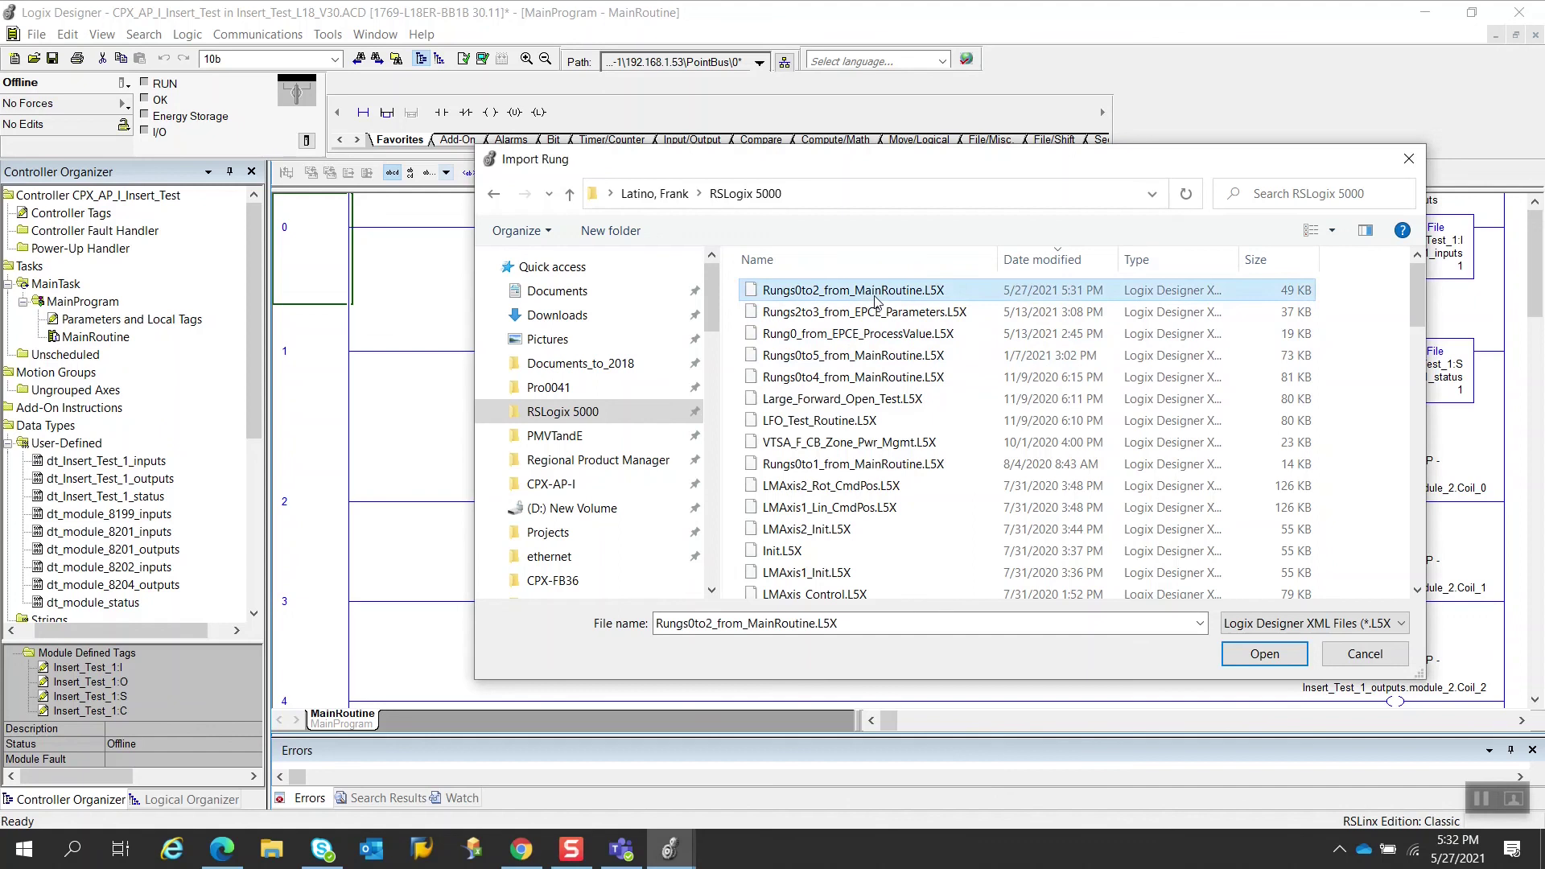
click(1277, 659)
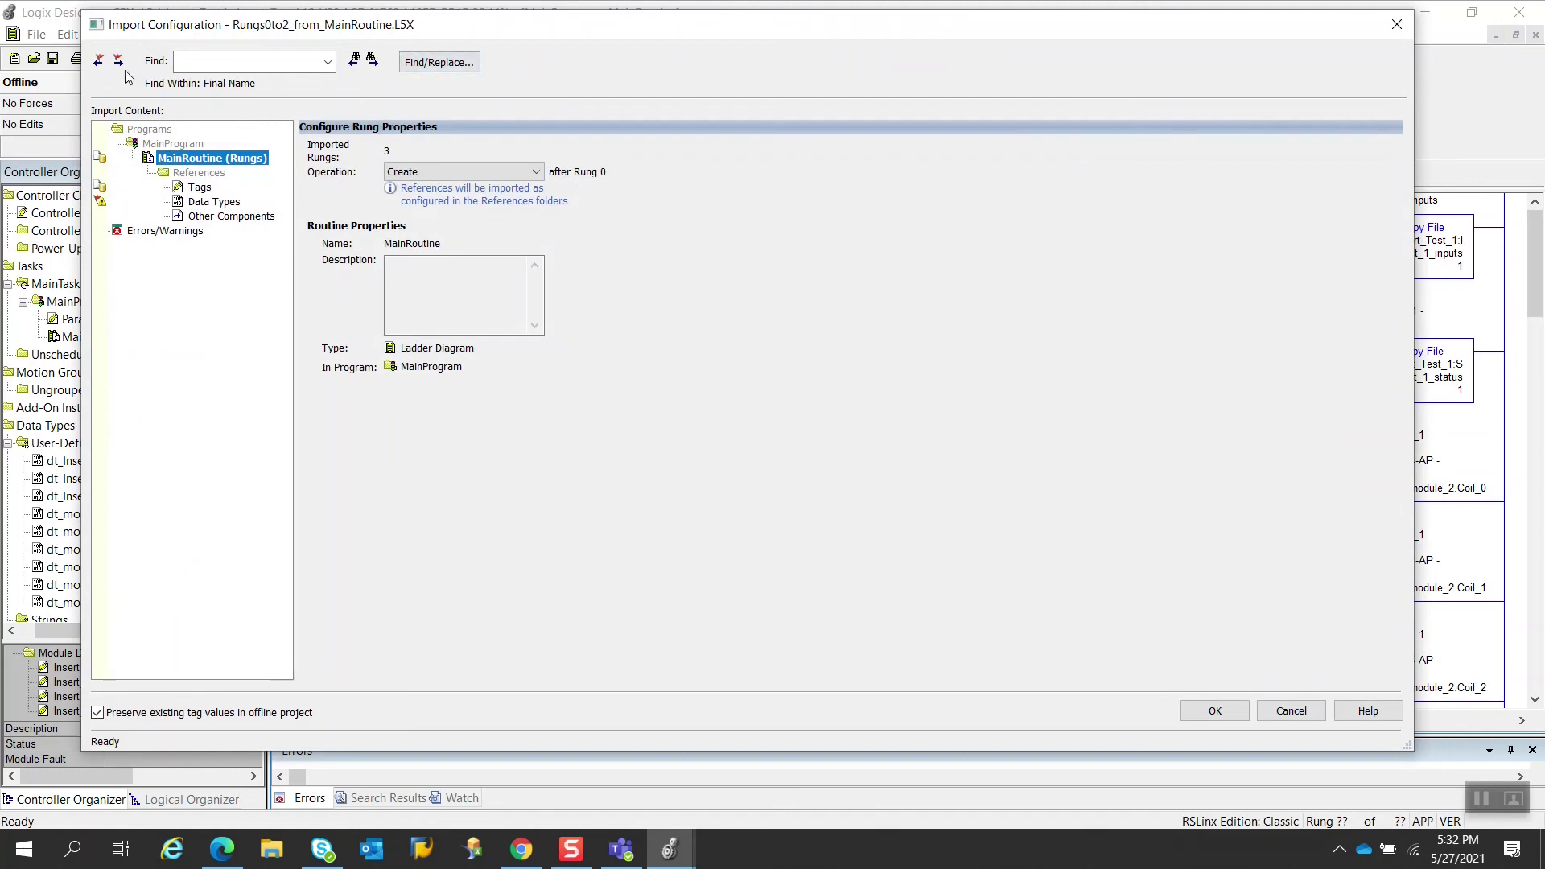
Step: Set the Insert_Test_1_inputs, _outputs and _status tag imports to Overwrite
click(201, 188)
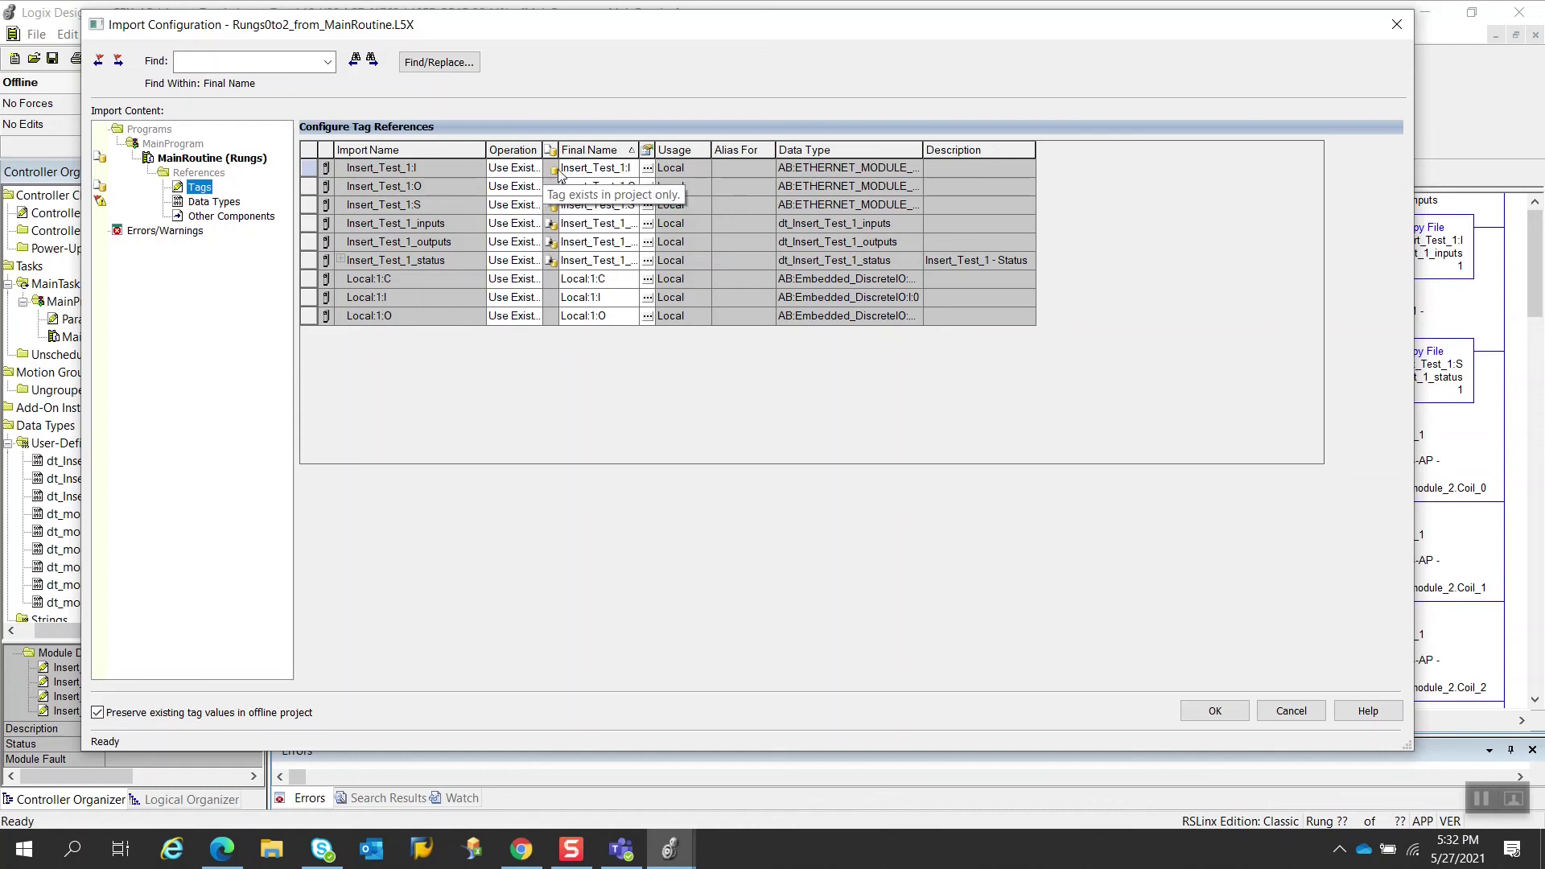
click(521, 225)
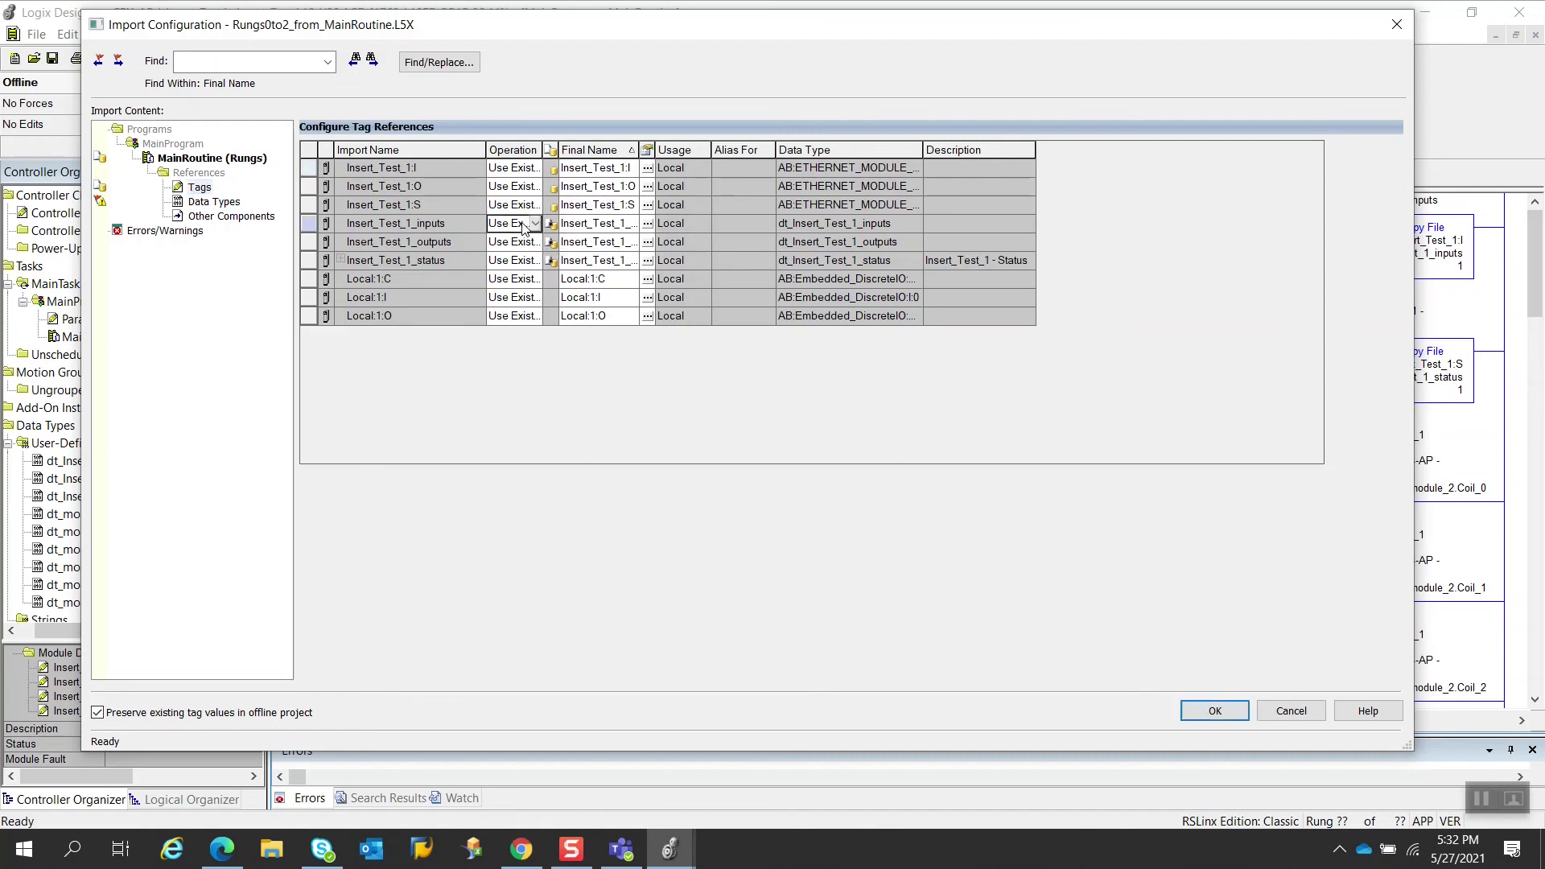
click(511, 242)
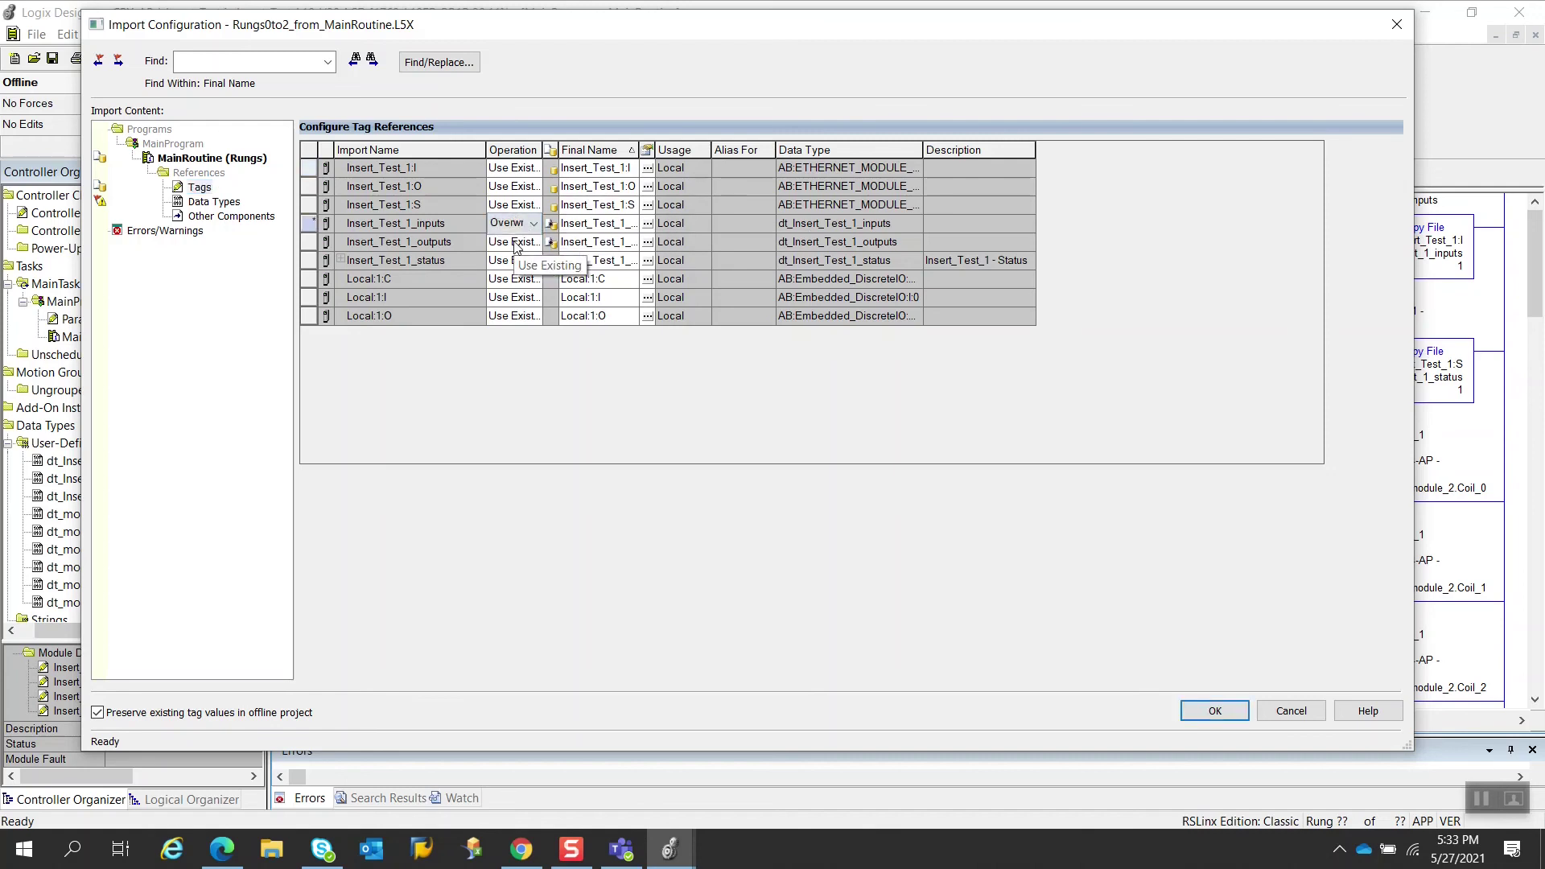
click(516, 242)
click(511, 261)
click(513, 260)
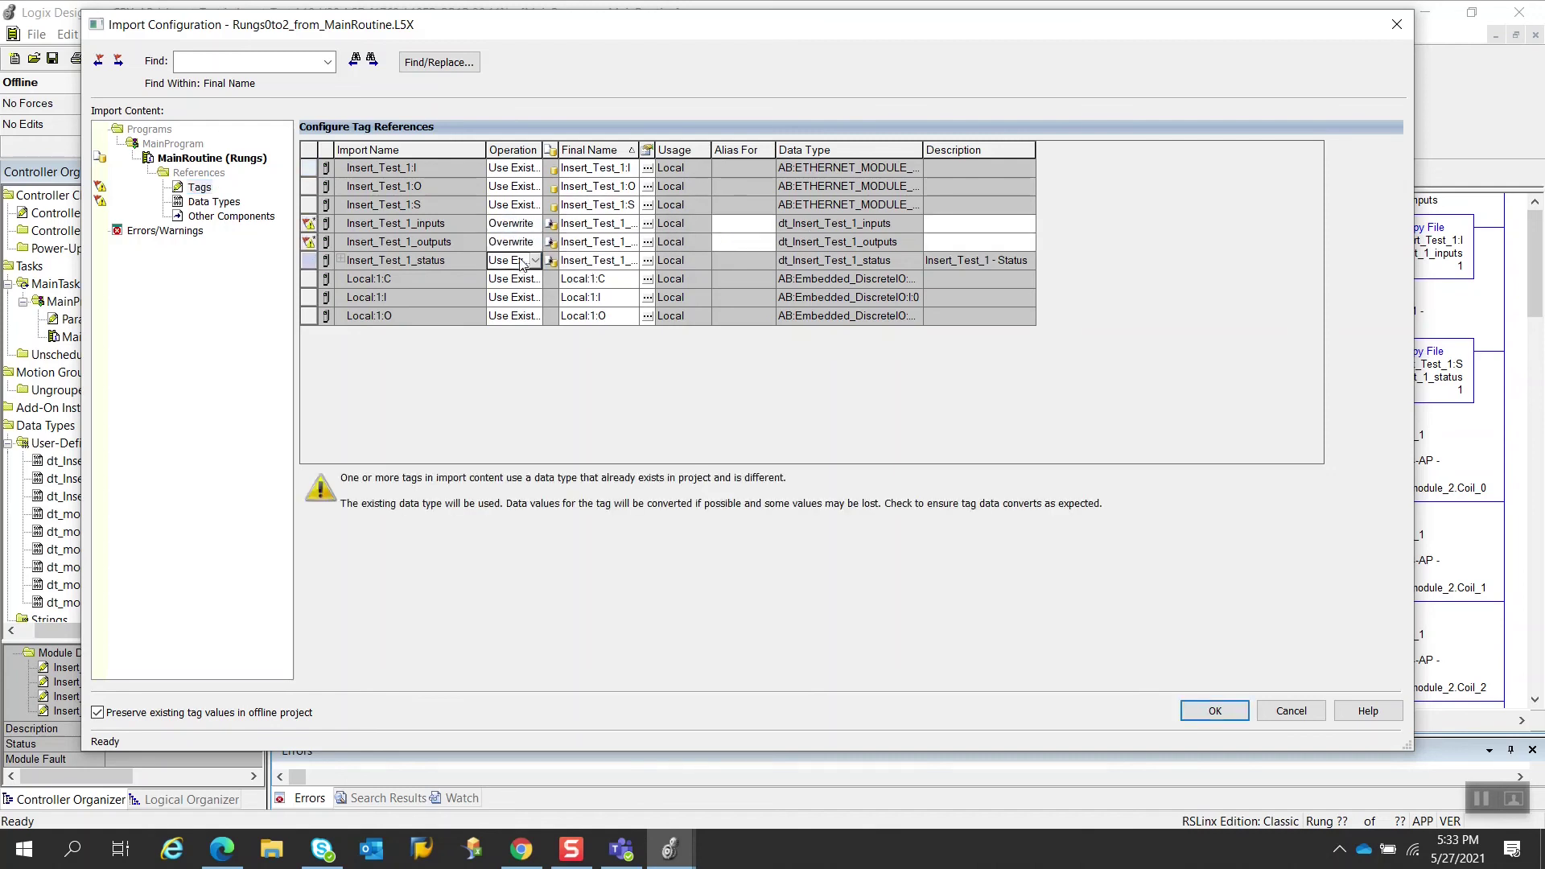
click(516, 260)
click(519, 282)
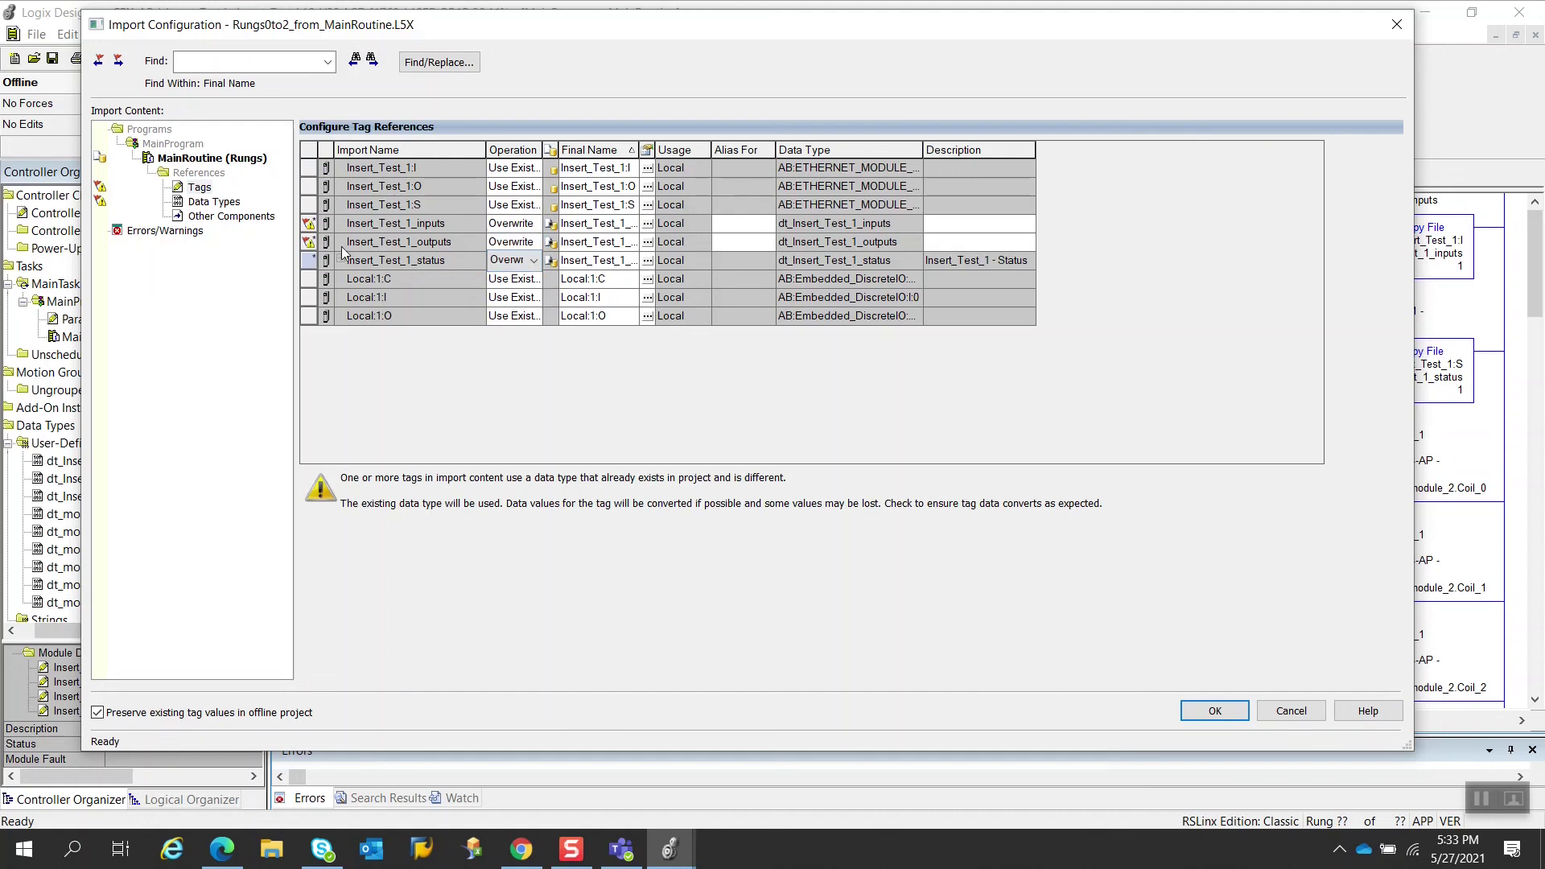
click(229, 204)
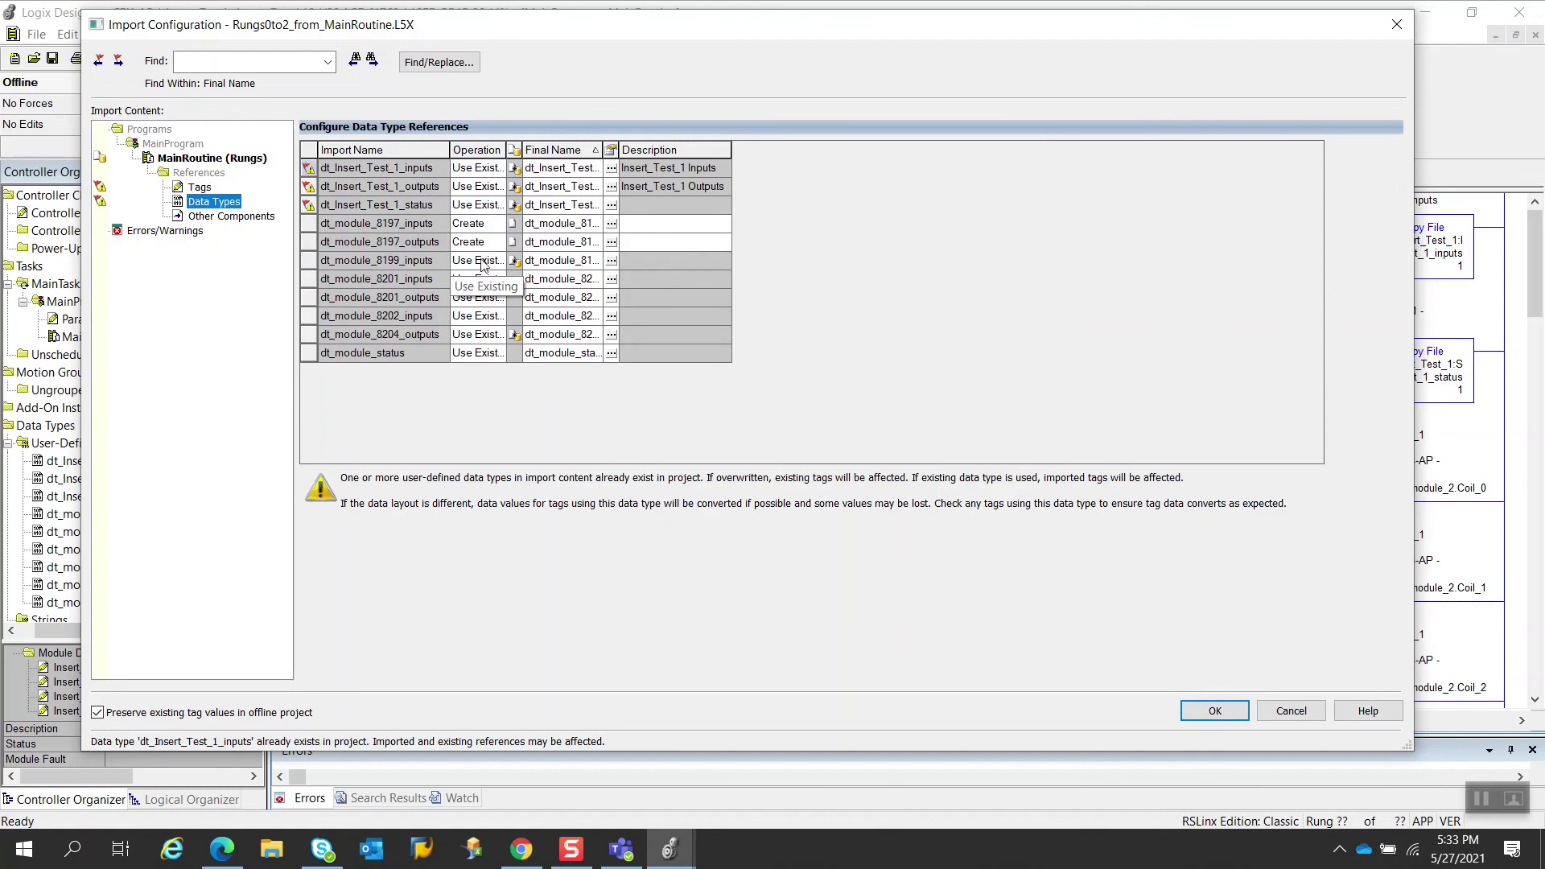
Step: Set dt_Insert_Test_1_inputs, _outputs and _status data types to Overwrite
mouse_move(519, 173)
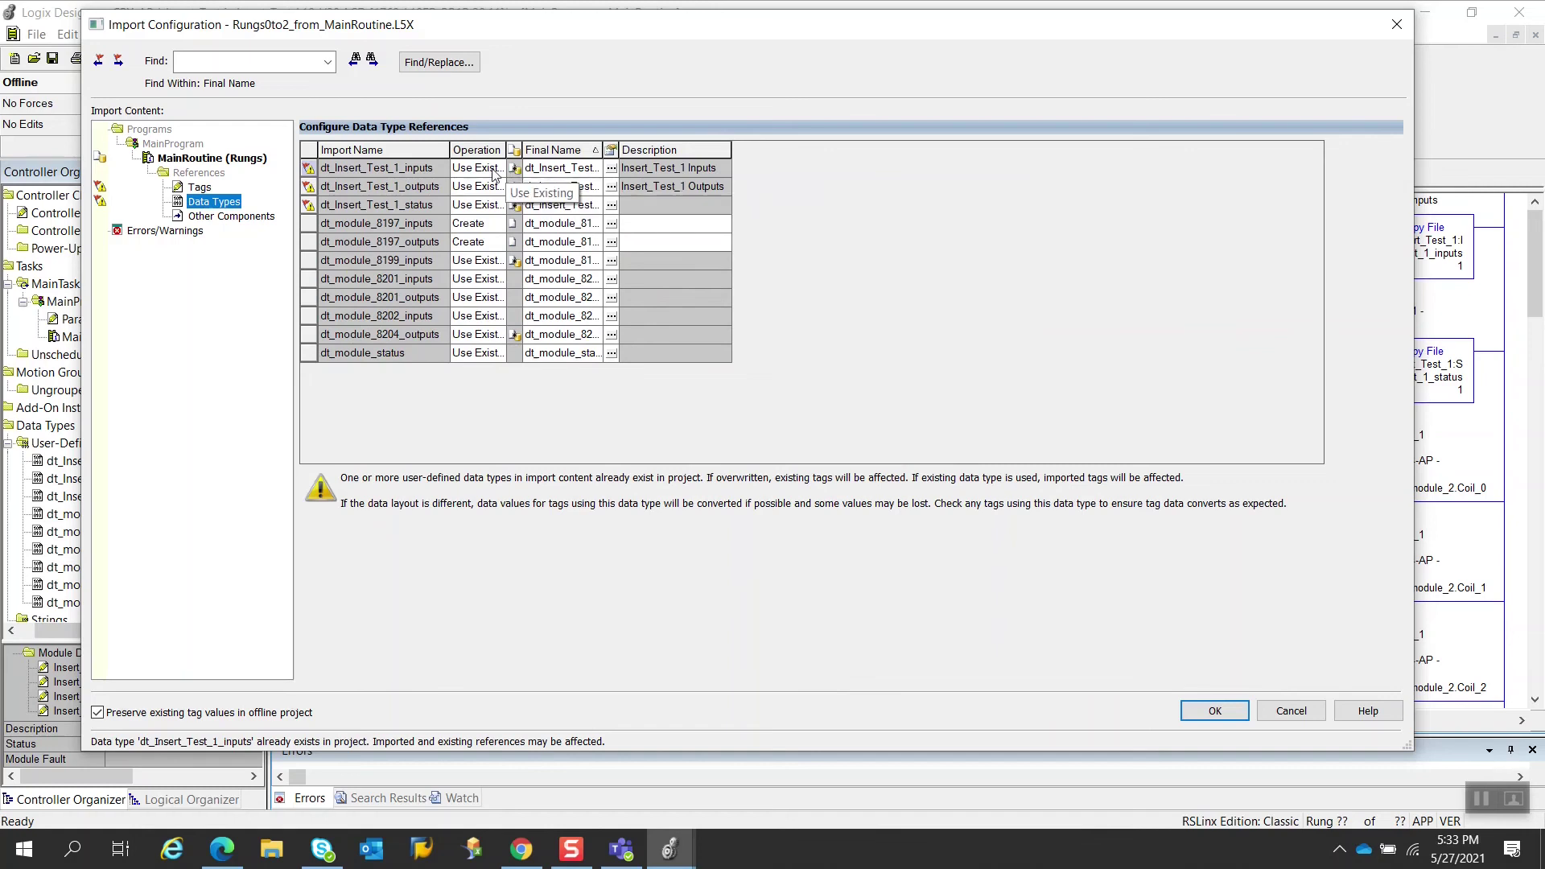
click(494, 175)
click(492, 190)
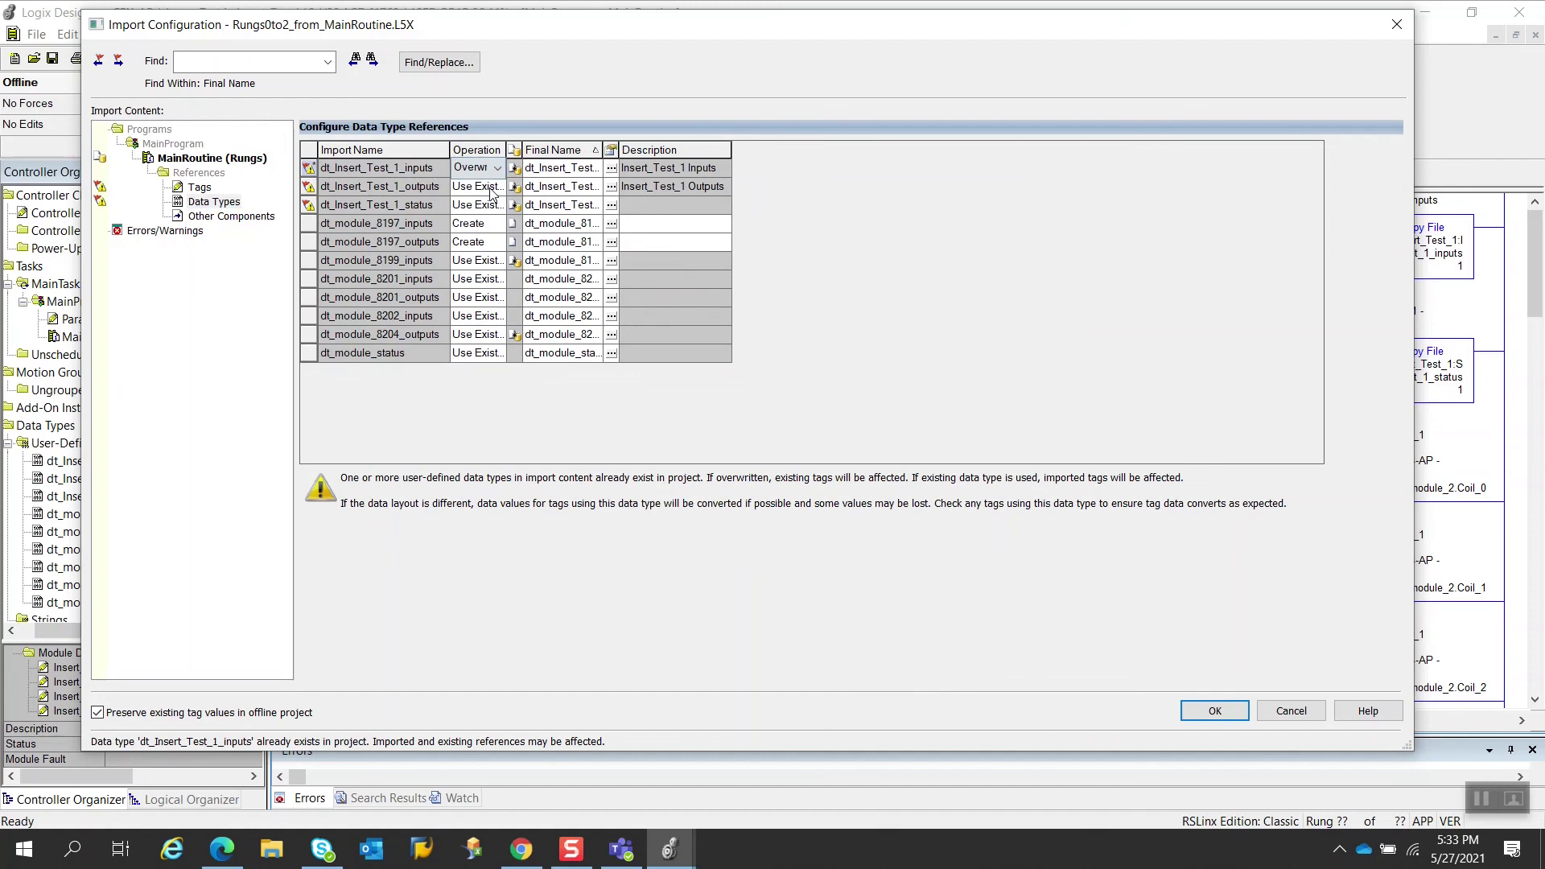
click(491, 190)
click(488, 208)
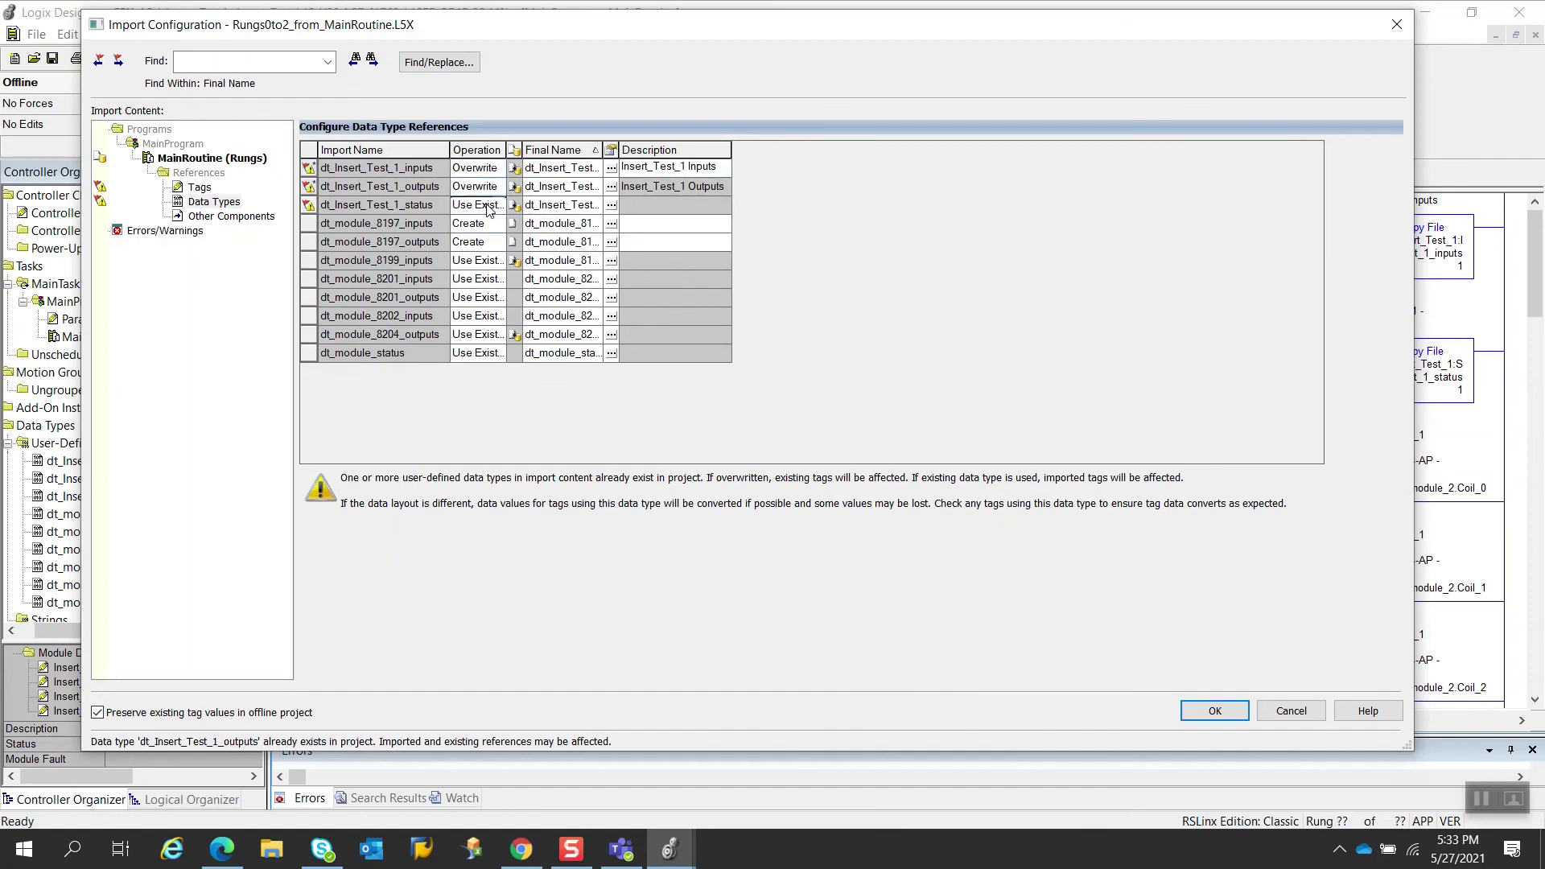
click(488, 209)
click(485, 224)
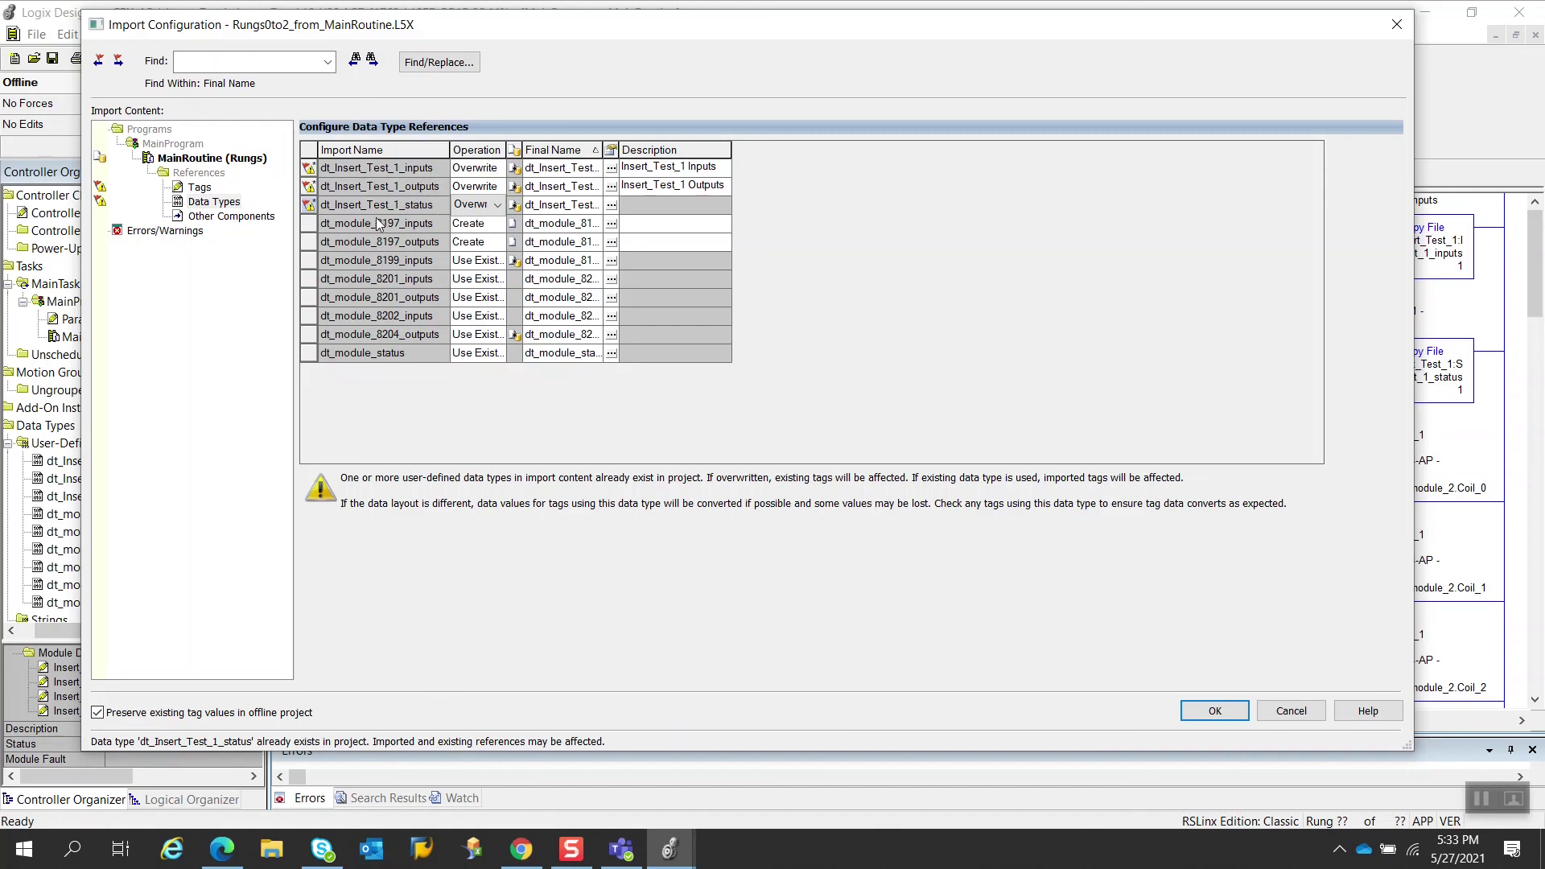
Step: Accept the import configuration and continue past the import warning
click(214, 191)
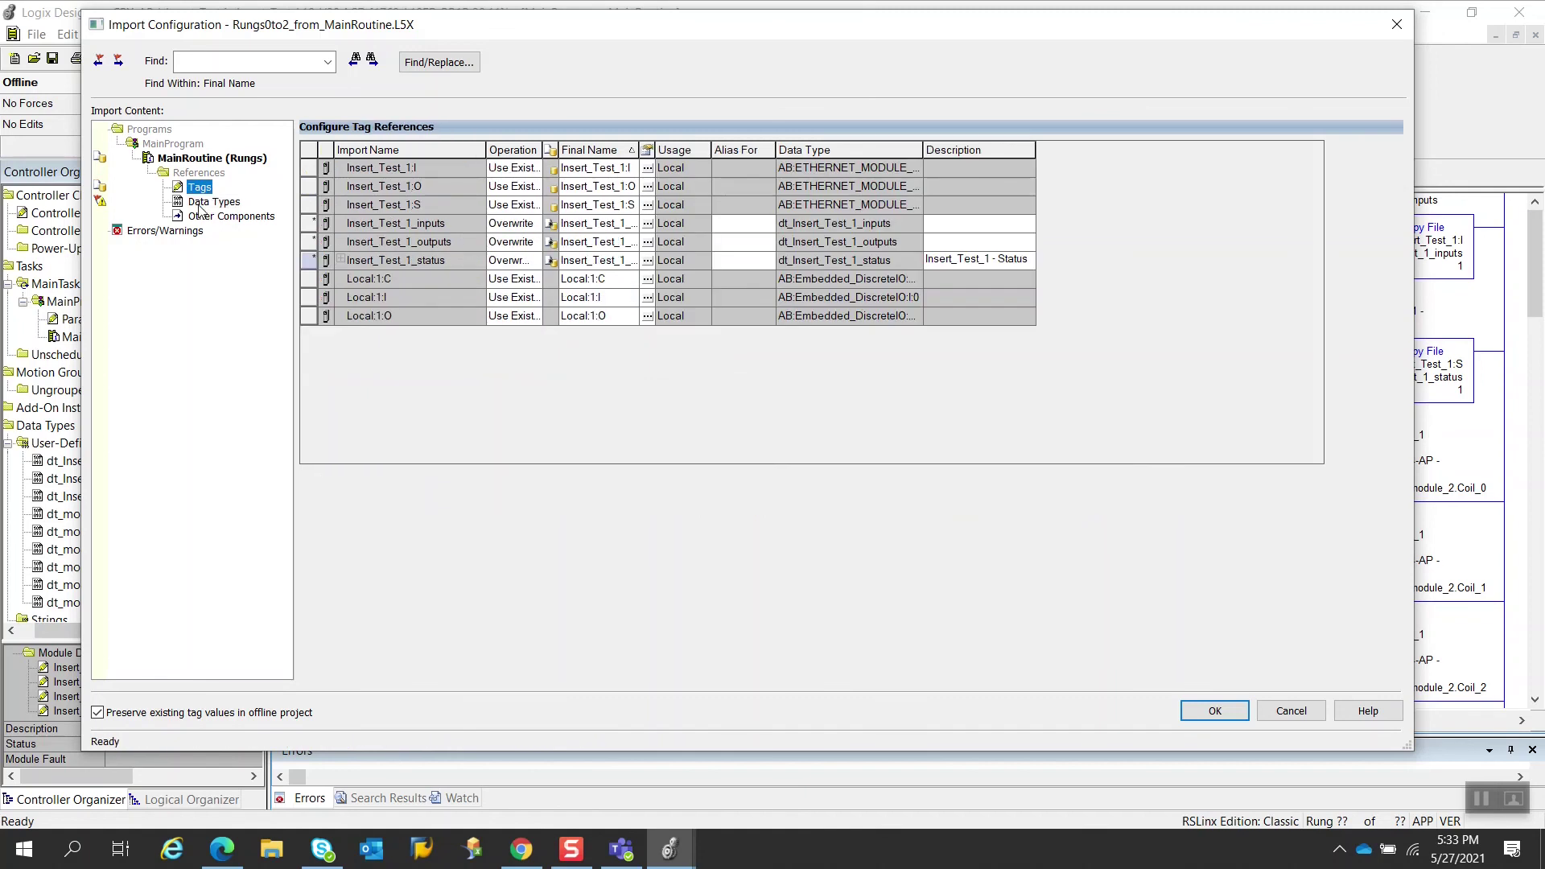
click(200, 205)
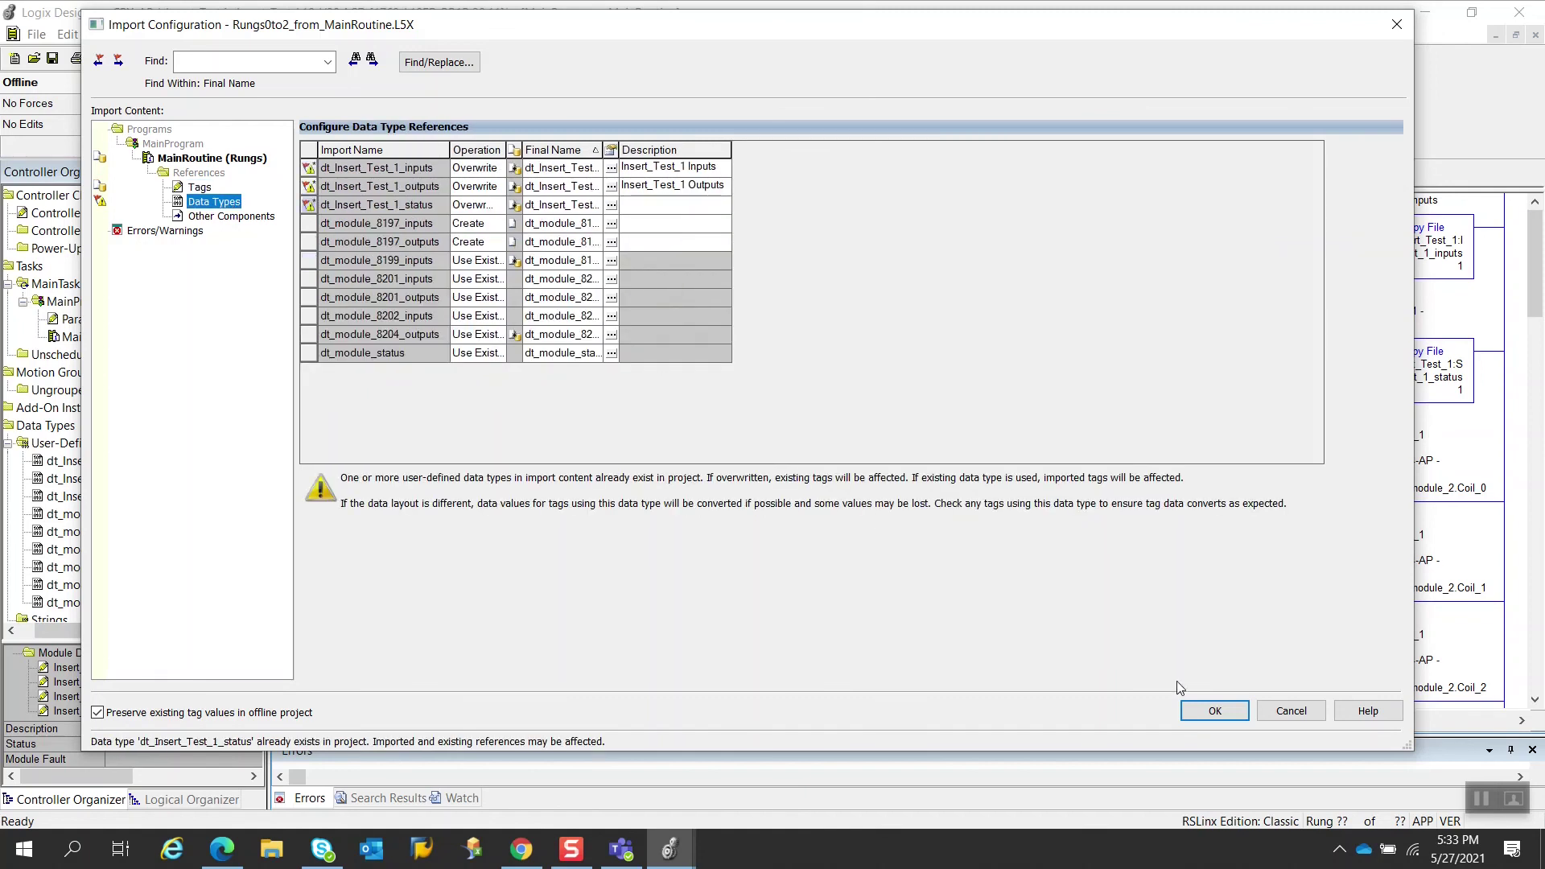
click(1228, 713)
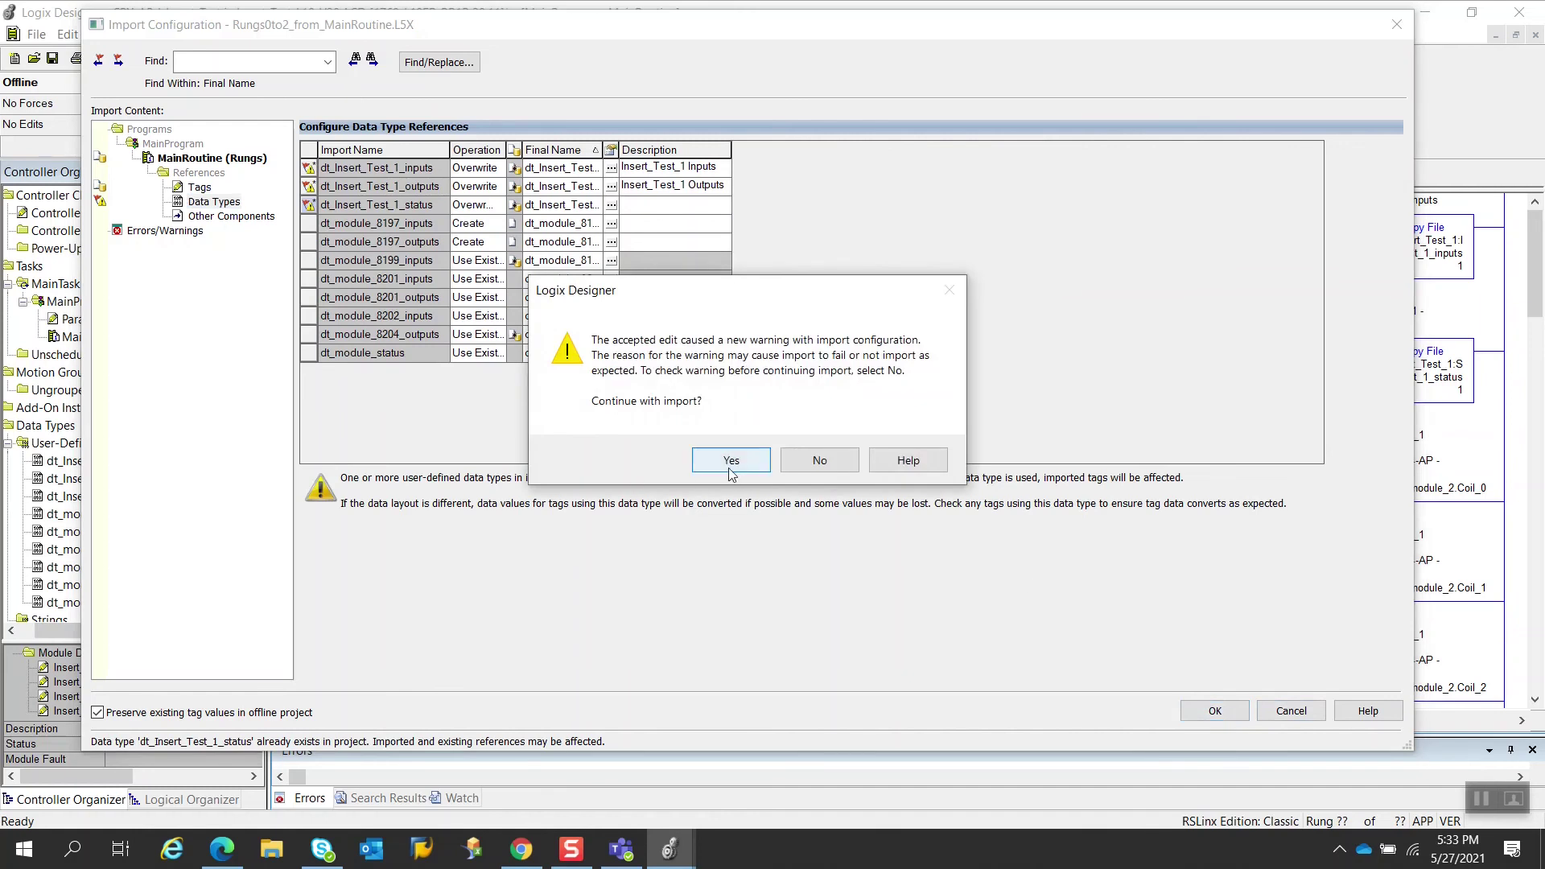
click(730, 469)
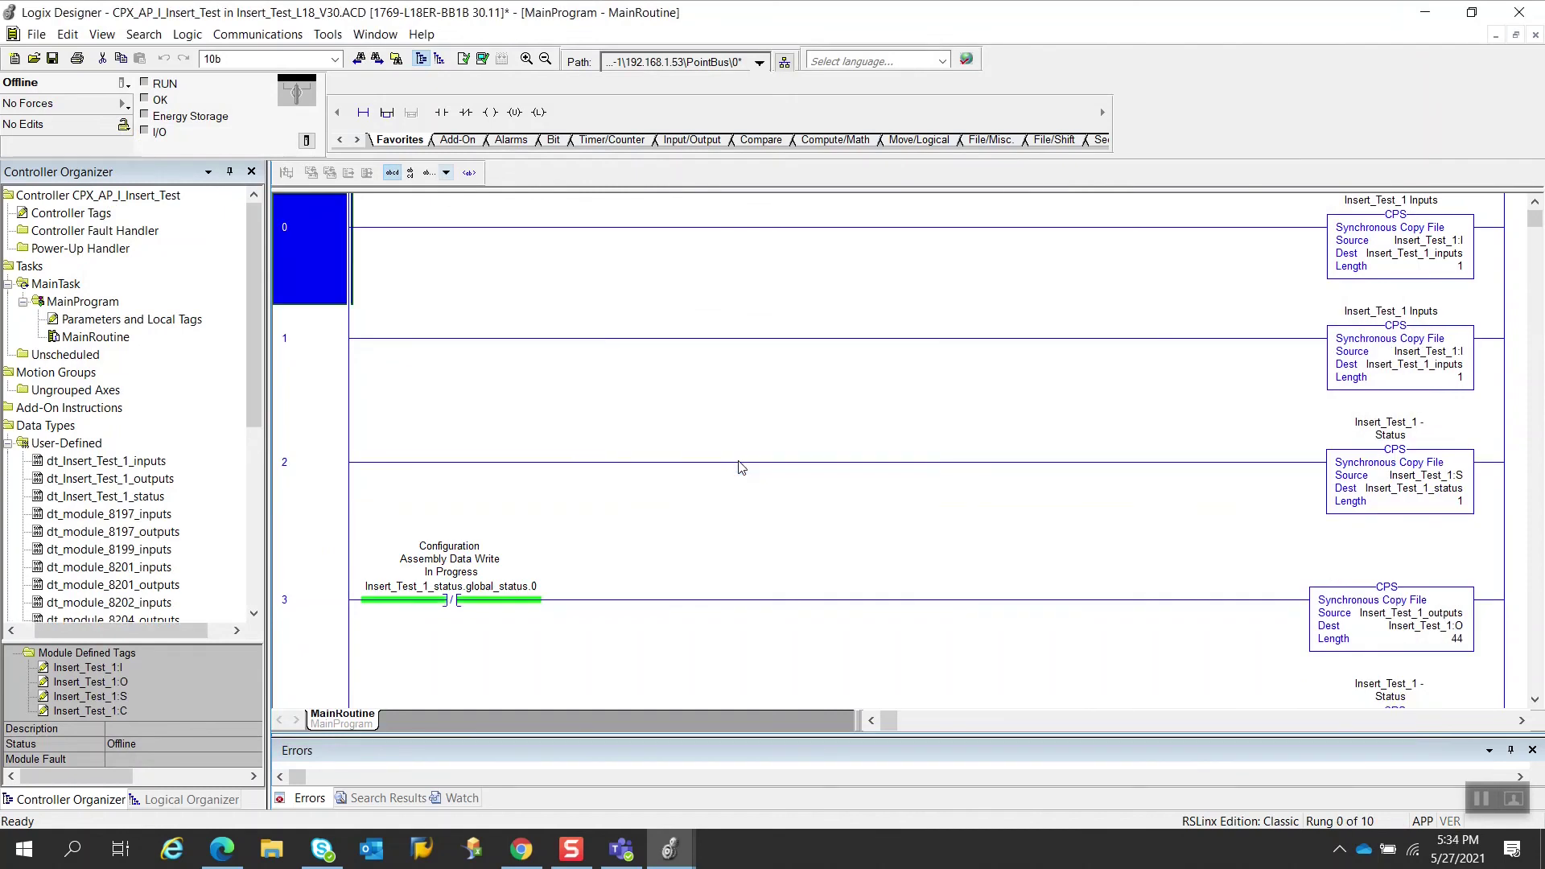
Step: Delete the duplicate Insert_Test_1 inputs copy rung and the extra status copy rung 3
scroll(726, 446, down, 10)
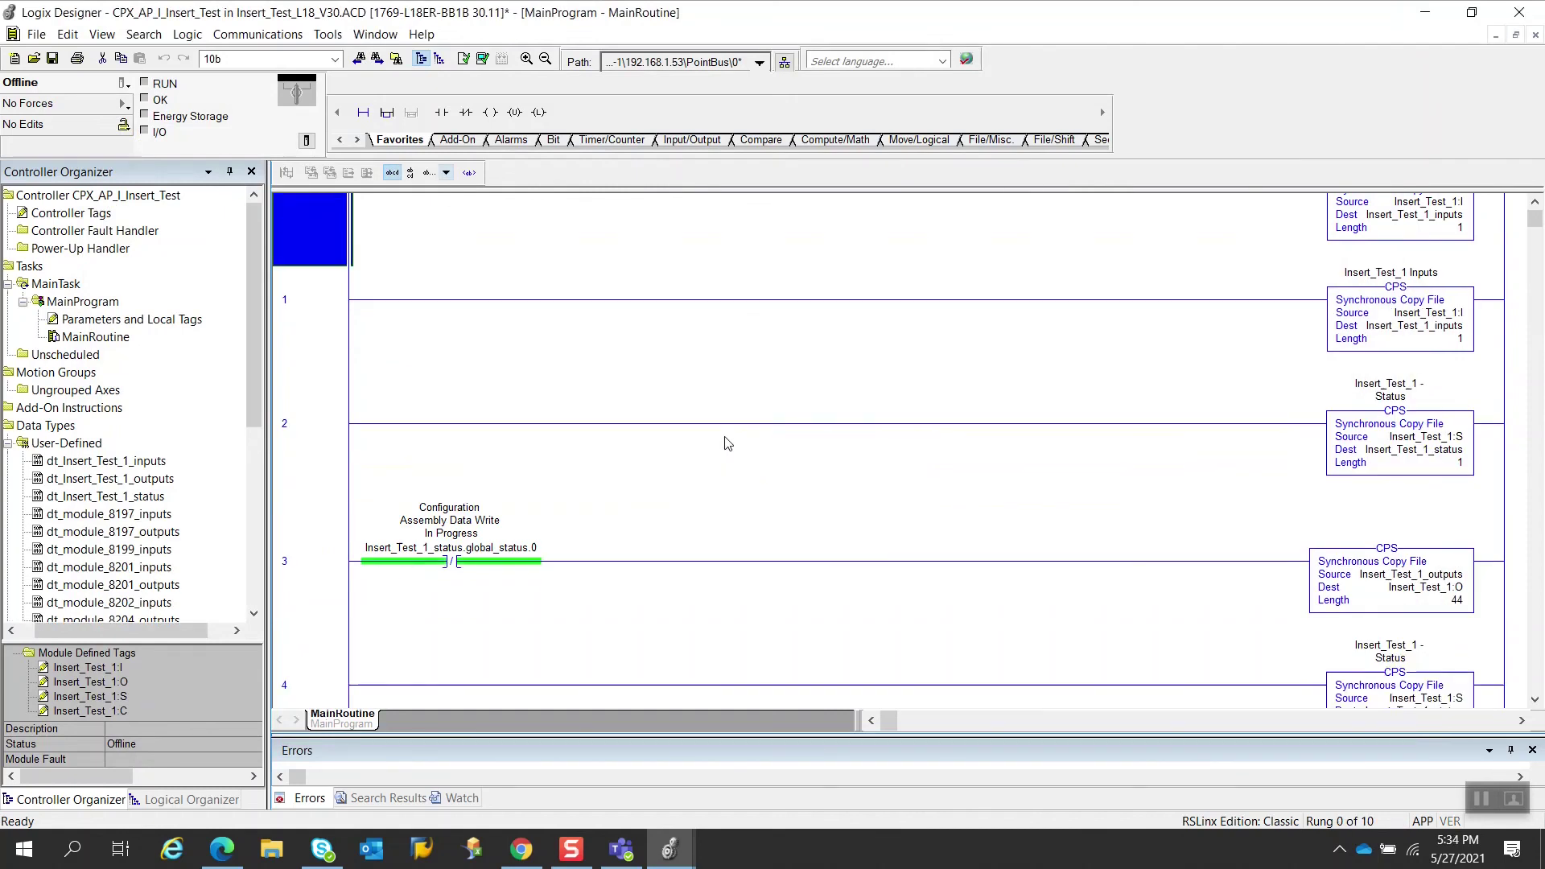
scroll(728, 460, down, 3)
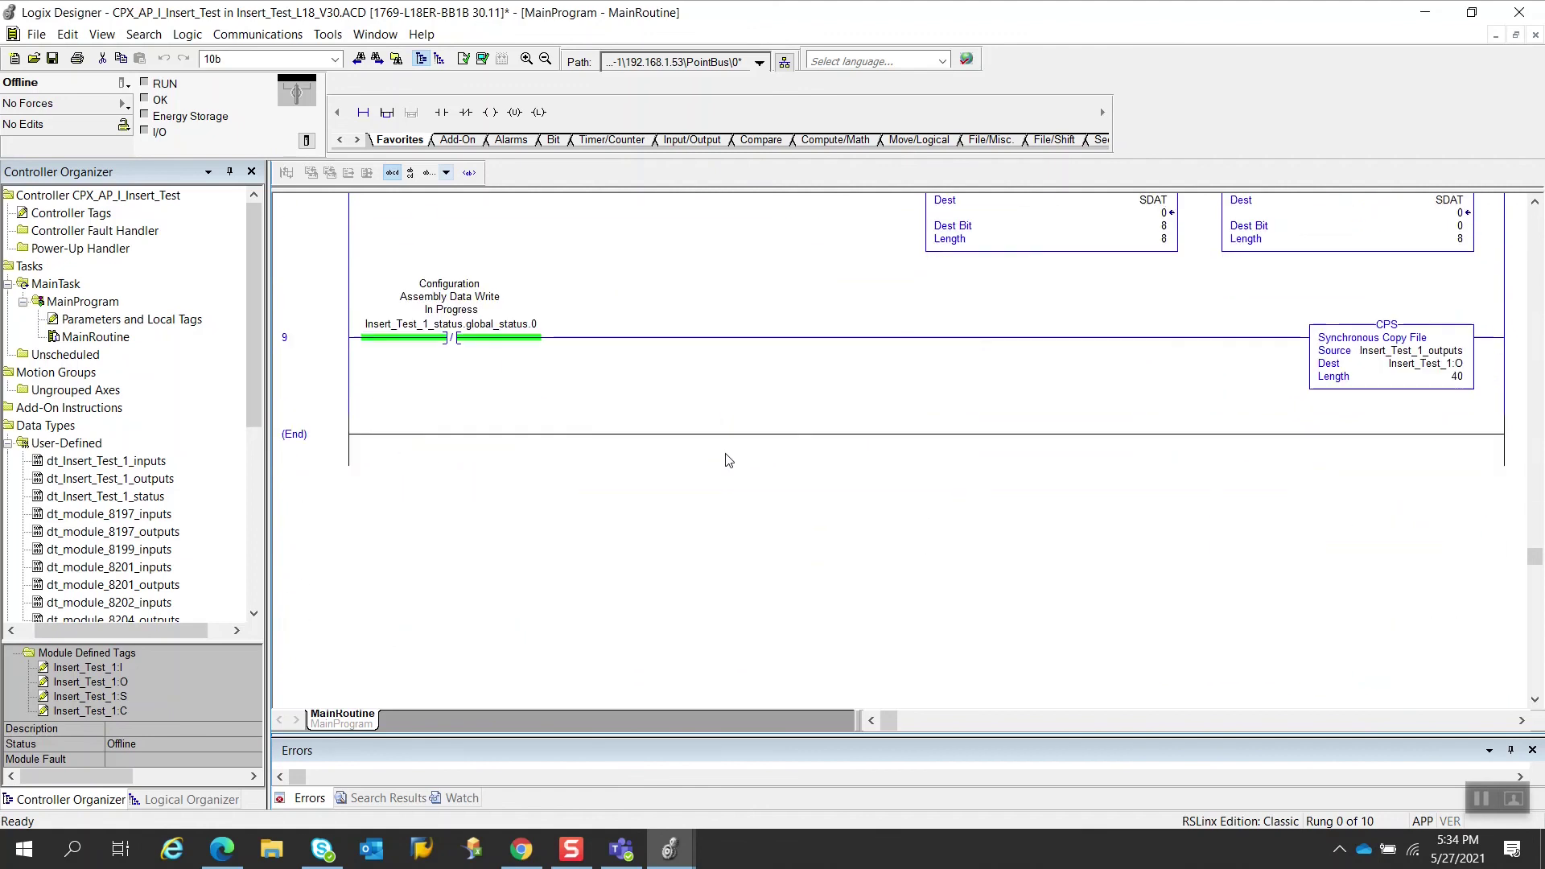
scroll(728, 459, up, 6)
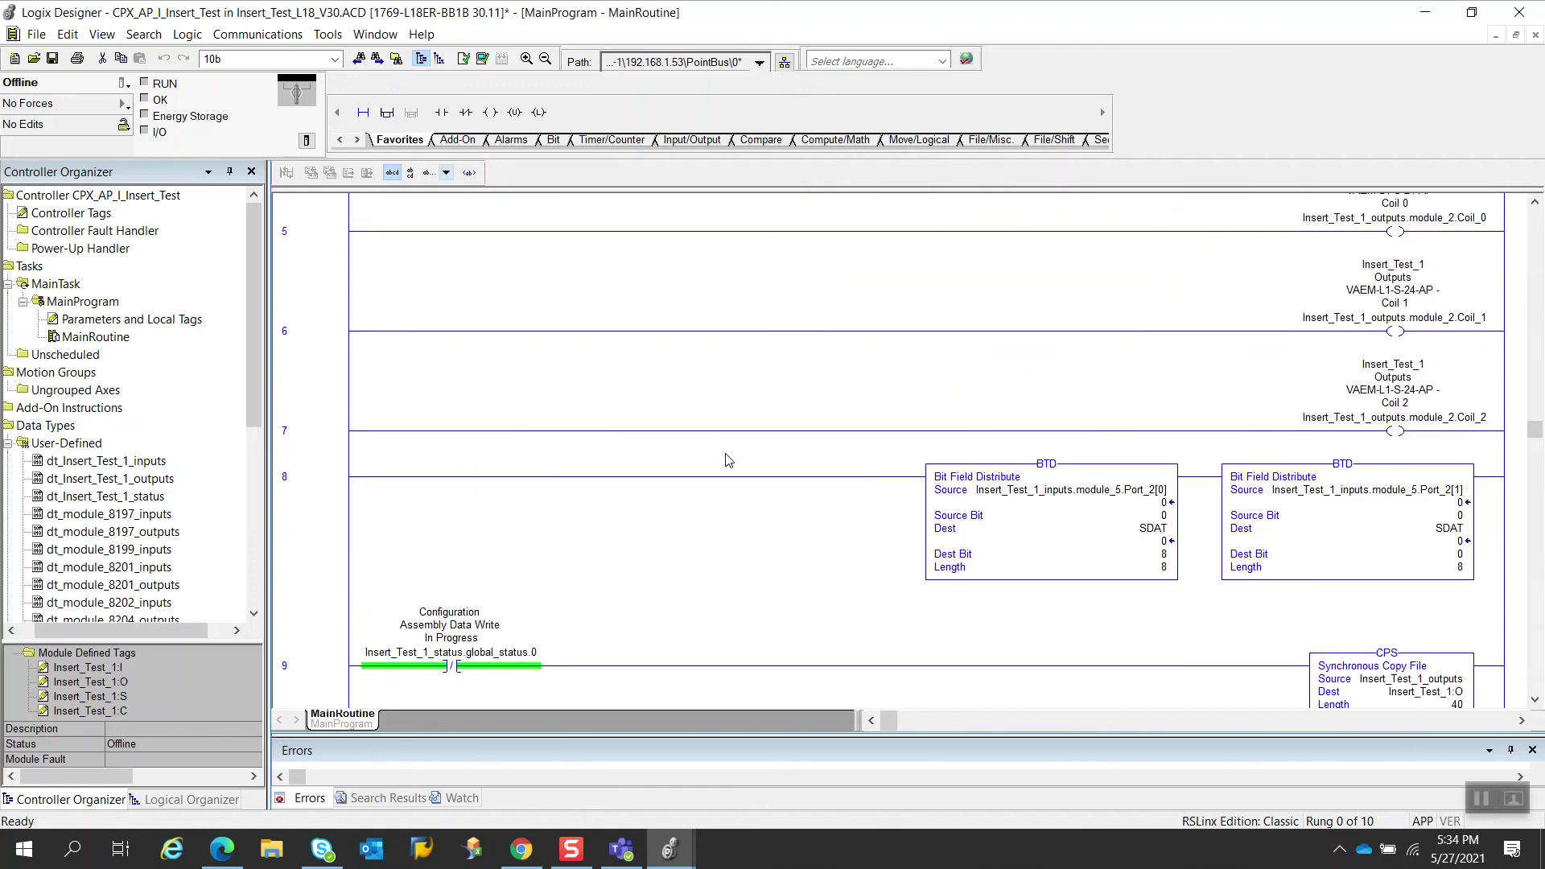
scroll(729, 459, up, 5)
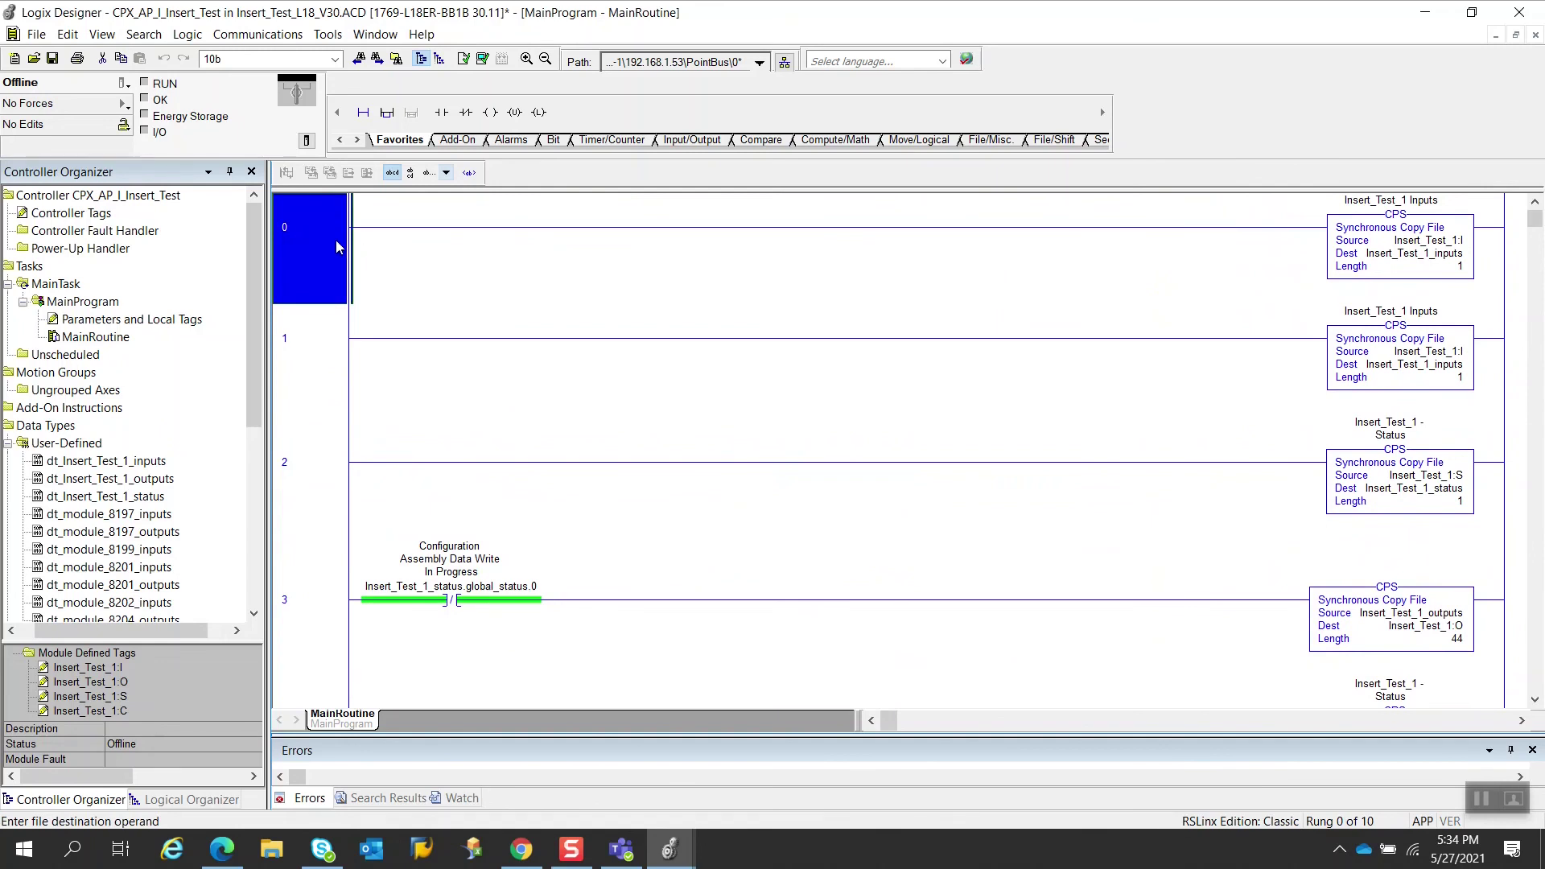
key(Delete)
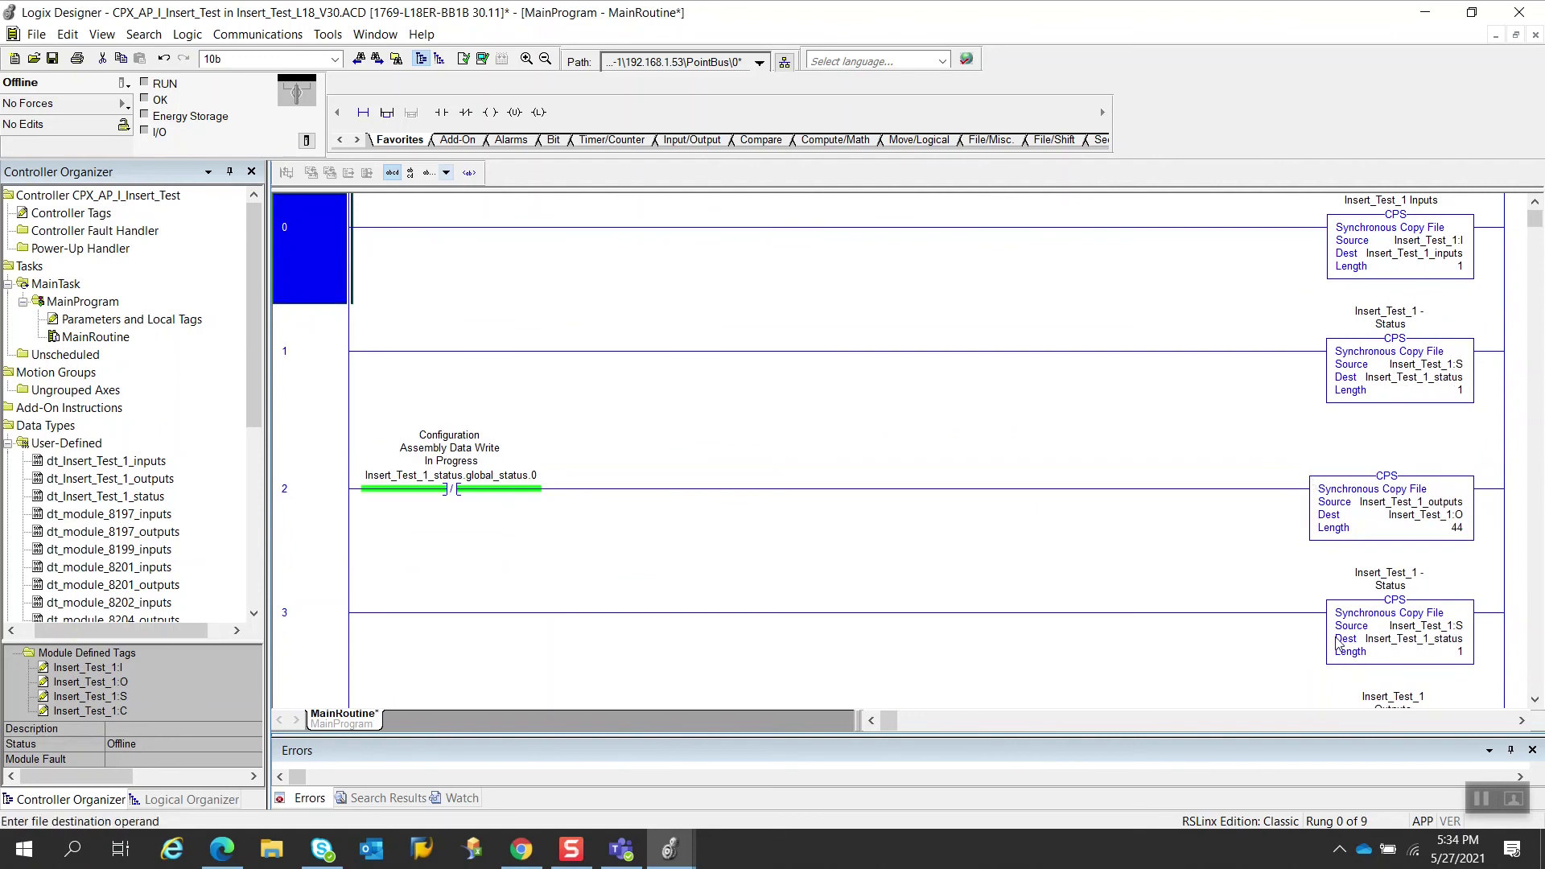
click(314, 624)
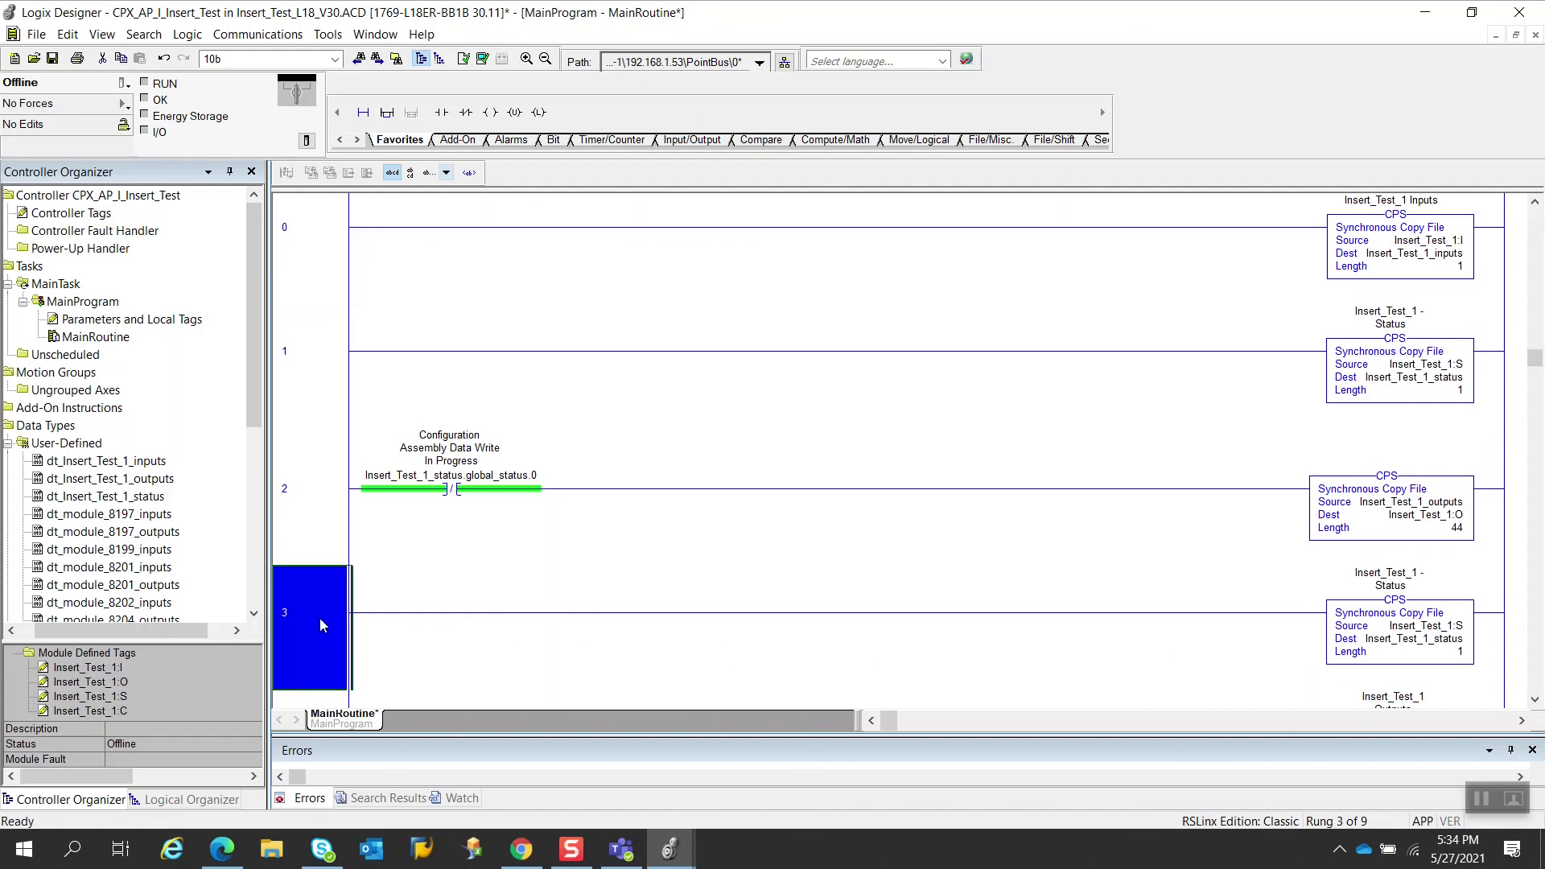
key(Delete)
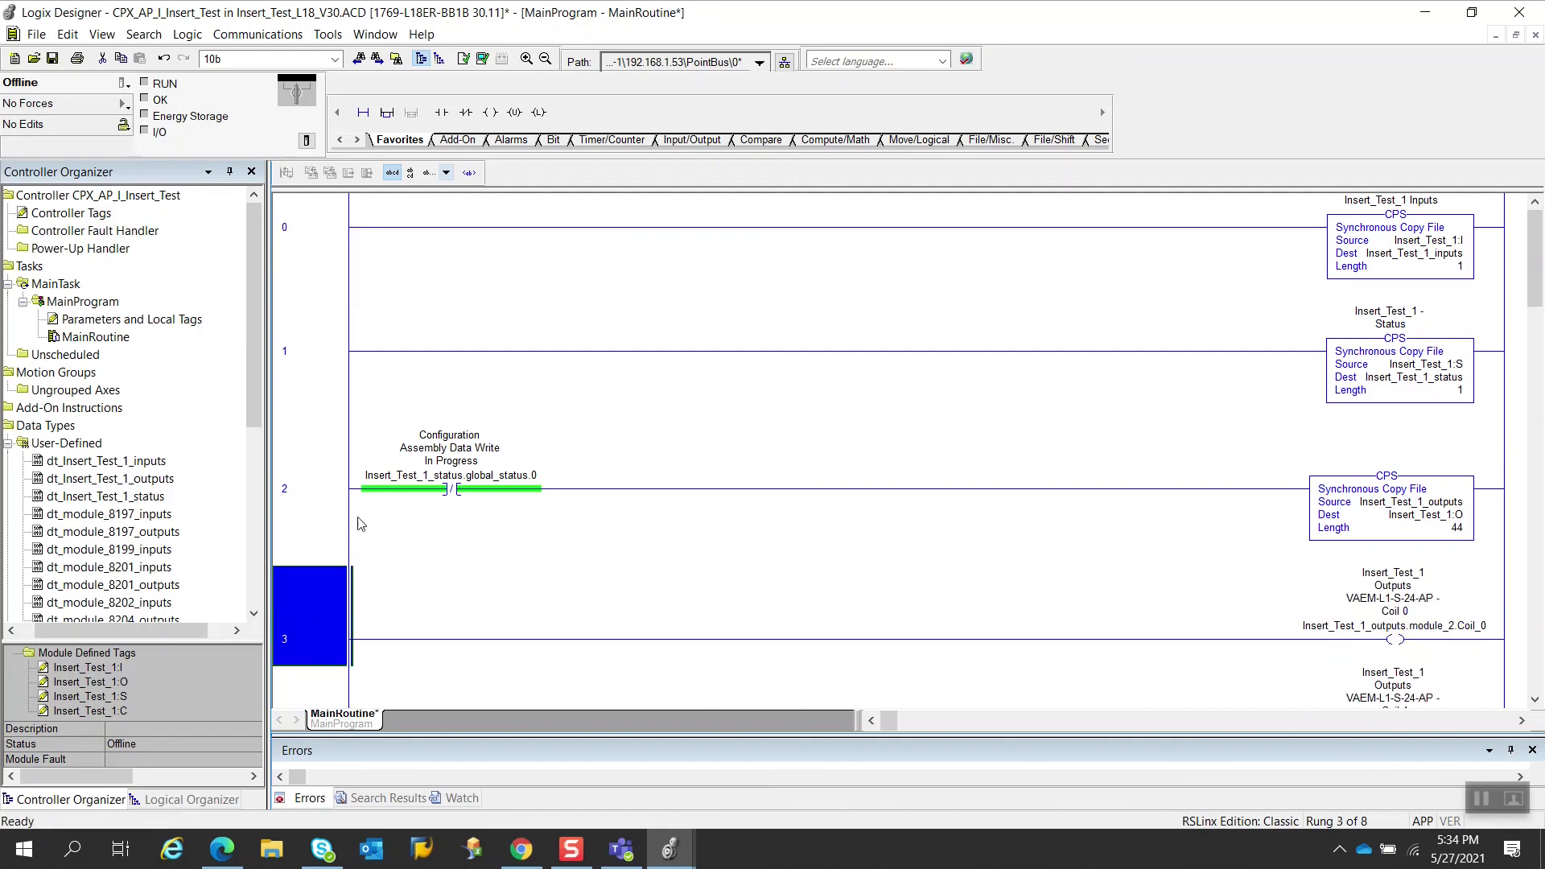
Step: Move the length-44 CPS rung to the end and delete the old length-40 rung 6
click(337, 500)
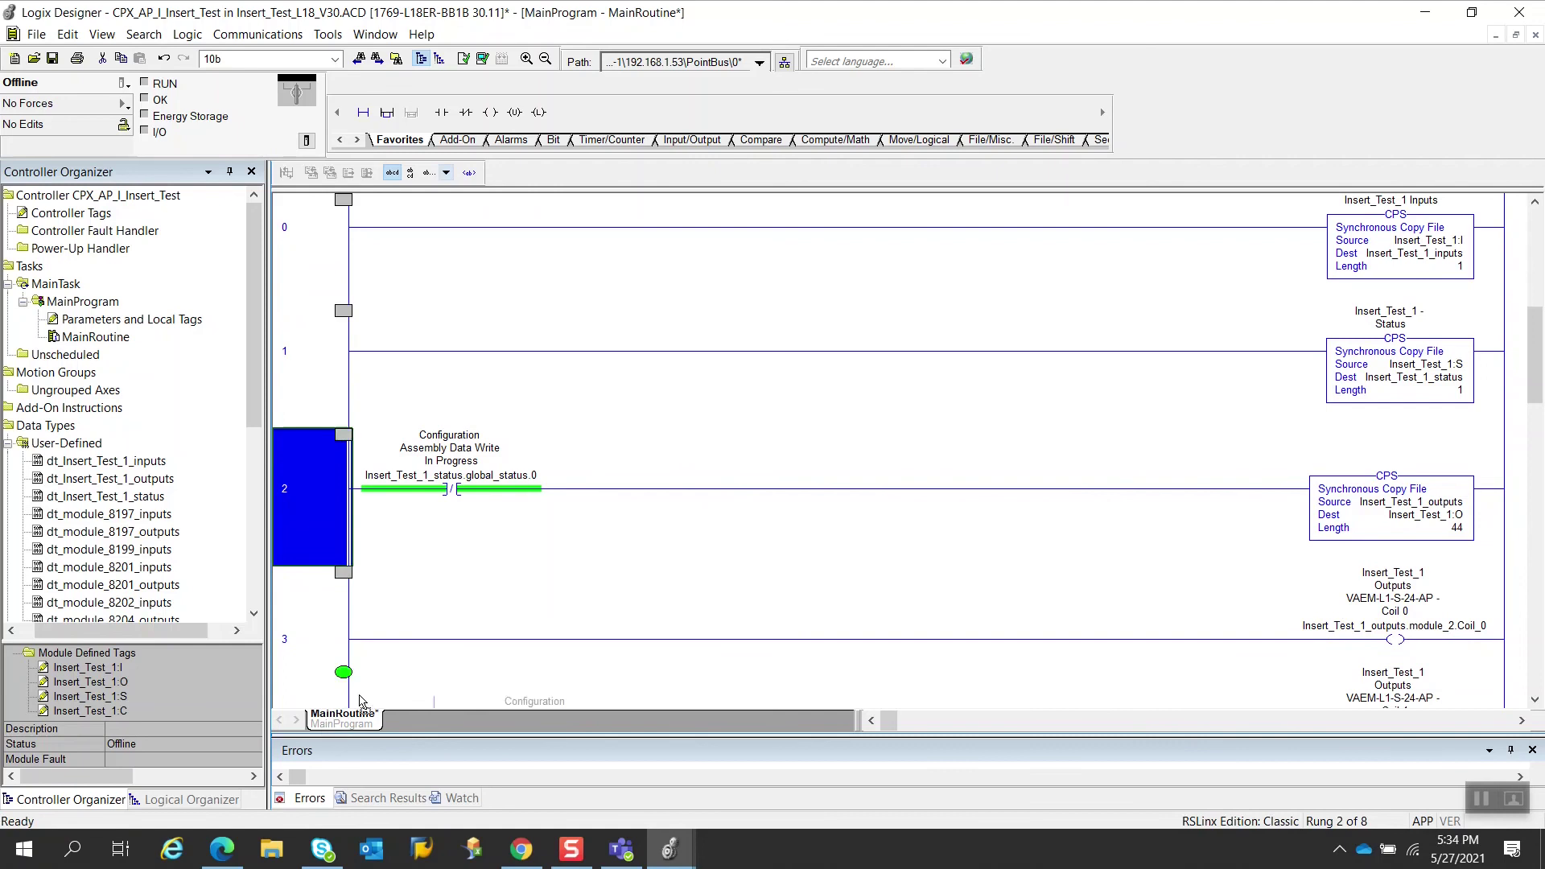
scroll(366, 704, down, 5)
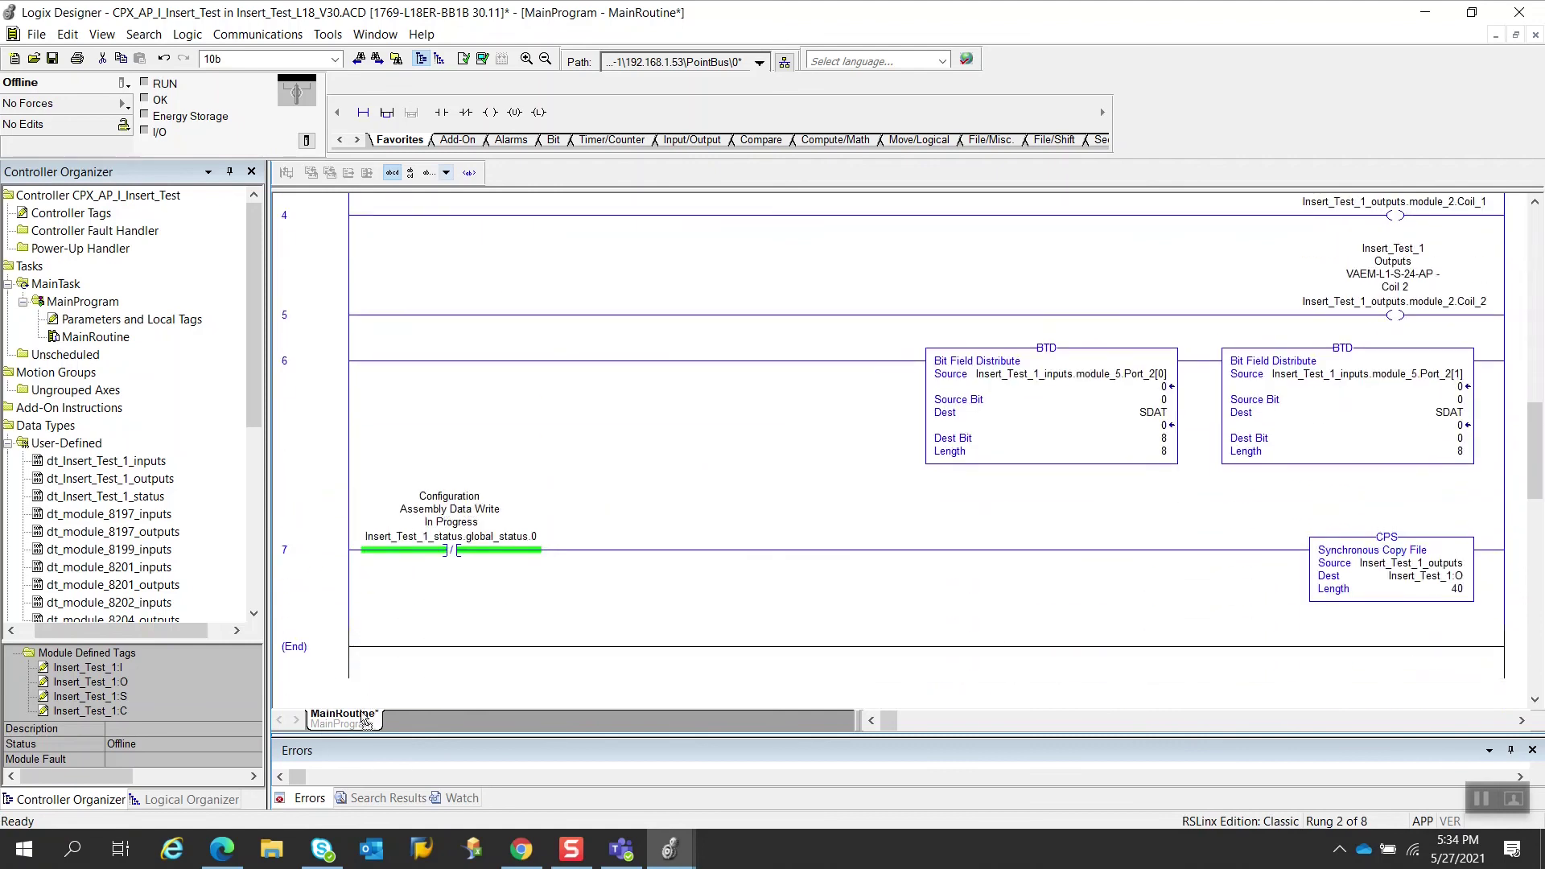
drag(278, 500, 355, 642)
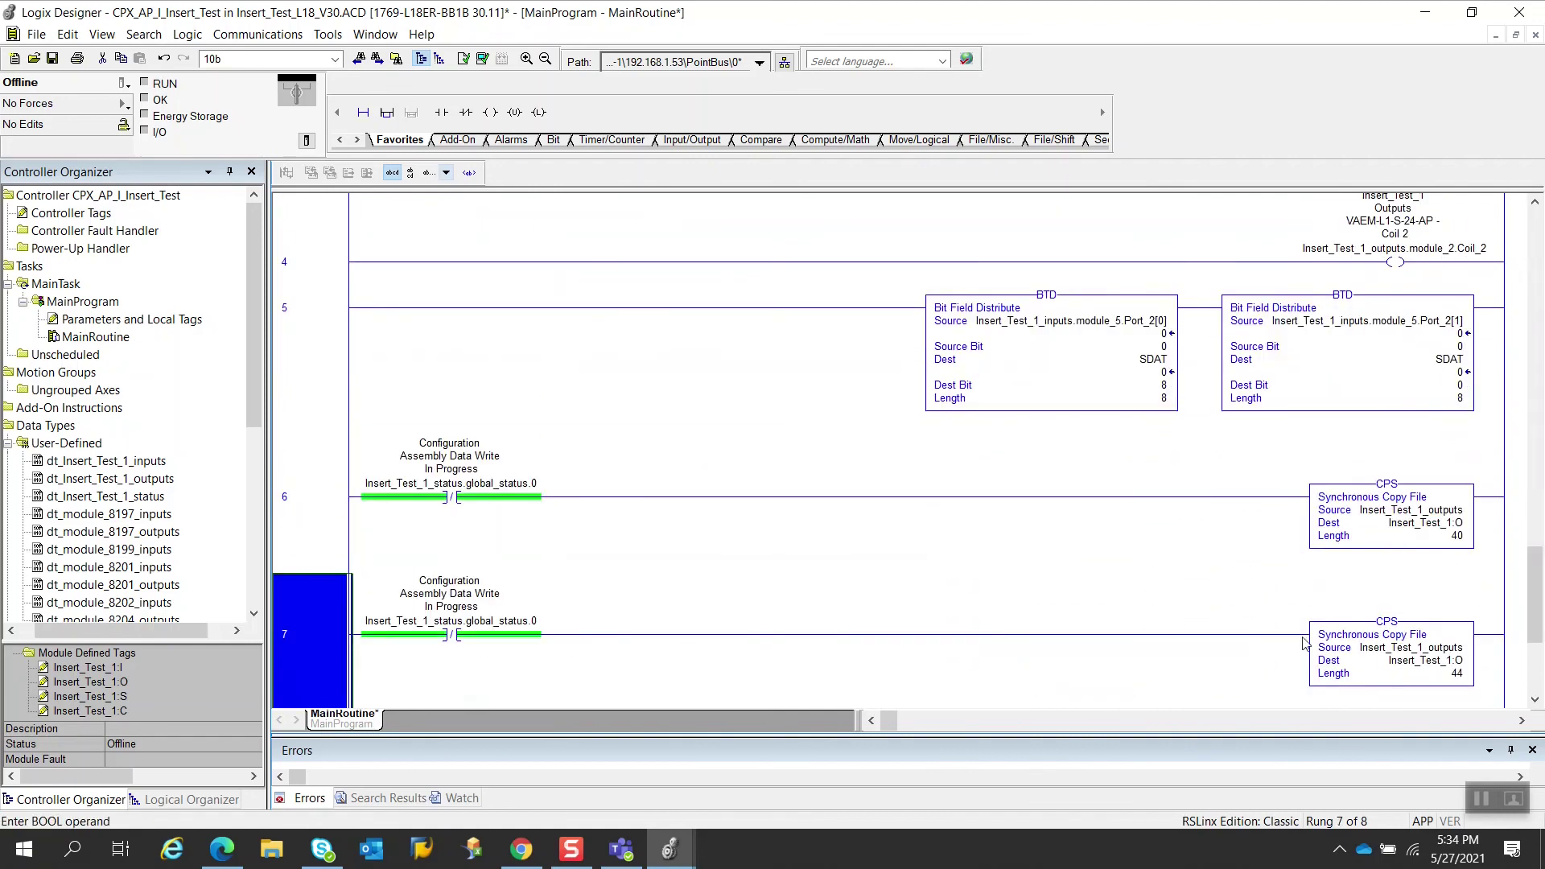
click(330, 509)
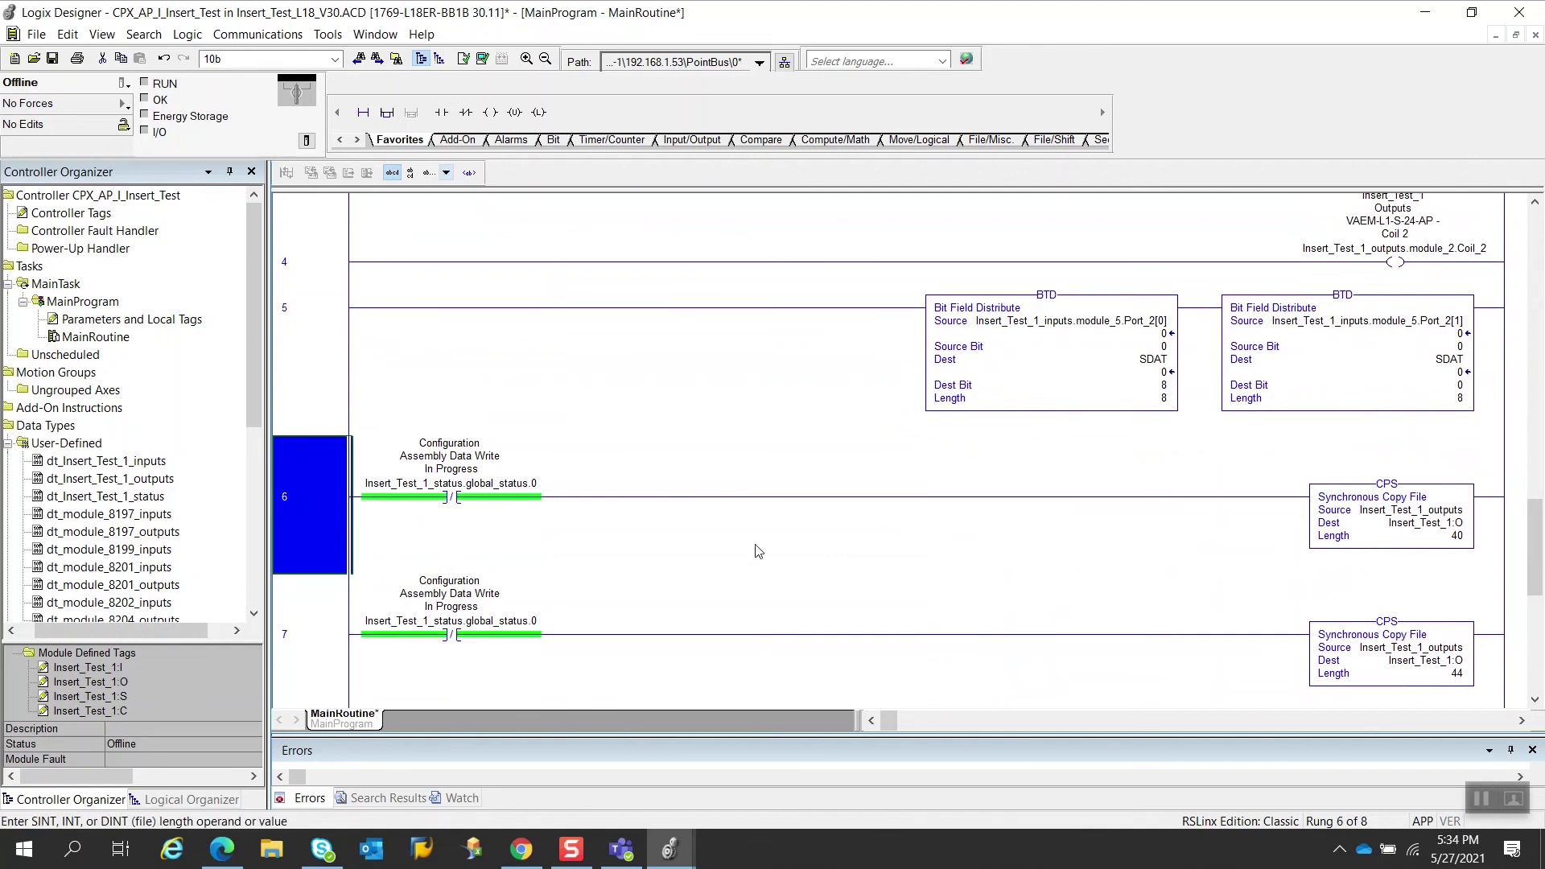
key(Delete)
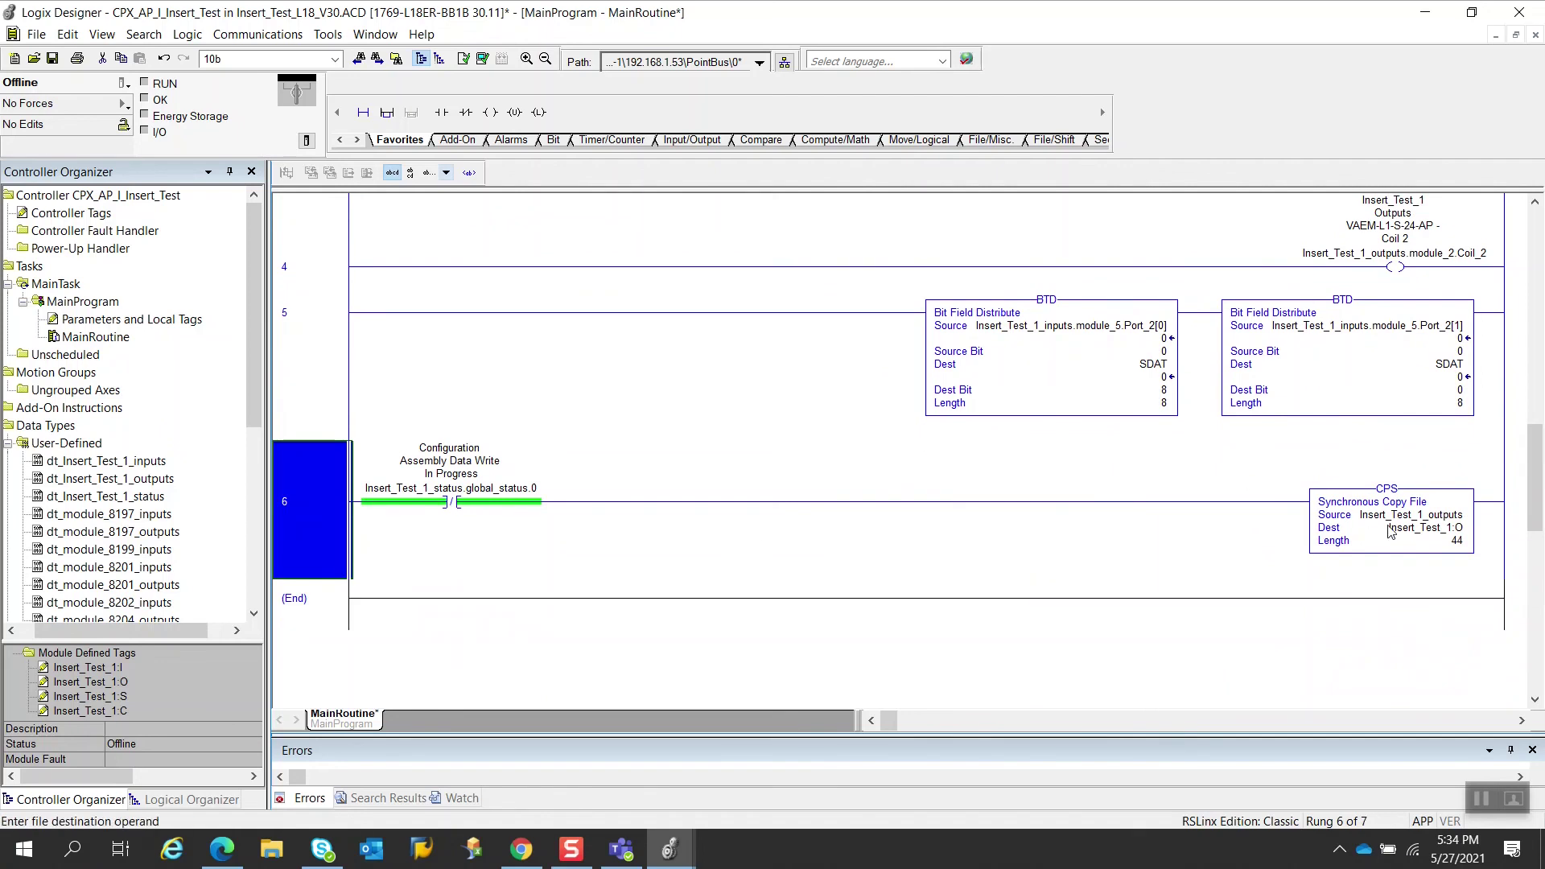
scroll(1390, 529, up, 6)
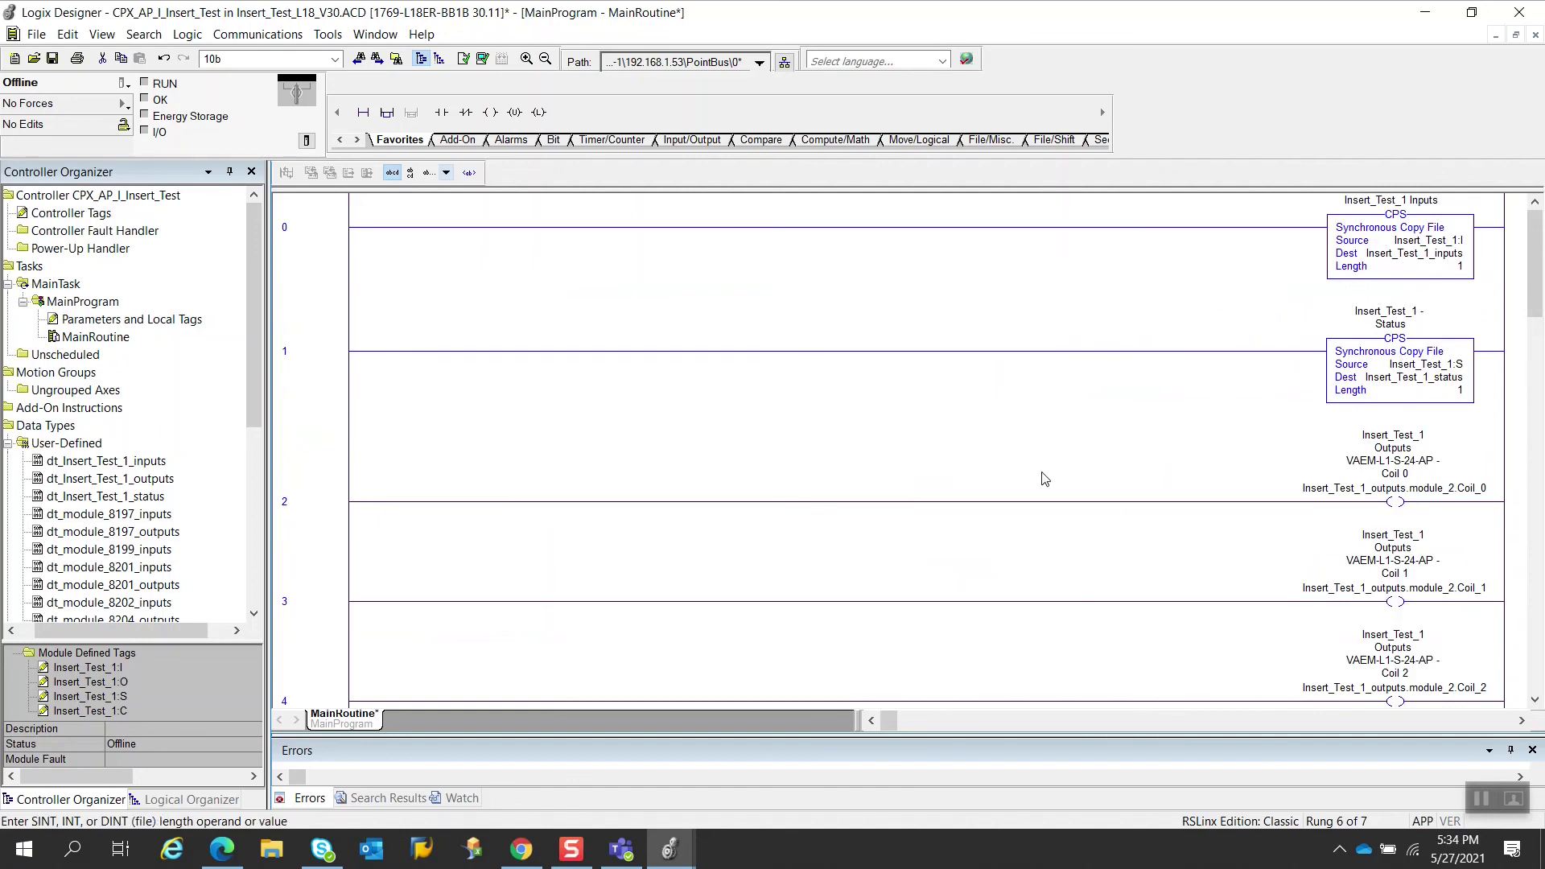
scroll(1044, 479, down, 10)
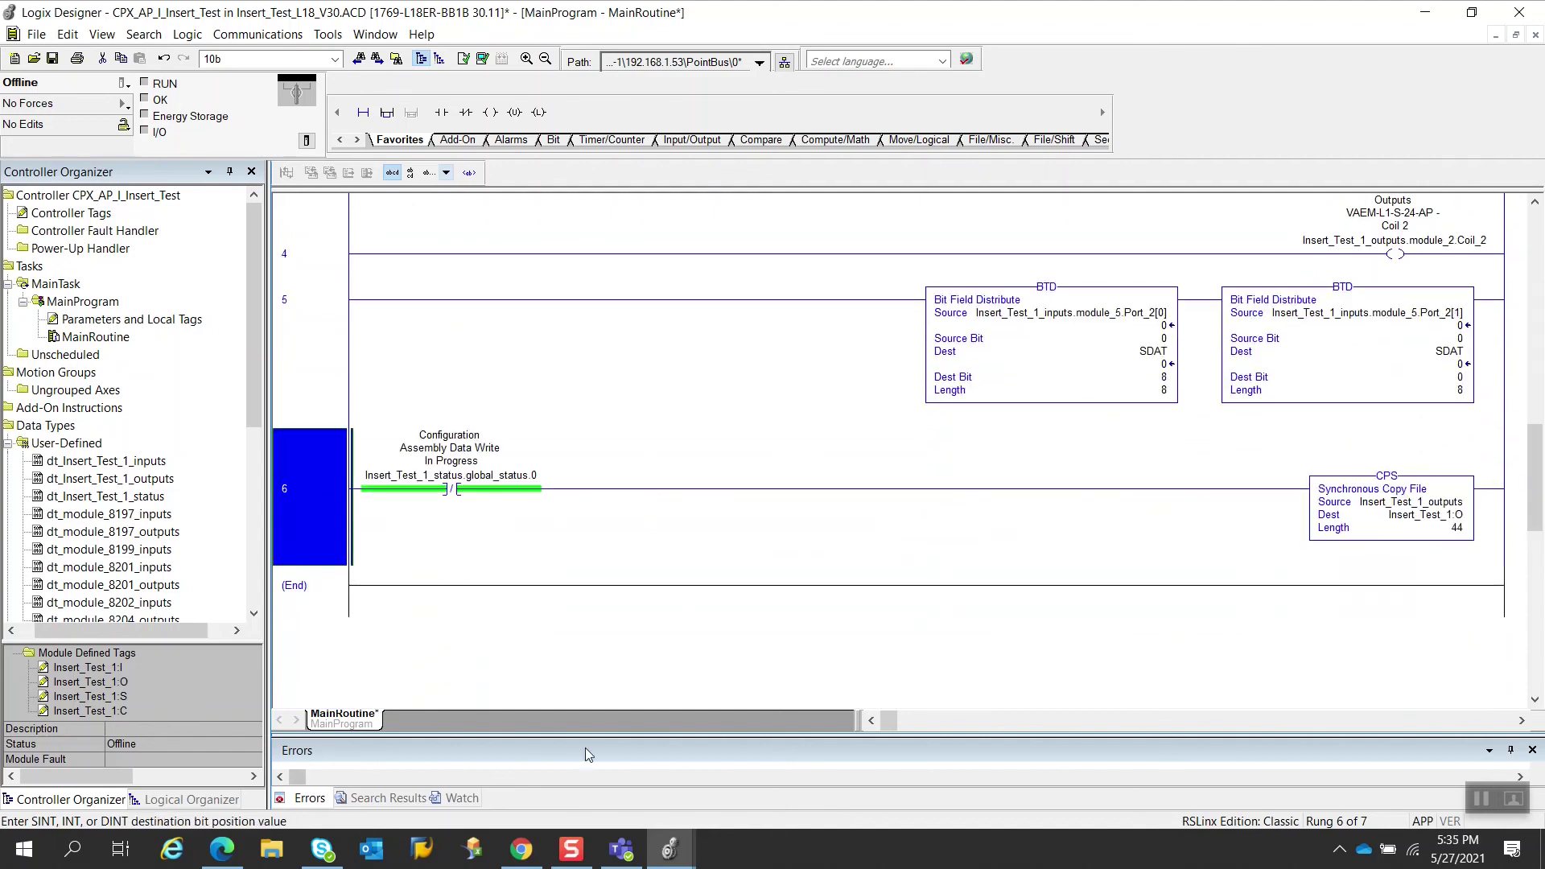
Step: Verify the controller and check for 0 errors and 0 warnings in the enlarged Errors pane
drag(587, 734, 586, 701)
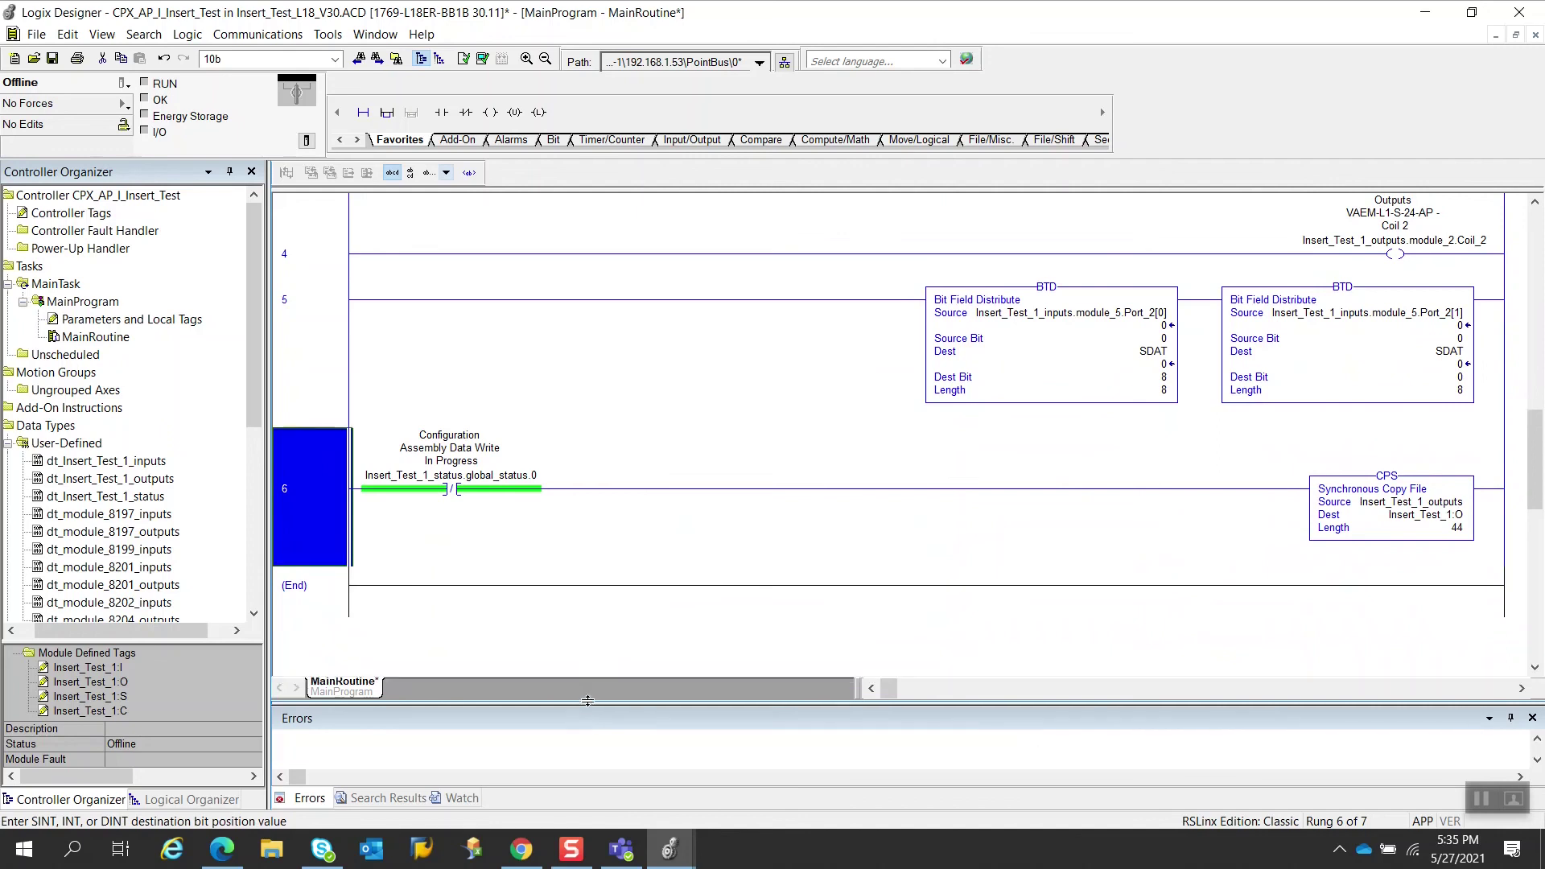
click(483, 59)
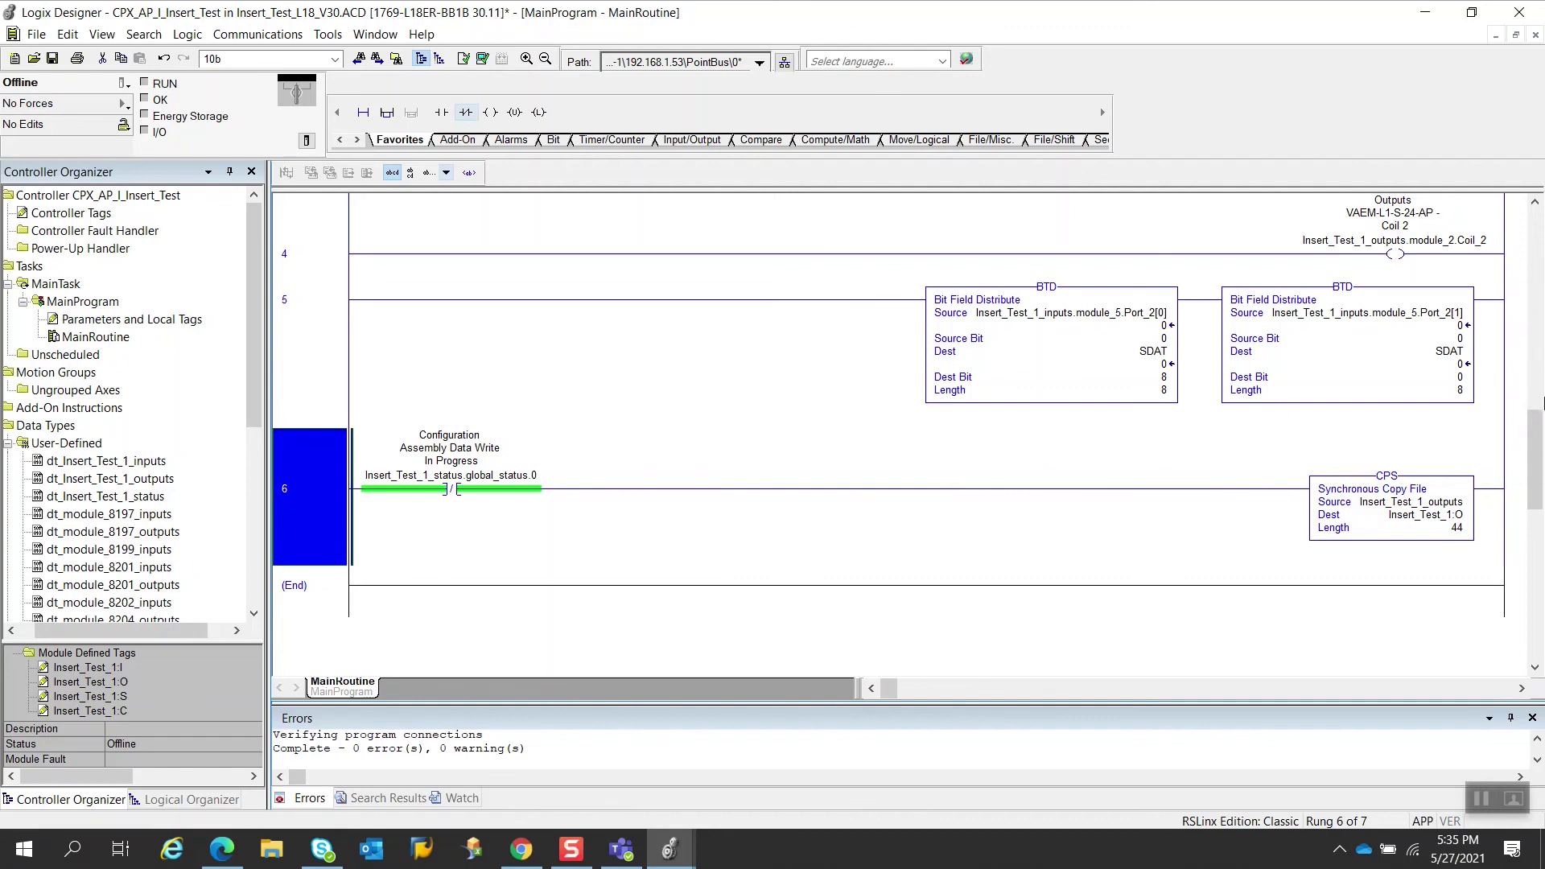
scroll(1542, 402, up, 3)
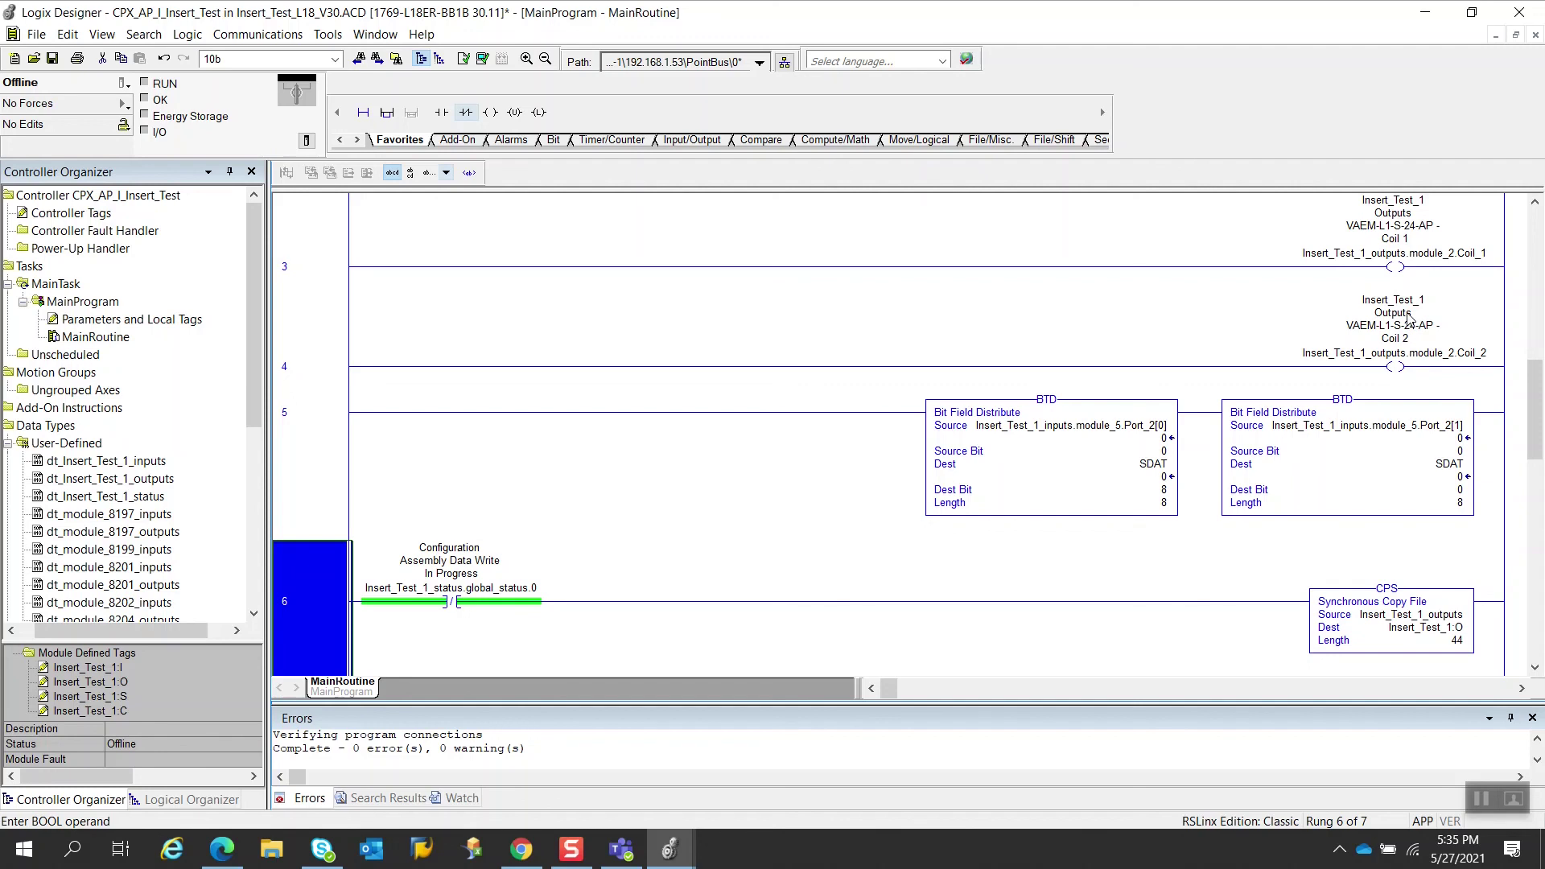
Step: Save the project as Insert_Test_L18_V30_6.ACD using Save As
click(36, 35)
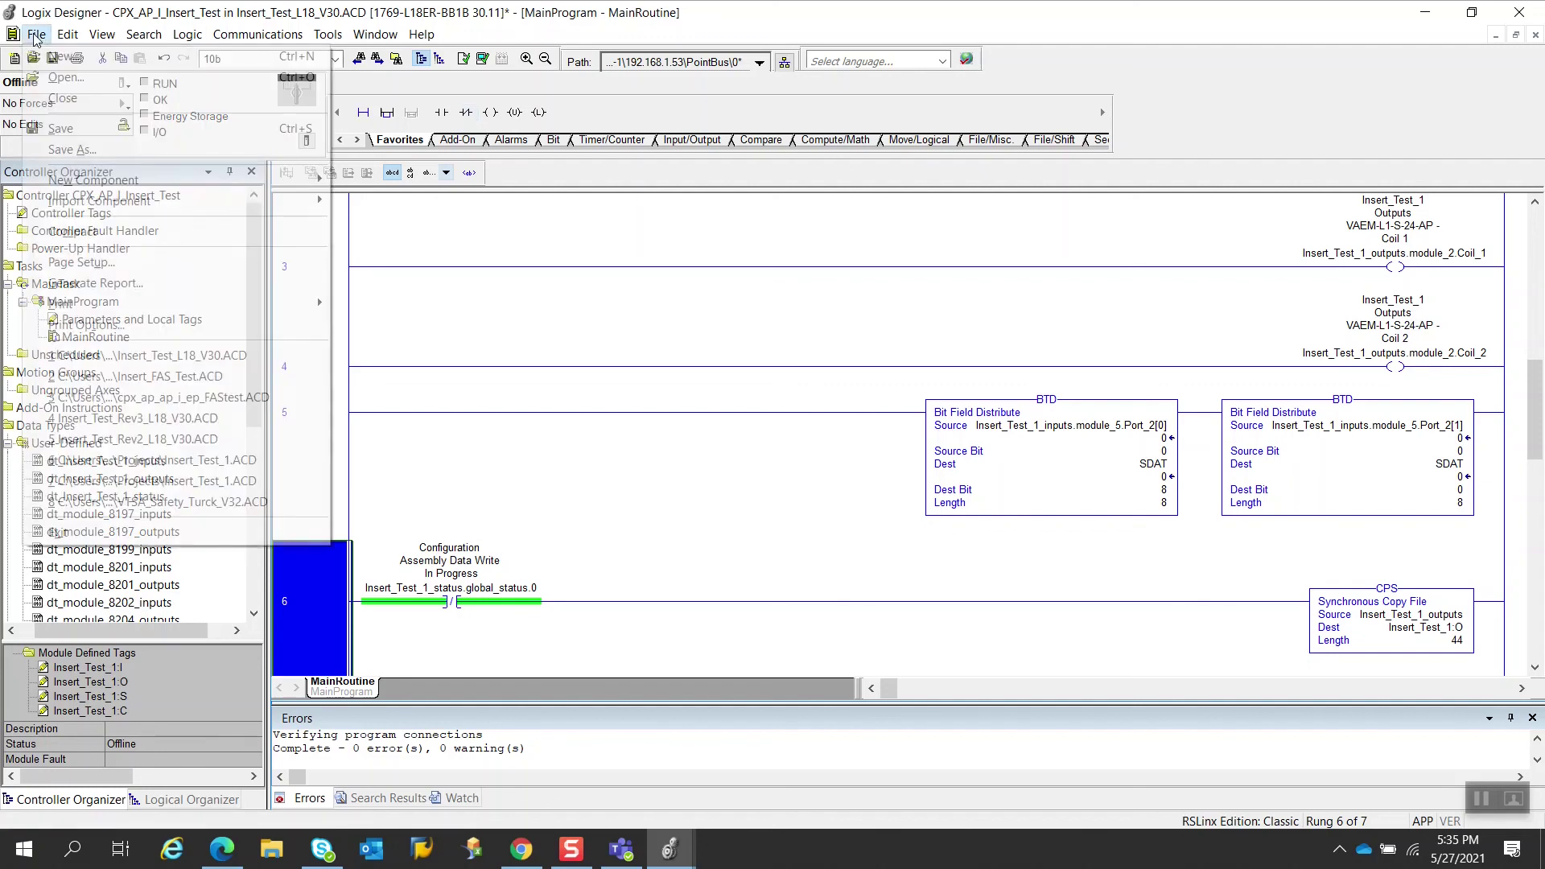
click(90, 151)
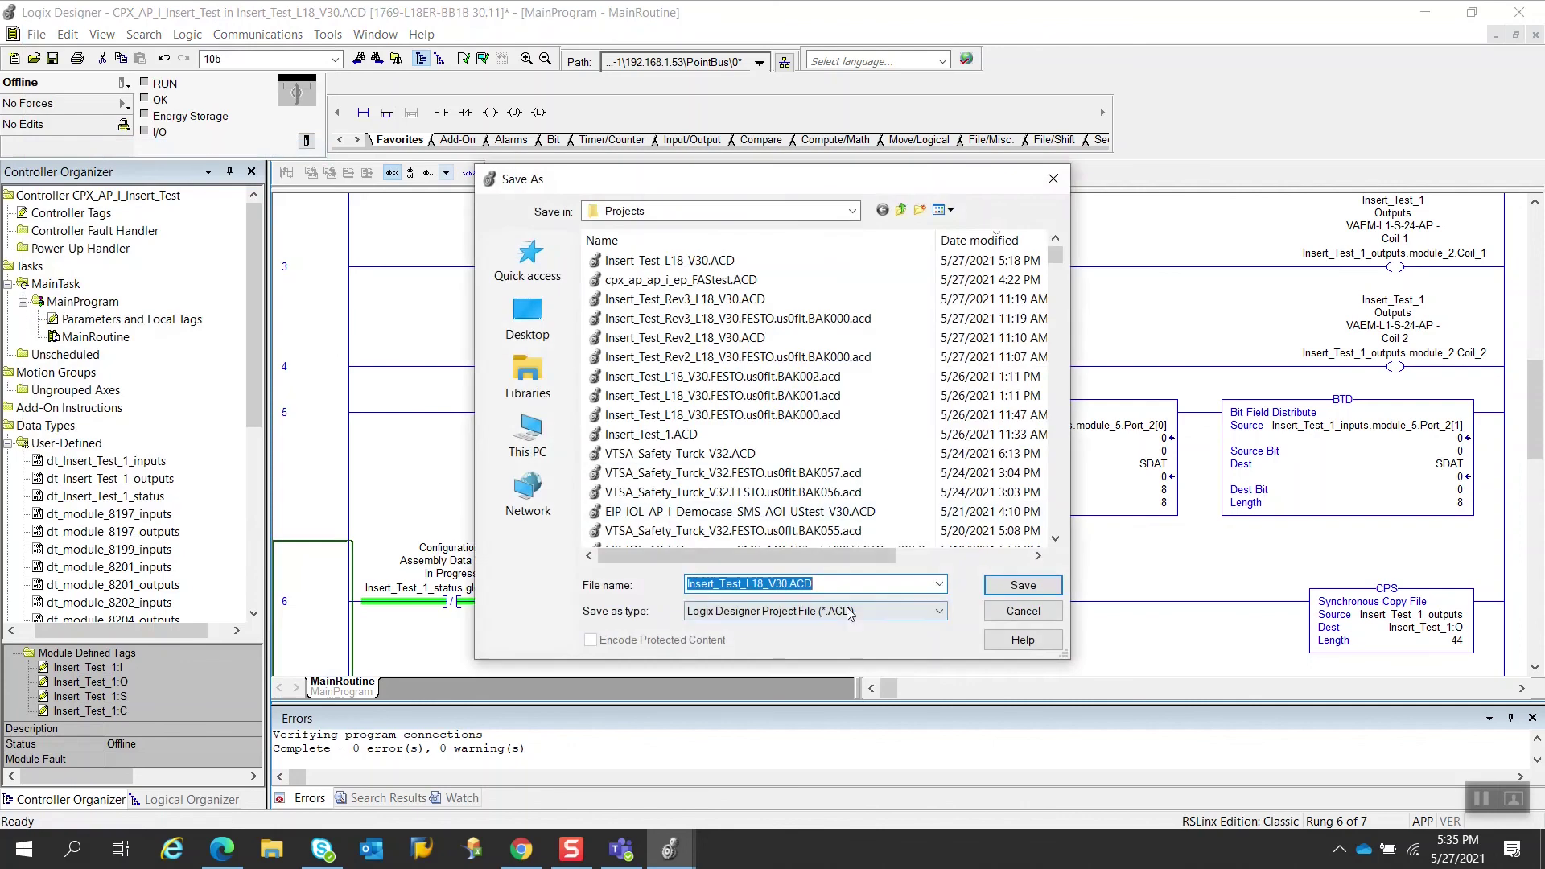
click(866, 586)
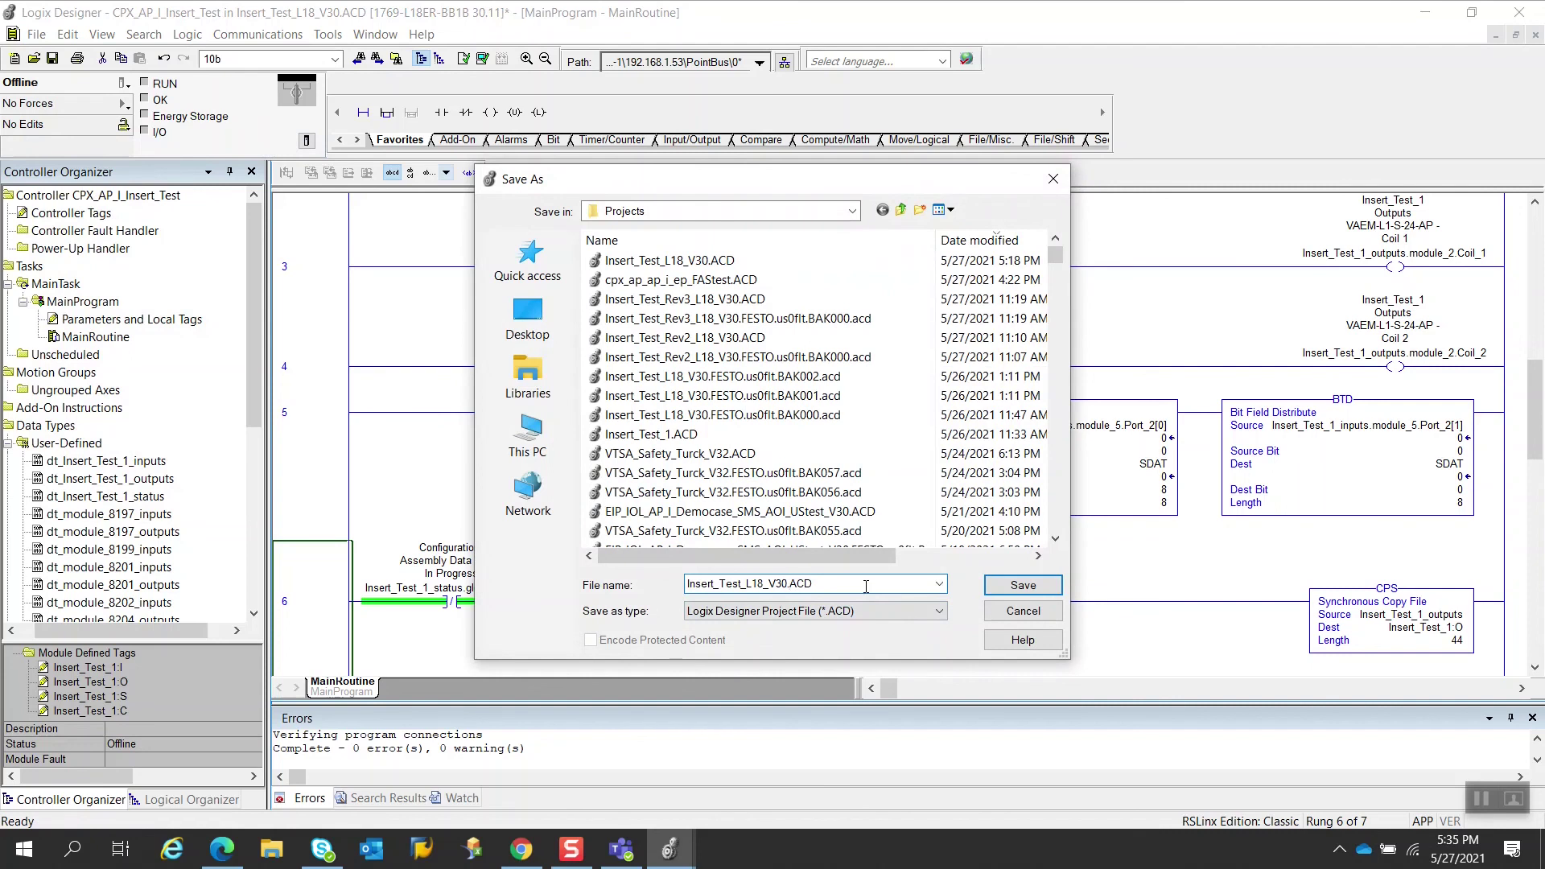
key(Left)
key(Left)
key(Left)
key(BackSpace)
text(_)
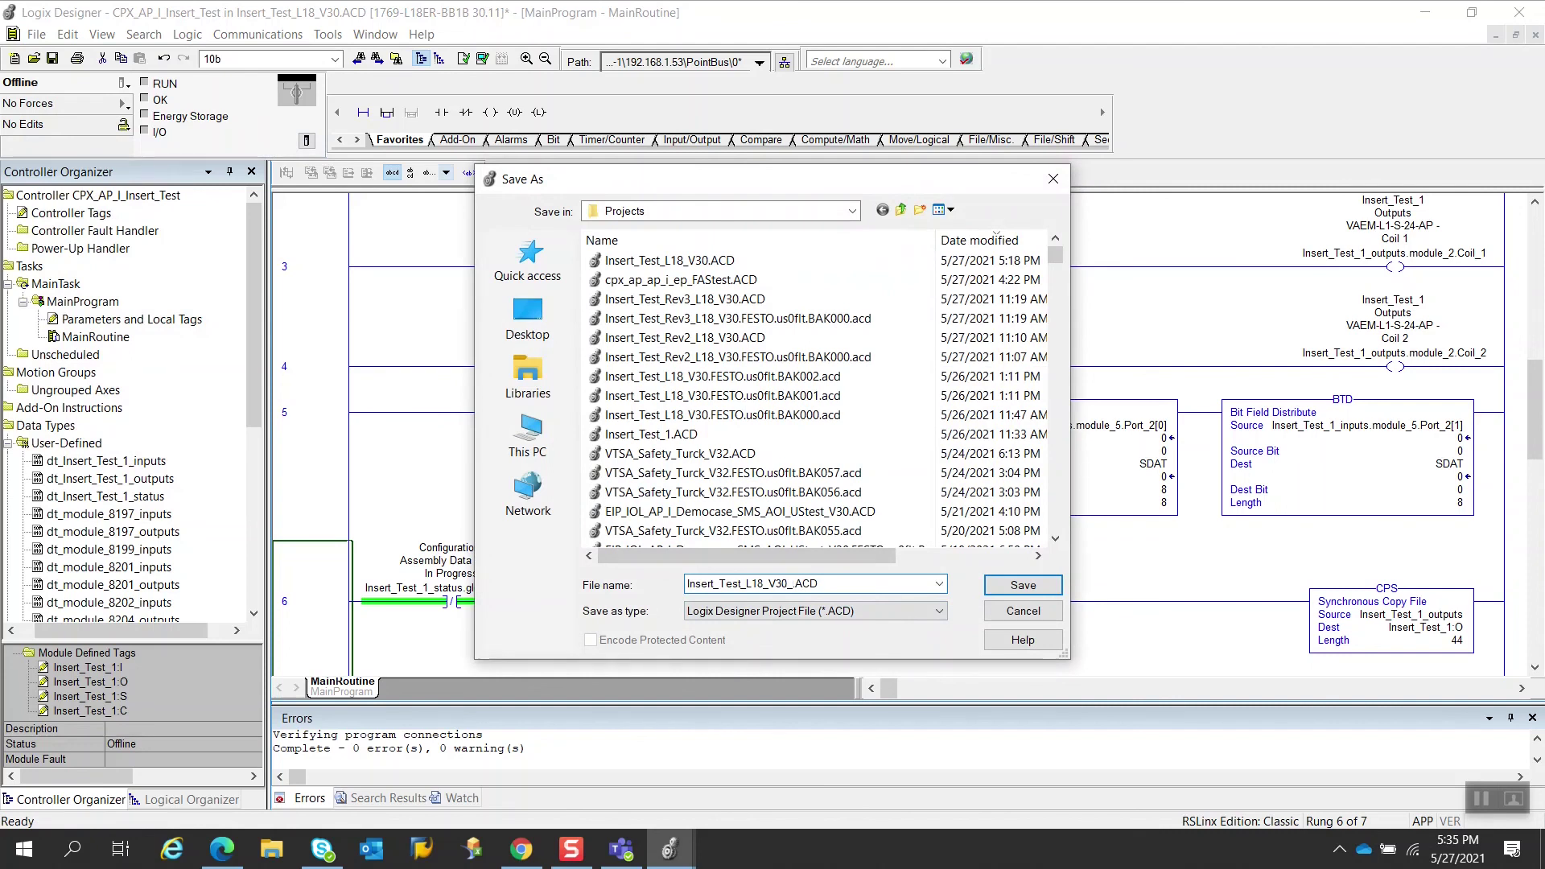
text(6.)
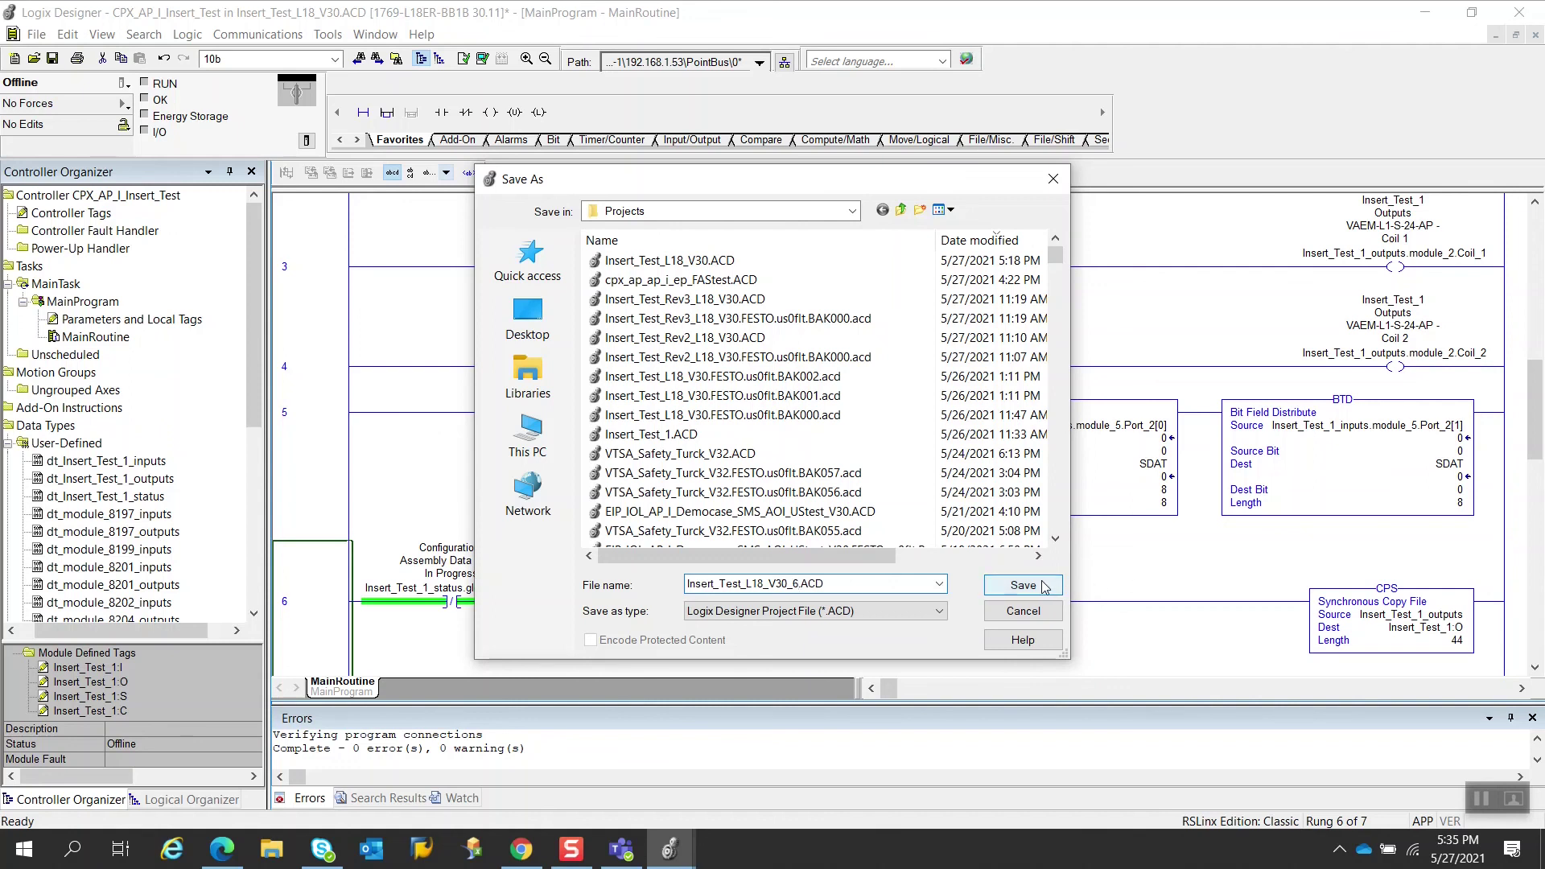
click(1043, 587)
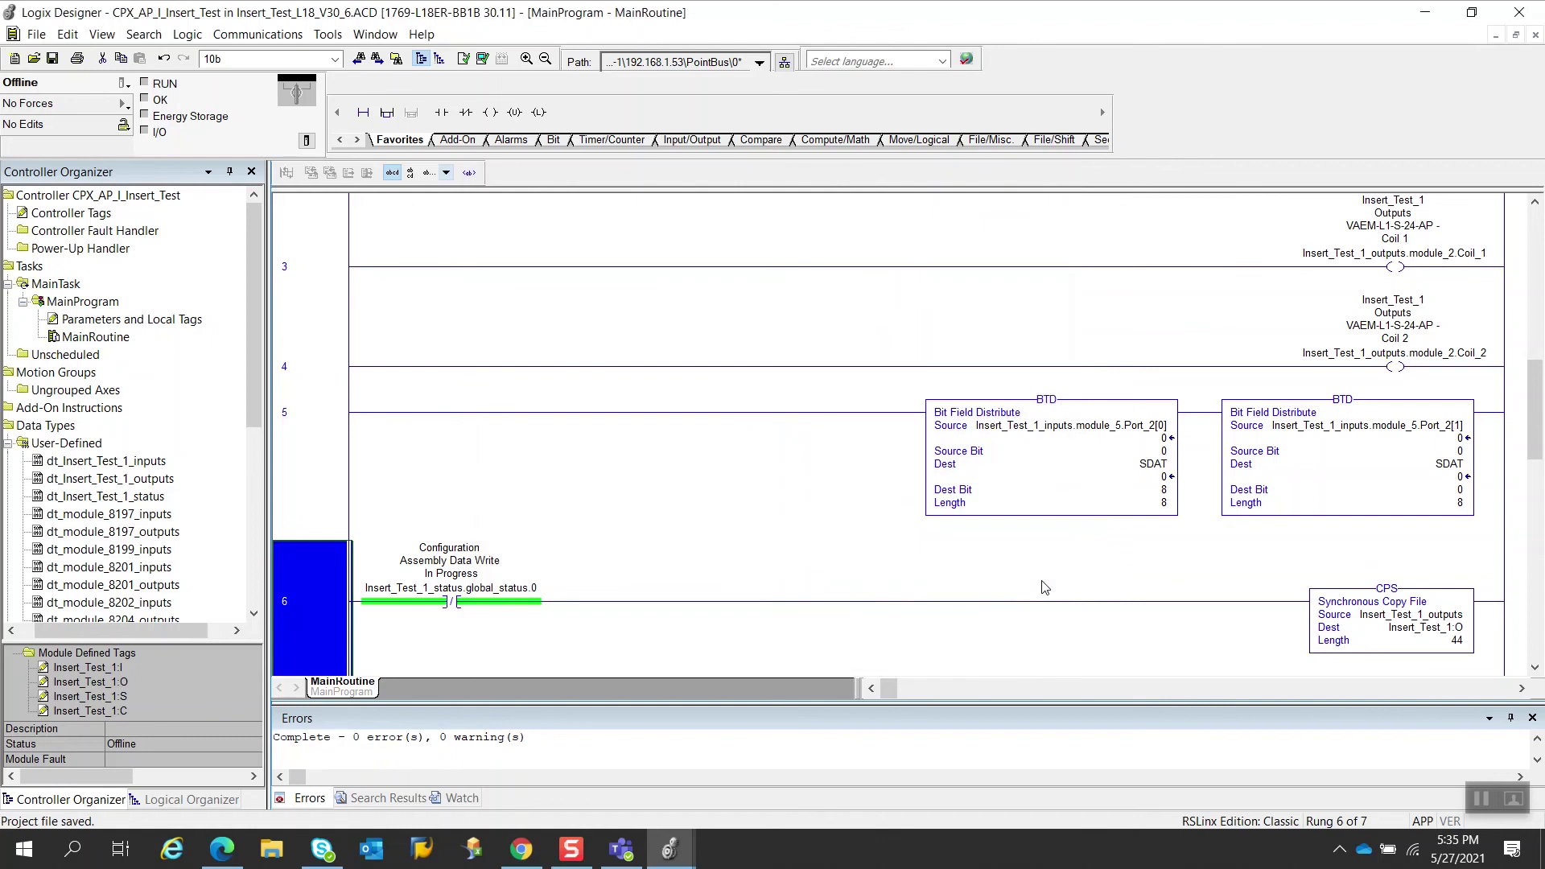
Step: Download the saved project to the controller and return it to Remote Run mode
click(122, 83)
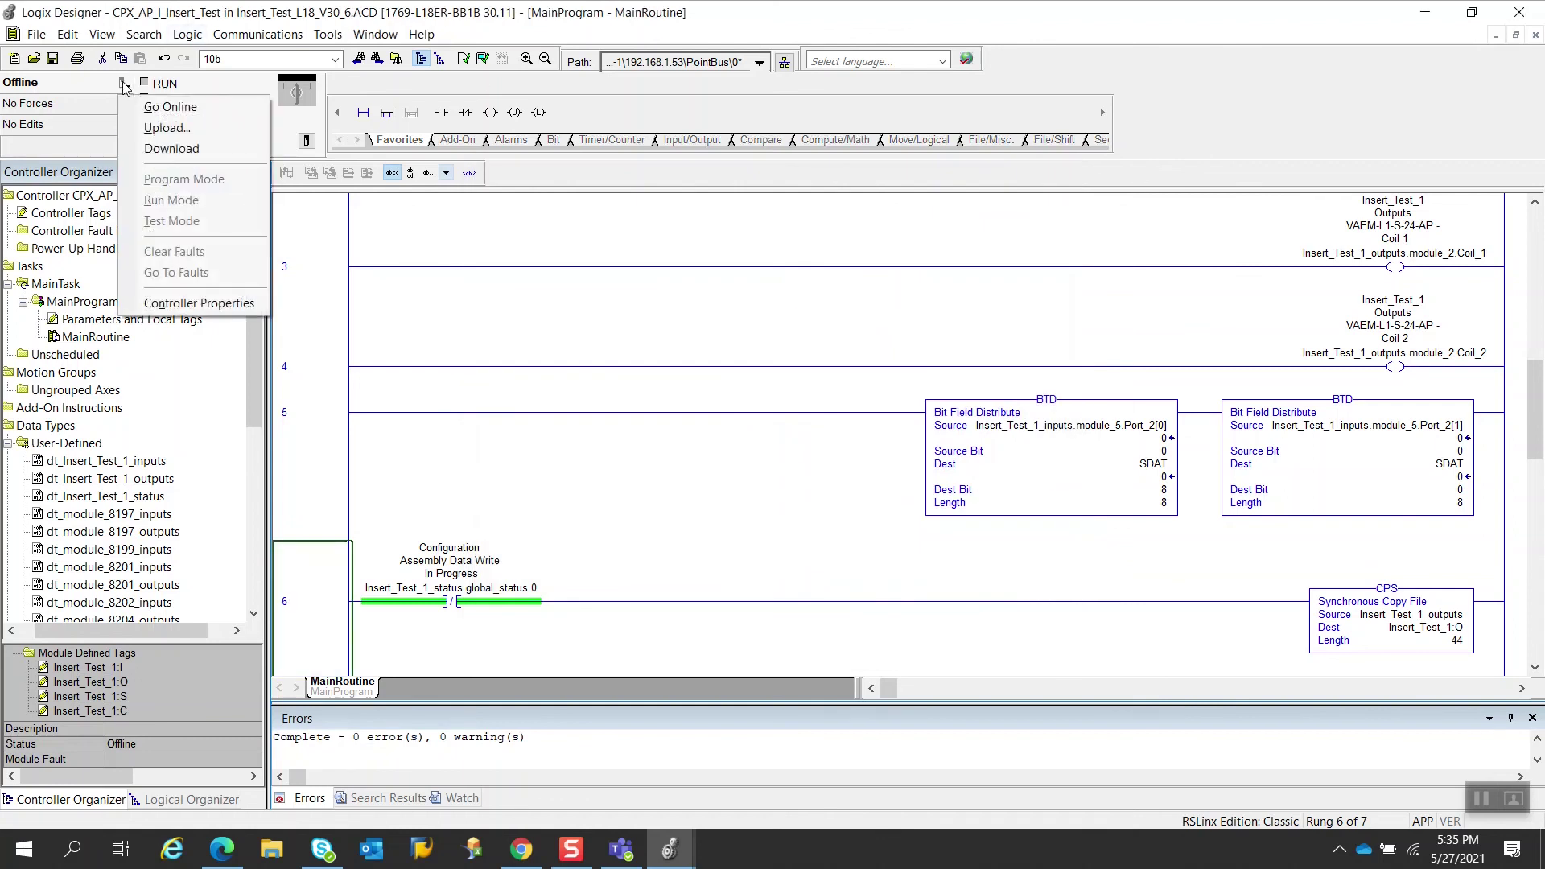
click(153, 149)
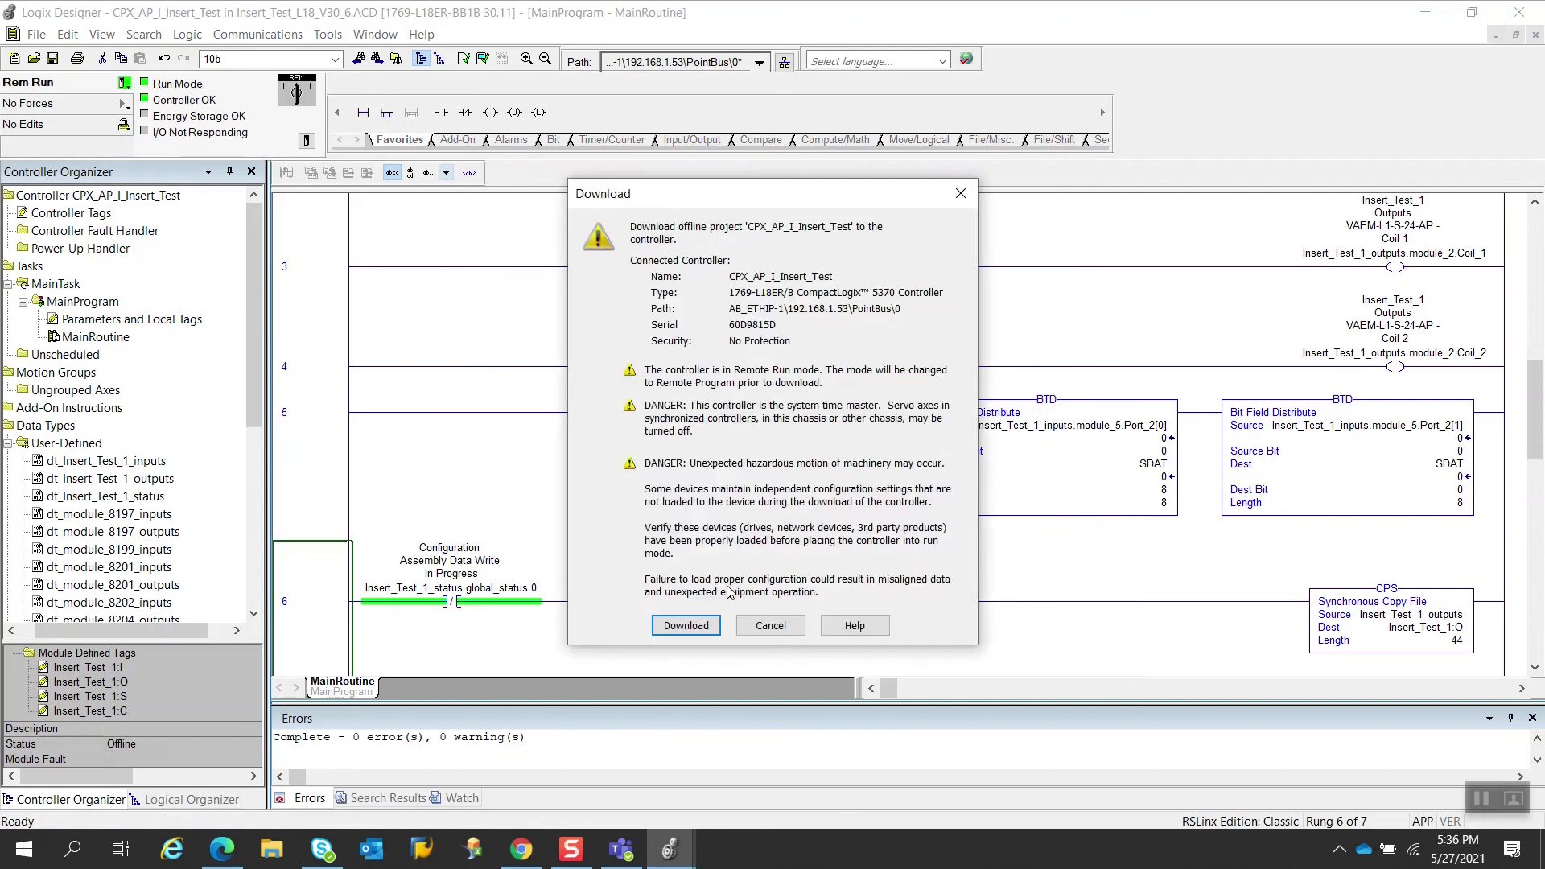
click(713, 622)
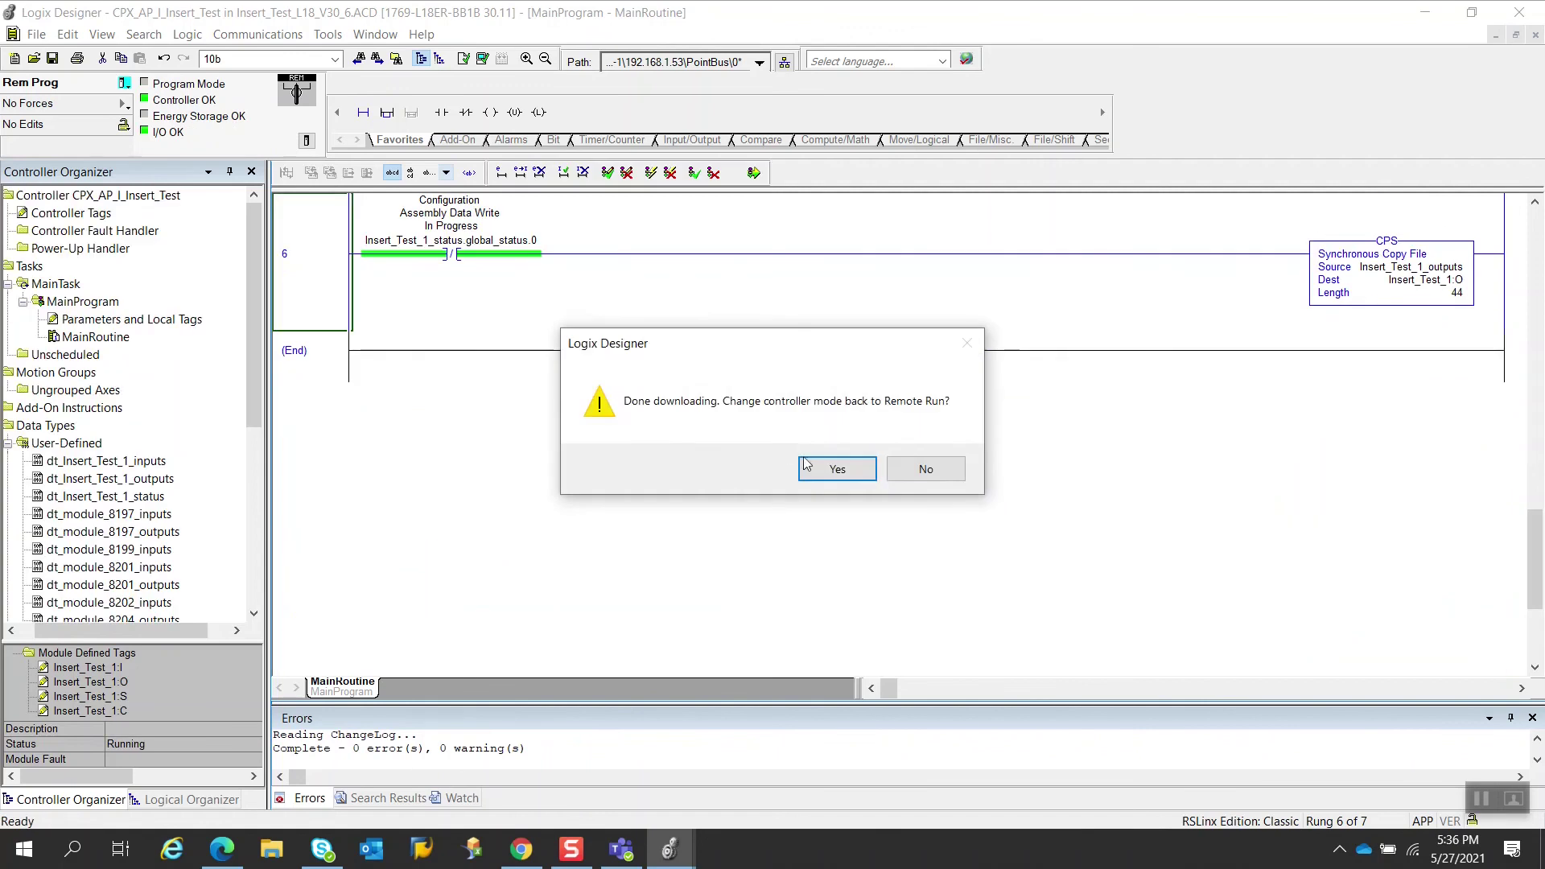
click(836, 470)
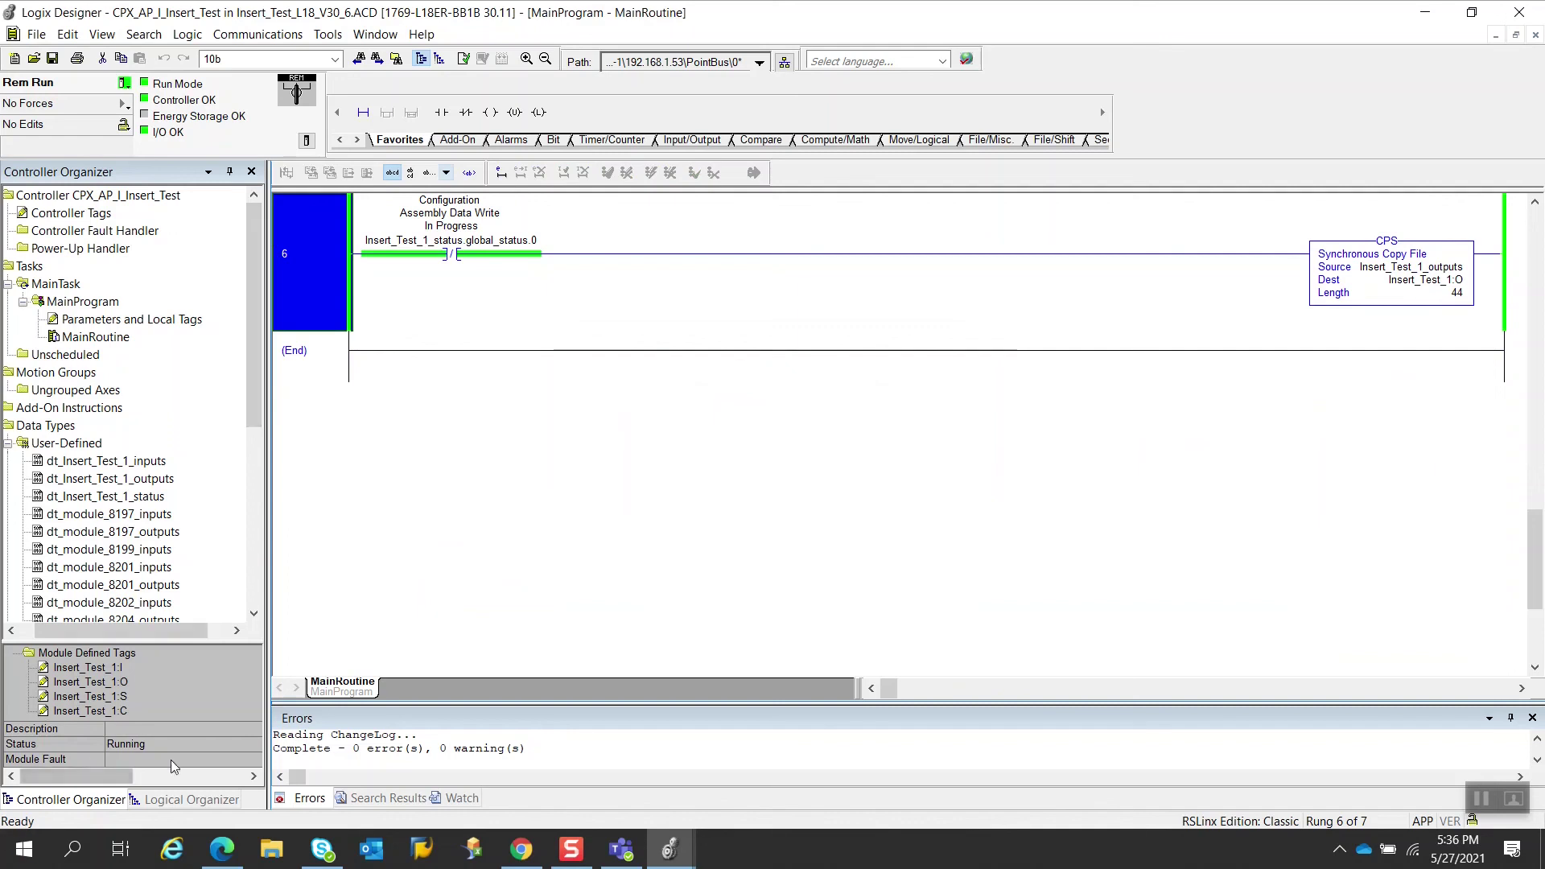
scroll(873, 422, up, 5)
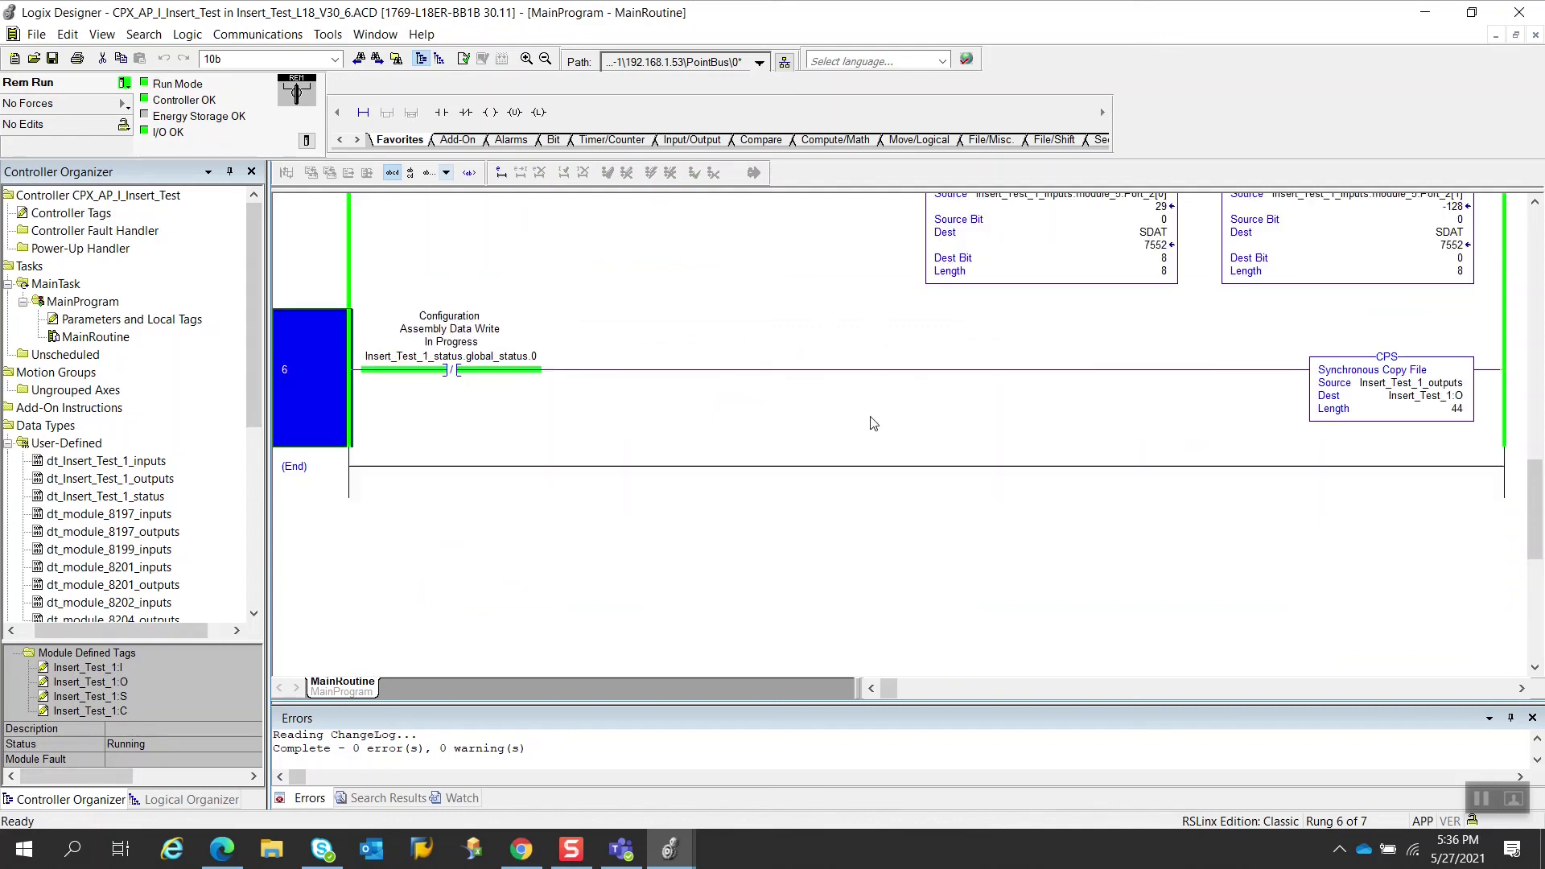
scroll(873, 423, up, 2)
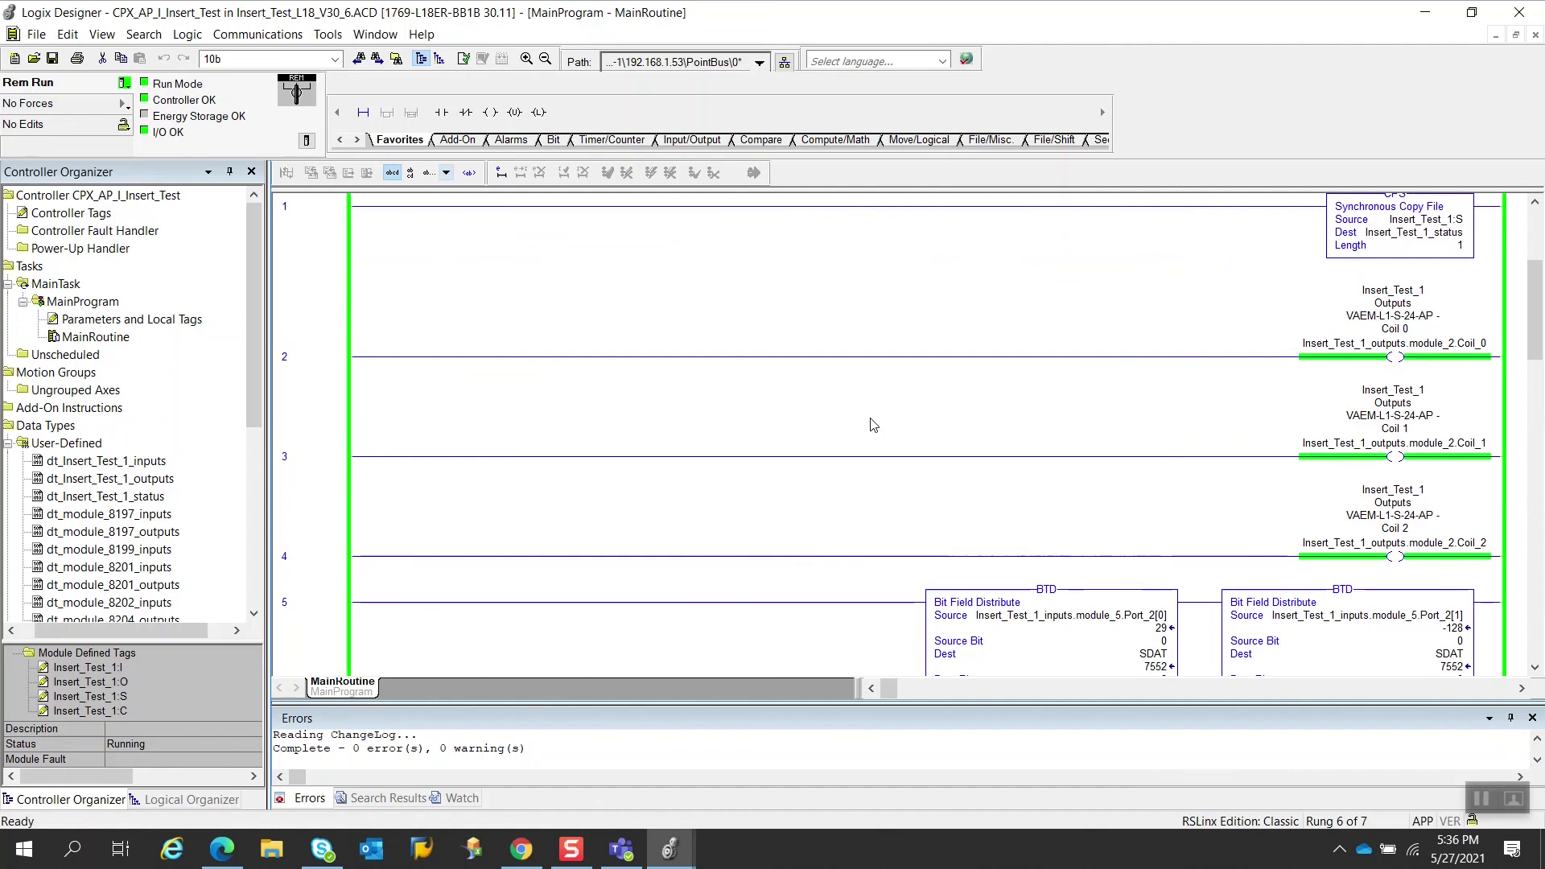
scroll(874, 427, down, 1)
mouse_move(1046, 543)
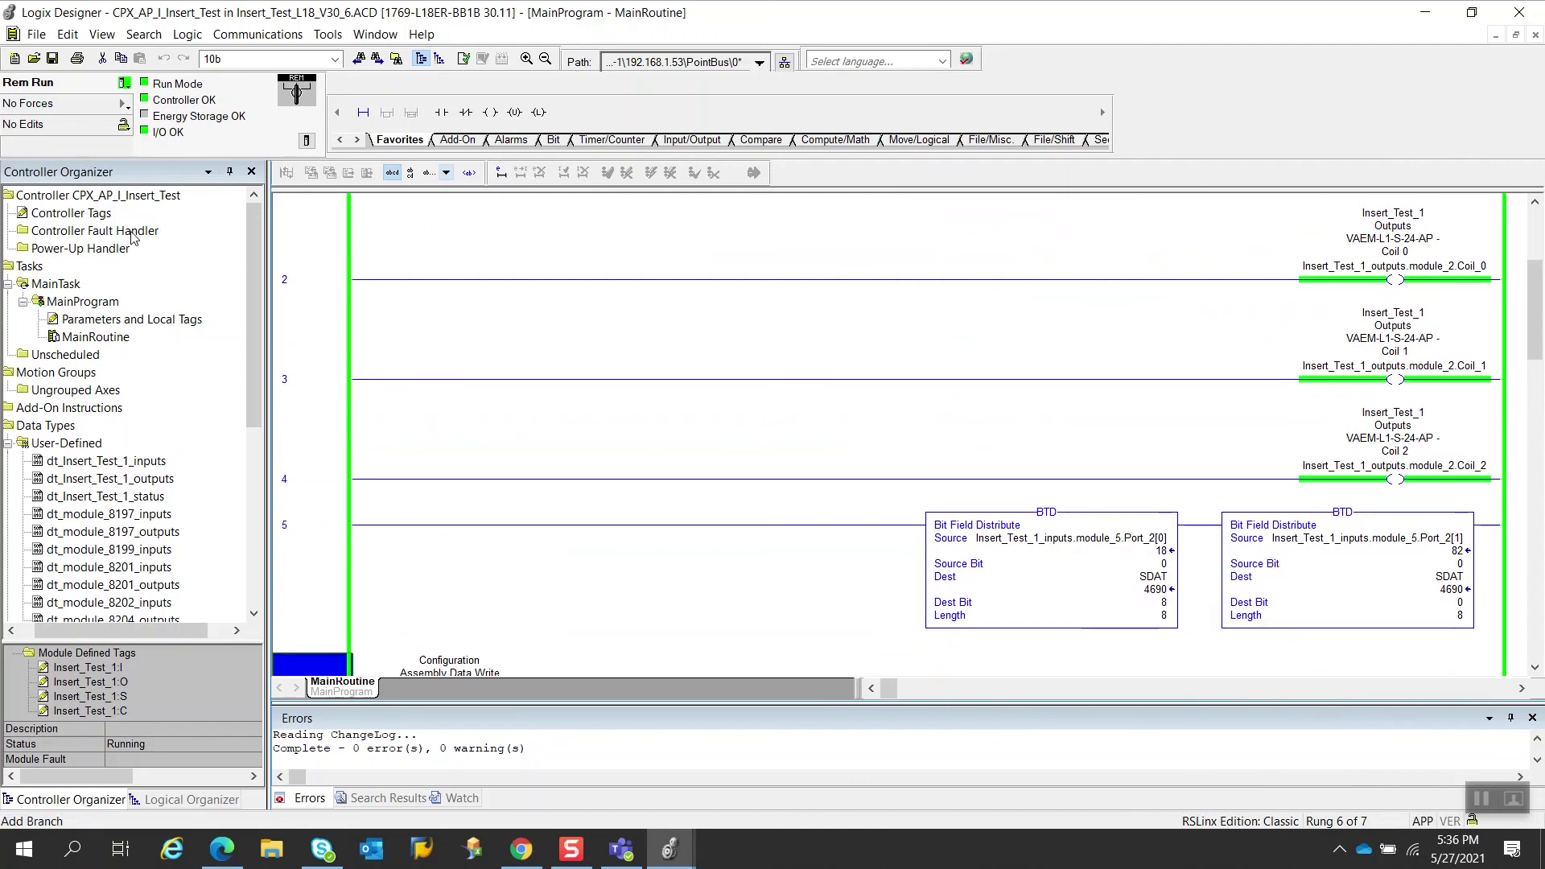
double_click(98, 212)
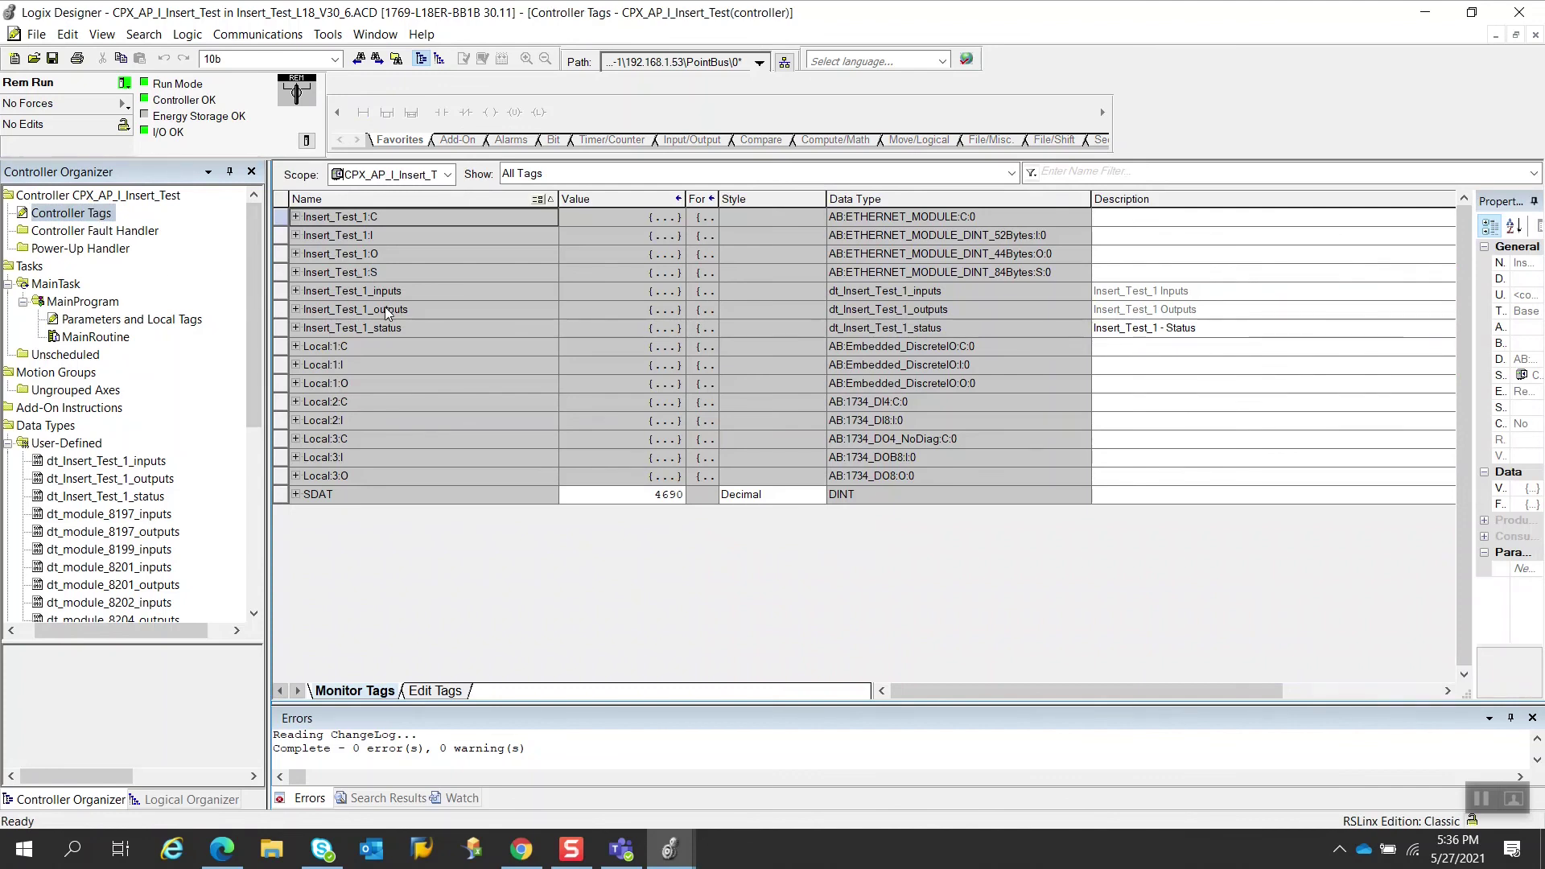
Step: Under Insert_Test_1_outputs, set module_6 Output_0 and Output_2 values to 1
click(296, 309)
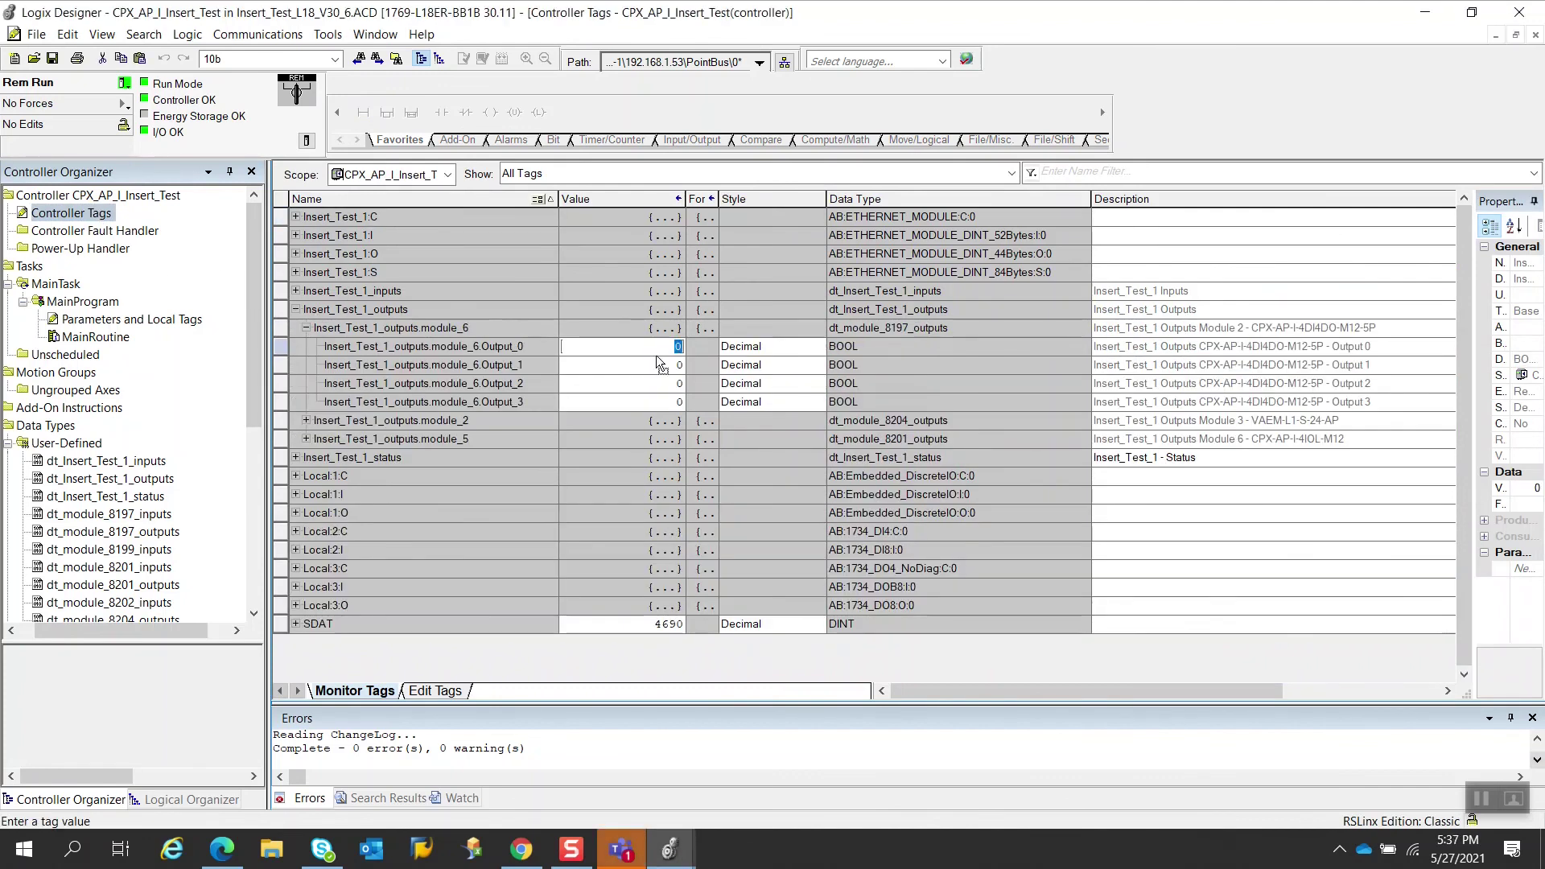
text(1)
key(Return)
key(Down)
key(Down)
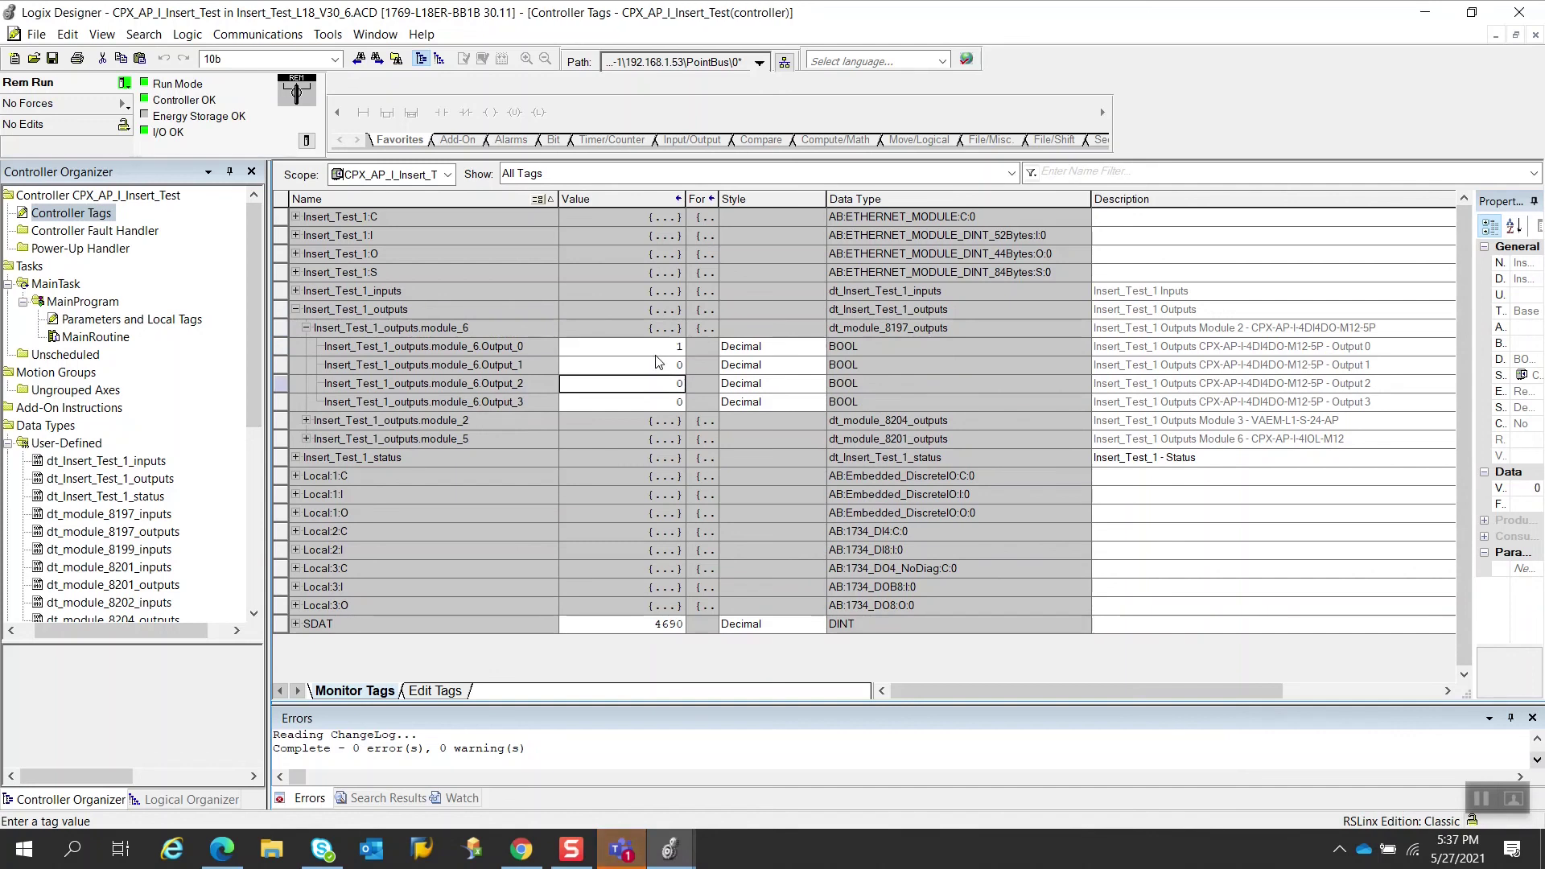
text(1)
key(Return)
key(Down)
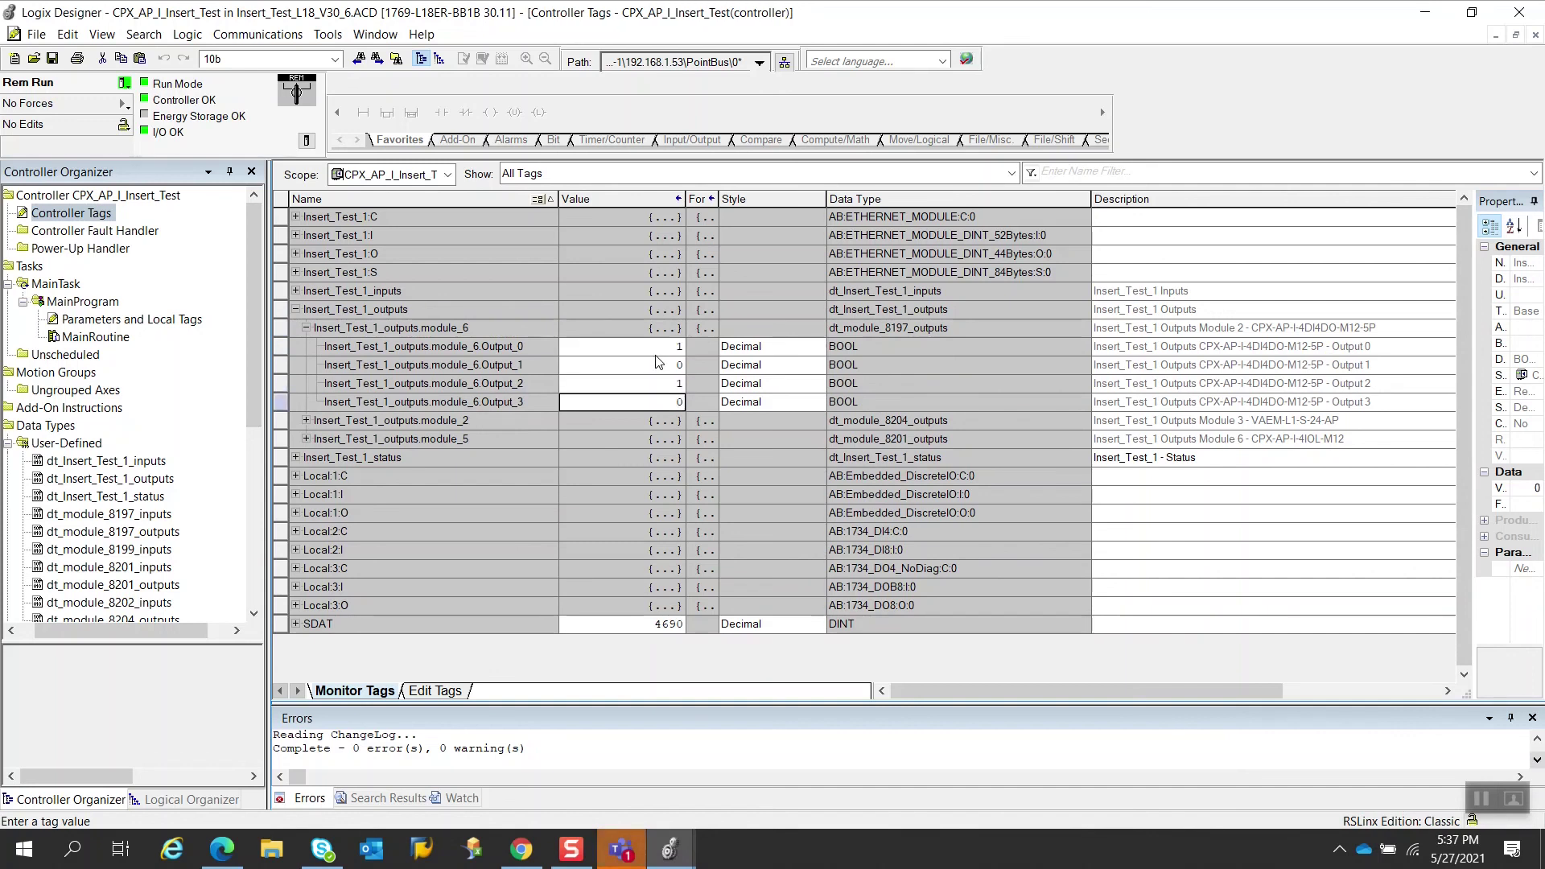